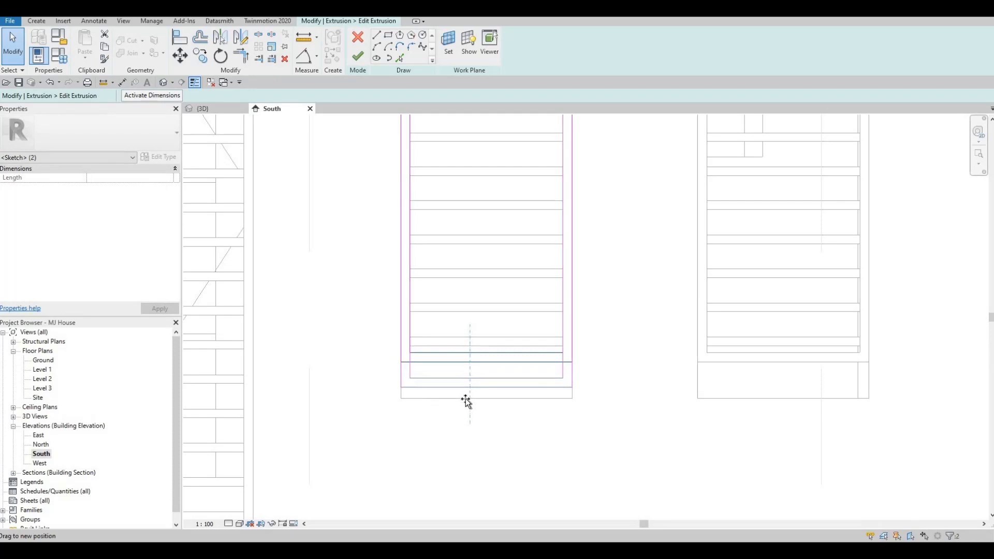
Finish the frame sketch at the lower edge of the first narrow opening and nudge the array's lowest slat down to spread the slats
middle_click_drag(402, 153, 422, 147)
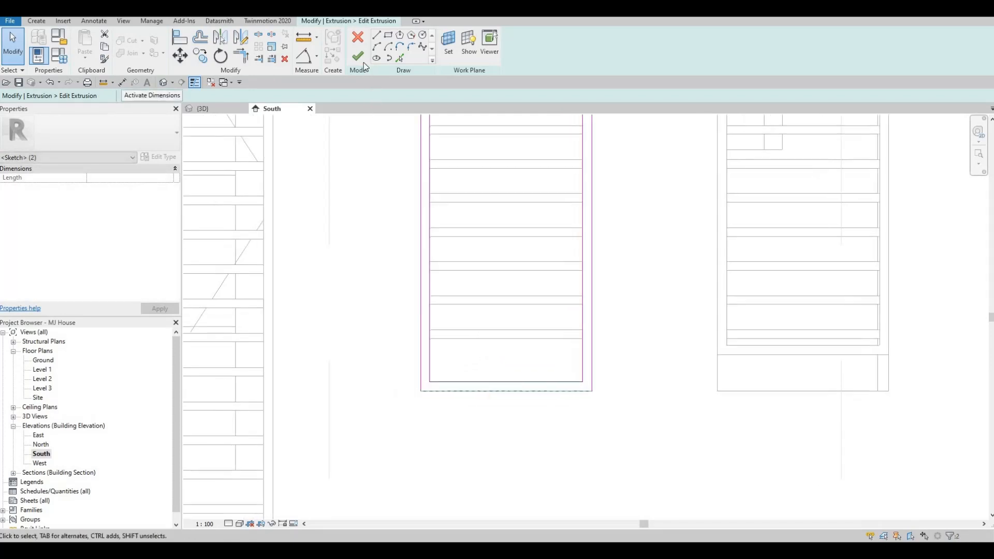
left_click(482, 334)
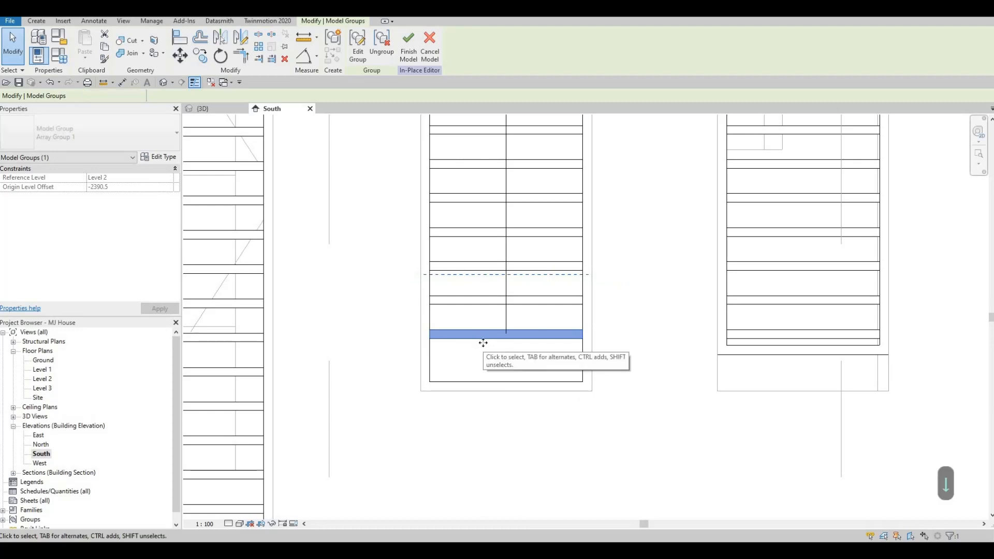
key("Down")
key("Down")
key("Down")
key("Down")
key("Down")
key("Down")
key("Down")
key("Down")
key("Down")
key("Down")
key("Down")
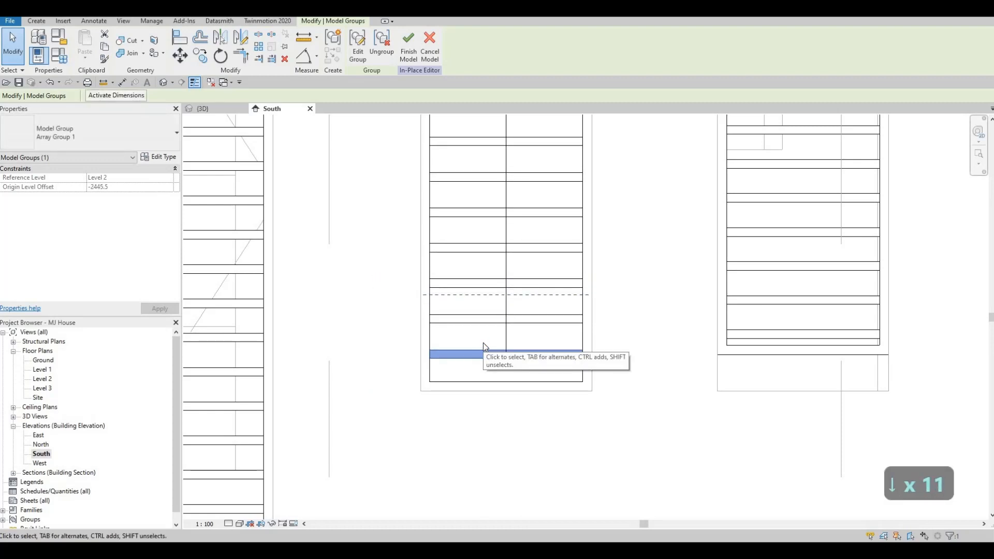
key("Up")
key("Up")
key("Up")
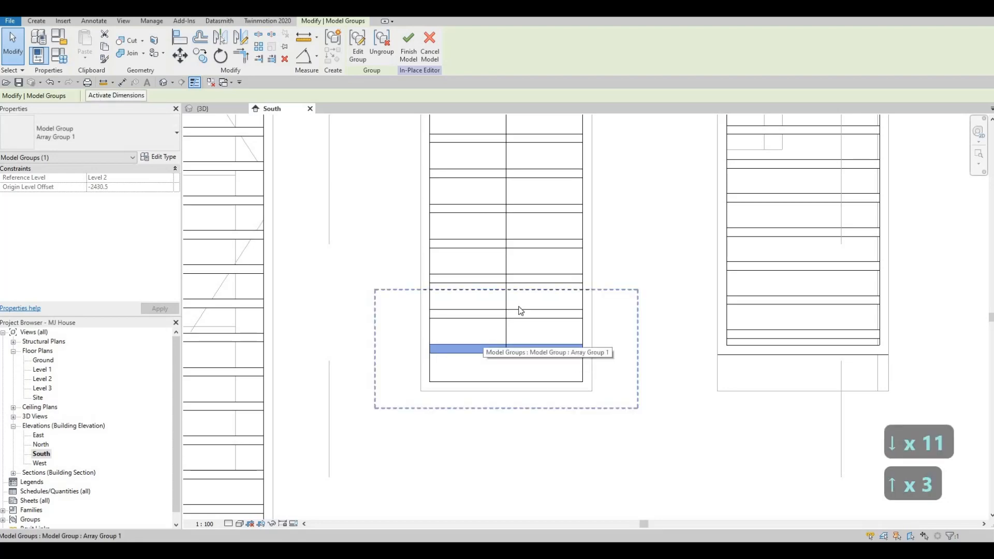
Nudge the lowest slat further down to a level offset of -2450.5 to even the gaps, and finish the in-place model
scroll(518, 310, "down", 4)
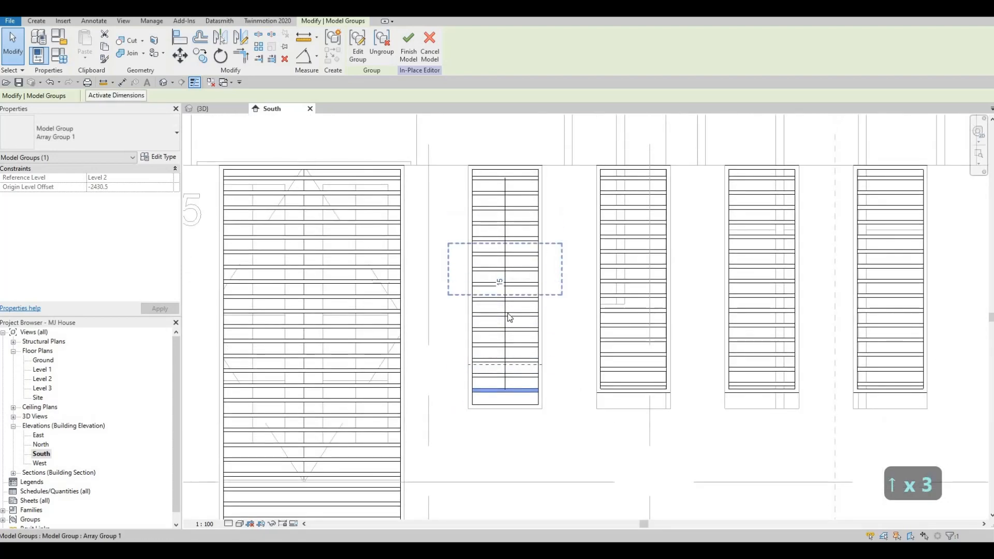
middle_click_drag(490, 343, 509, 314)
key("Down")
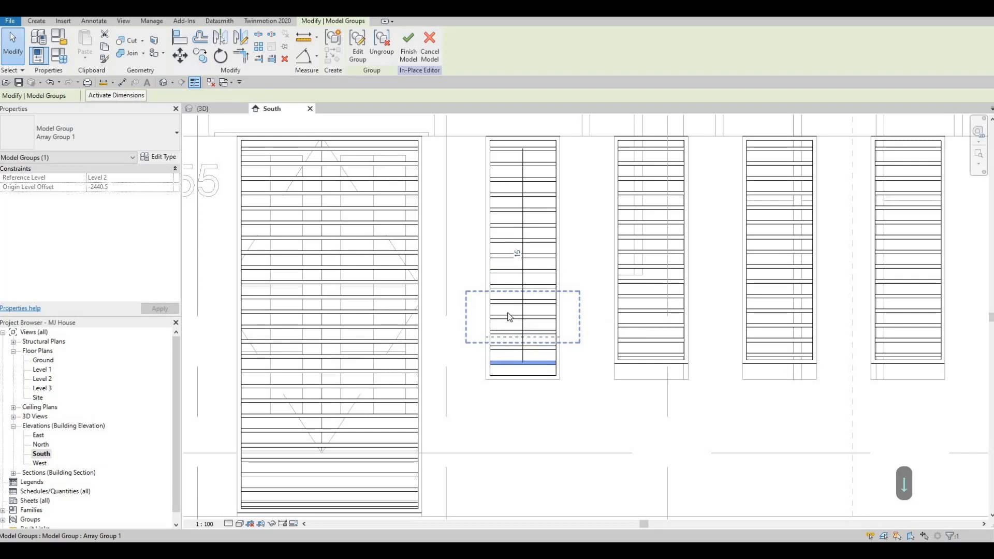
key("Down")
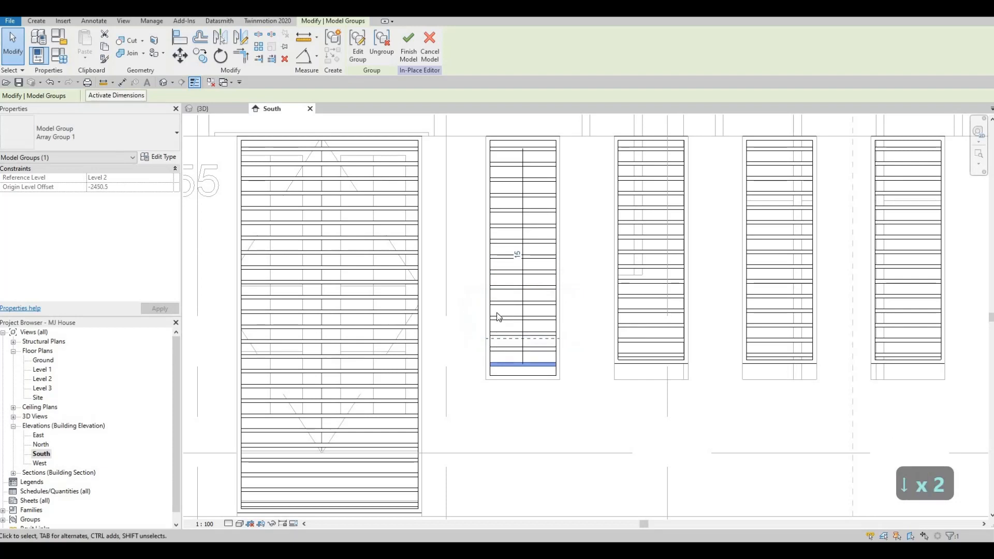
left_click(415, 54)
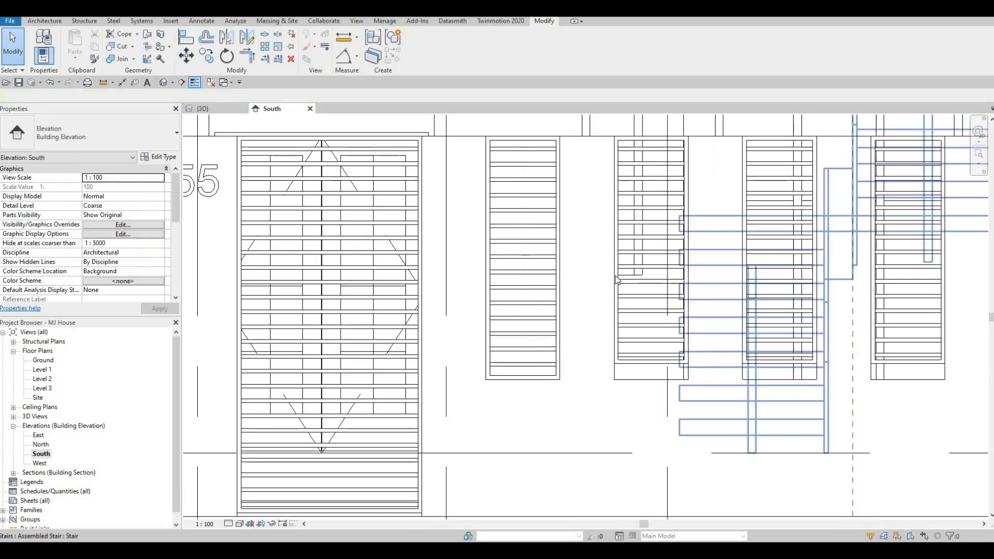
middle_click_drag(659, 278, 611, 263)
key("Escape")
key("Escape")
Reopen the slatted fence model for in-place editing and delete the short panels in the other three narrow openings
left_click(483, 123)
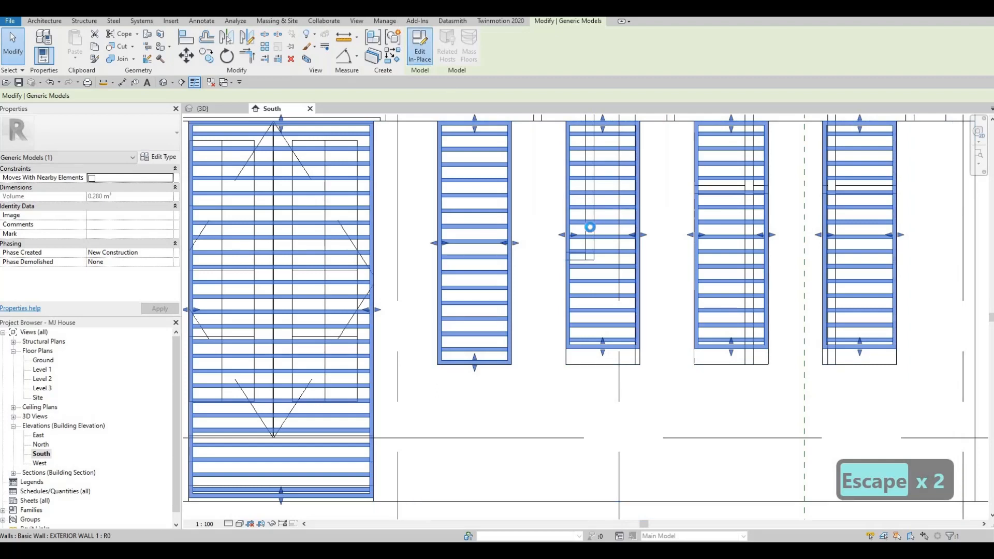
double_click(603, 254)
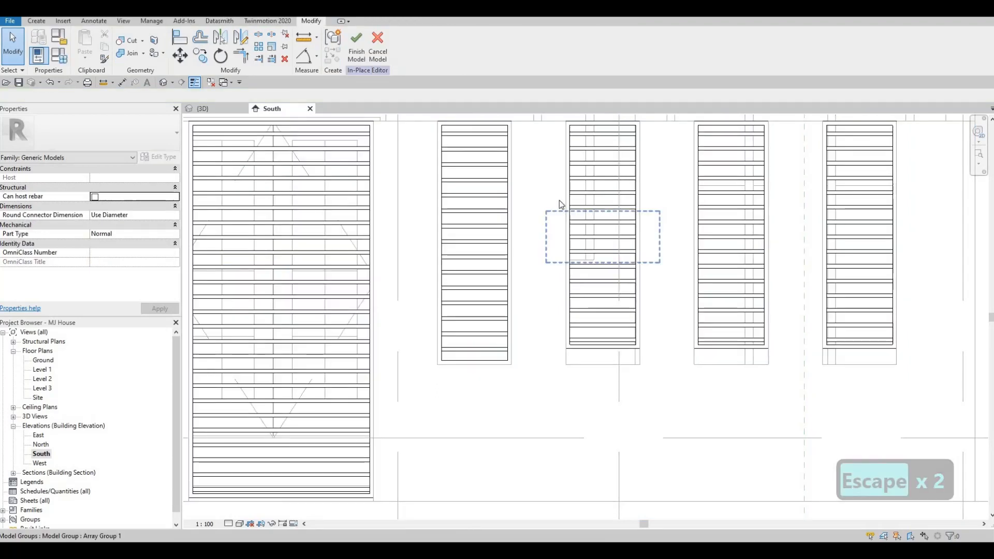
scroll(544, 194, "down", 2)
key("Escape")
left_click_drag(608, 387, 609, 389)
key("Delete")
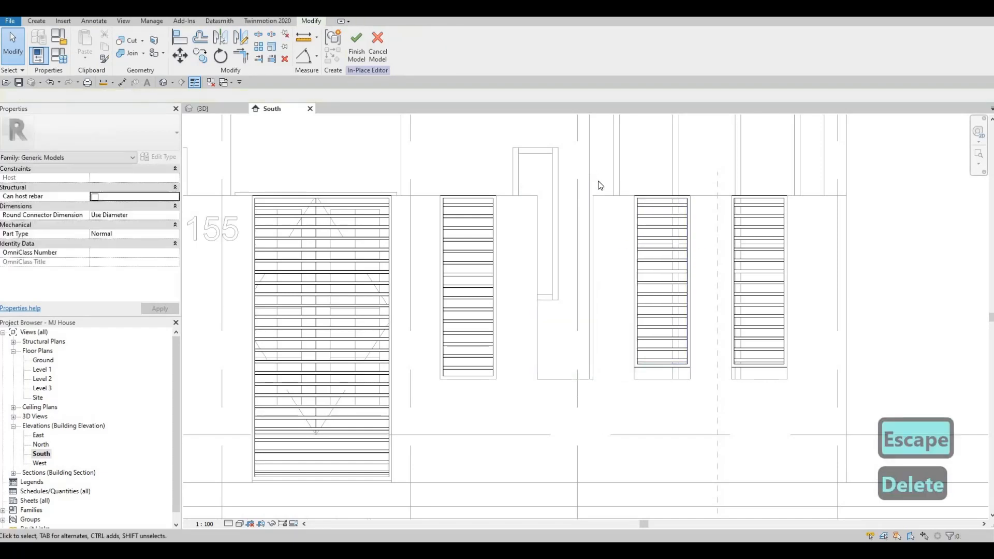
left_click_drag(600, 185, 786, 370)
key("Delete")
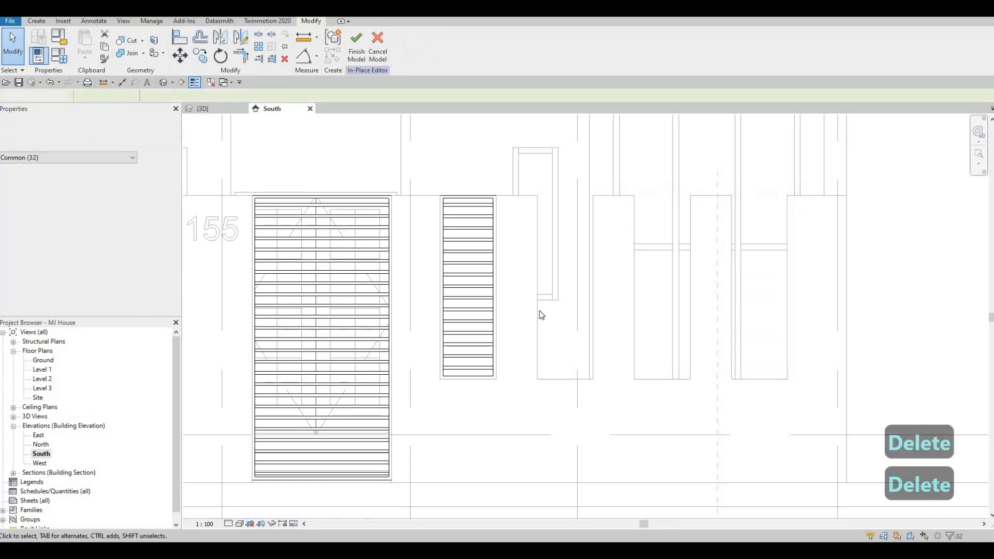
Copy the lengthened panel with its frame and slats from its upper corner into the adjacent empty opening, 810 mm along
middle_click_drag(539, 313, 575, 309)
key("Escape")
left_click_drag(464, 183, 562, 402)
key("c")
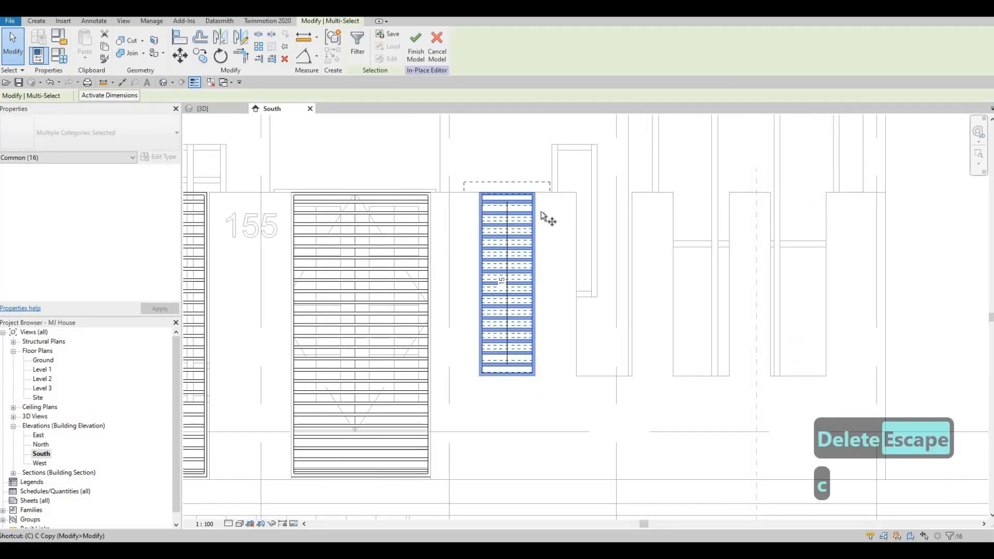
key("o")
scroll(542, 191, "up", 2)
left_click(537, 187)
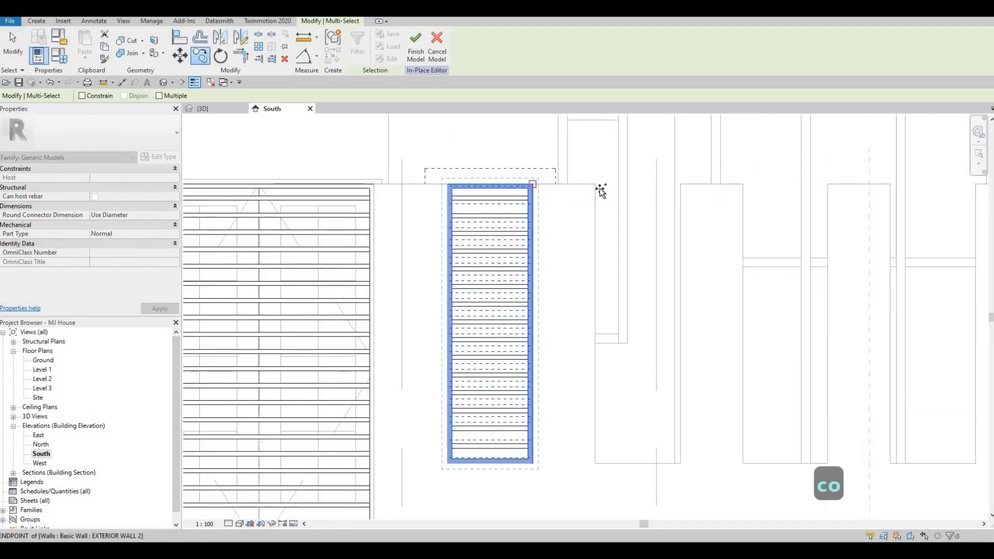
left_click(682, 185)
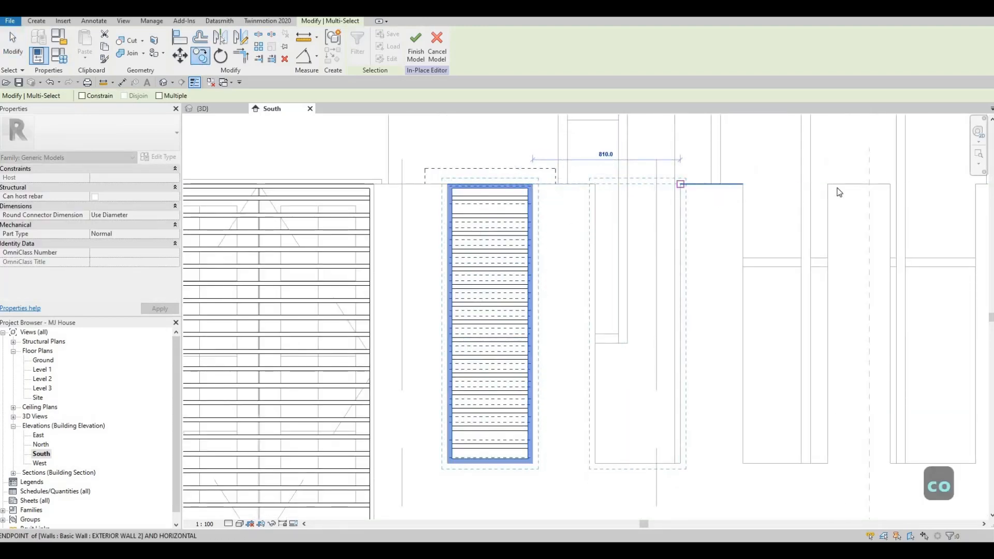
Make multiple copies of the panel into the remaining two narrow openings and finish the in-place model
left_click(201, 56)
left_click(159, 97)
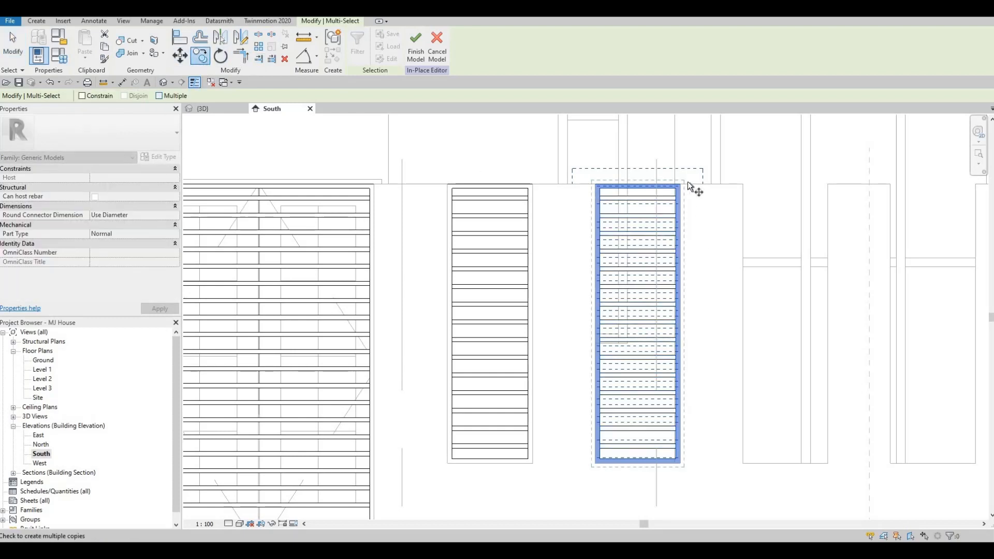
left_click(677, 205)
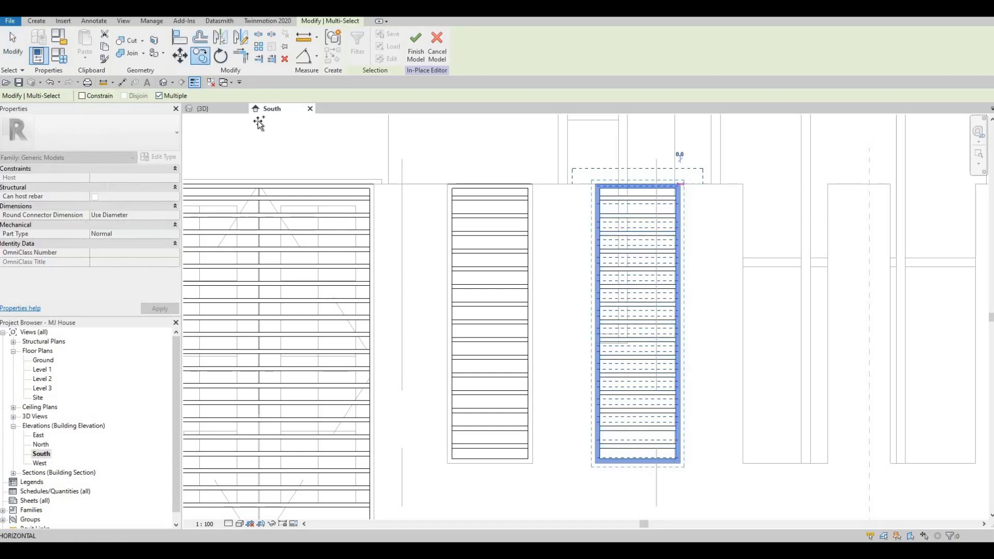
left_click(829, 186)
middle_click_drag(775, 181, 570, 177)
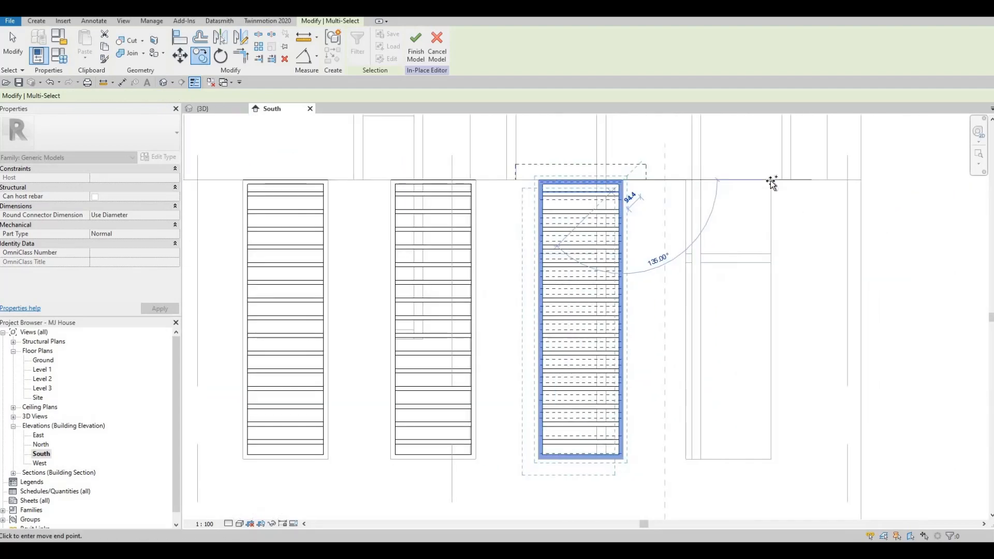
left_click(771, 182)
scroll(605, 176, "down", 4)
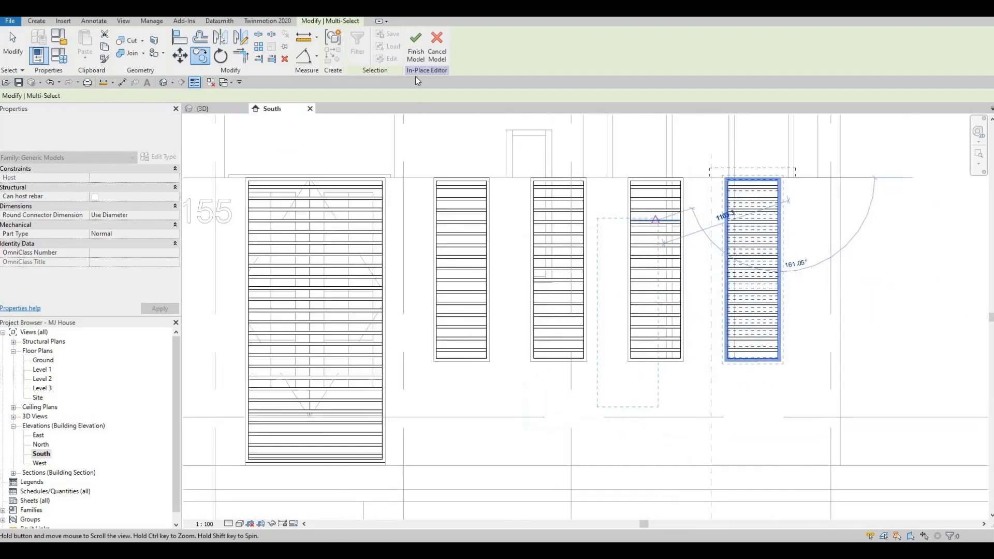
left_click(416, 47)
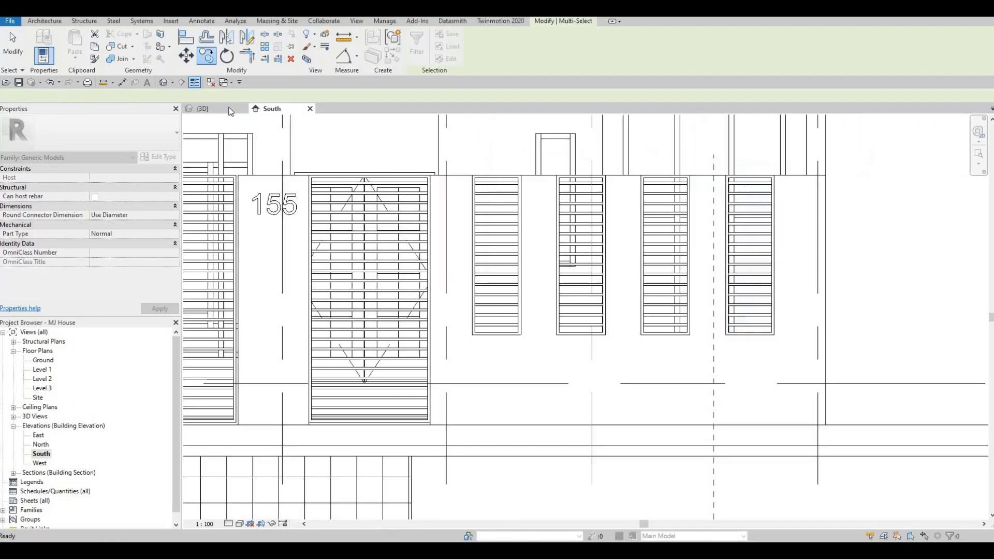
Check the fence panels up close in the 3D view and open the Ground floor plan at the front of the plot
left_click(231, 110)
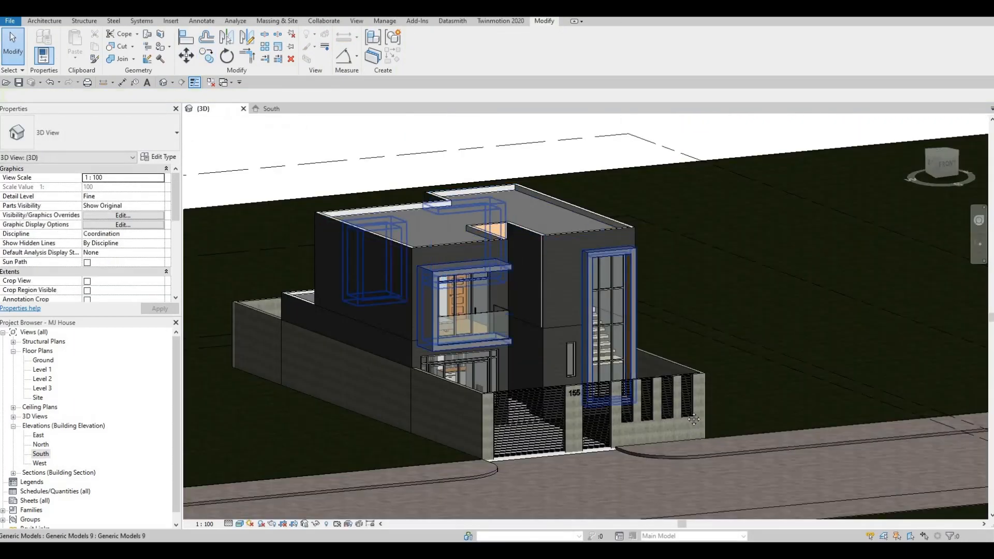
scroll(614, 376, "up", 6)
middle_click_drag(770, 394, 643, 271)
key("Escape")
key("Escape")
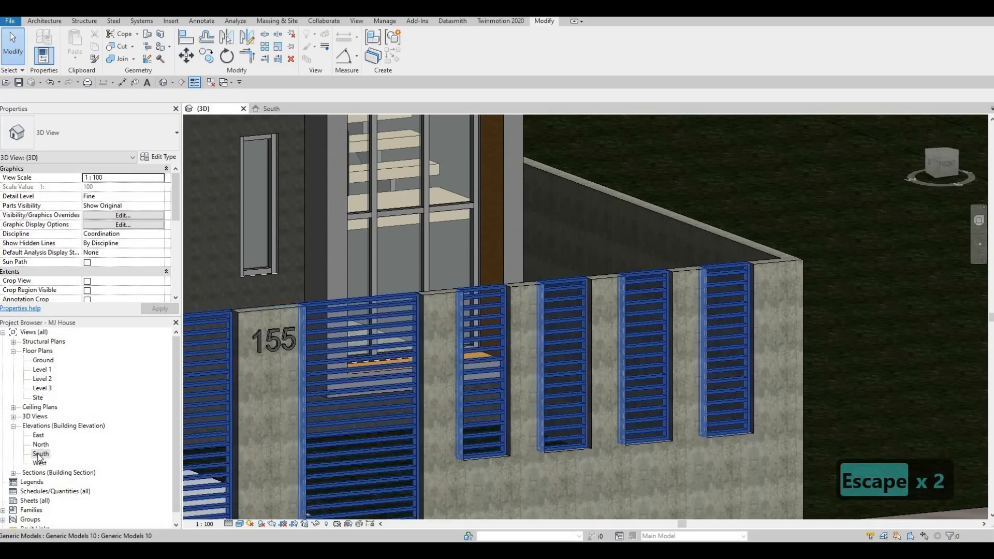
double_click(57, 362)
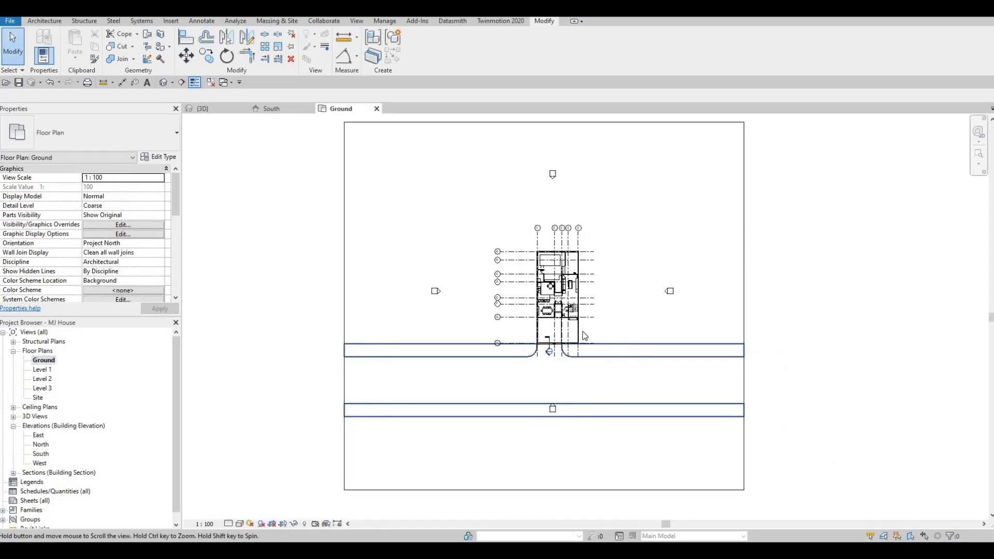
scroll(563, 338, "up", 8)
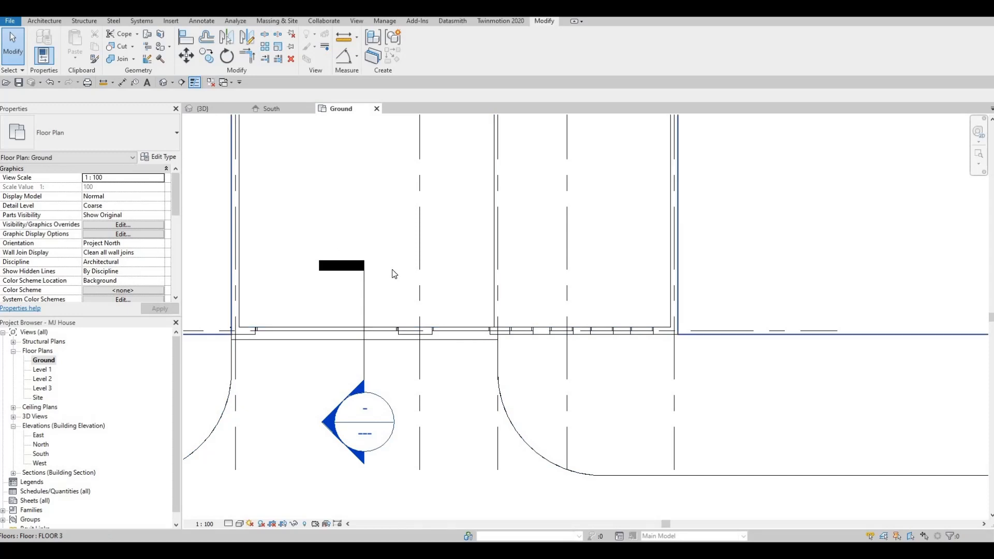
scroll(457, 214, "down", 3)
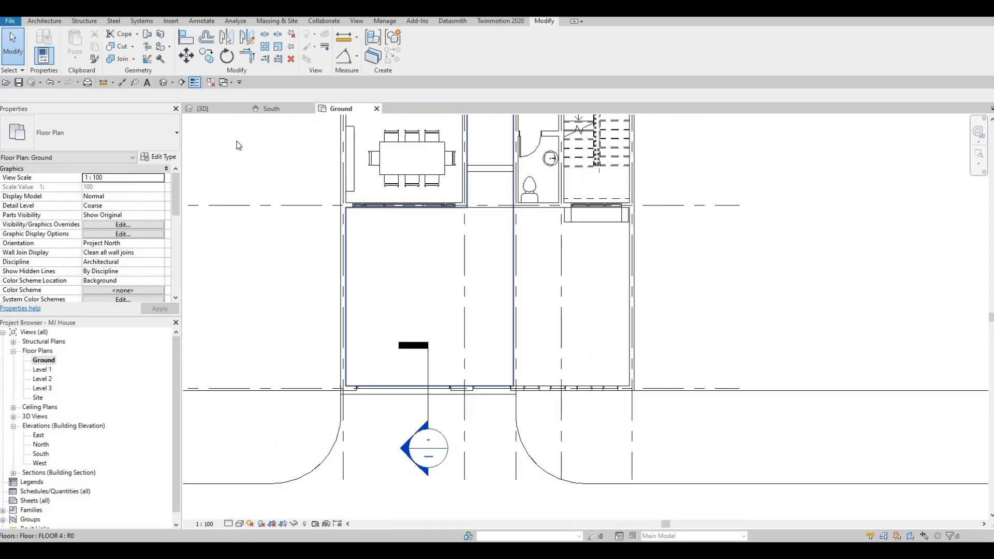
Create a new in-place model in the Generic Models category, accepting the suggested name
left_click(44, 21)
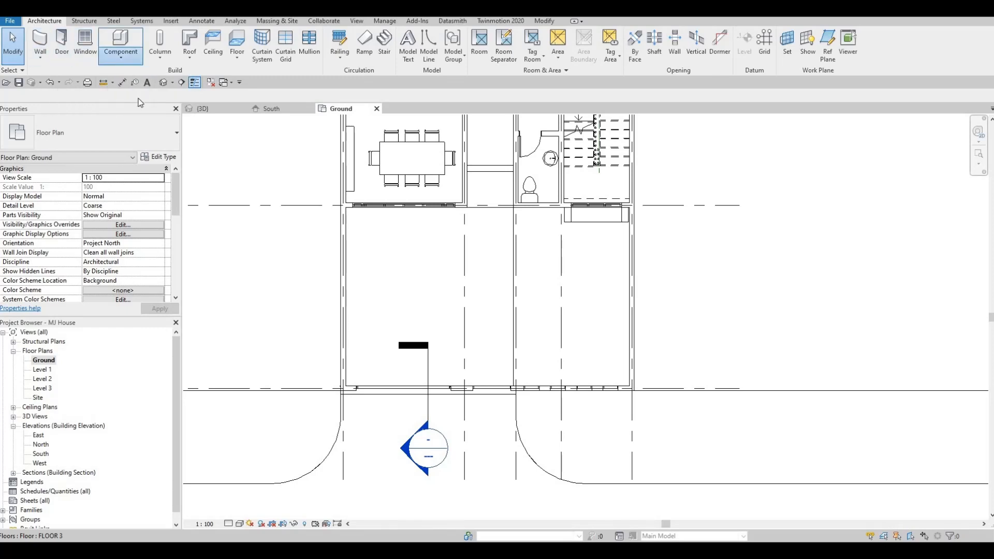
left_click(140, 100)
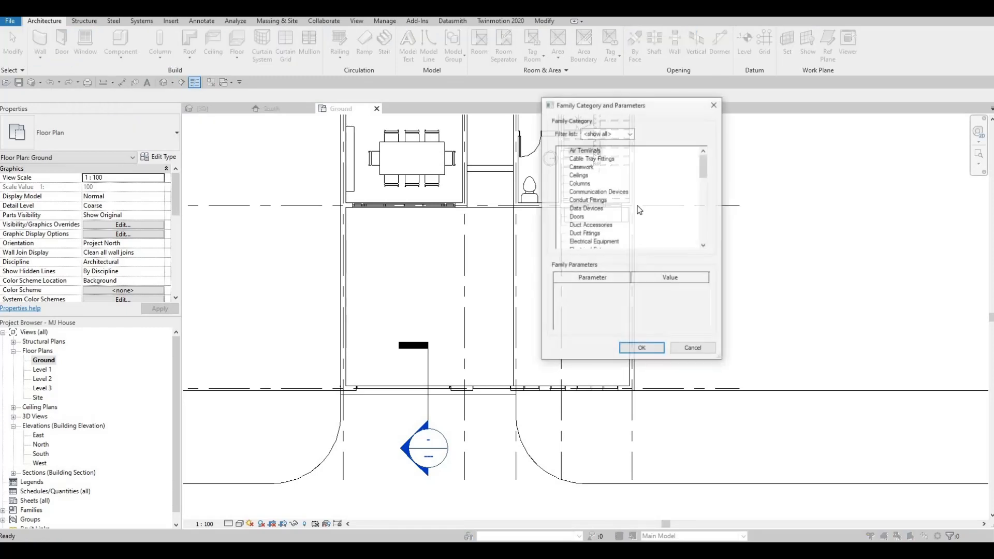
scroll(601, 230, "down", 3)
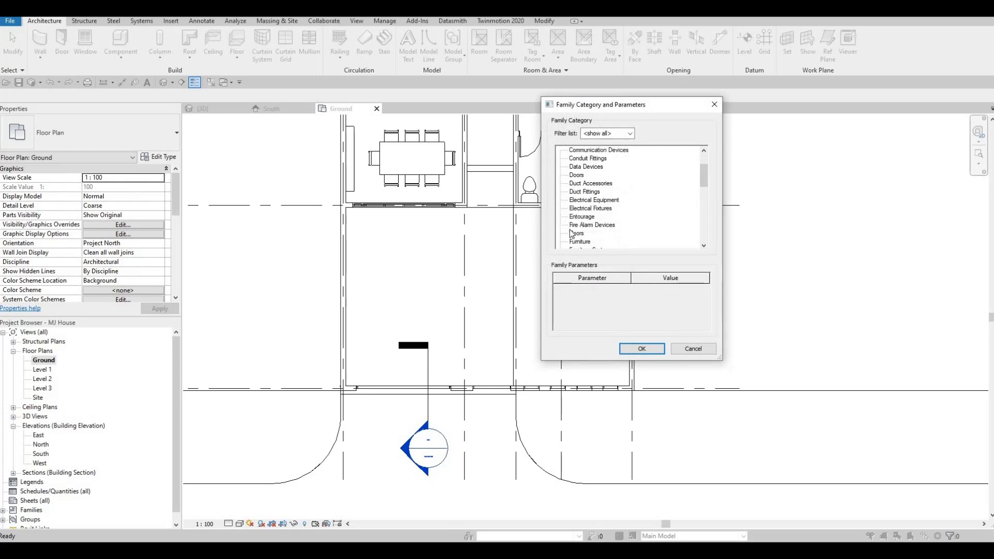
left_click(641, 349)
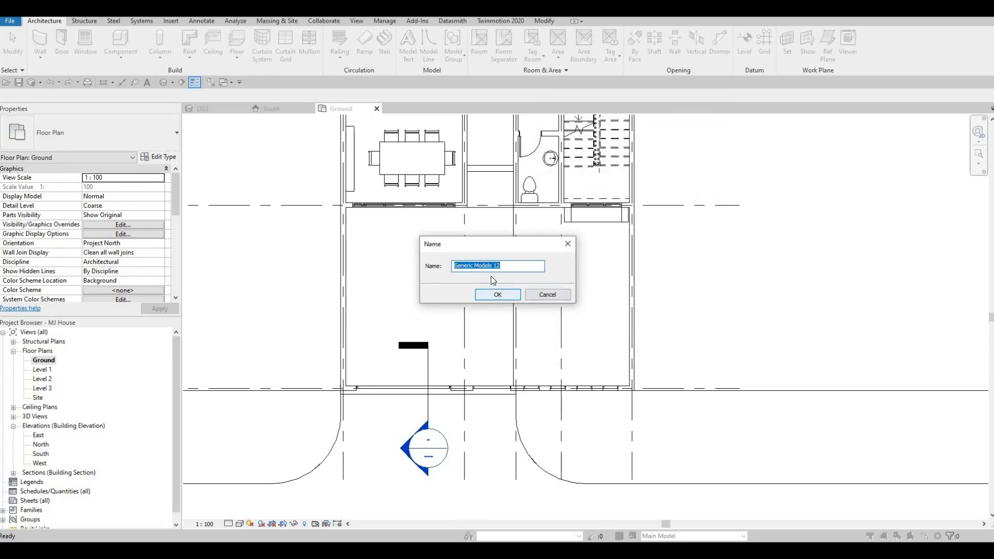
key("Return")
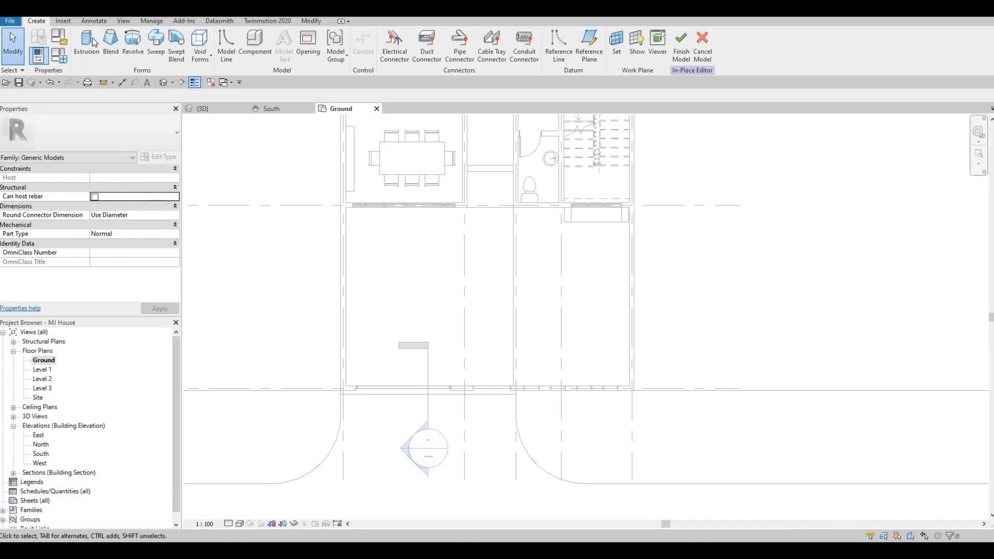
Start an extrusion in the new in-place model and set its material to Concrete, Lightweight
left_click(94, 43)
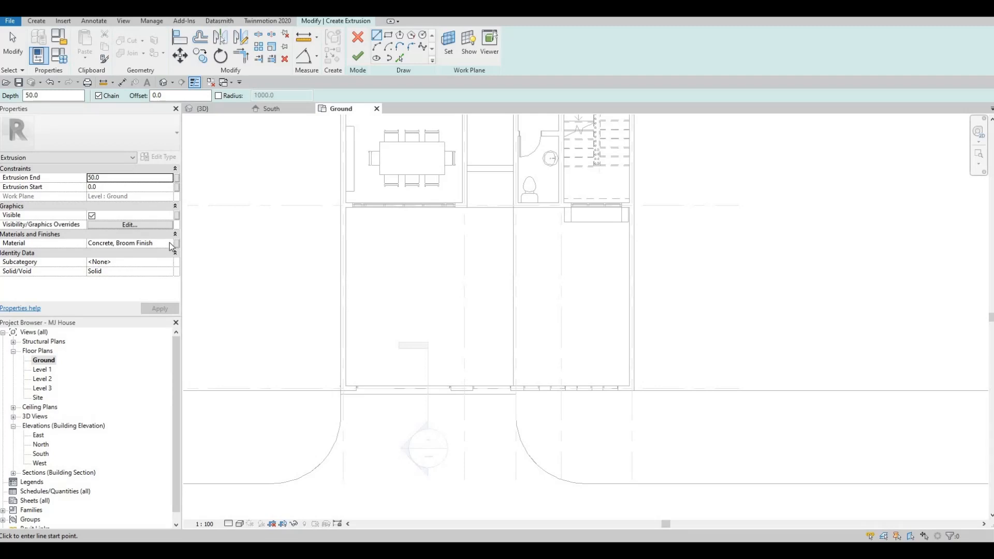
left_click(170, 245)
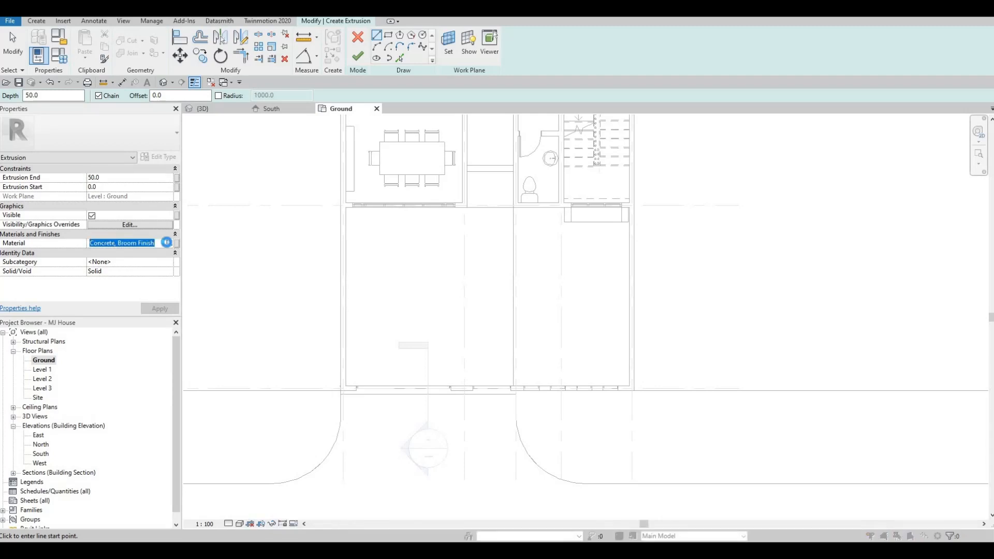
left_click(170, 244)
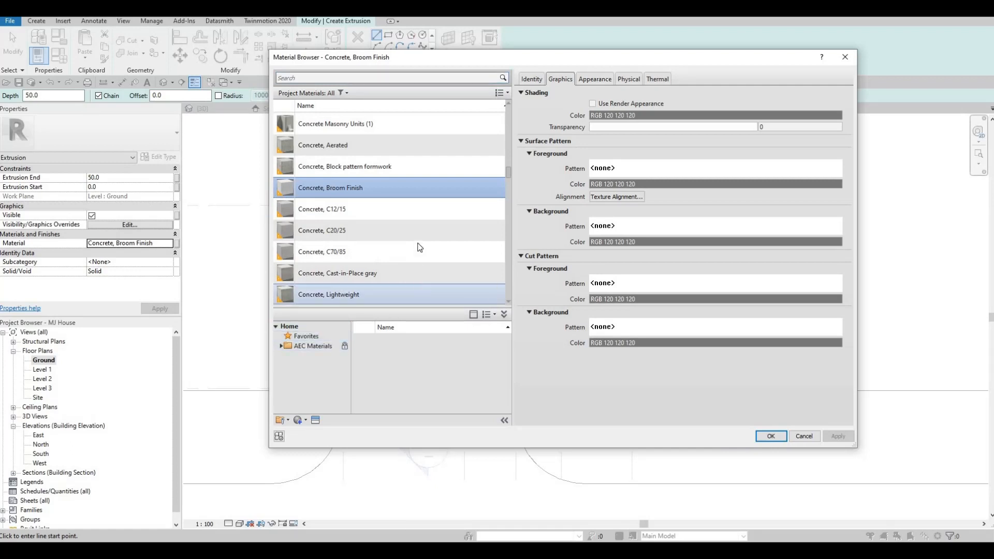
scroll(370, 249, "down", 2)
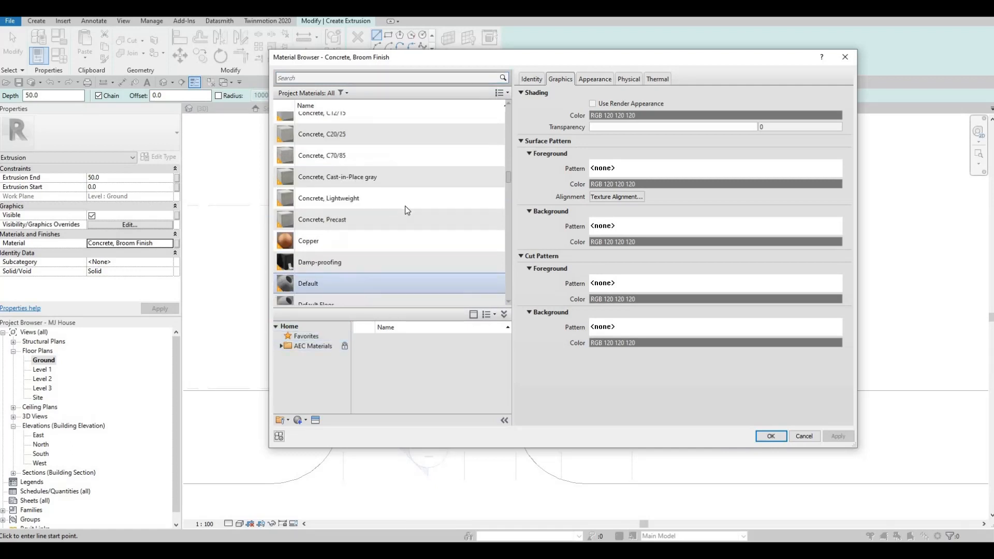
left_click(763, 436)
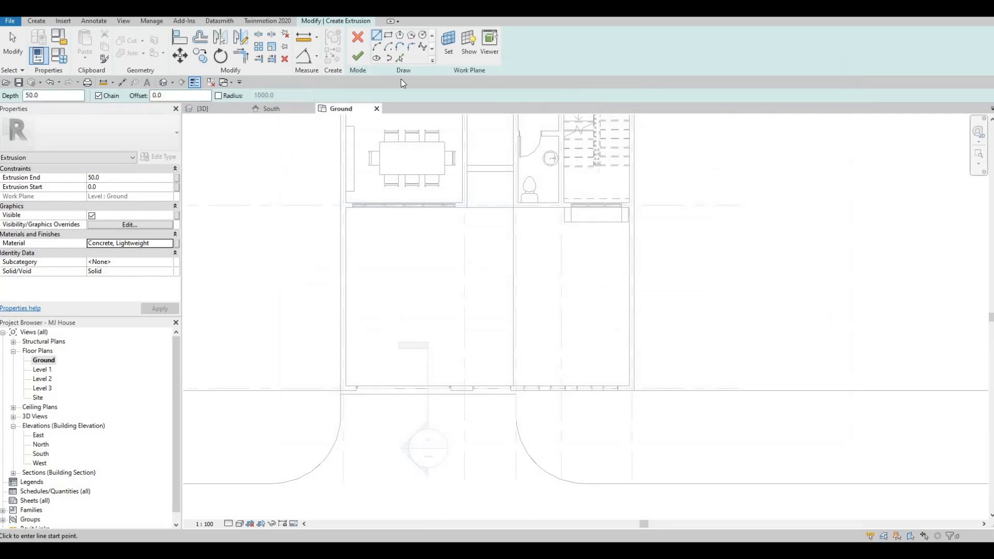
Sketch a rectangle about 448 mm deep along the outer face of the slotted fence wall, ending at the exterior wall
left_click(390, 39)
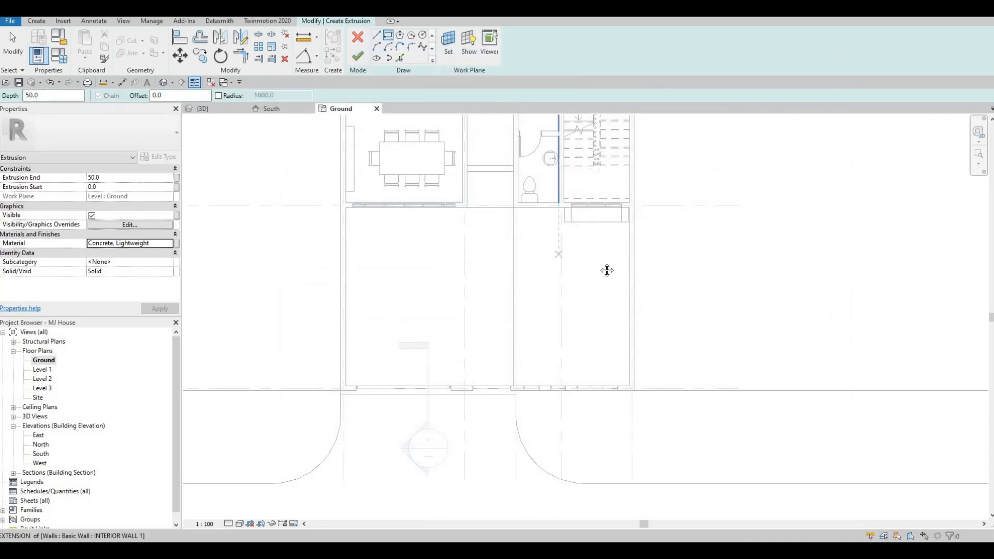
middle_click_drag(517, 387, 511, 290)
scroll(511, 290, "down", 1)
scroll(466, 257, "up", 4)
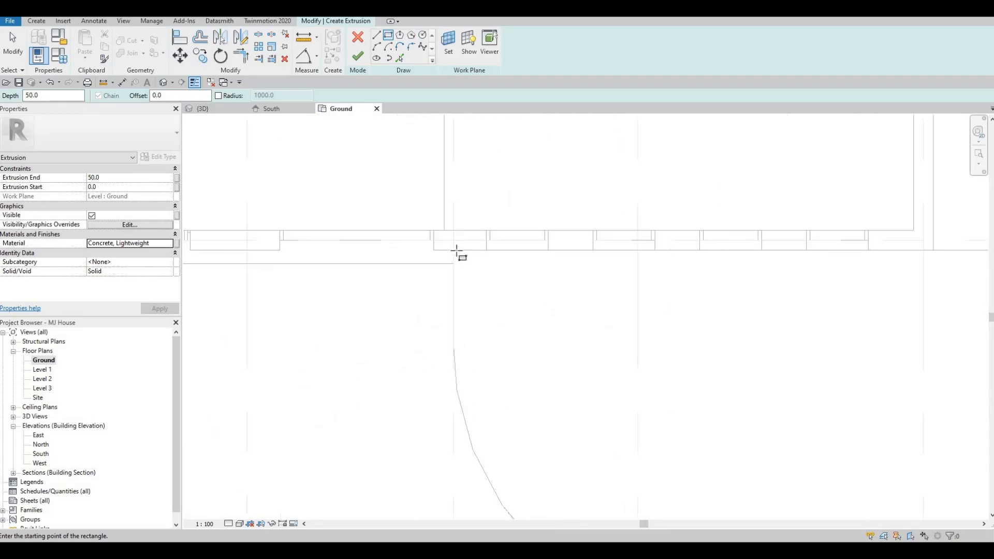
left_click(455, 251)
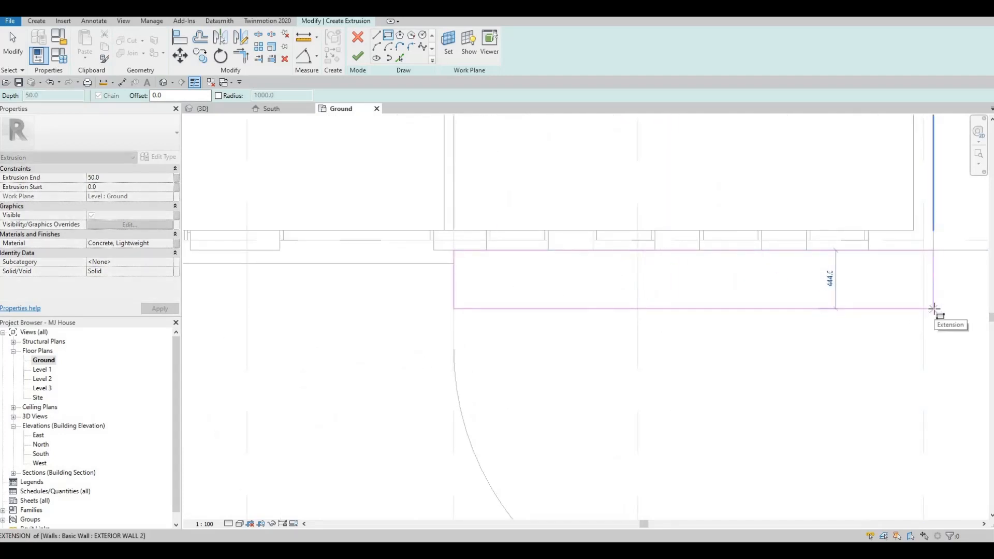
left_click(922, 309)
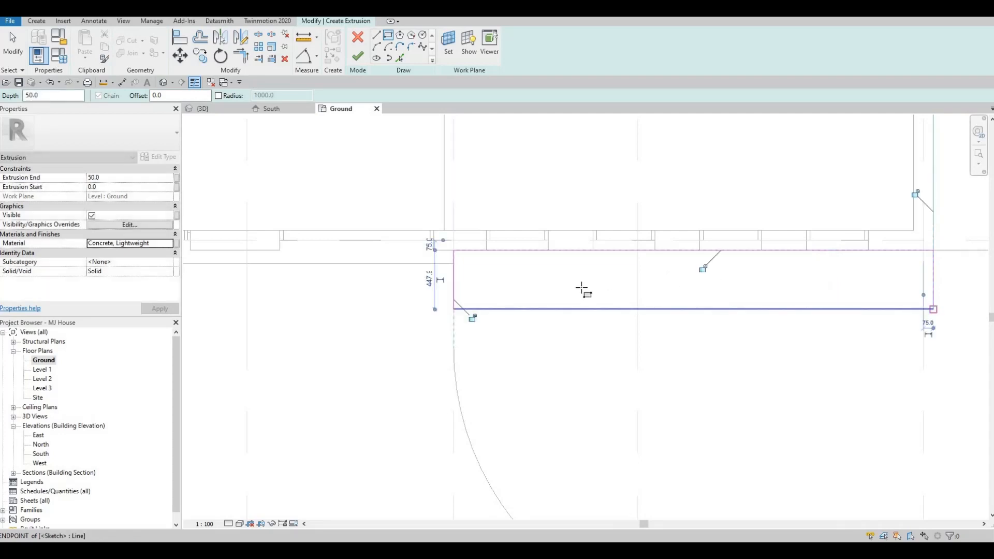
key("Escape")
scroll(445, 244, "down", 5)
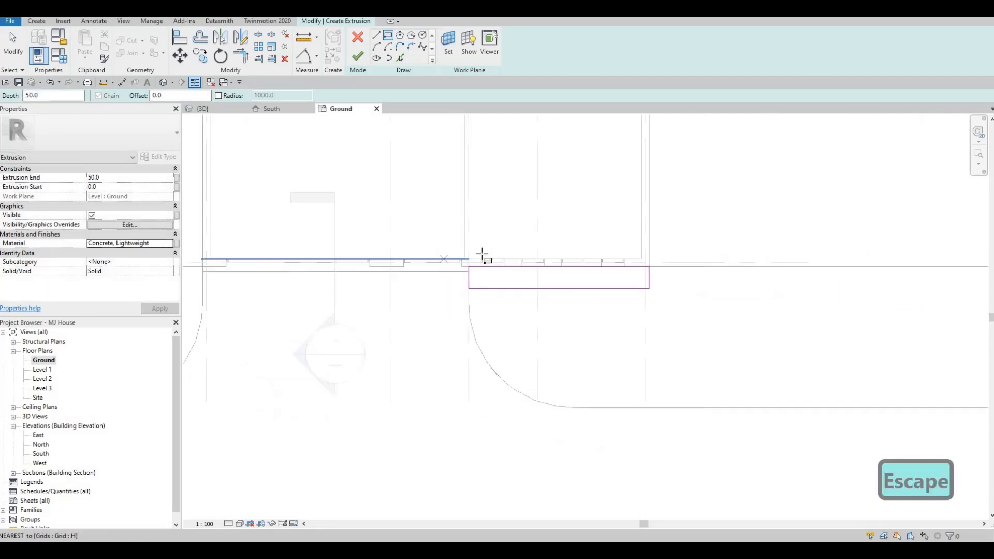
Sketch a second rectangle about 492 mm deep along the house front, below the dining room window
scroll(426, 182, "up", 3)
left_click(425, 177)
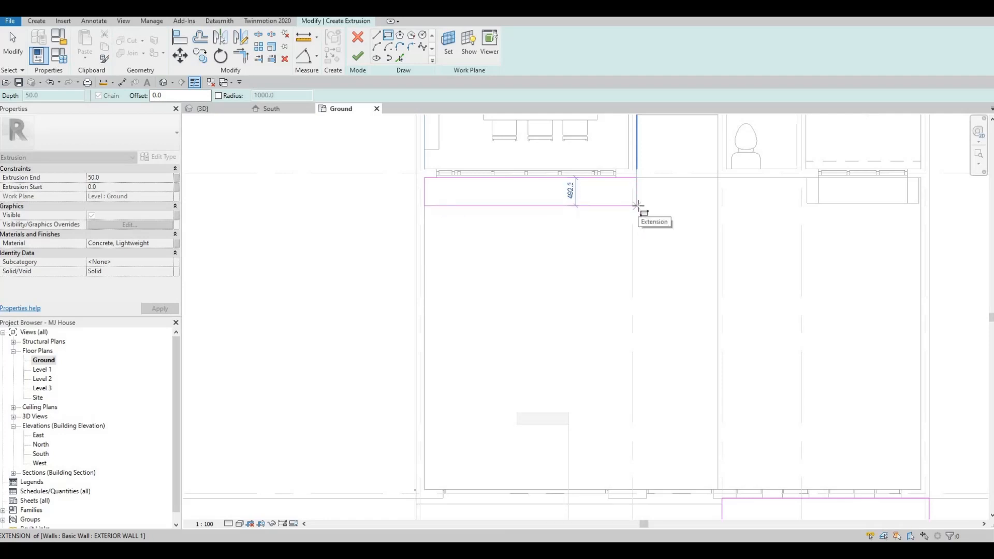
left_click(539, 197)
key("Escape")
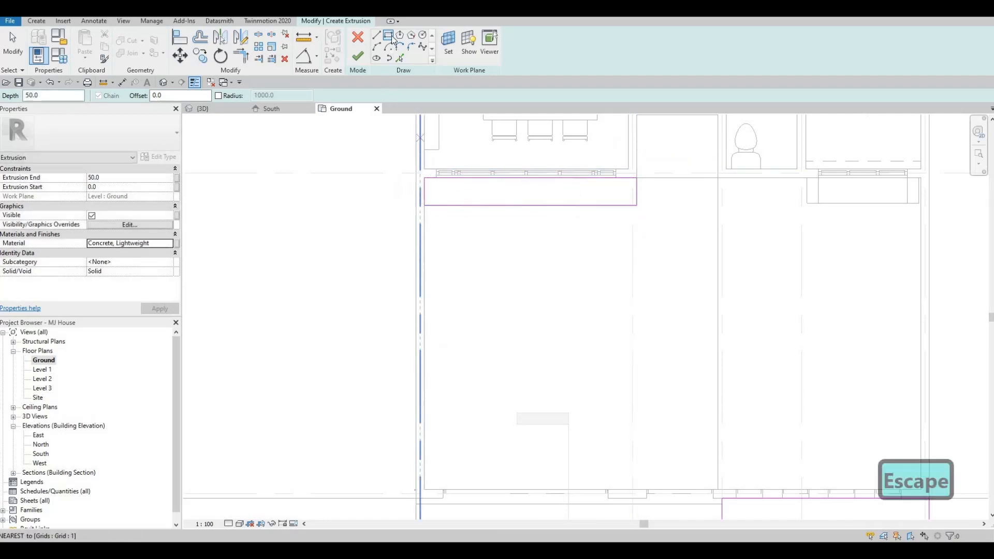
Sketch an inner rectangle offset 50 mm inward from the outline below the dining room window
left_click_drag(166, 96, 95, 93)
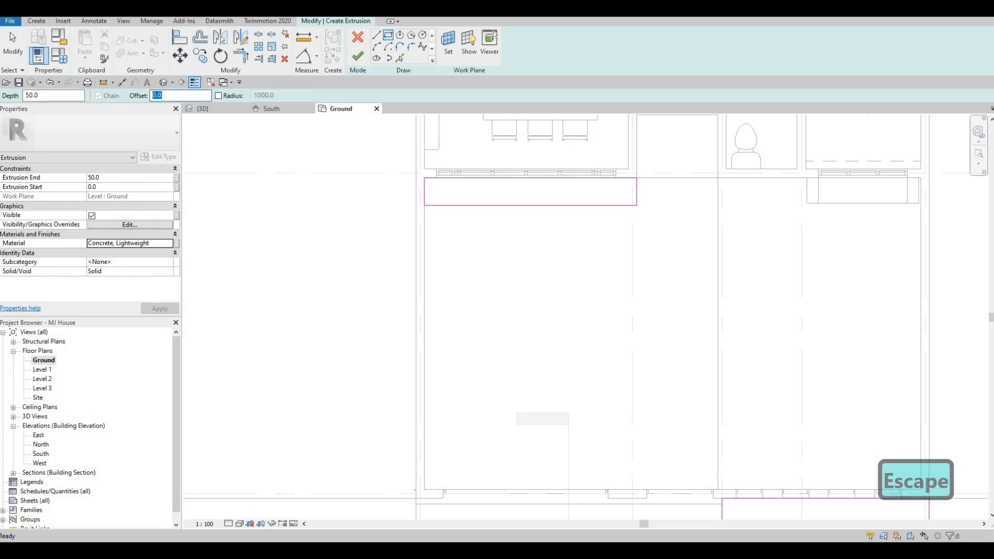
type("50")
scroll(420, 186, "up", 3)
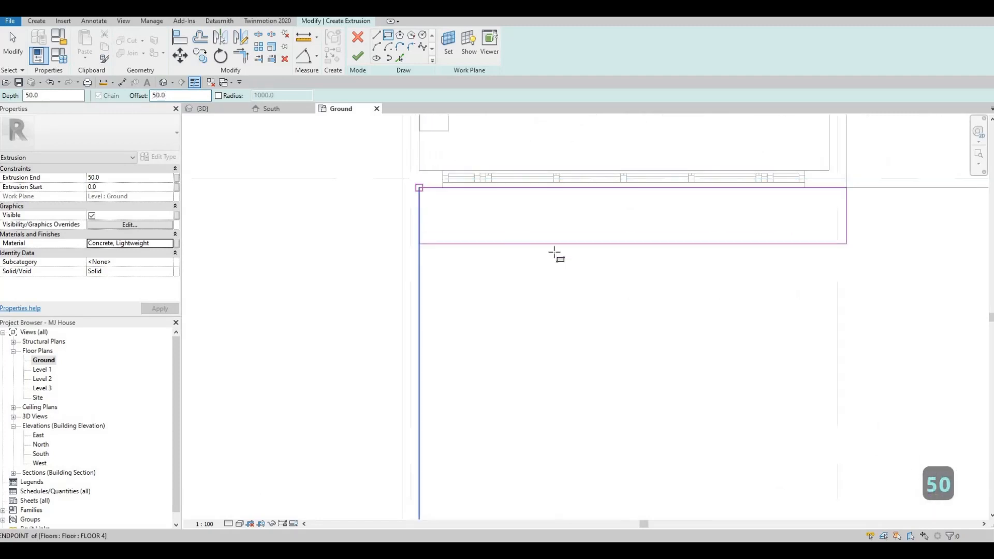
left_click(420, 188)
key("space")
left_click(847, 244)
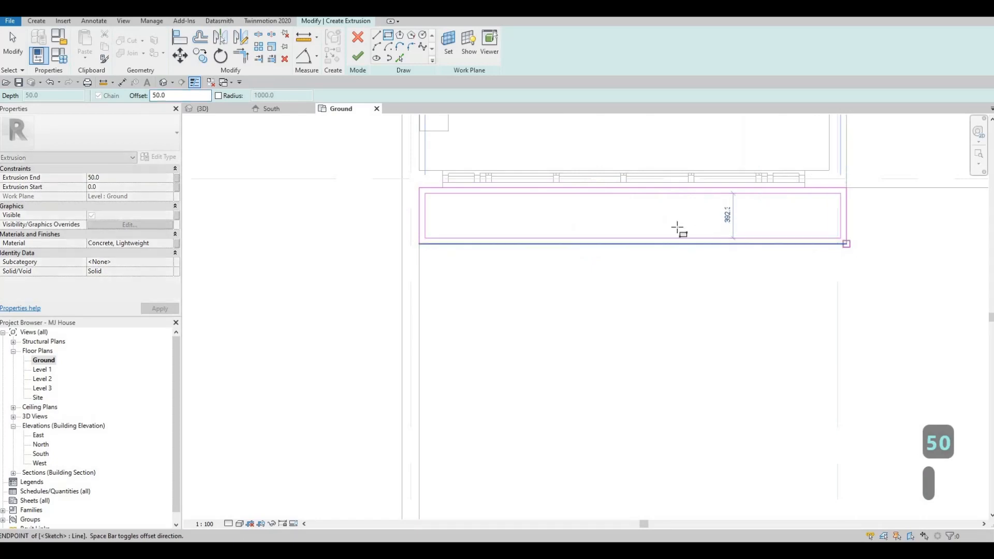
Sketch an inner rectangle offset 50 mm inside the outline in front of the fence and finish the concrete extrusion
scroll(597, 251, "down", 5)
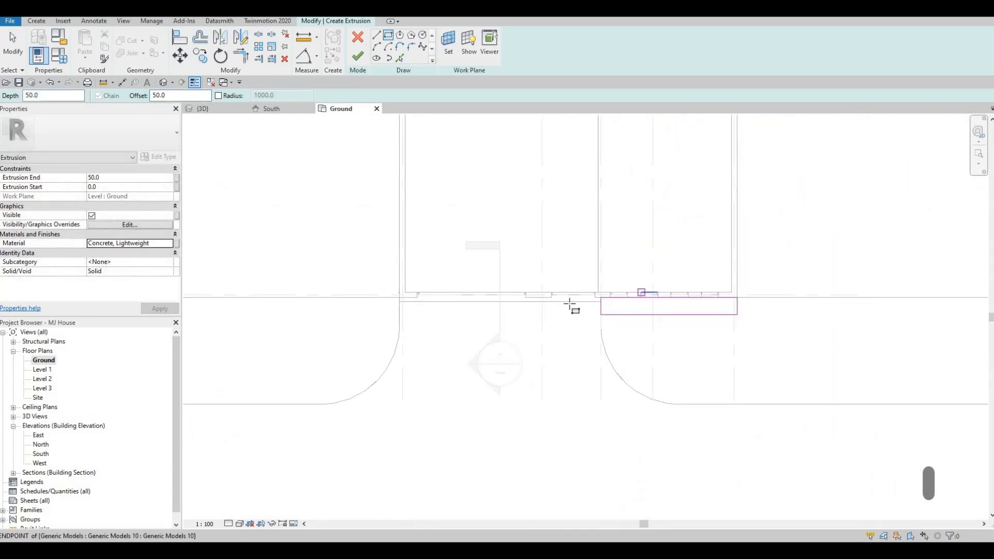
scroll(570, 305, "up", 5)
left_click(558, 299)
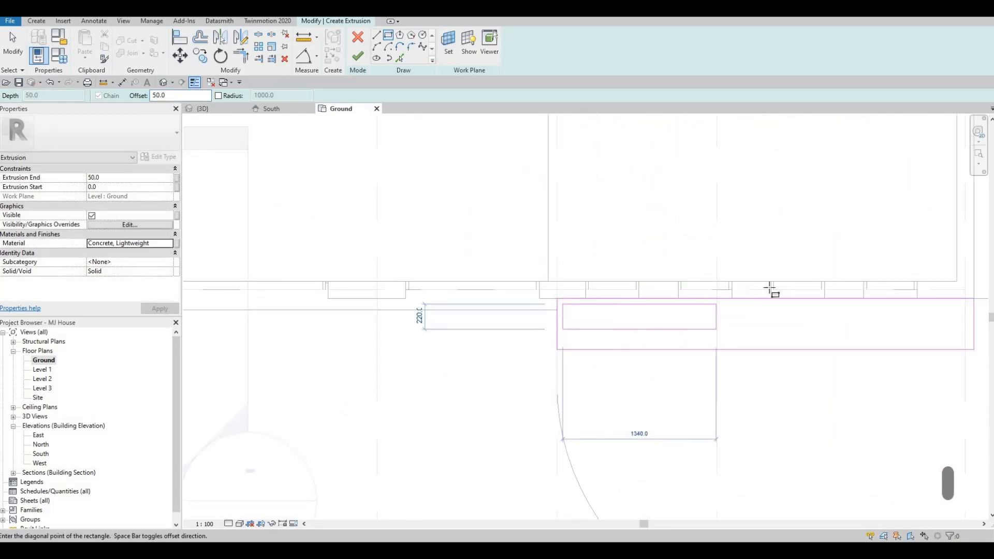
middle_click_drag(971, 357, 769, 288)
left_click(565, 274)
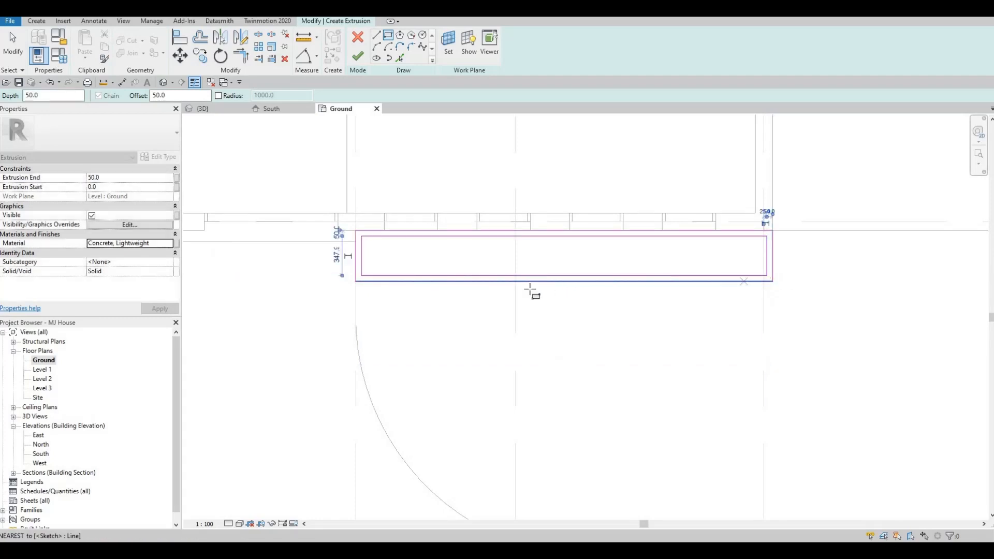
scroll(604, 302, "down", 3)
middle_click_drag(582, 282, 667, 358)
middle_click_drag(620, 313, 650, 363)
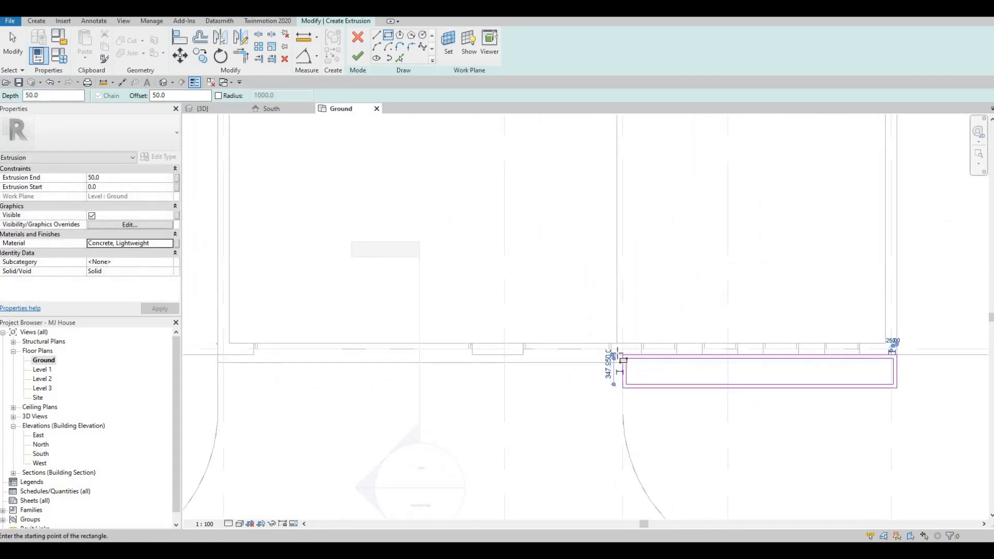
key("Escape")
key("Escape")
middle_click_drag(355, 304, 299, 245)
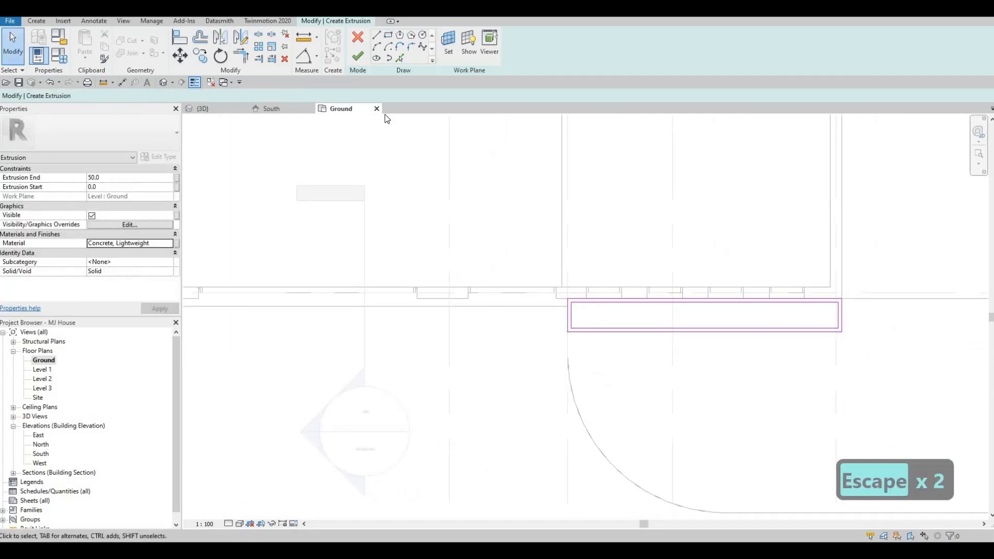
left_click(359, 58)
Raise the two planter box walls in the 3D view to an extrusion height of about 552 mm
left_click(212, 110)
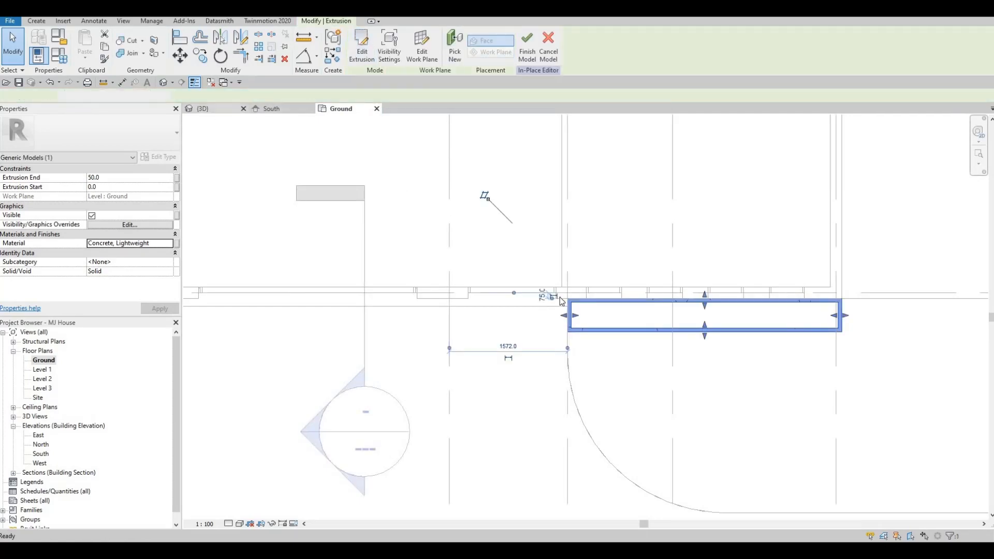
middle_click_drag(725, 441, 774, 343)
scroll(774, 342, "down", 1)
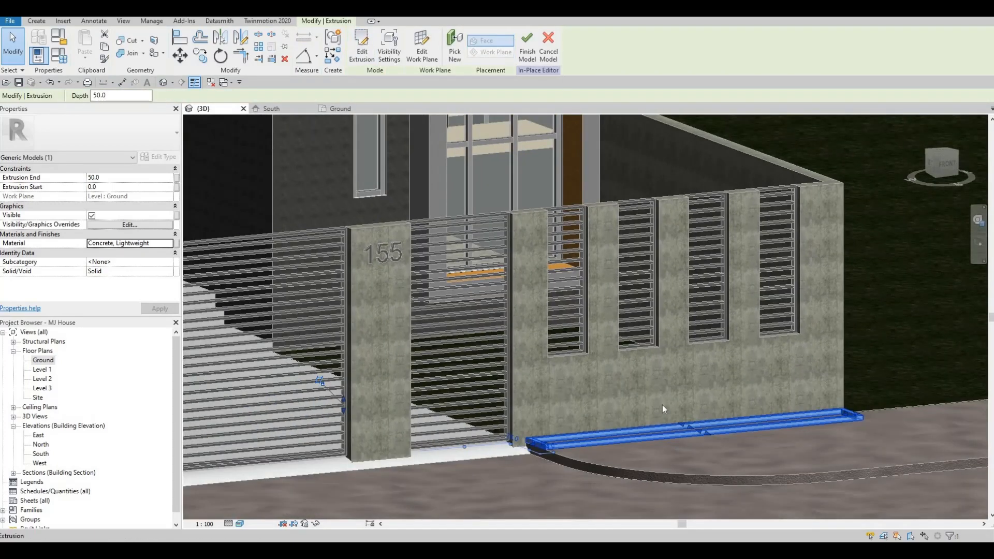
scroll(655, 407, "up", 2)
scroll(652, 405, "down", 2)
middle_click_drag(534, 337, 578, 395, "shift")
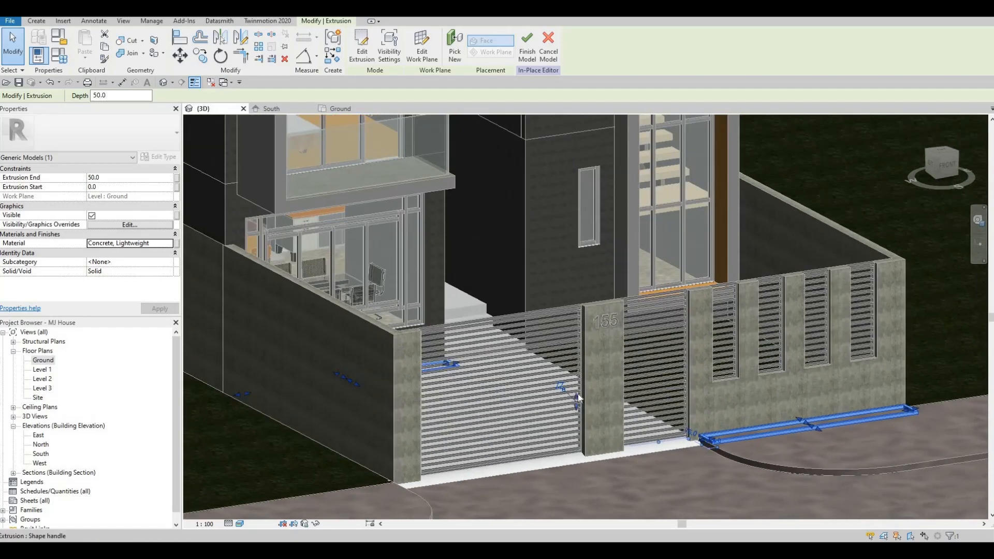
left_click_drag(577, 395, 588, 372)
middle_click_drag(551, 417, 579, 394, "shift")
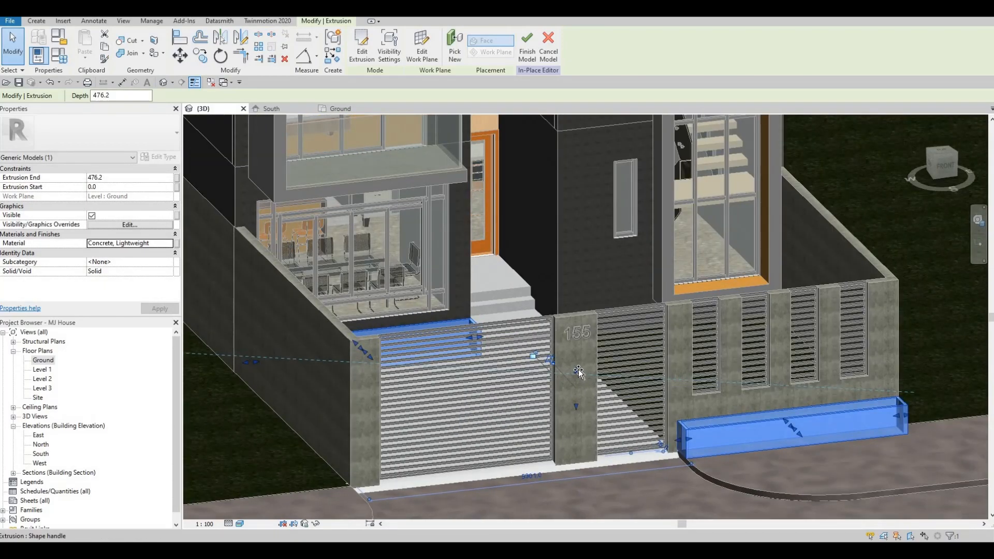
mouse_move(577, 373)
left_mouse_down()
mouse_move(598, 372)
mouse_move(579, 369)
left_mouse_up()
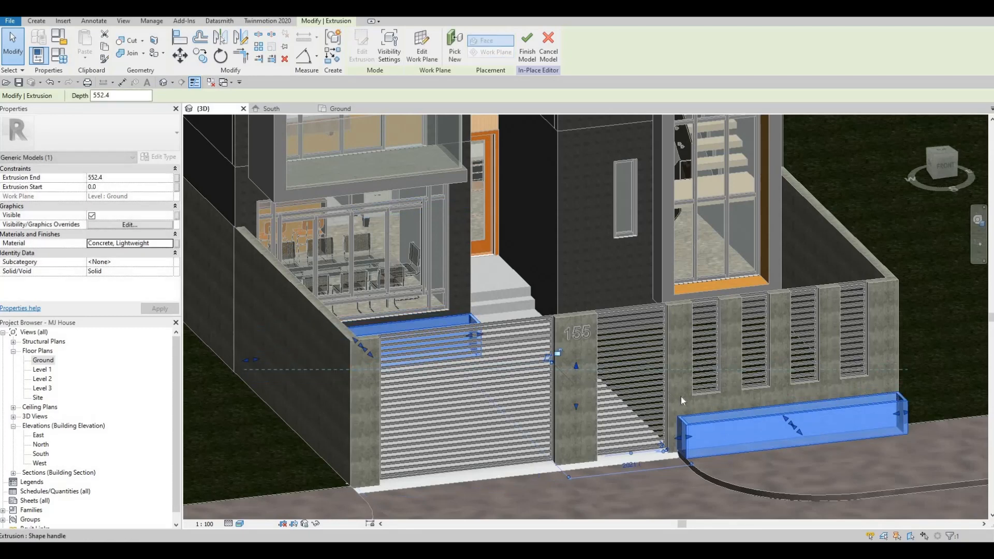
middle_click_drag(550, 395, 194, 410, "shift")
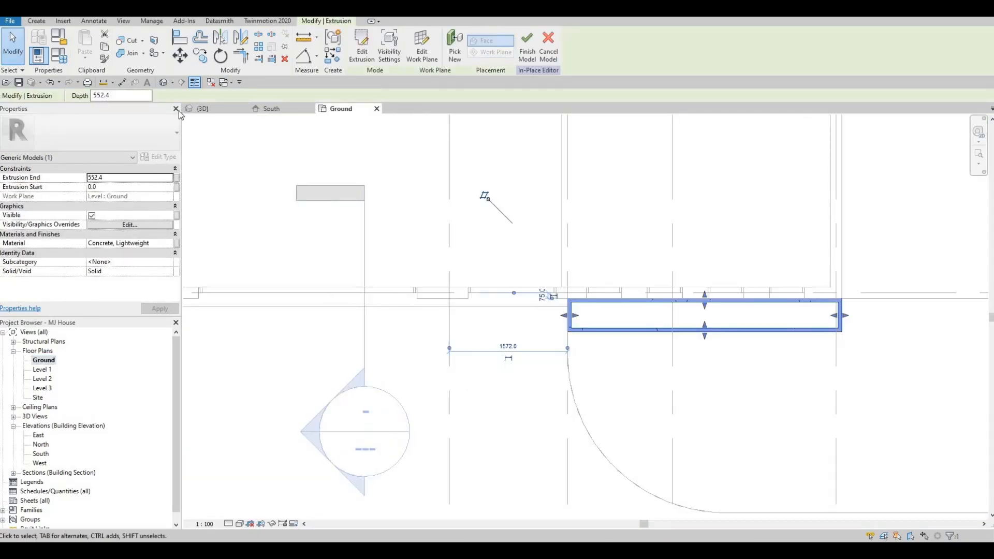
Start another extrusion on the Ground floor plan and set its material to Grass
scroll(411, 313, "down", 1)
middle_click_drag(411, 313, 444, 284)
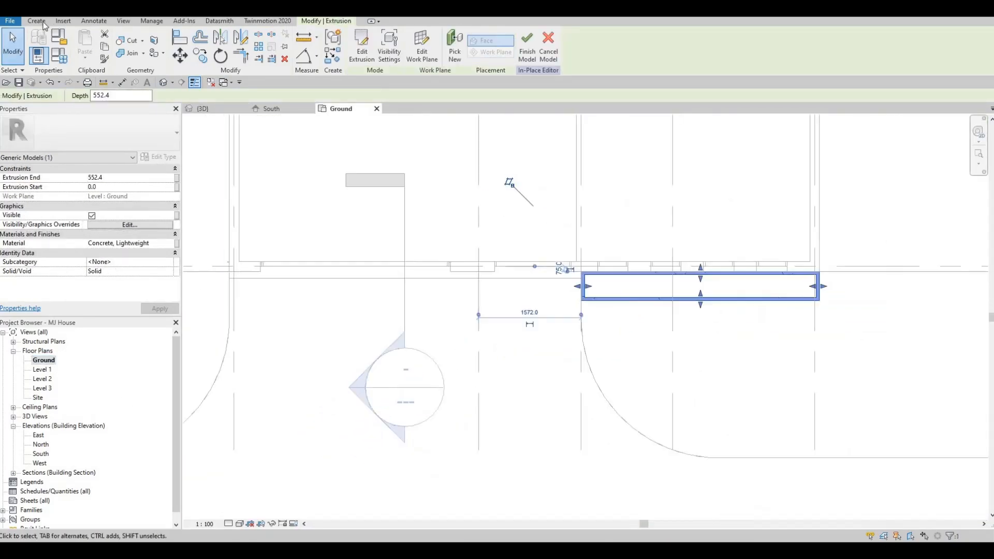
left_click(36, 21)
left_click(88, 48)
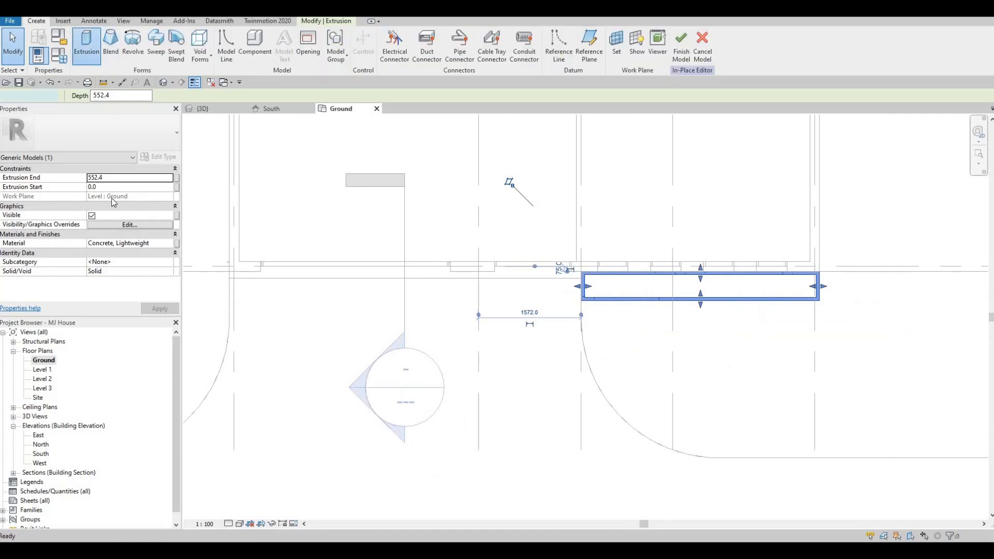
left_click(167, 244)
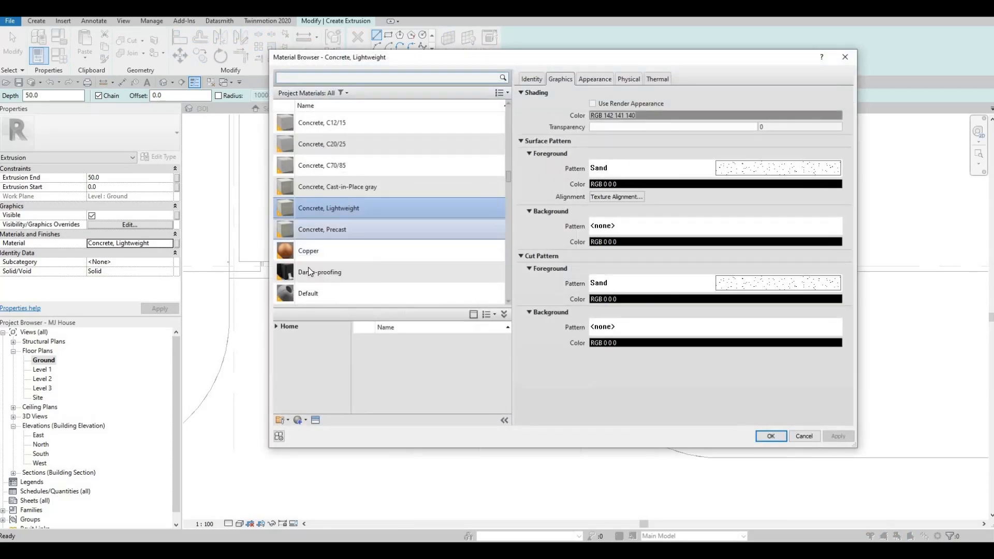
left_click(328, 79)
type("earth")
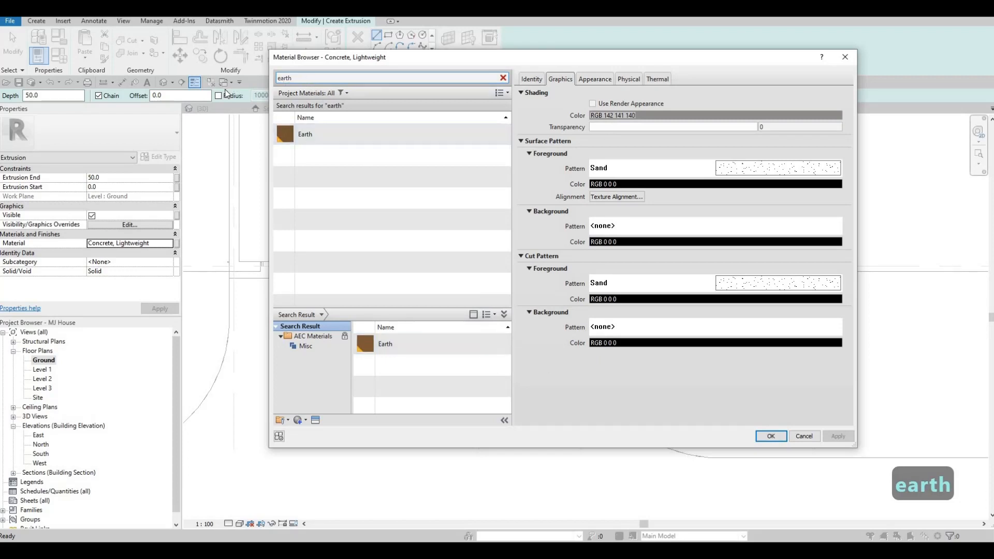
key("ctrl+a")
type("grass")
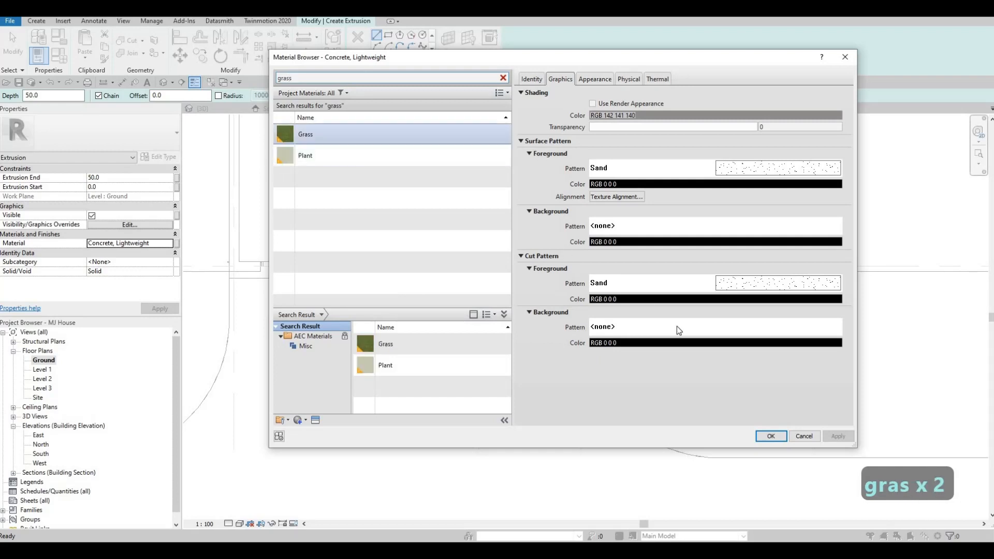
left_click(767, 438)
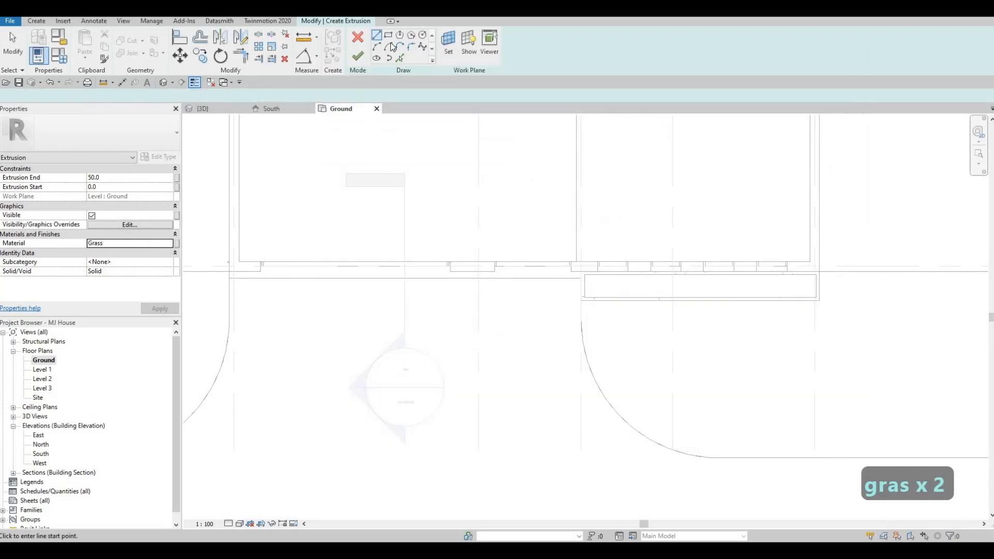
Sketch a rectangle filling the inside of the planter box in front of the fence
left_click(388, 35)
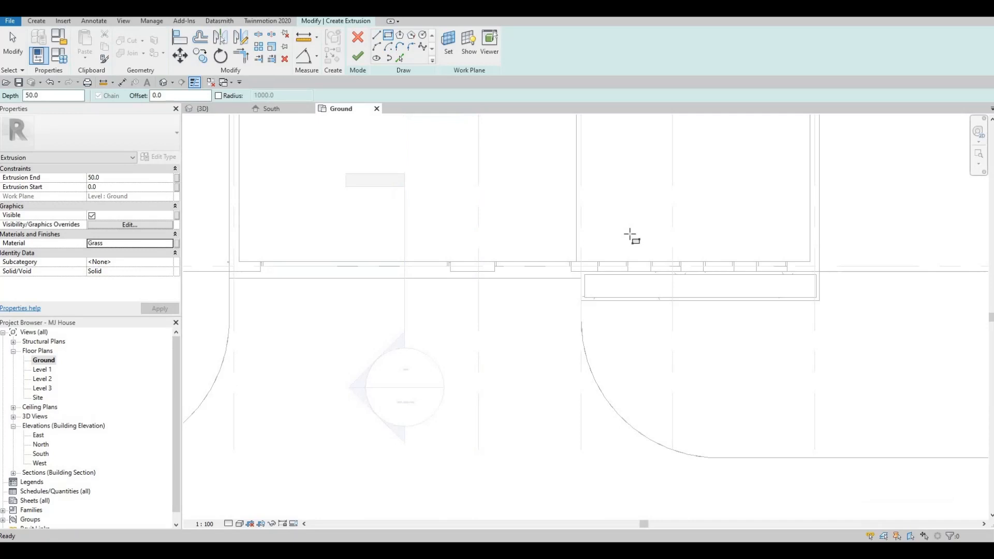
left_click(586, 275)
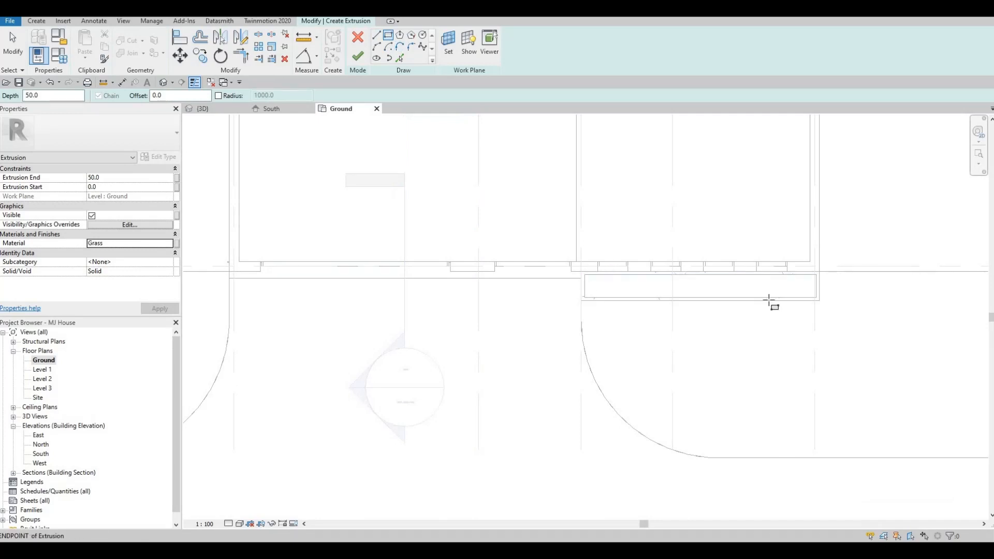
left_click(816, 297)
key("Escape")
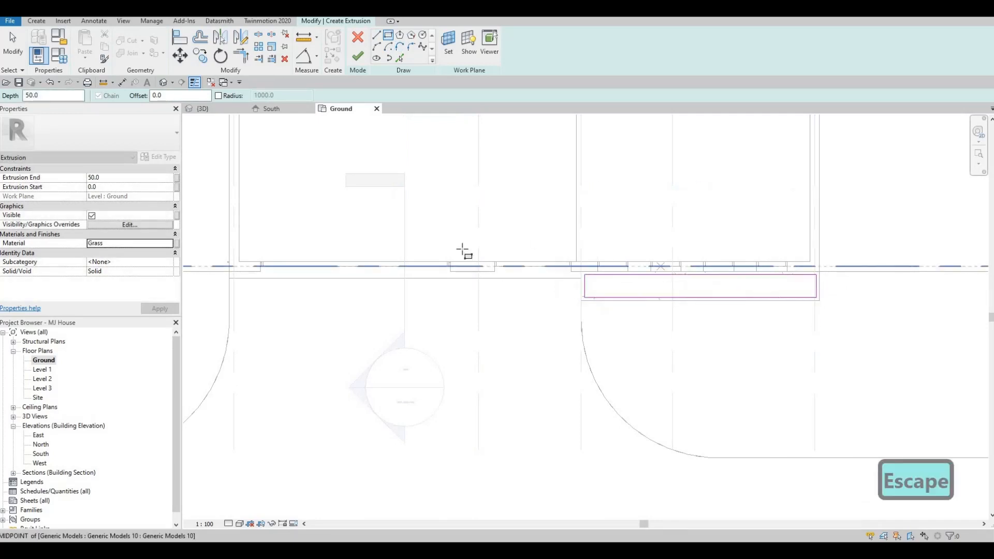
Sketch a rectangle filling the inside of the planter below the dining room window and finish the grass extrusion
scroll(464, 249, "down", 4)
middle_click_drag(373, 117, 449, 169)
scroll(431, 191, "up", 1)
scroll(430, 192, "up", 3)
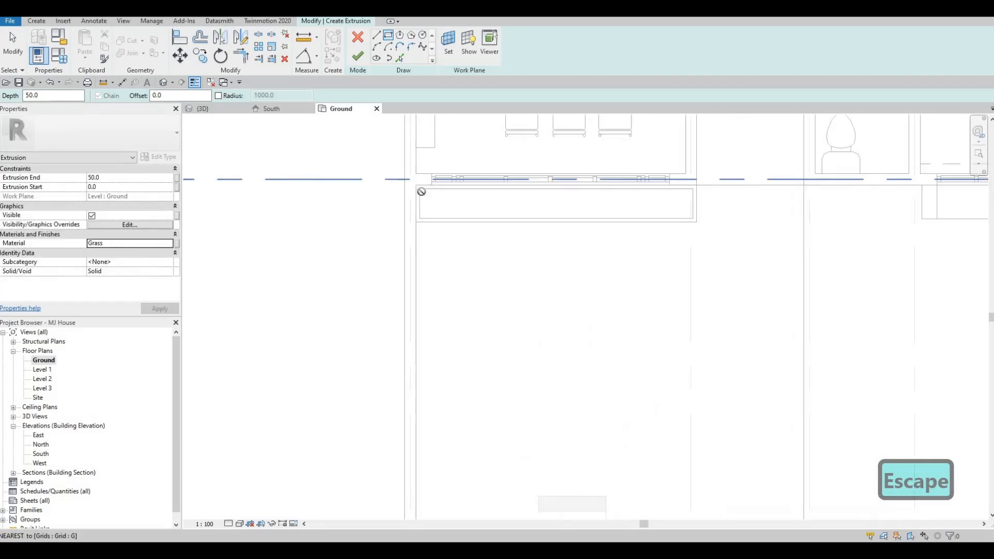
left_click(419, 190)
left_click(734, 224)
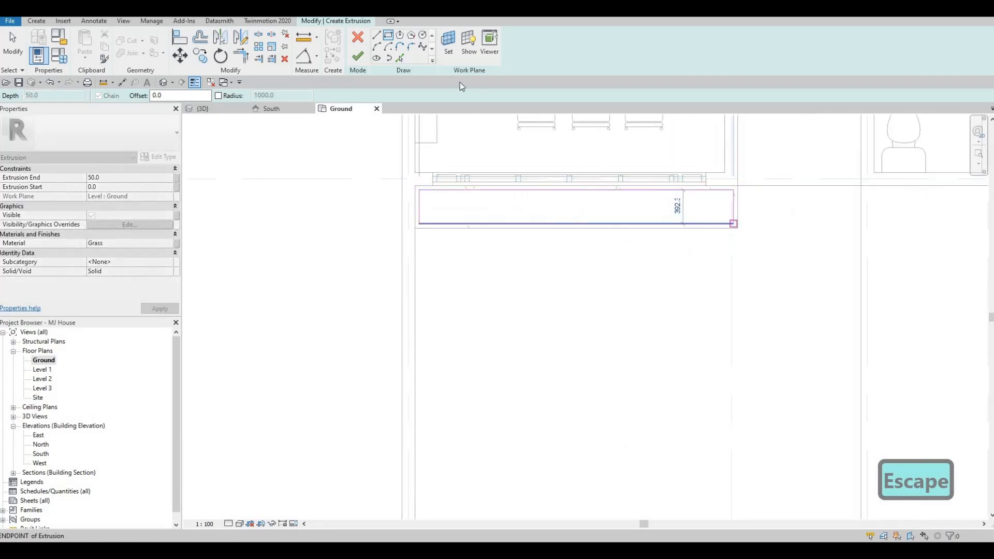
key("Escape")
left_click(363, 59)
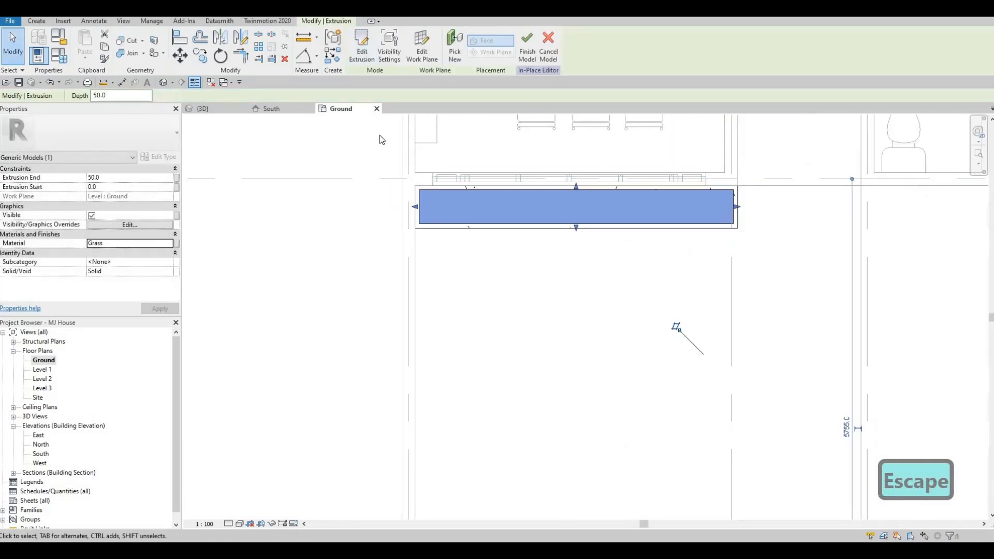
Raise the grass extrusion in the 3D view to about 532 mm and finish the in-place planter model
left_click(212, 107)
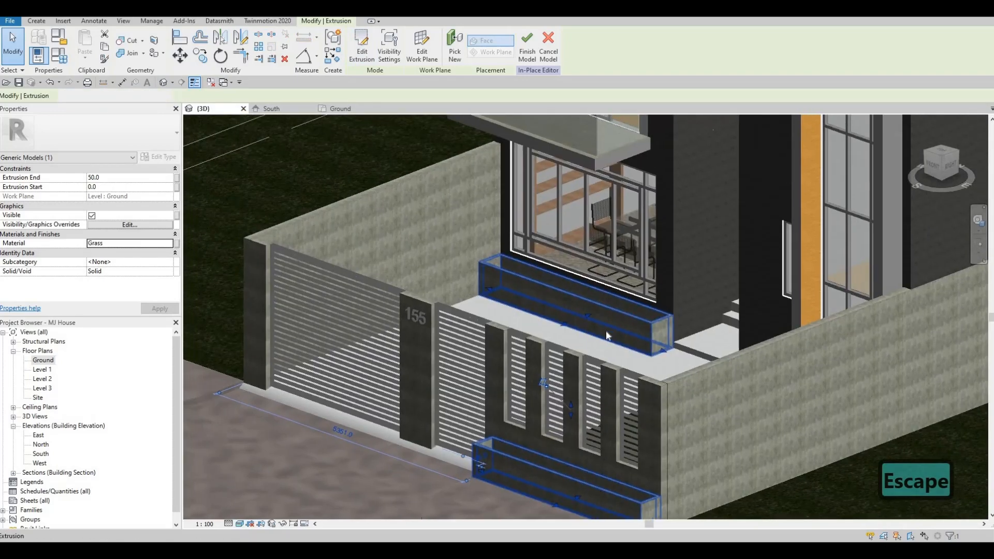
middle_click_drag(607, 335, 573, 399, "shift")
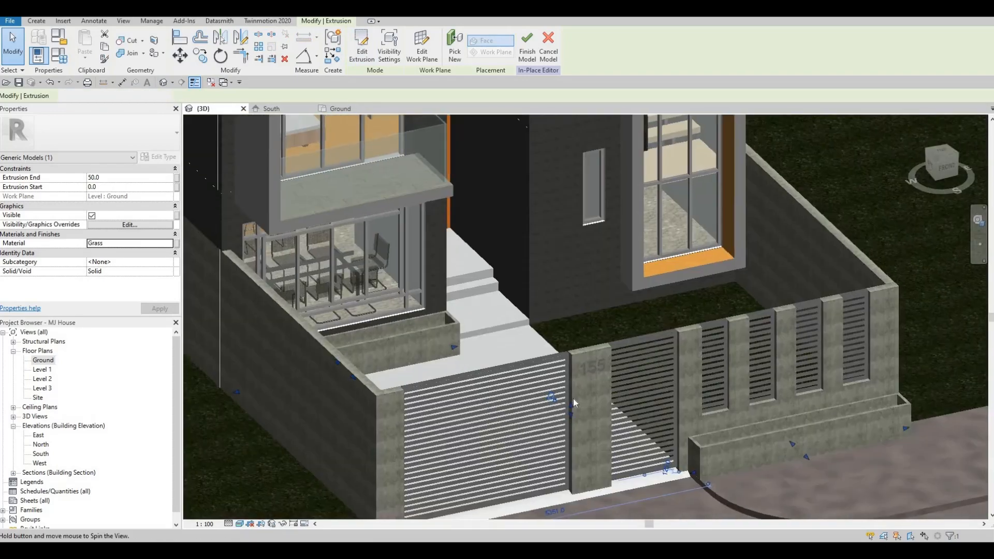
left_click_drag(578, 391, 567, 365)
scroll(570, 387, "up", 2)
scroll(568, 365, "up", 2)
scroll(570, 353, "down", 5)
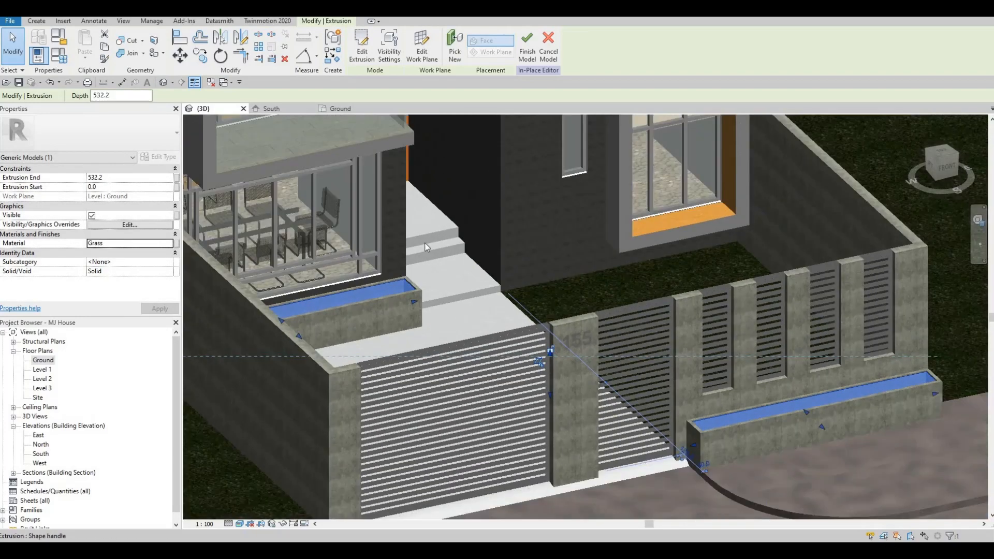
scroll(570, 353, "up", 3)
left_click(528, 55)
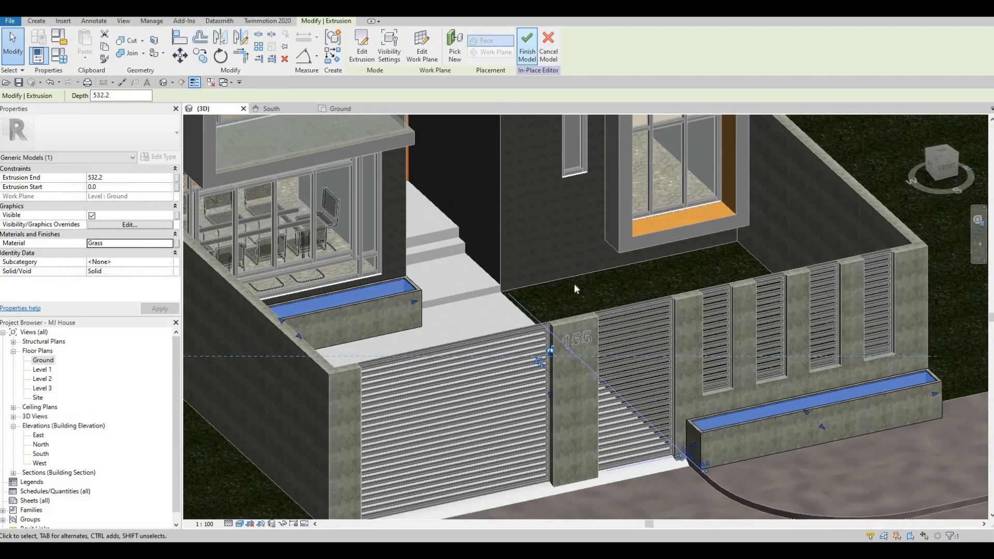
Examine the fence, the two grass-filled planters and the whole house front in the 3D view
scroll(619, 343, "down", 2)
middle_click_drag(619, 352, 633, 356)
key("Escape")
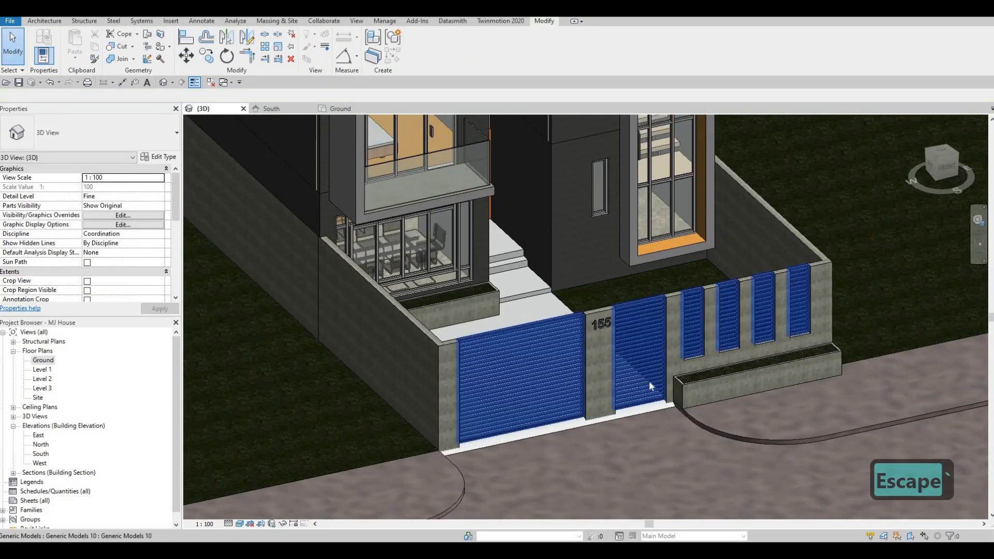
scroll(621, 382, "down", 3)
middle_click_drag(464, 370, 819, 367, "shift")
scroll(638, 365, "up", 5)
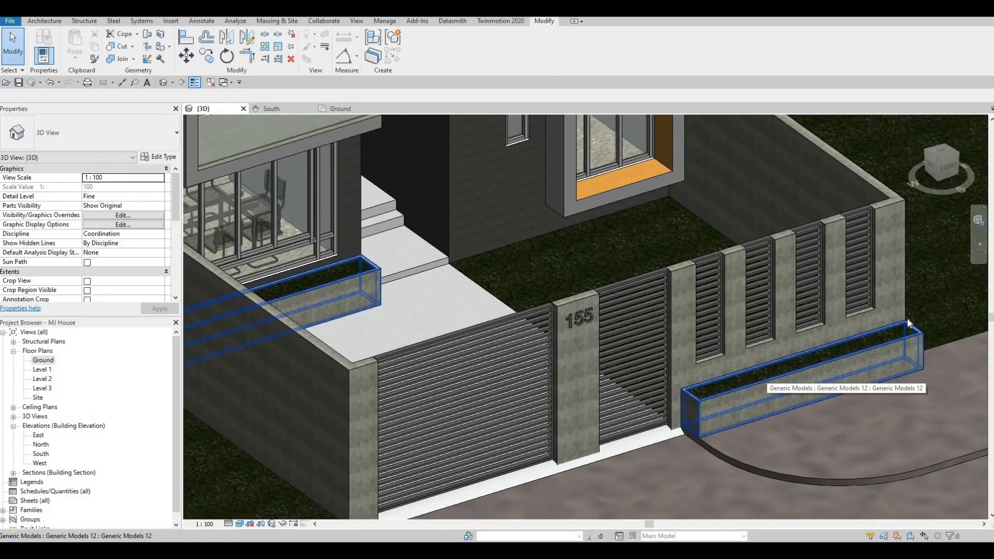
middle_click_drag(815, 426, 644, 352, "shift")
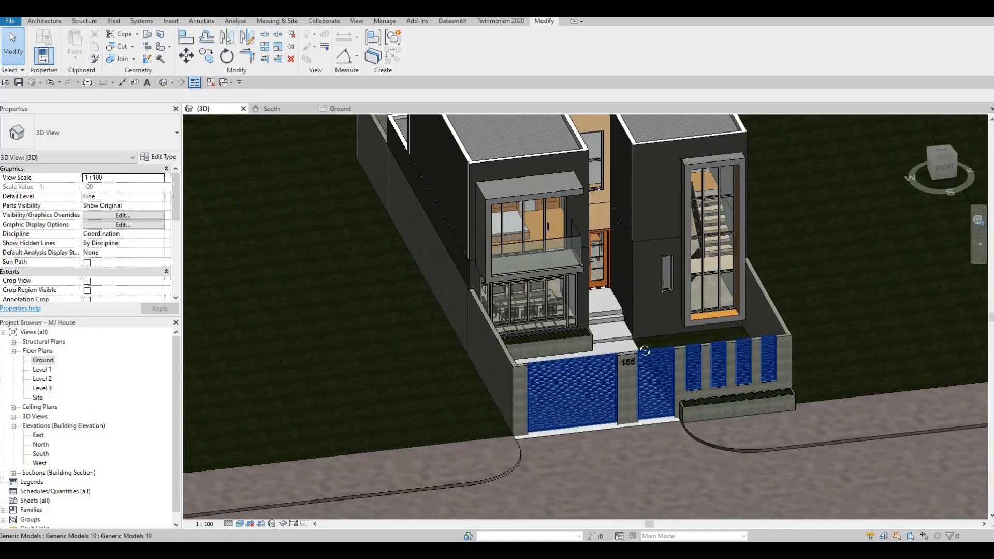
middle_click_drag(753, 331, 669, 379, "shift")
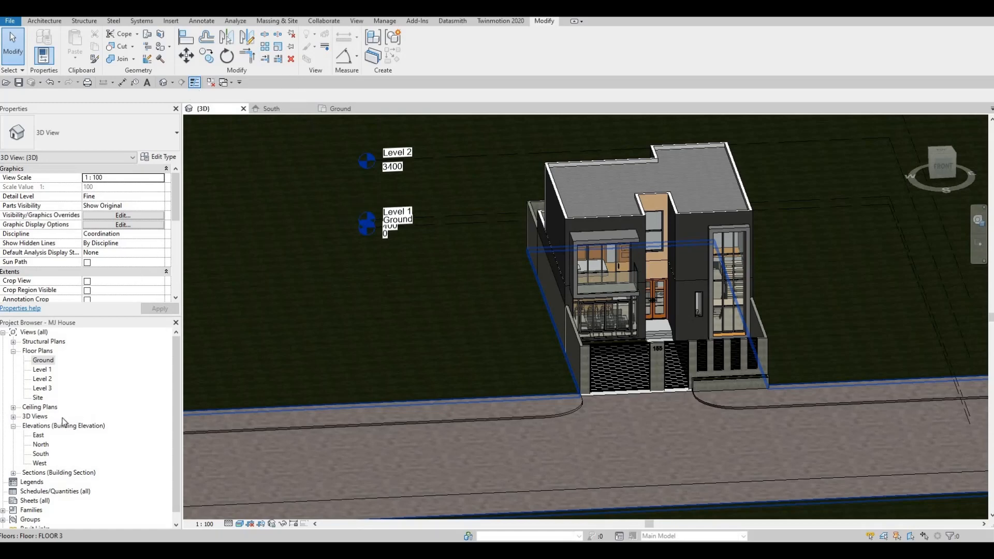
Start a new sheet for the project
scroll(62, 418, "down", 1)
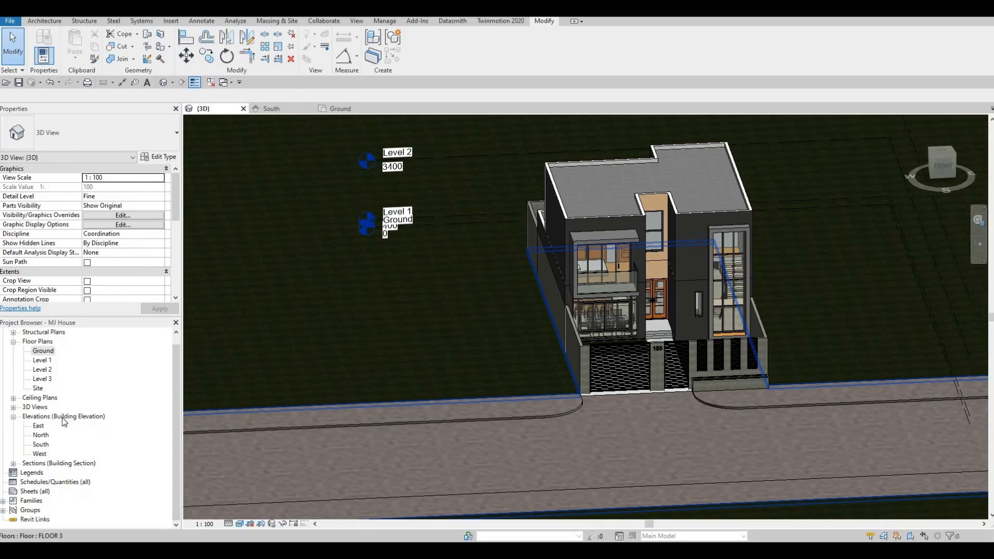
left_click(29, 493)
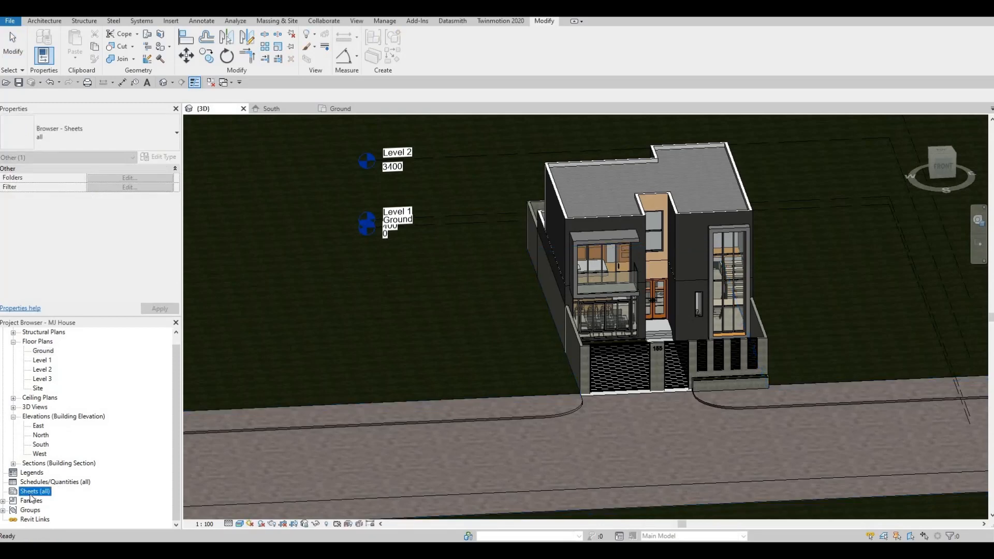
right_click(31, 495)
left_click(60, 436)
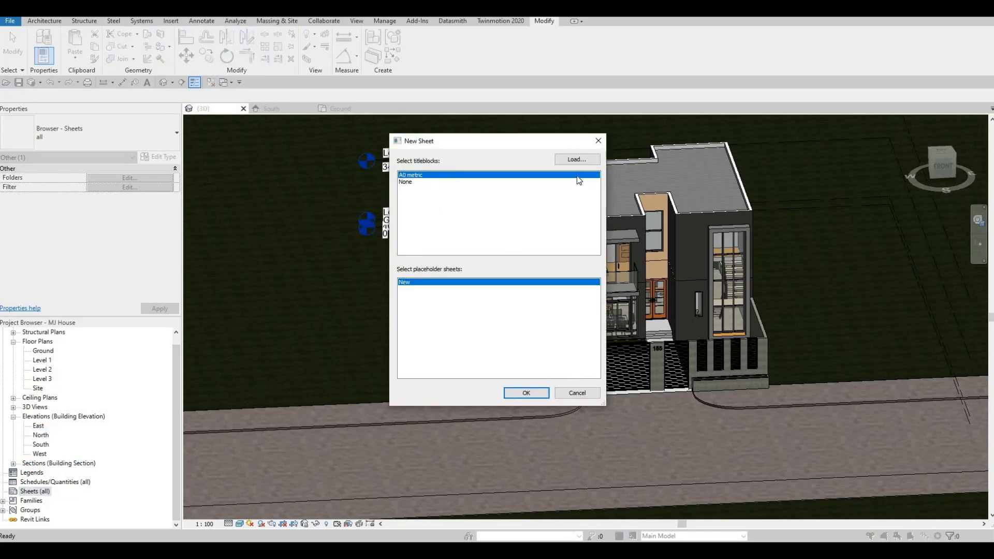
left_click(575, 160)
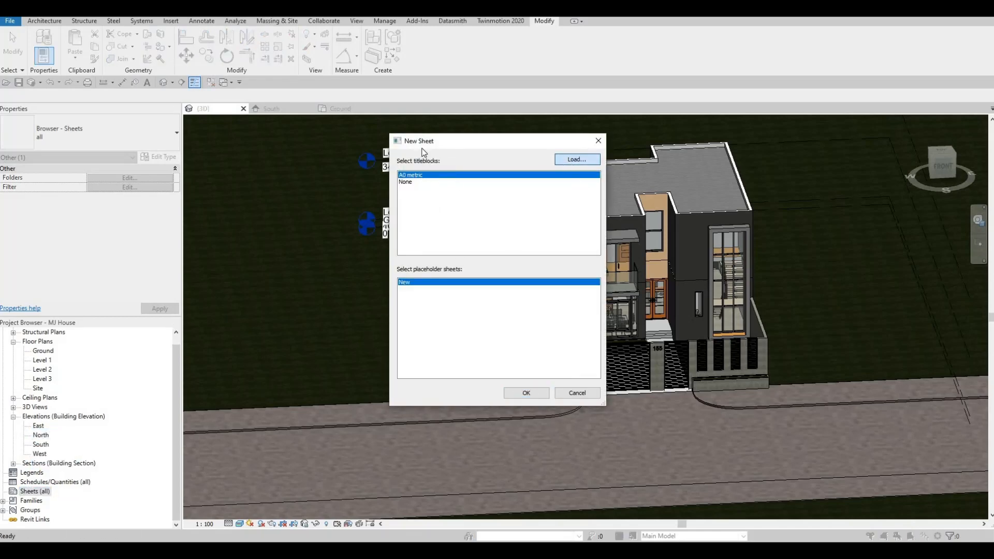
scroll(288, 309, "down", 5)
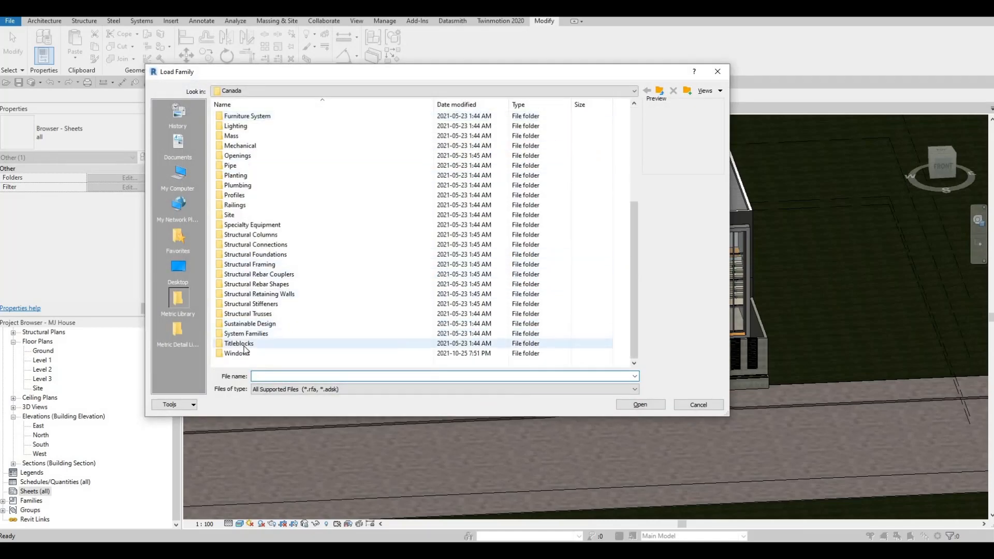
double_click(242, 344)
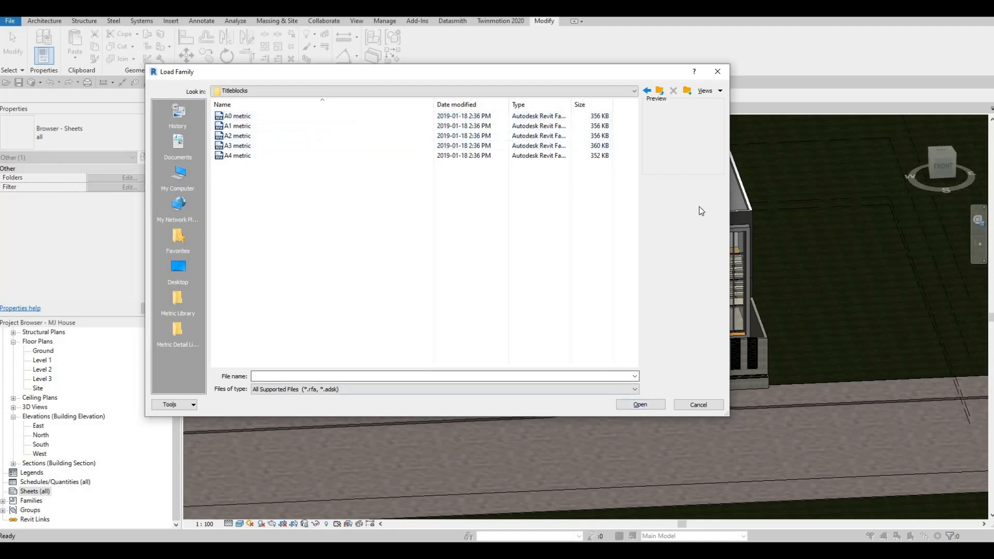
left_click(717, 72)
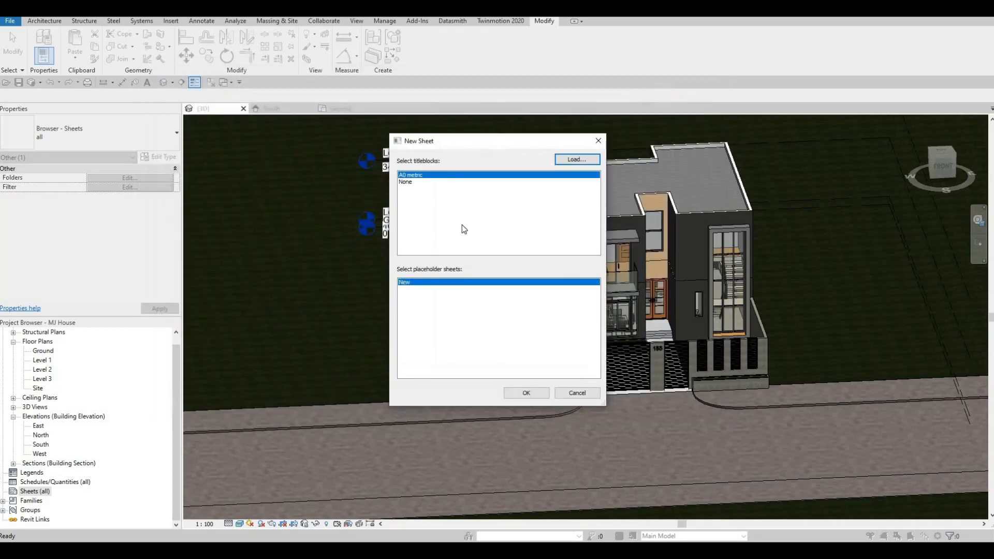
Create the sheet with the A0 metric title block and expand the project's list of sheets
left_click(526, 394)
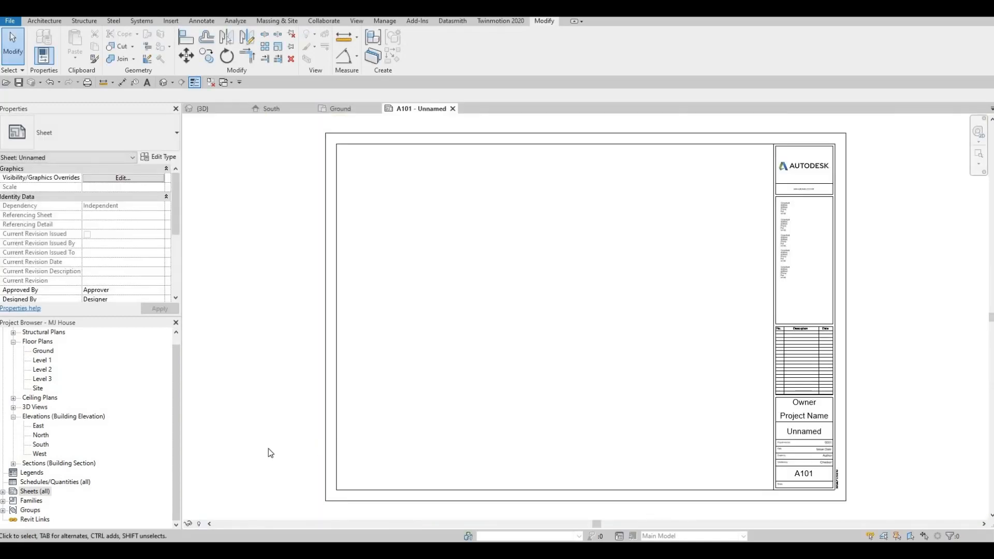
double_click(34, 492)
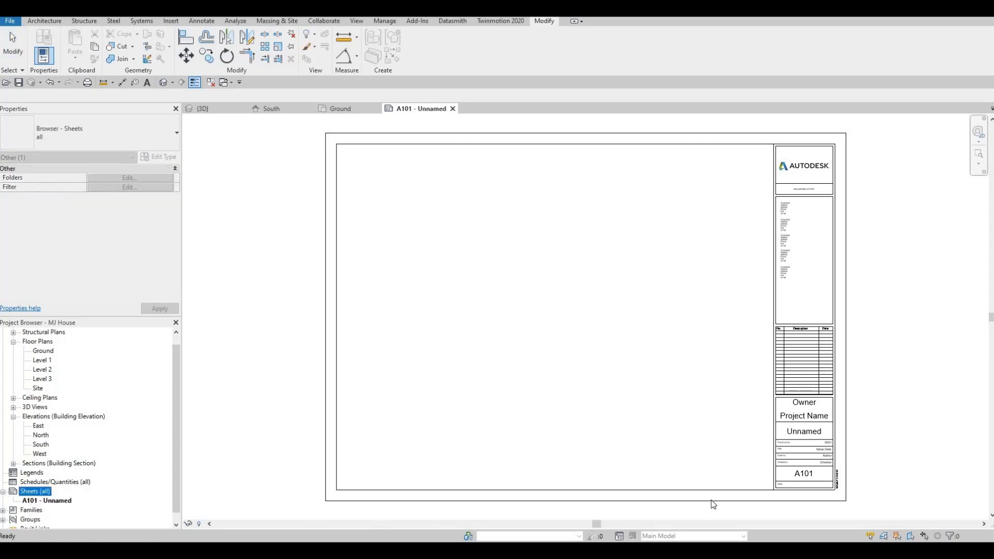
Set the project name to MJ House and the owner to ACD in the sheet's title block
left_click(814, 416)
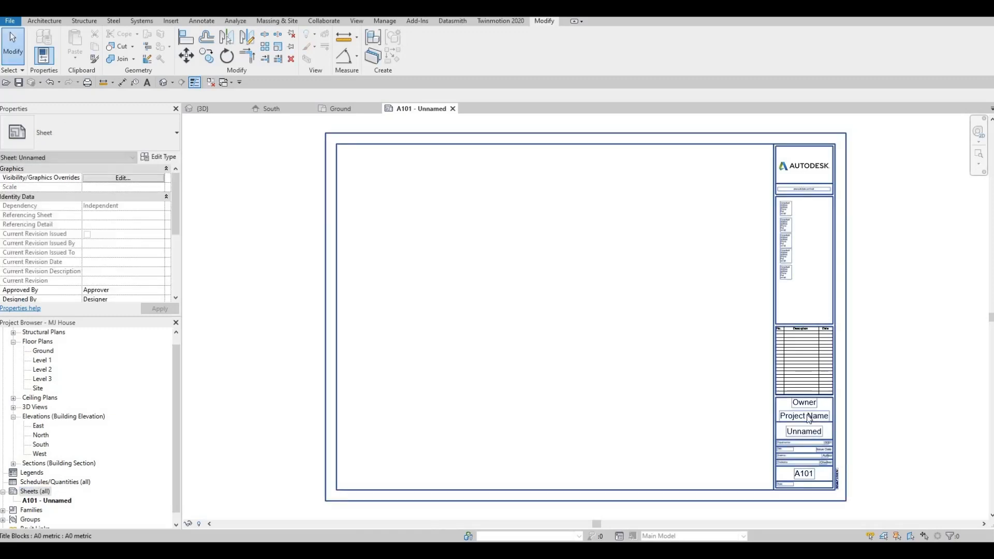
left_click(802, 419)
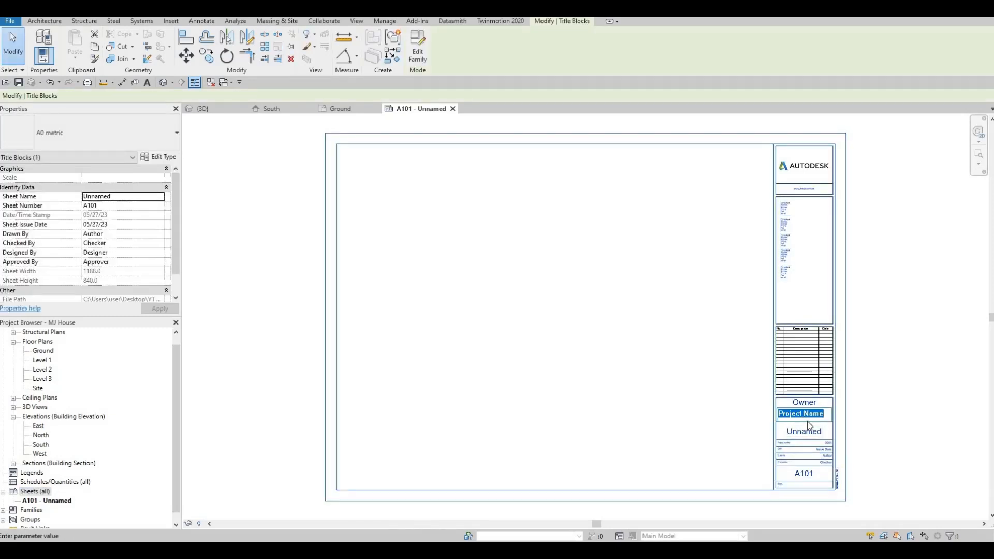
type("MJ ")
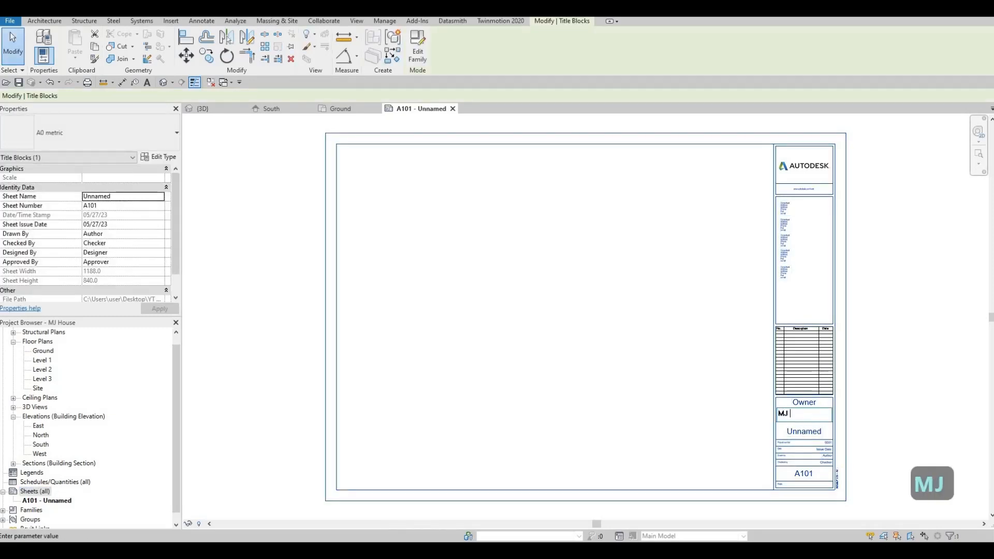
type("House")
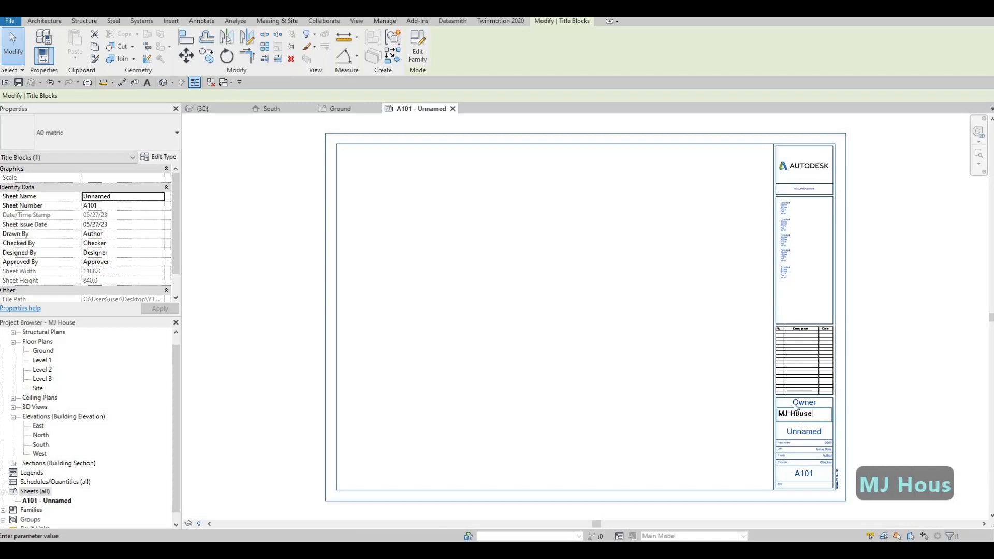
left_click(812, 405)
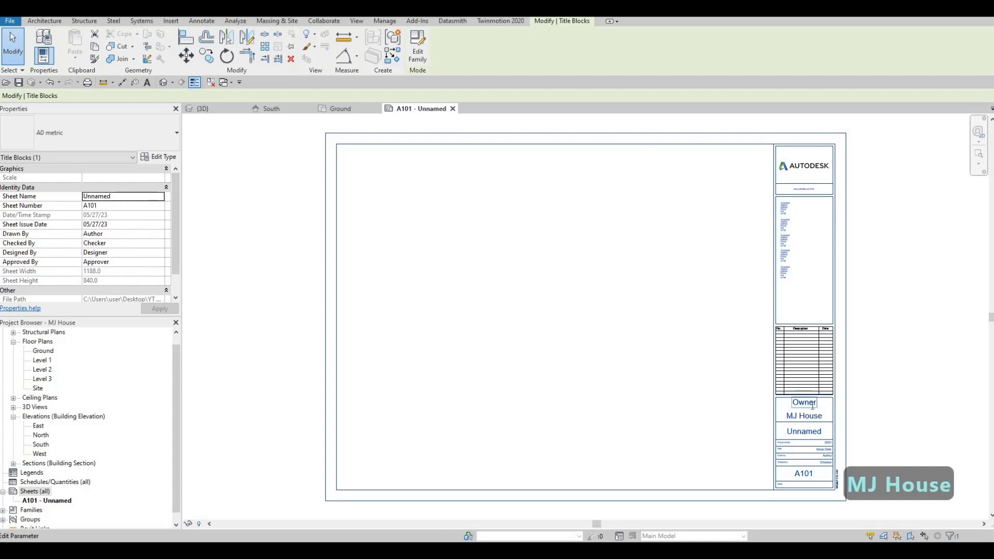
left_click(808, 403)
type("ACD")
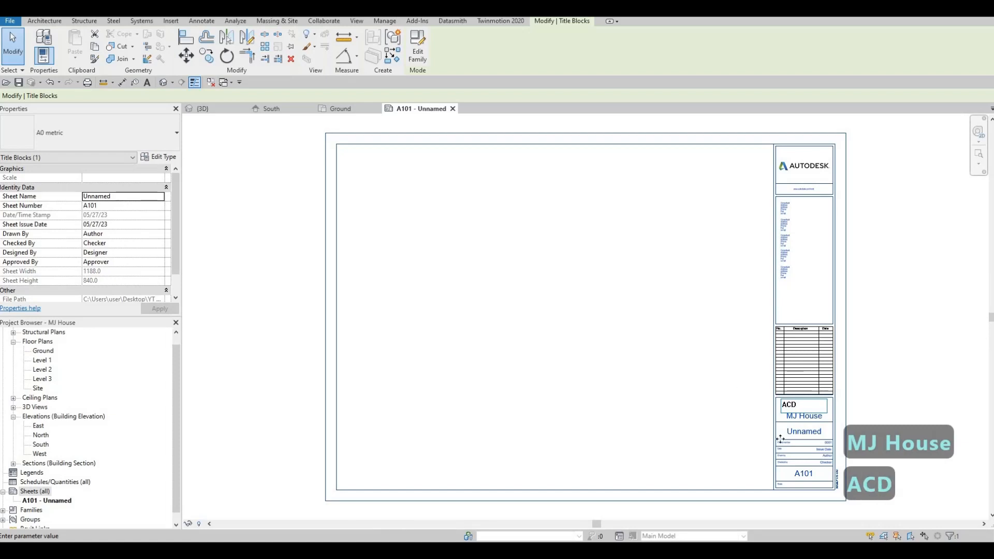
left_click(786, 475)
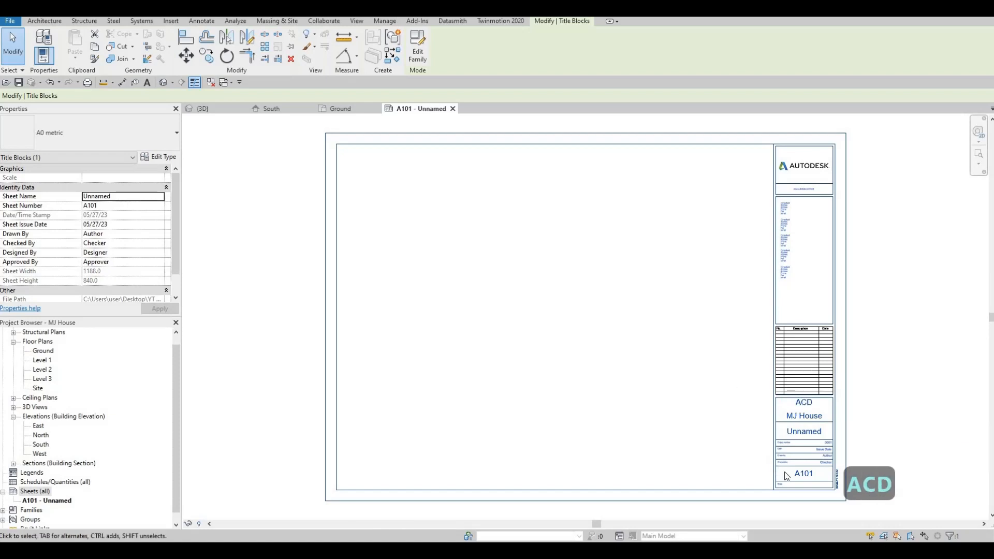
Rename sheet A101 as Cover Sheet in its title block and check the title block entries
left_click(803, 433)
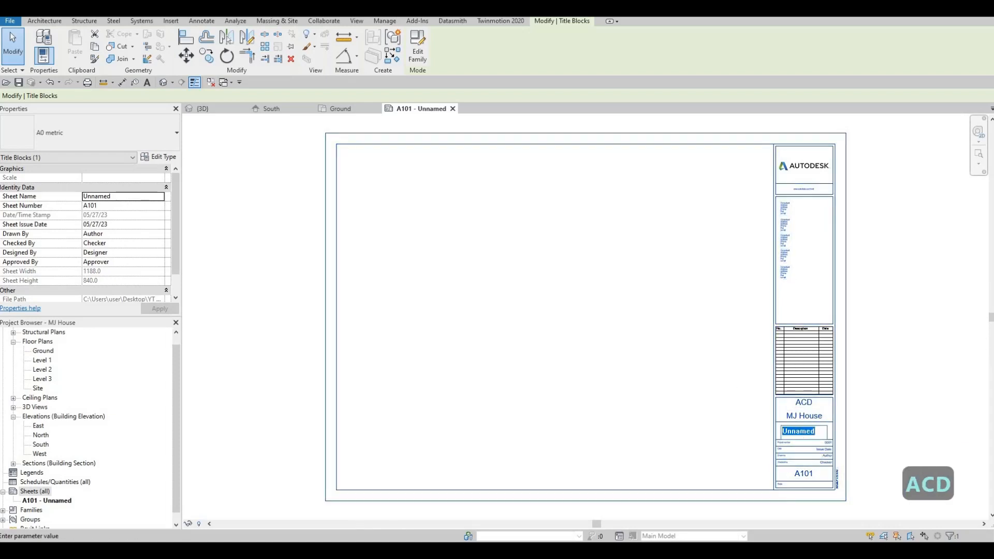
type("Cover ")
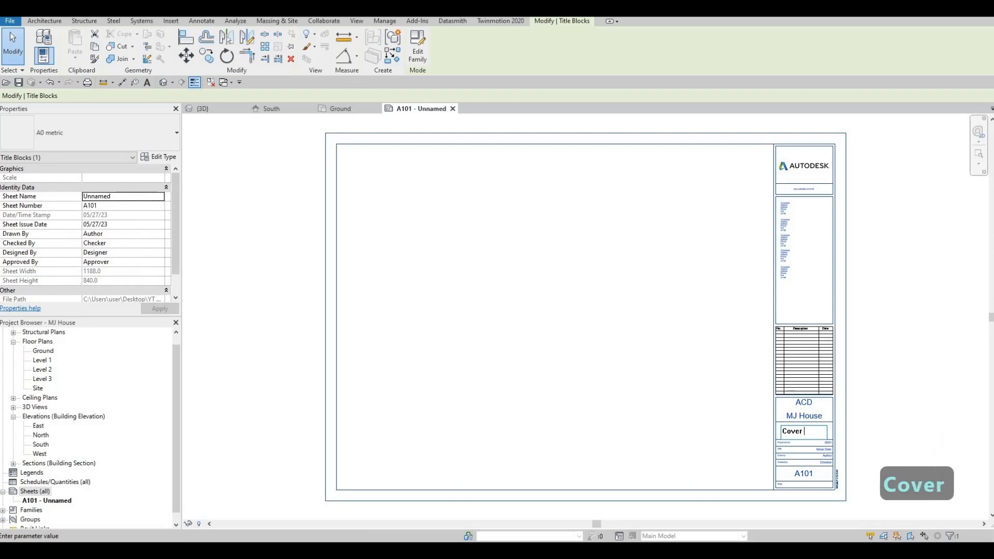
type("Sheet")
left_click(841, 427)
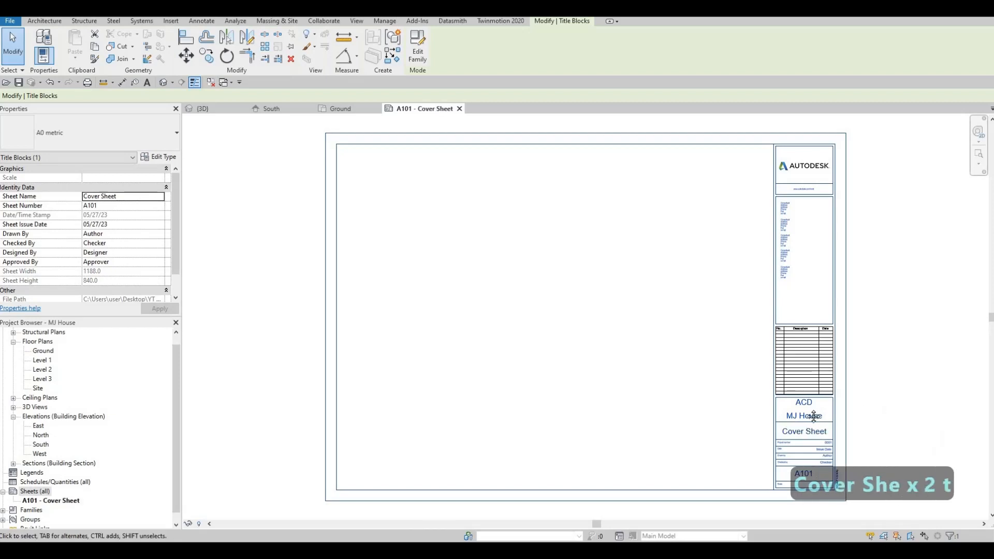
scroll(793, 370, "up", 4)
scroll(779, 392, "up", 2)
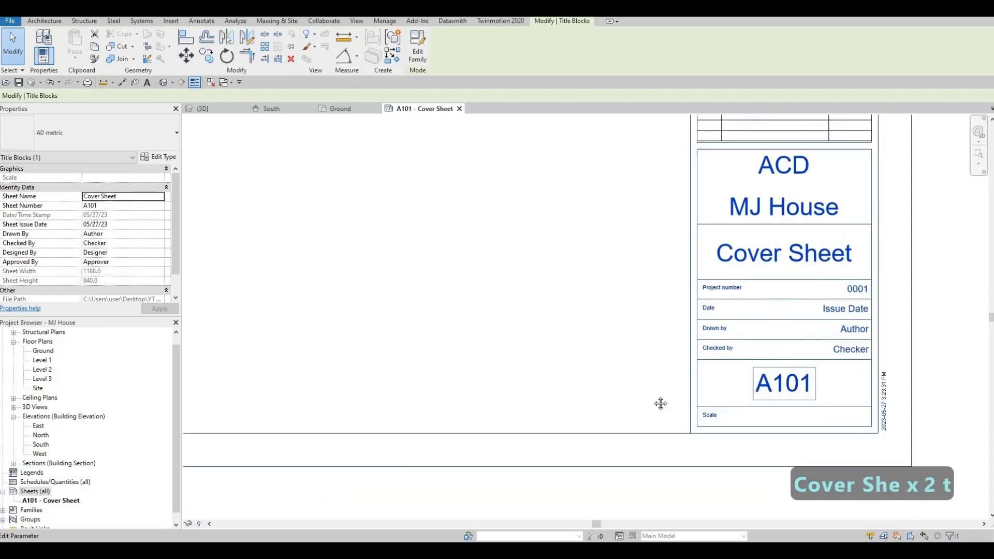
scroll(538, 422, "down", 5)
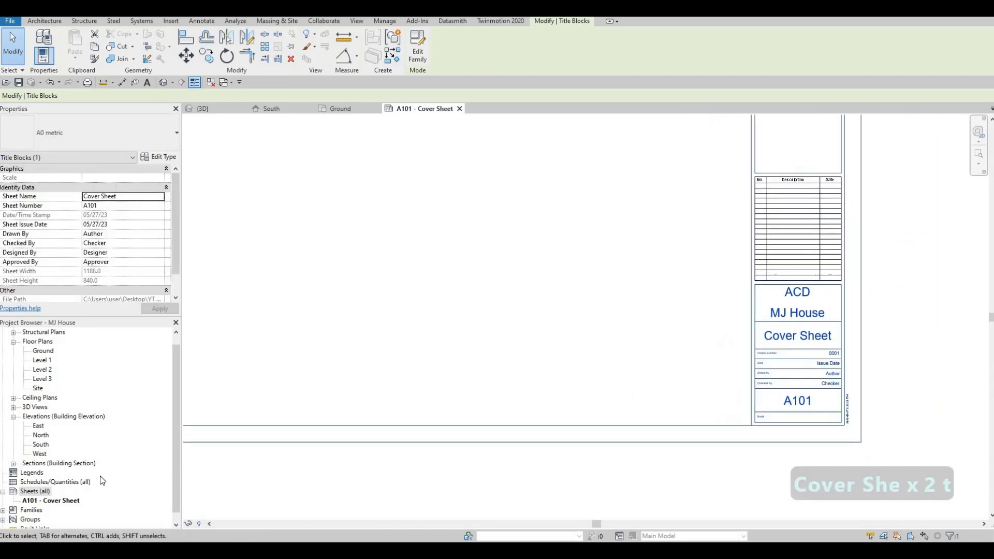
Create a second sheet with the A0 metric title block
right_click(49, 501)
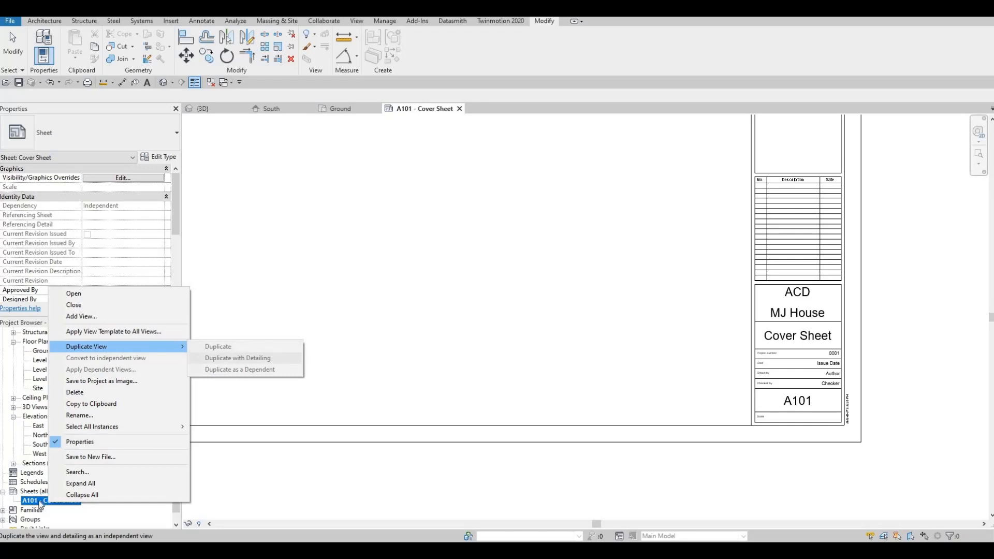
key("Escape")
left_click(37, 492)
right_click(39, 496)
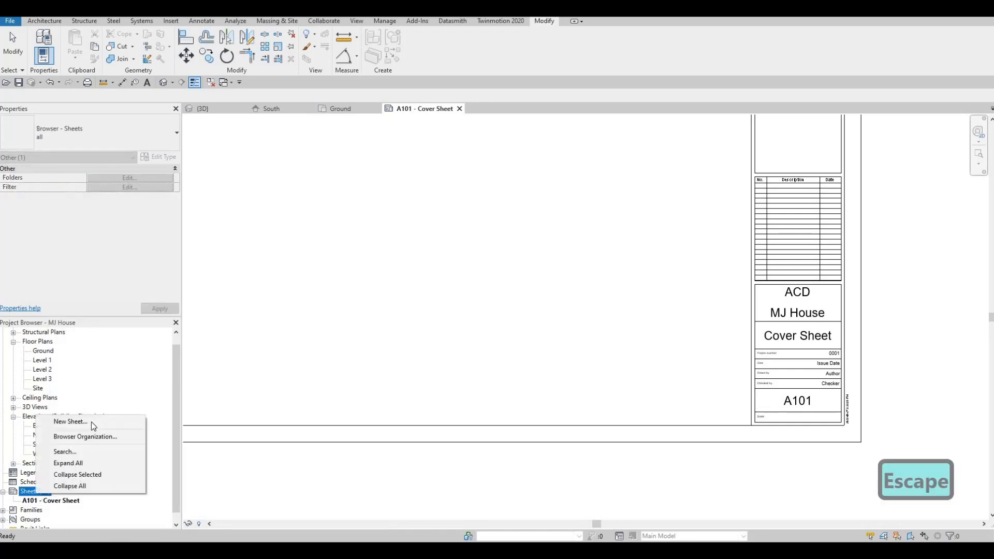
left_click(78, 421)
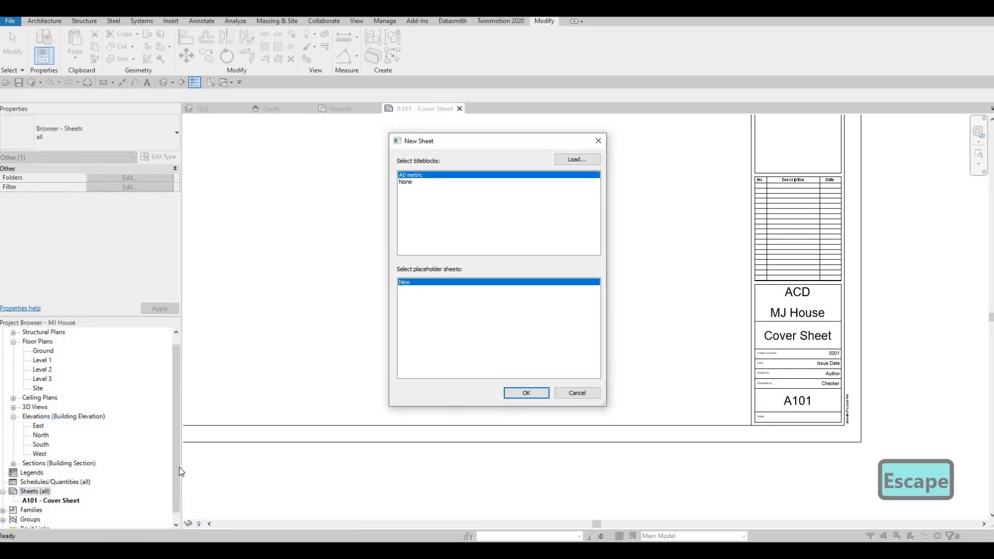
key("Return")
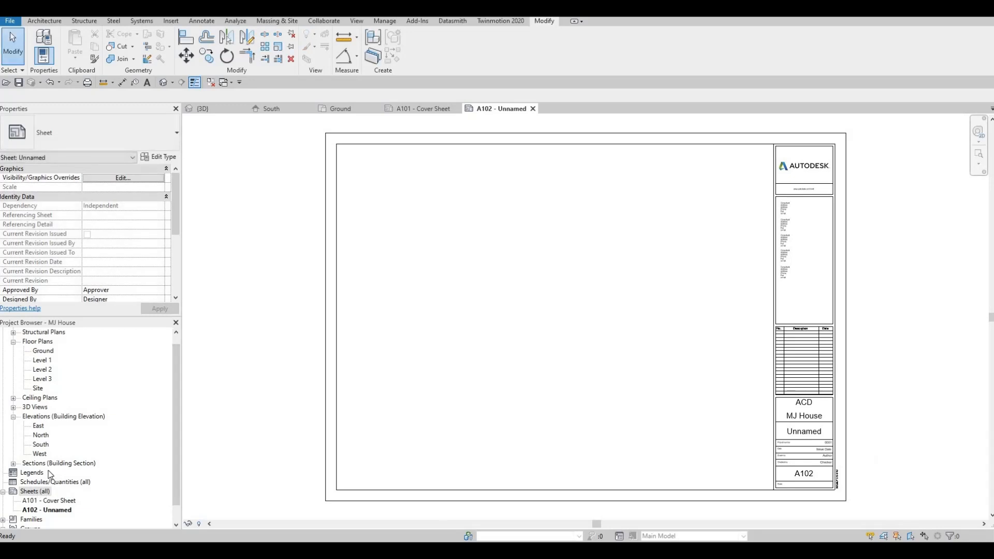
Create a third sheet, again using the A0 metric title block
right_click(44, 491)
left_click(68, 417)
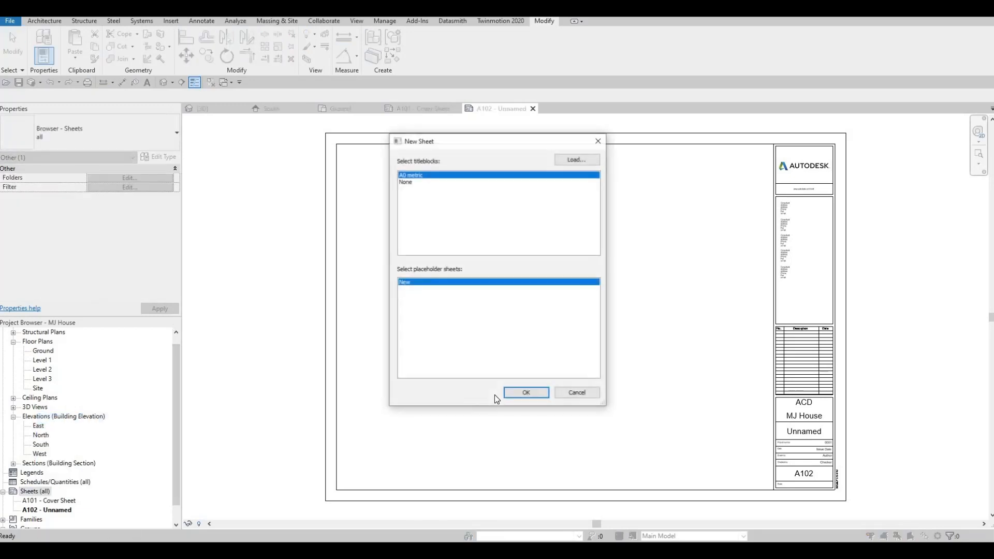
left_click(518, 393)
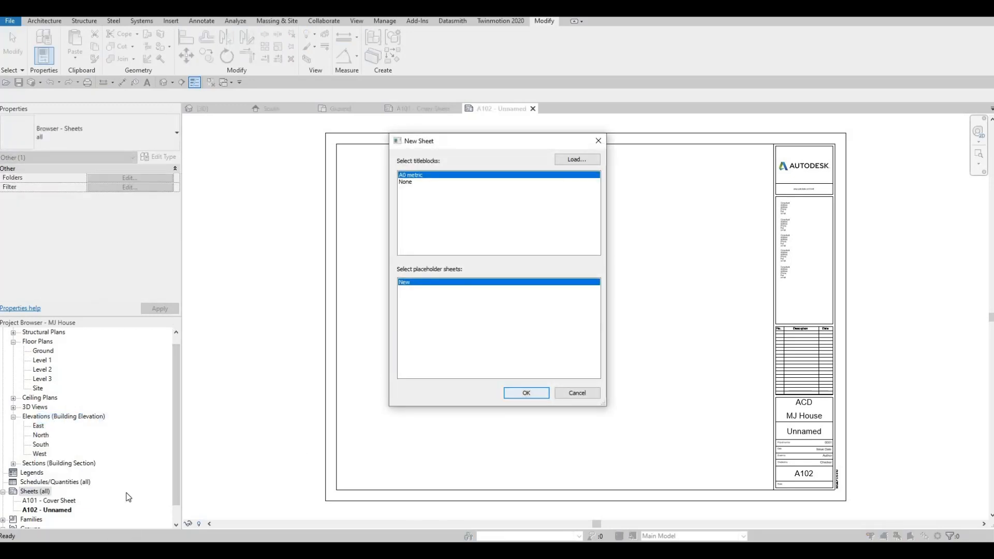
Create a fourth and a fifth sheet, both using the A0 metric title block
right_click(45, 492)
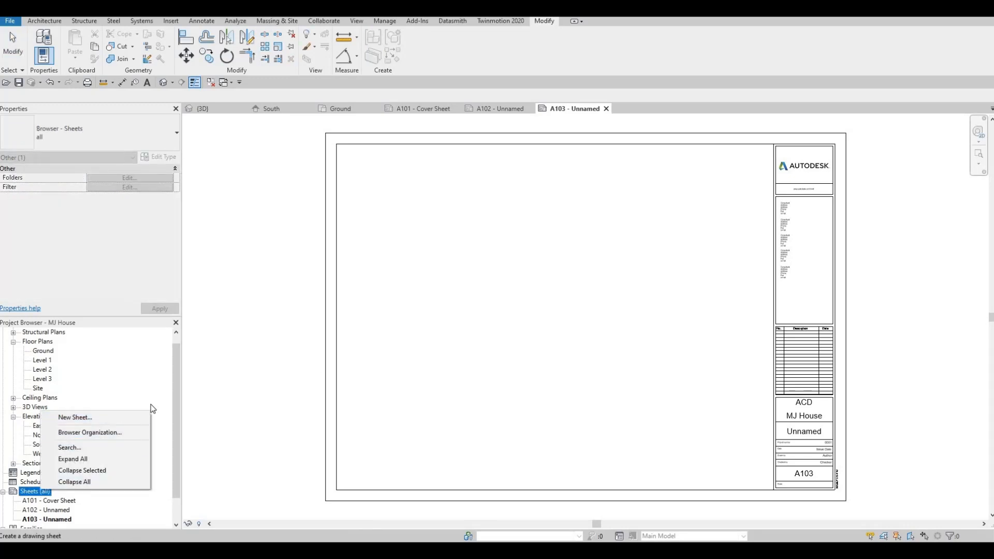
left_click(115, 419)
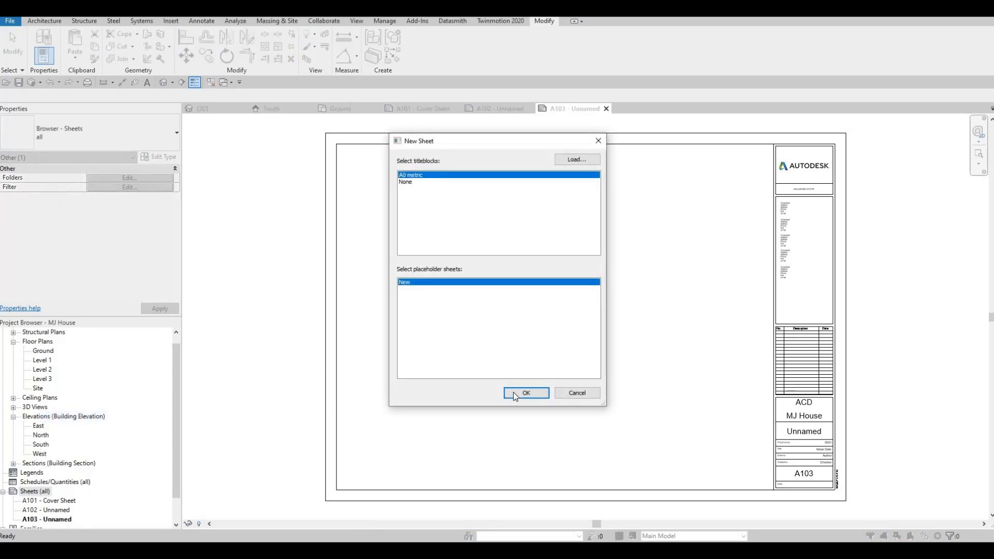
left_click(526, 393)
right_click(36, 491)
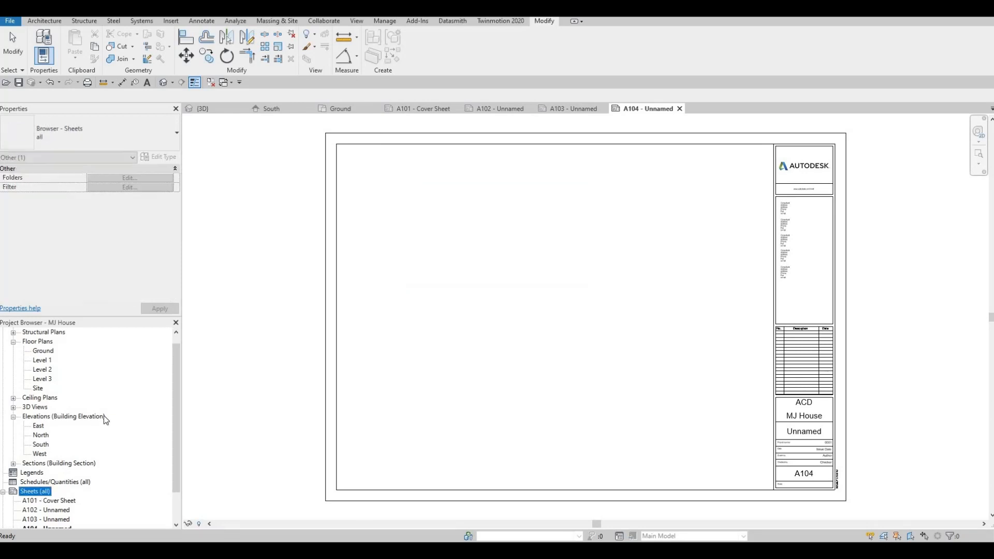
left_click(101, 421)
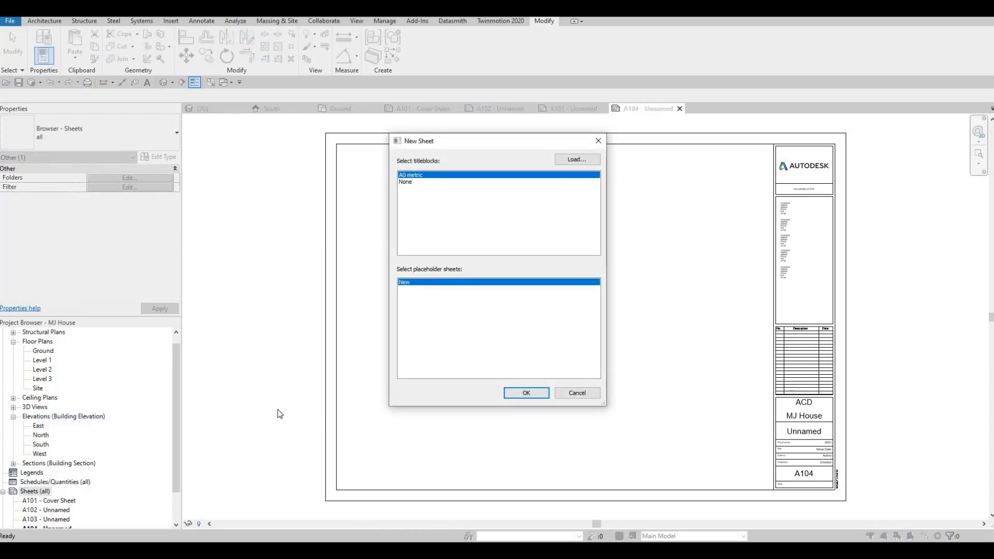
key("Escape")
Rename sheet A102 as Site Plan, keeping its sheet number
scroll(53, 471, "down", 2)
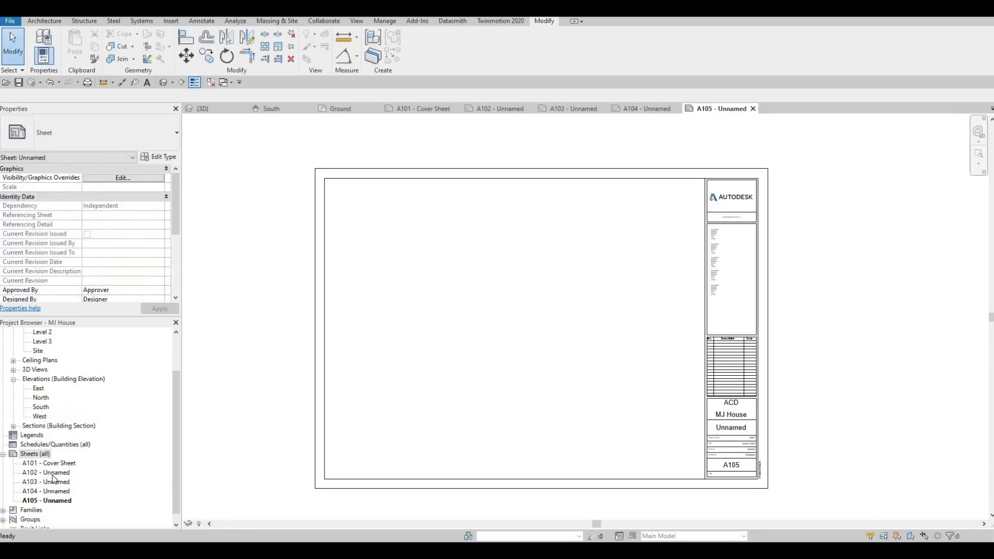
left_click(57, 473)
key("F2")
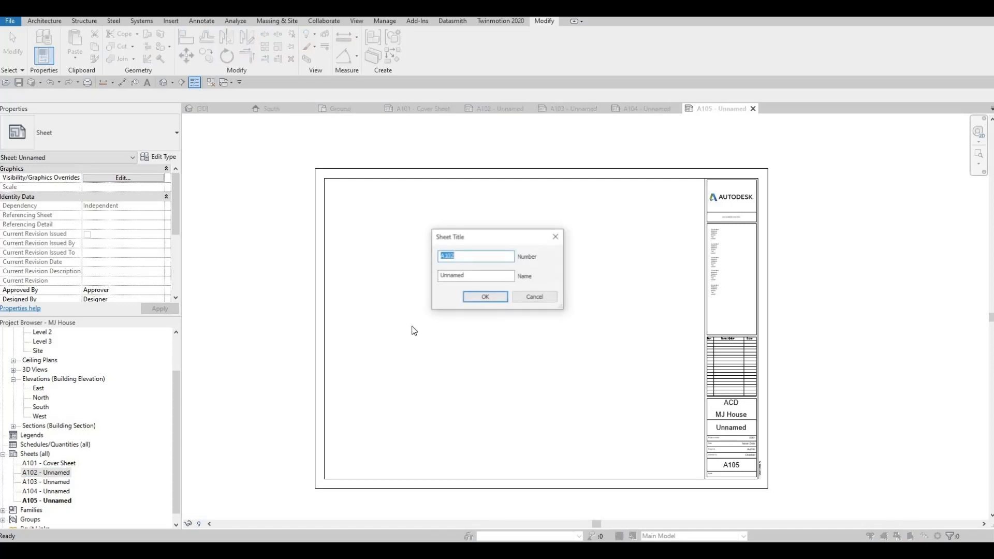
key("Tab")
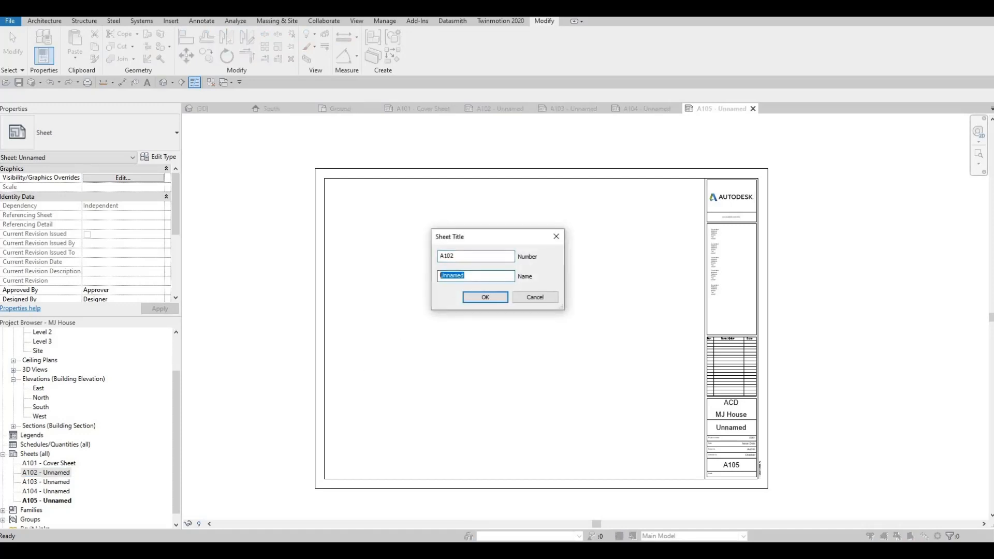
type("site")
key("BackSpace")
key("BackSpace")
key("BackSpace")
key("BackSpace")
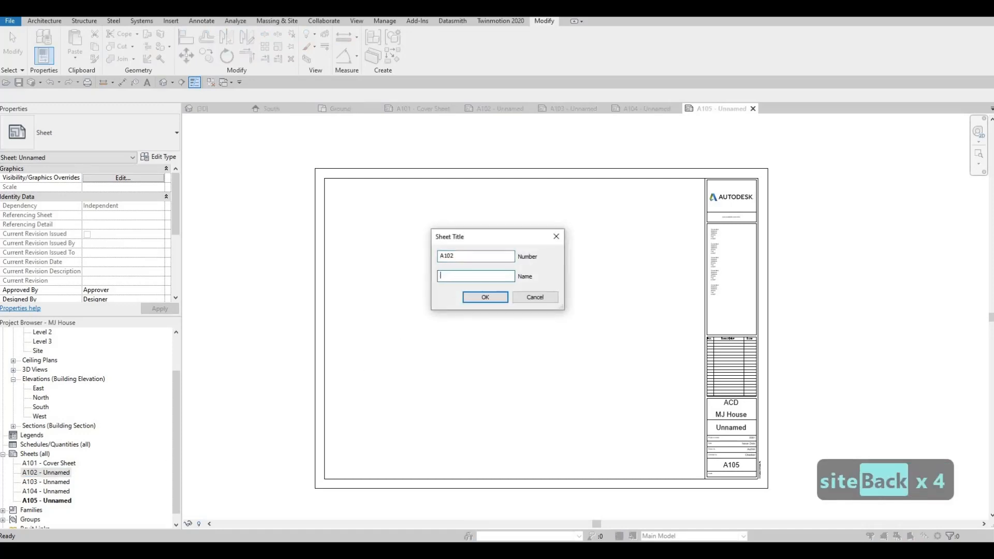
type("Site Plan")
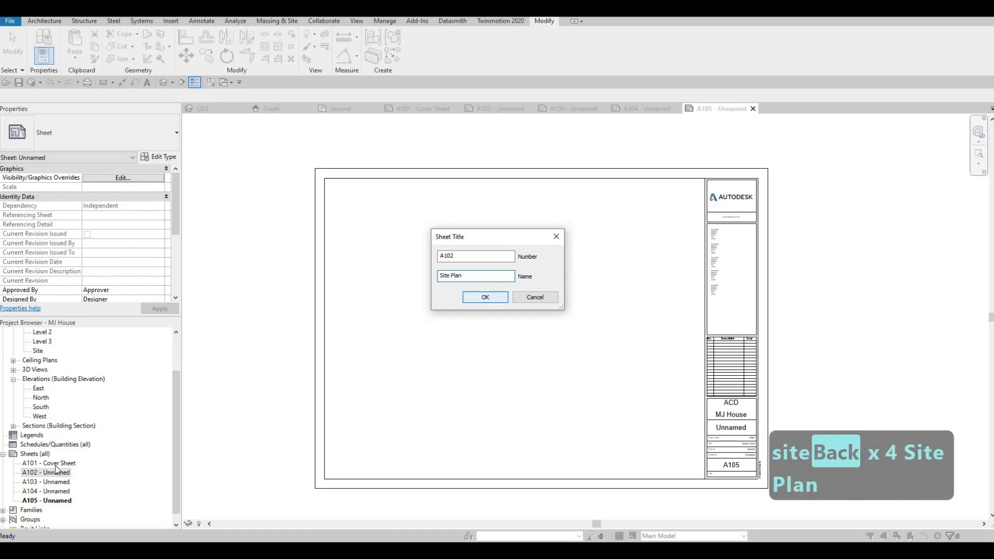
left_click(468, 300)
Rename sheet A103 as First Floor, keeping its sheet number
left_click(56, 483)
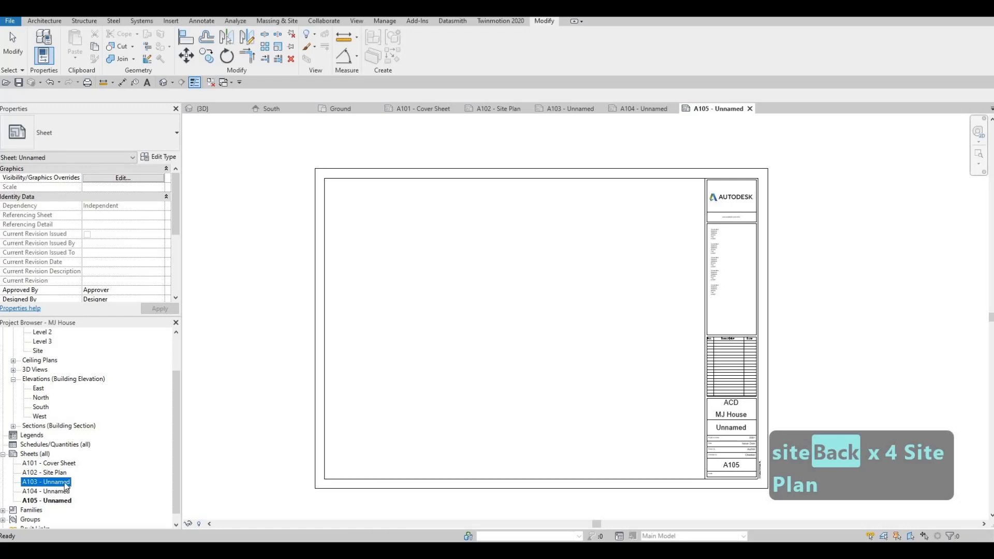
left_click(66, 487)
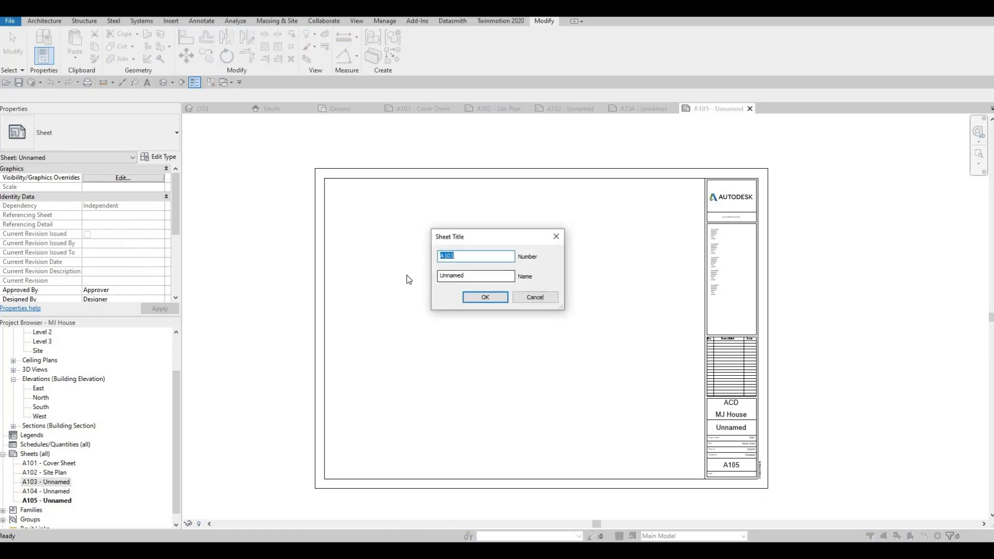
key("Tab")
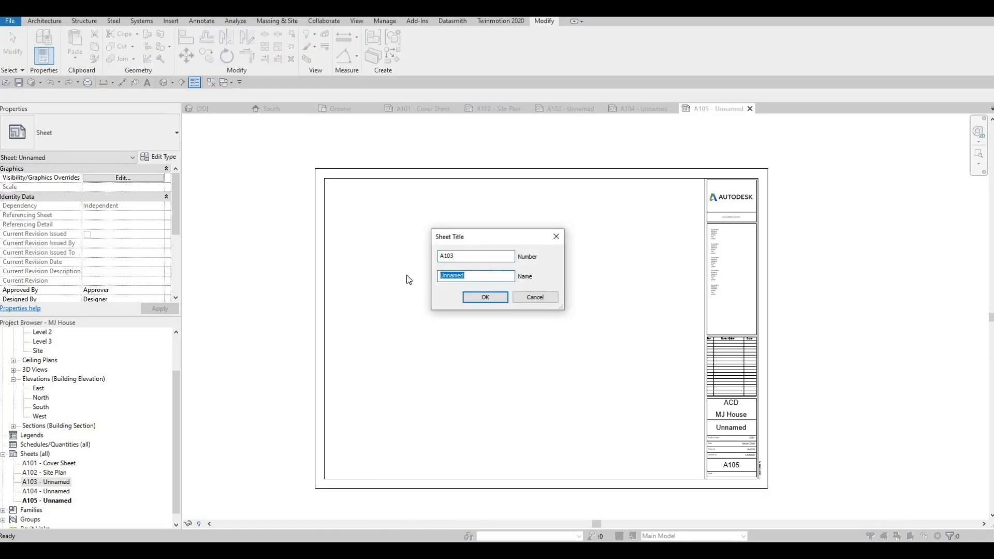
type("Firs")
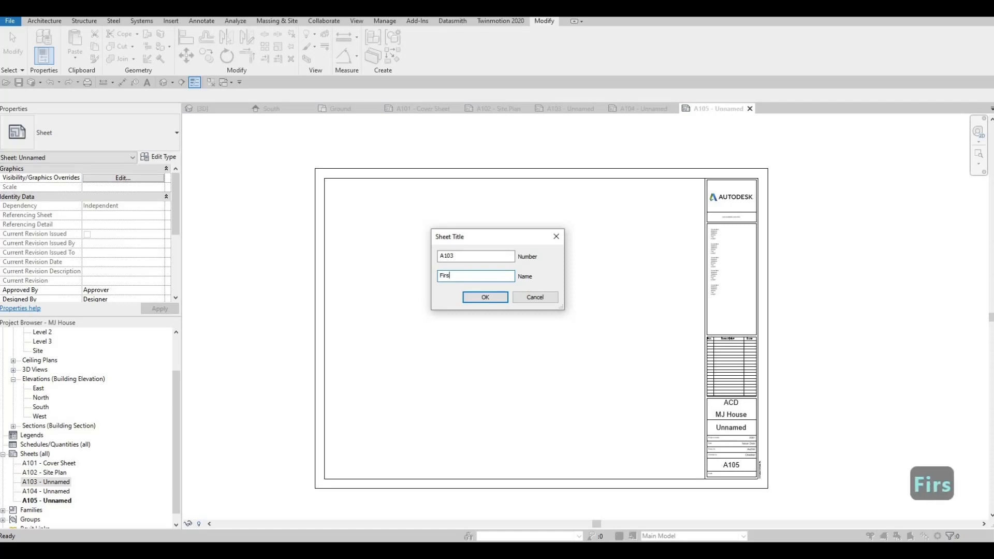
type("t Floor")
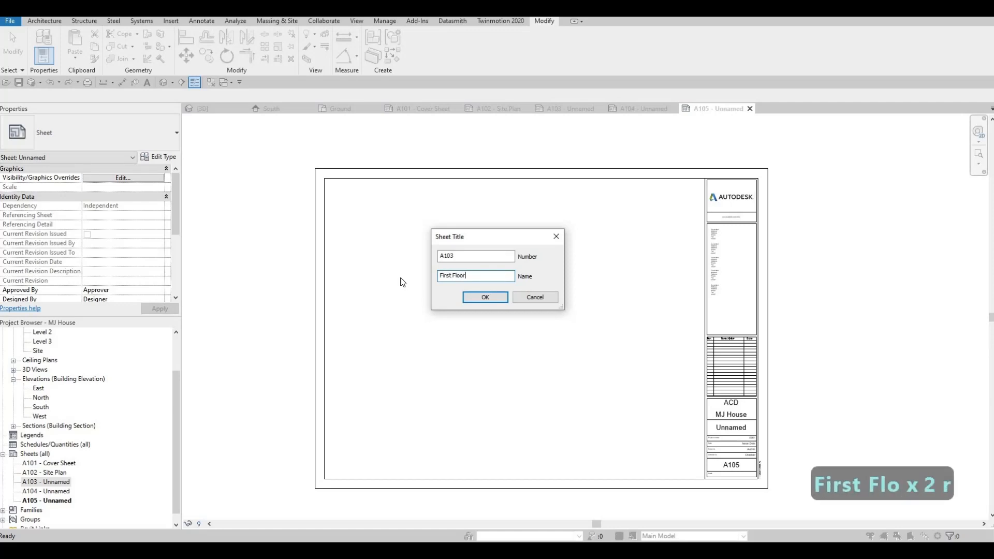
left_click(470, 298)
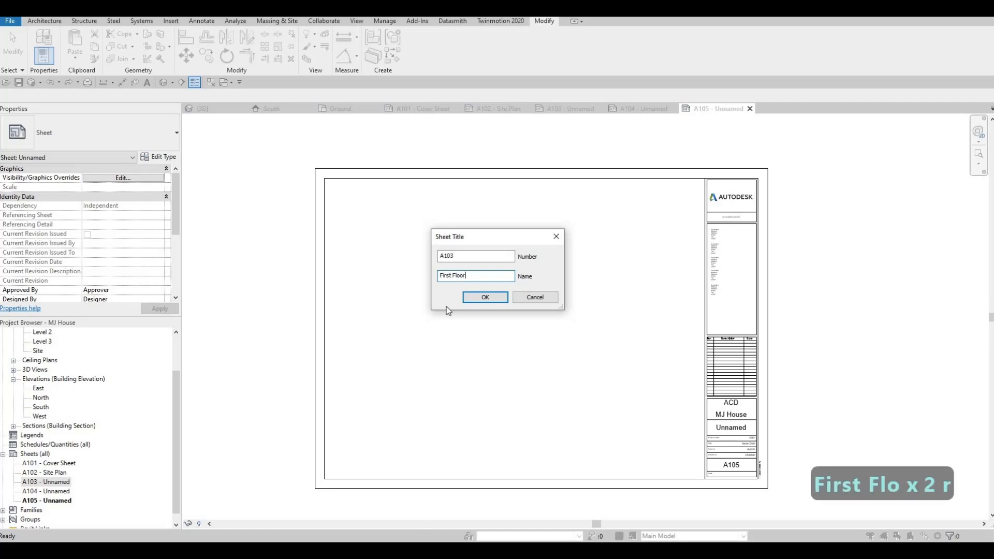
Rename sheet A104 as Second Floor, keeping its sheet number
left_click(57, 492)
key("F2")
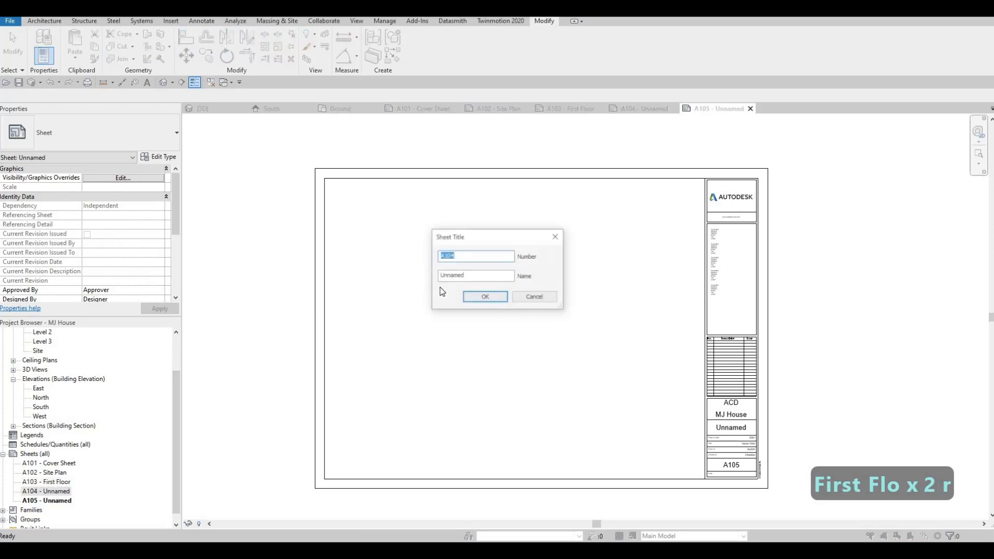
key("Tab")
type("S")
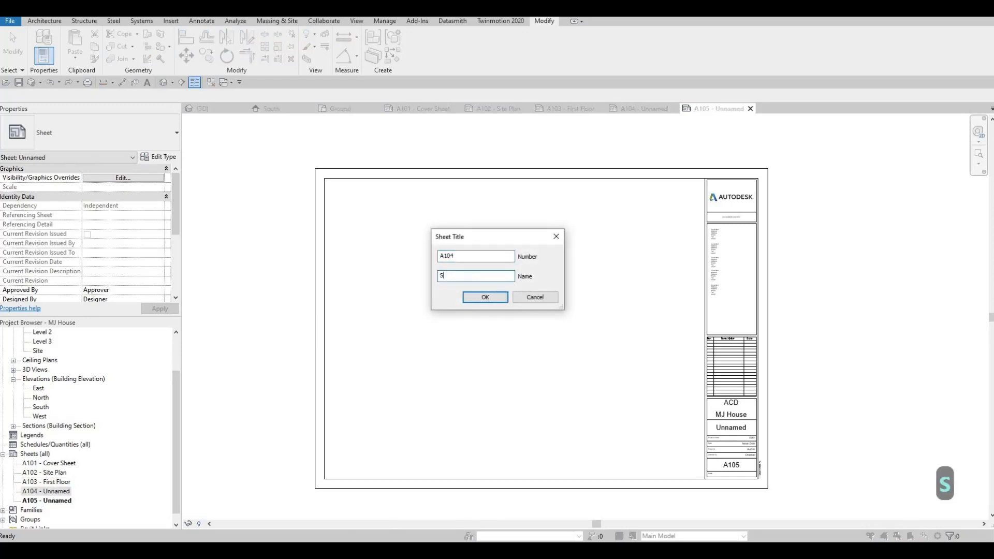
type("econd Floor")
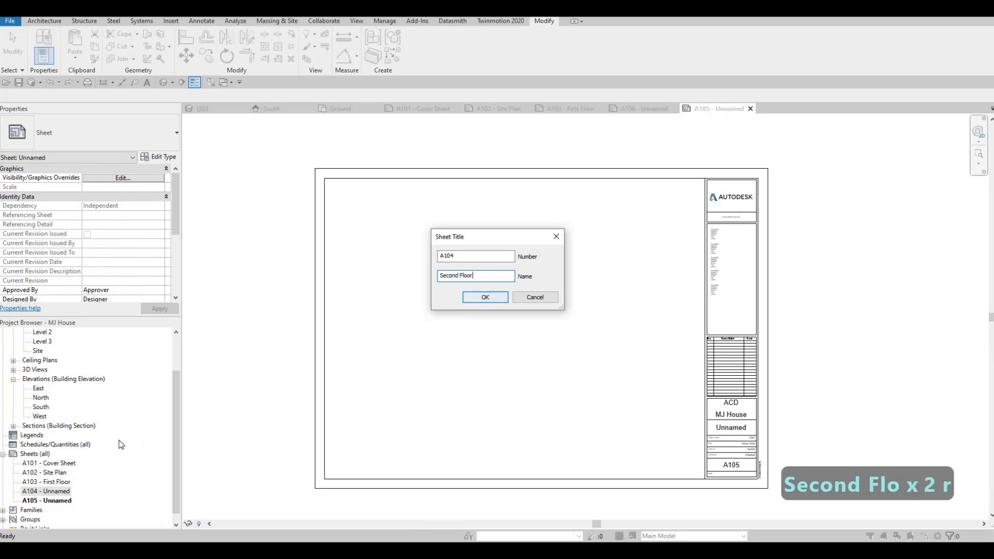
key("Return")
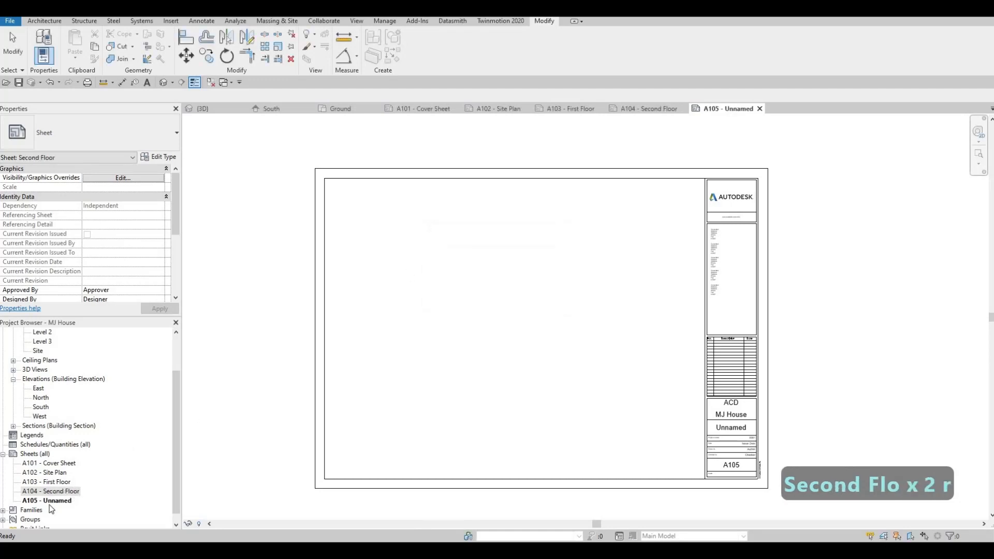
Rename sheet A105 as Elevation, keeping its sheet number
left_click(57, 501)
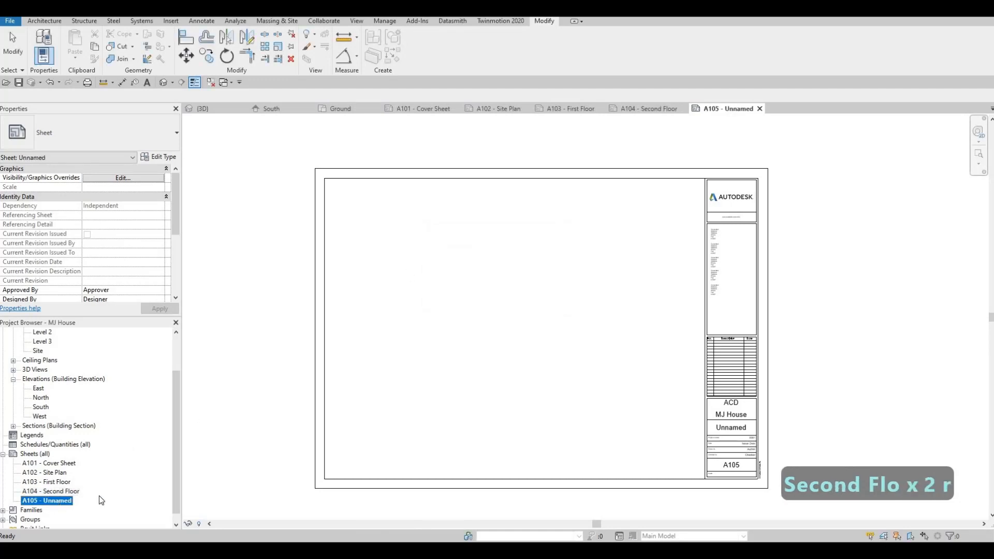
key("F2")
key("Tab")
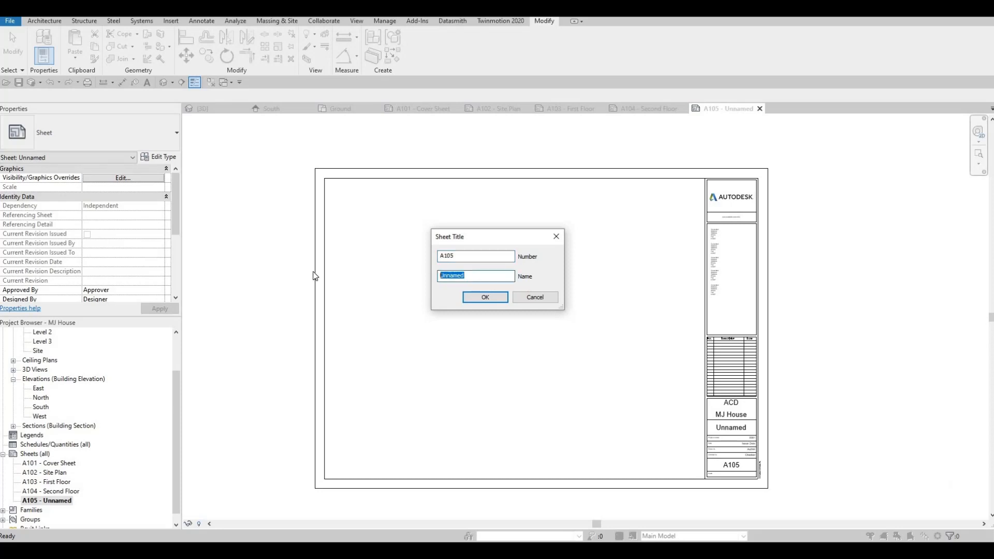
type("Eleva")
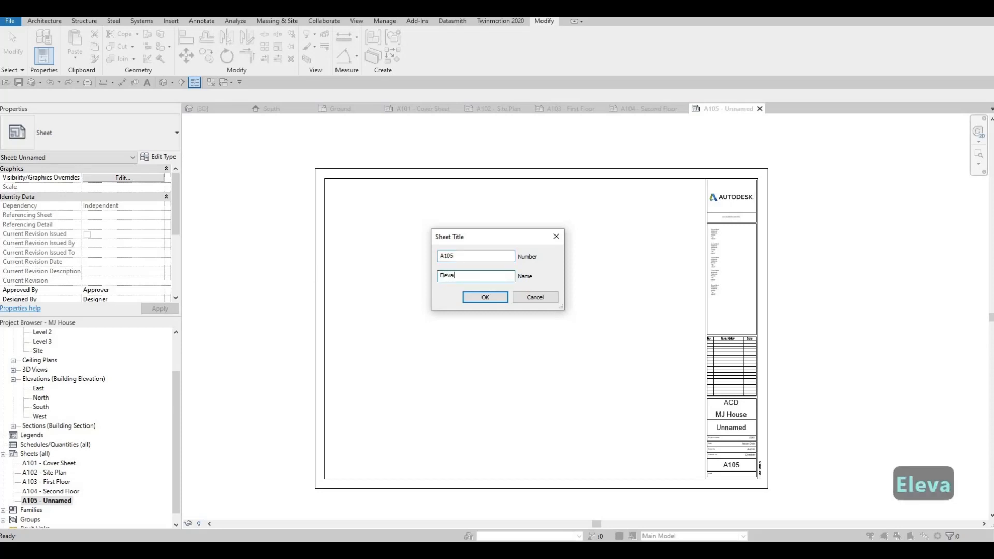
type("tion")
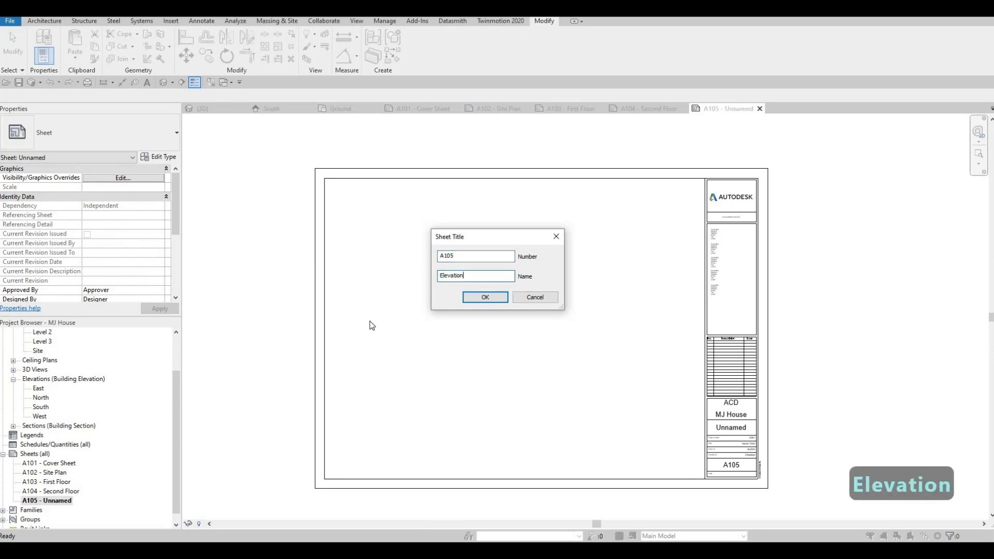
key("Return")
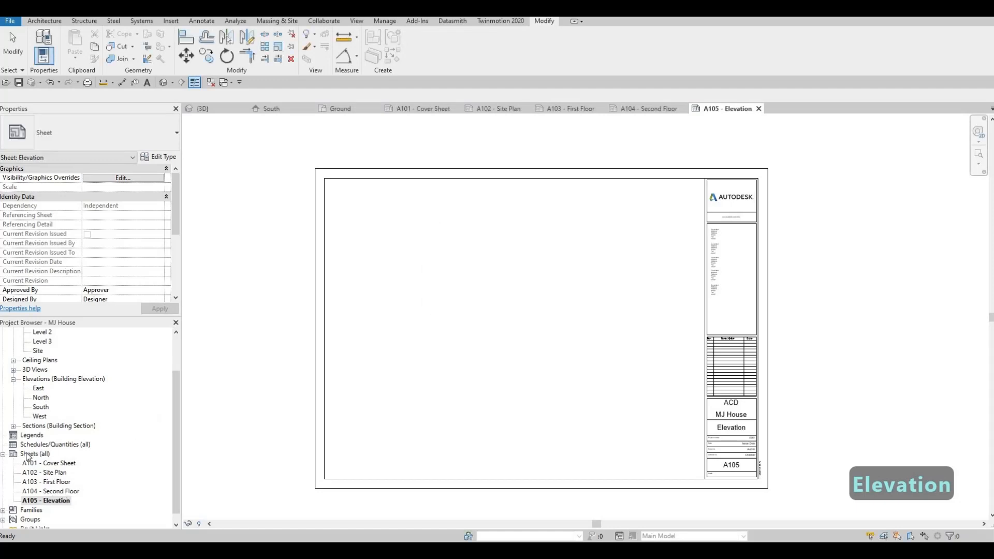
Create a sixth and a seventh sheet, again with the A0 metric title block
right_click(36, 454)
left_click(62, 461)
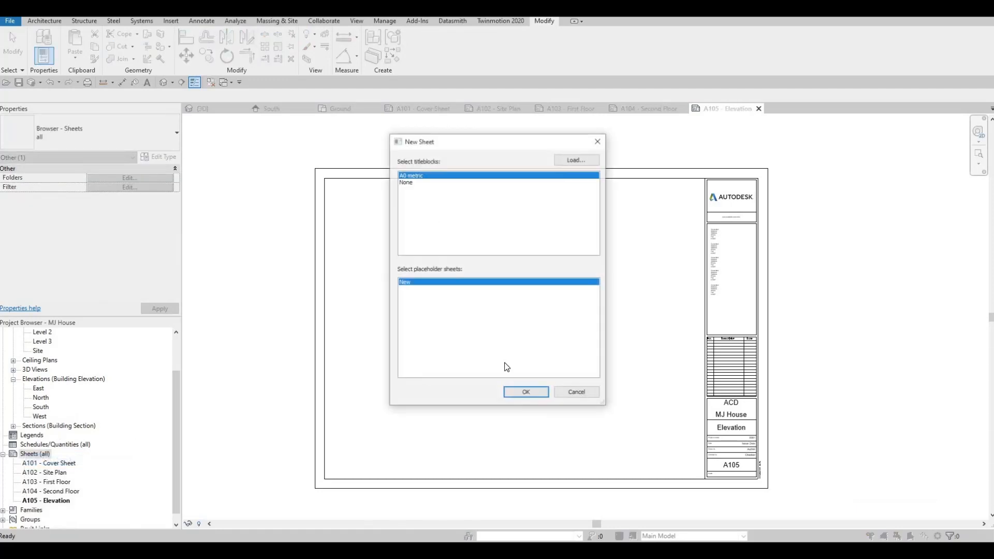
right_click(33, 459)
left_click(57, 466)
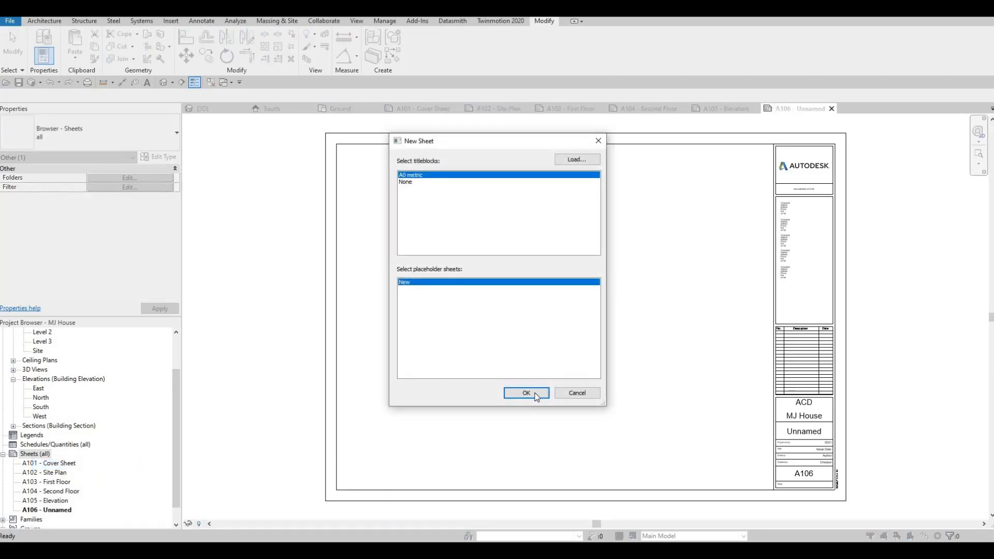
key("Return")
Rename sheet A106 as Elevation, keeping its sheet number
left_click(60, 511)
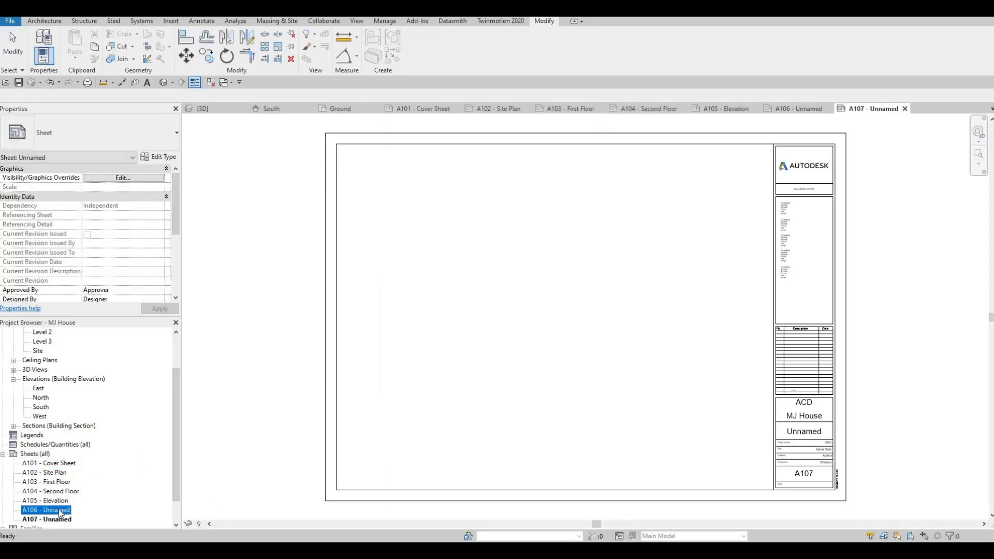
key("F2")
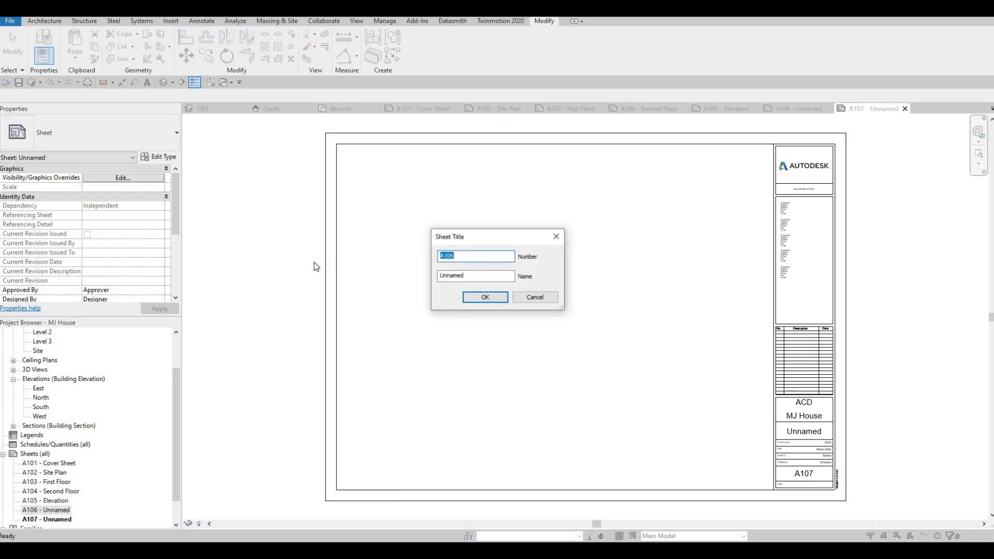
key("Tab")
type("E")
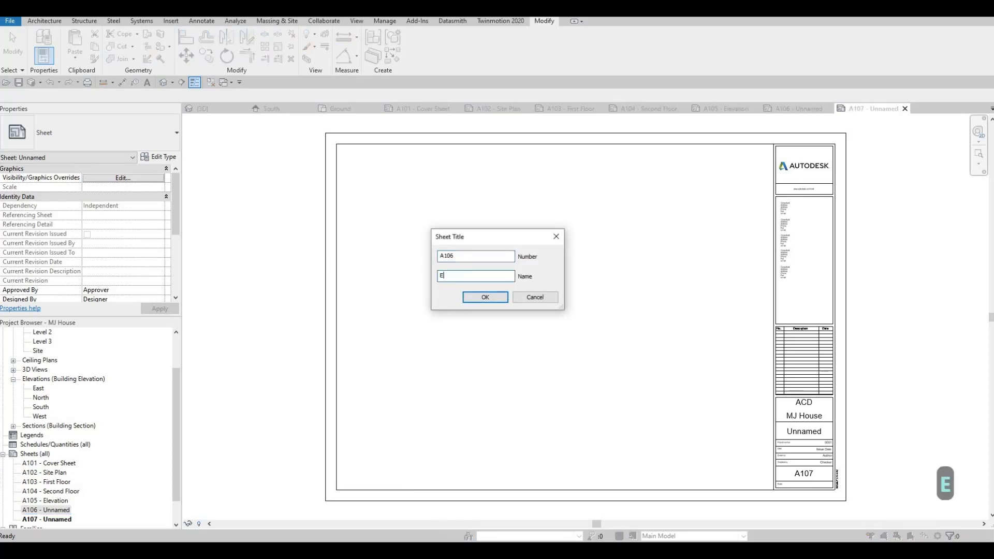
type("levatiom")
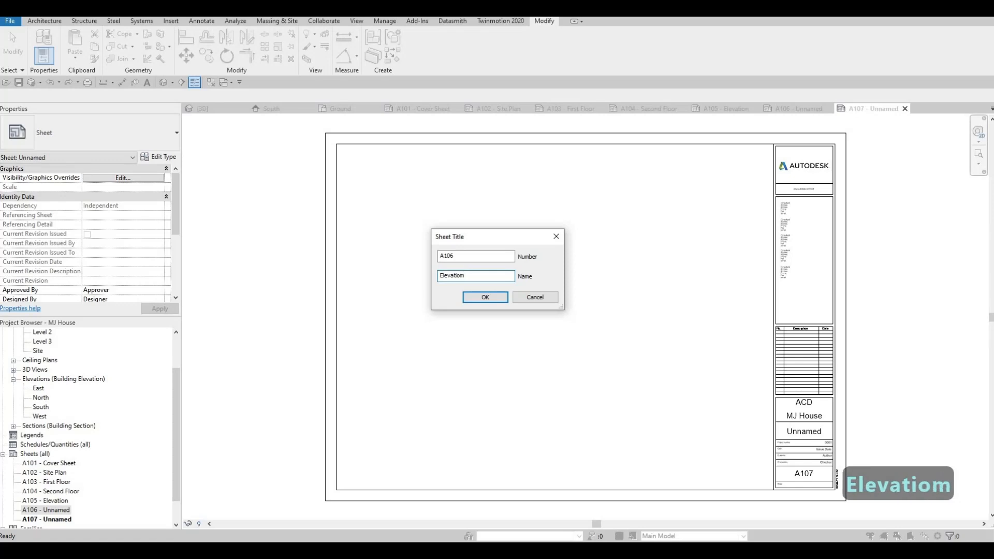
key("BackSpace")
type("n")
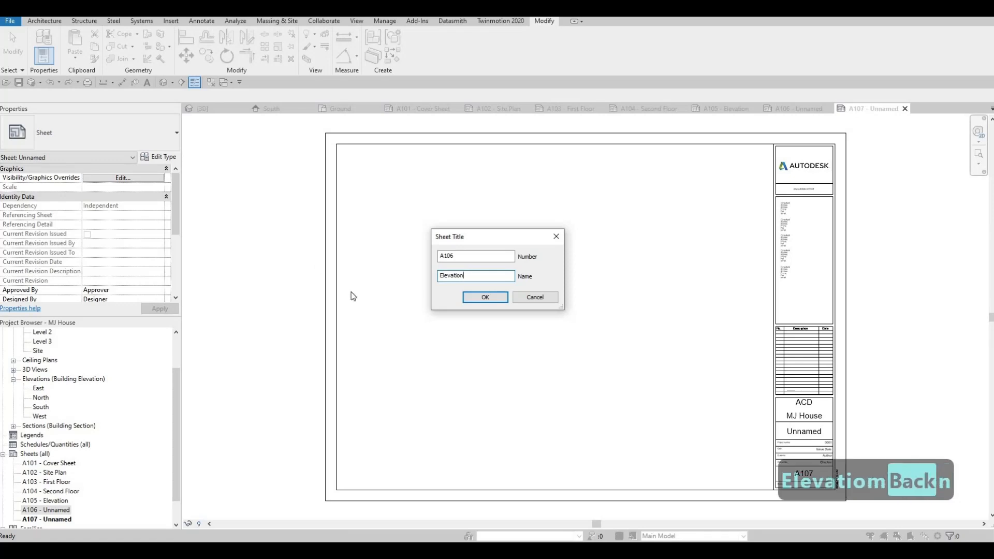
left_click(486, 299)
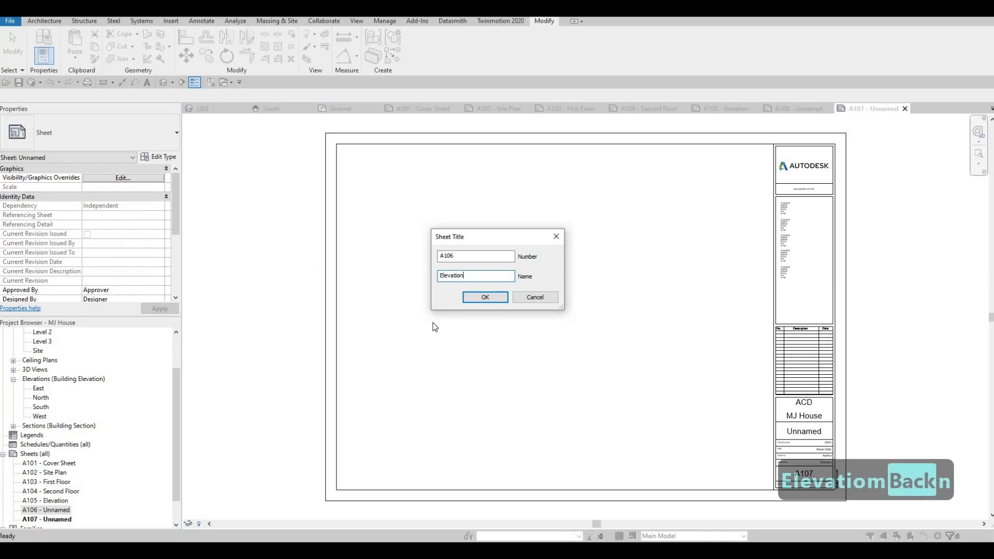
Rename sheet A107 as Sections, keeping its sheet number
scroll(62, 497, "down", 1)
left_click(61, 492)
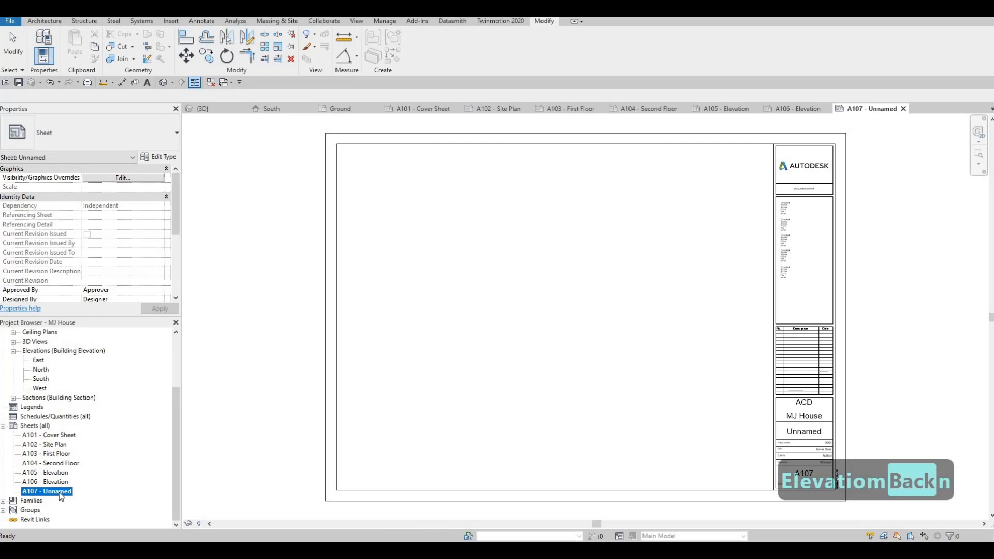
key("F2")
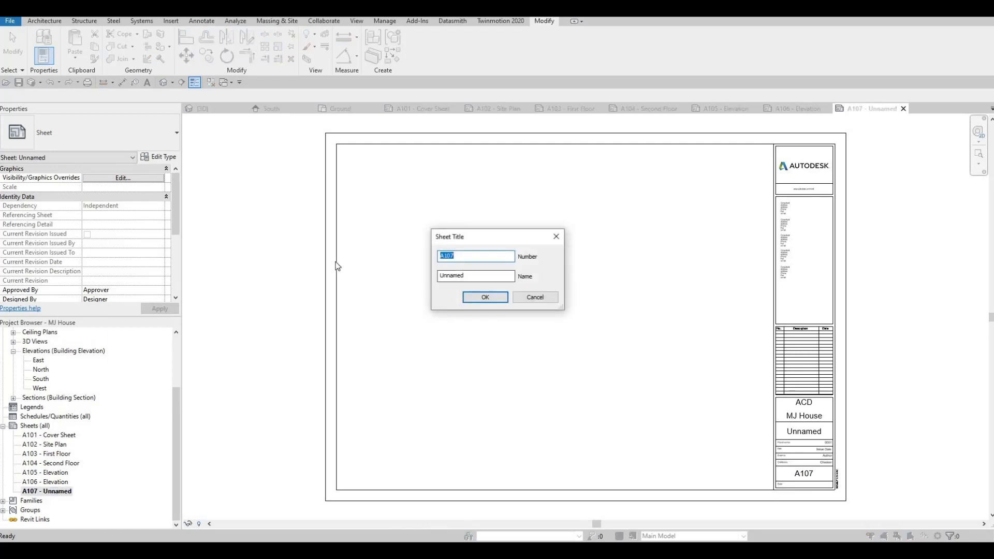
key("Tab")
type("Se")
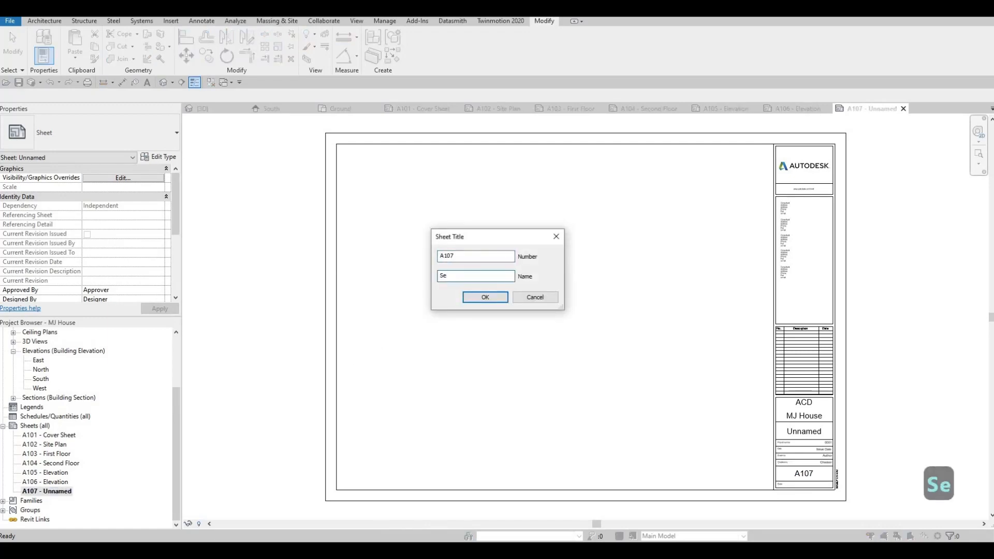
type("ct")
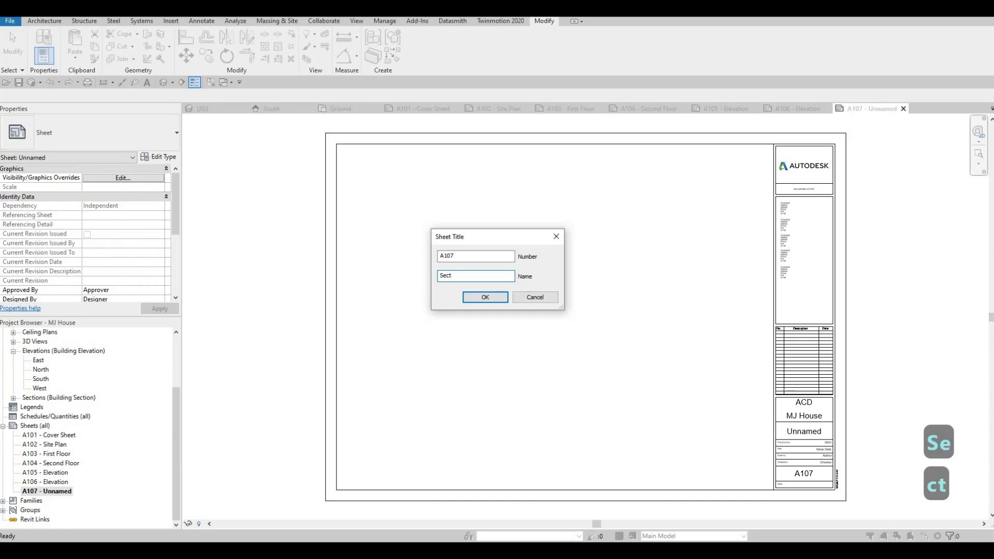
type("ions")
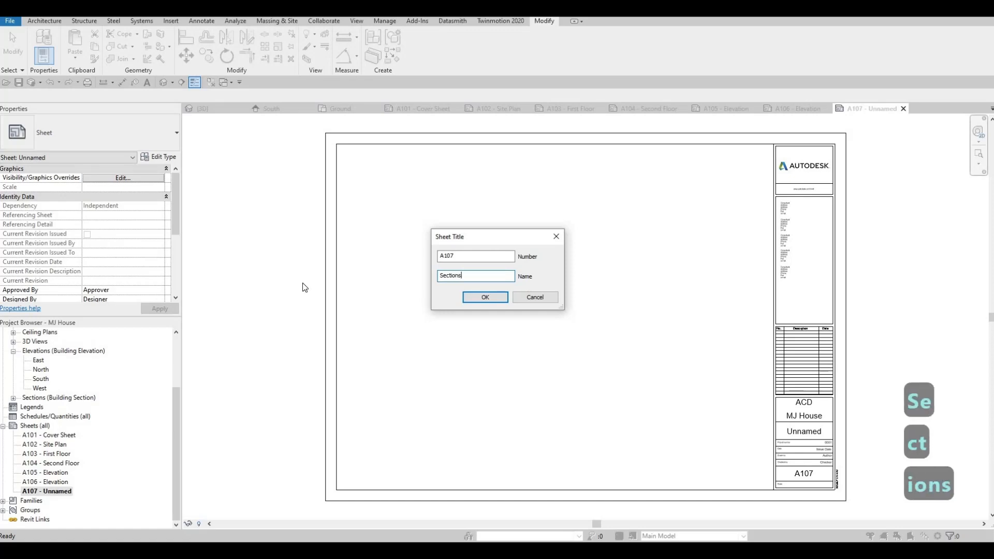
left_click(480, 295)
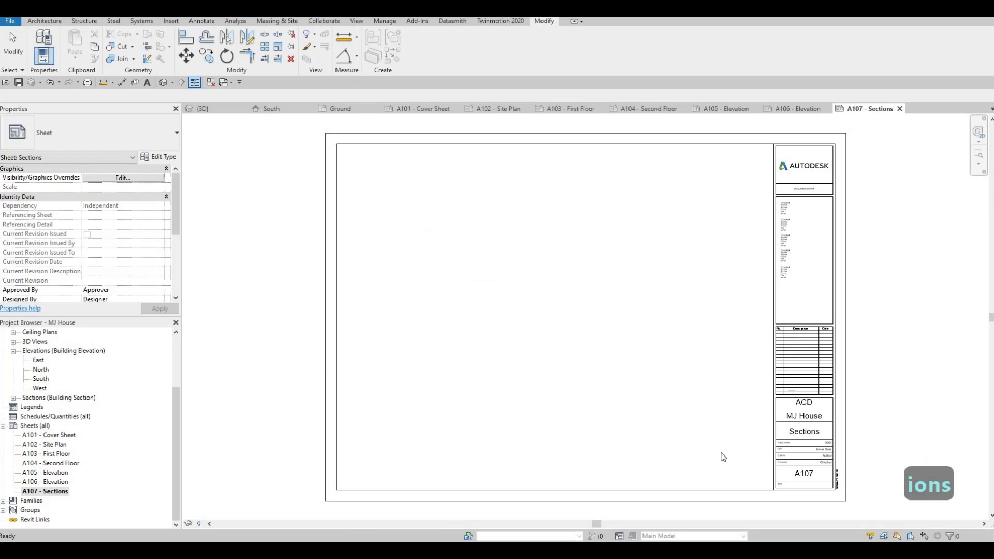
left_click(813, 437)
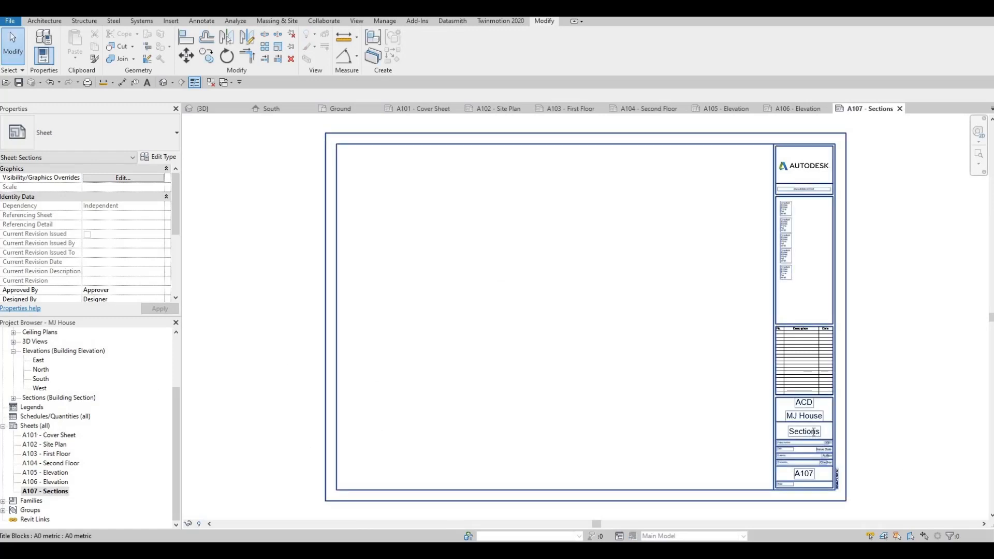
left_click(805, 436)
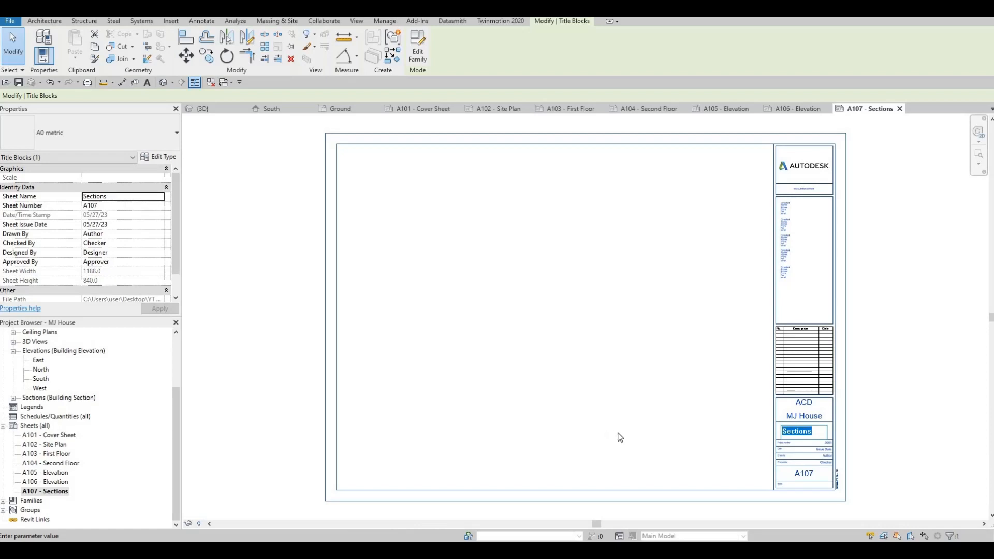
left_click(471, 411)
key("Escape")
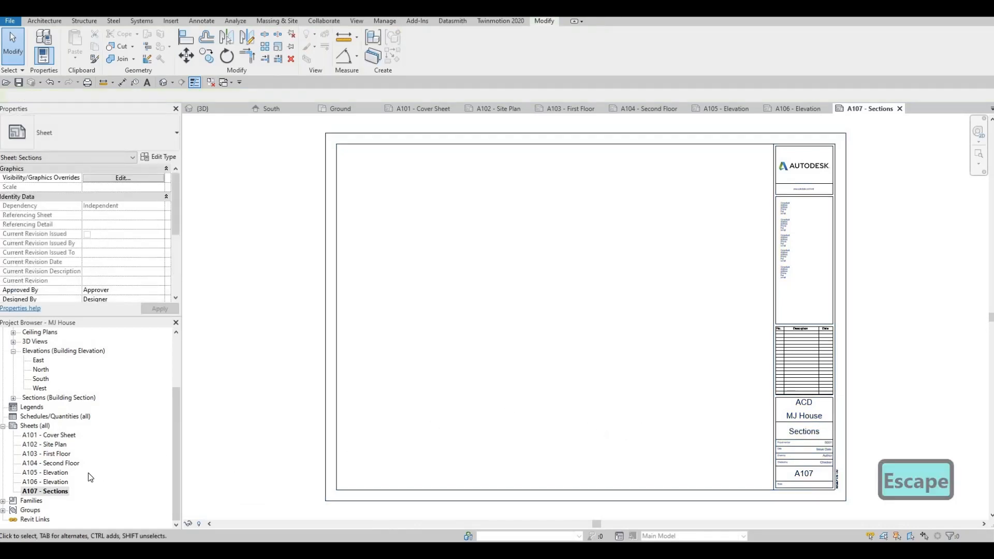
Open the A101 cover sheet and show the whole sheet
double_click(64, 436)
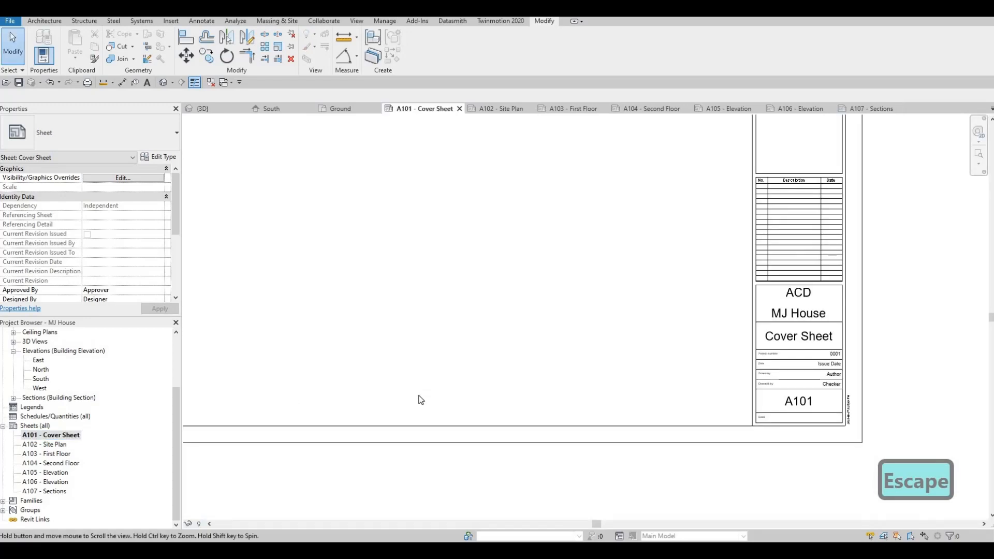
scroll(417, 402, "down", 2)
scroll(417, 404, "down", 2)
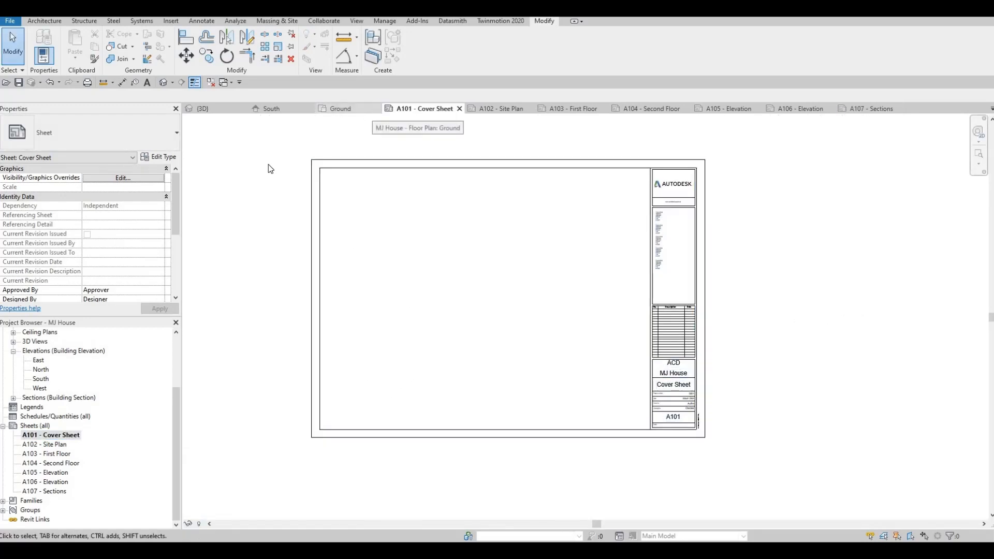
Place a perspective camera on the Ground floor plan, standing on the street southwest of the house and aimed diagonally past its northeast corner
left_click(336, 112)
scroll(474, 303, "down", 6)
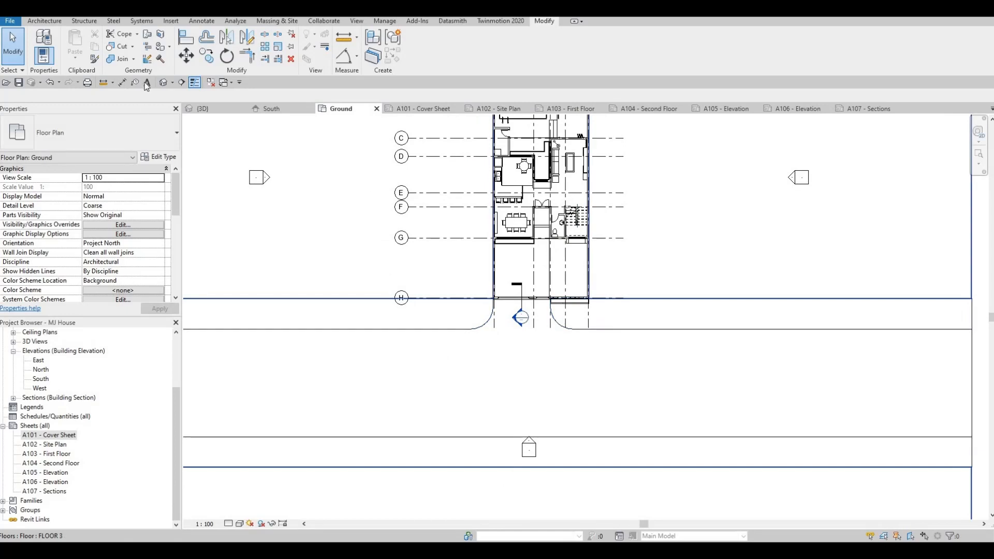
left_click(173, 82)
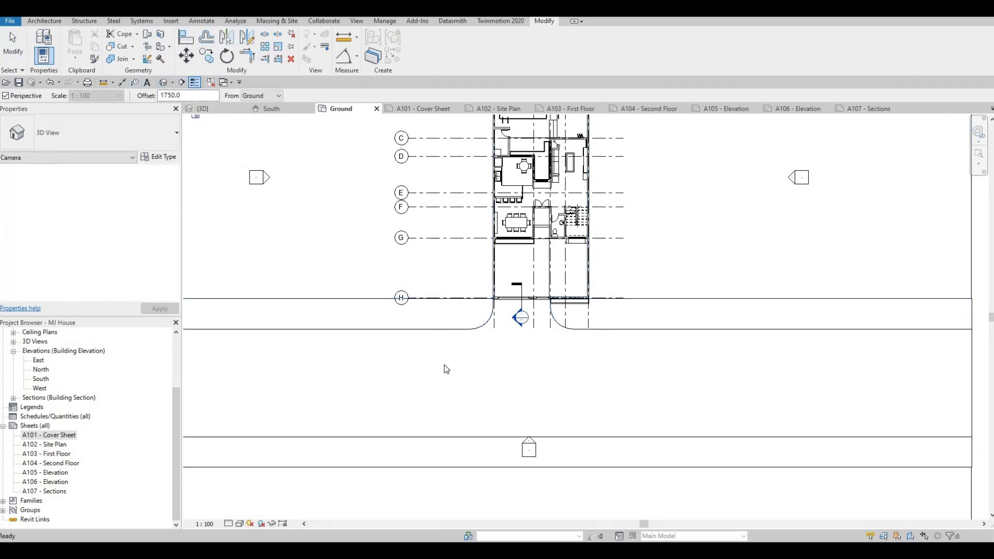
left_click(414, 383)
middle_click_drag(485, 256, 433, 372)
left_click(549, 210)
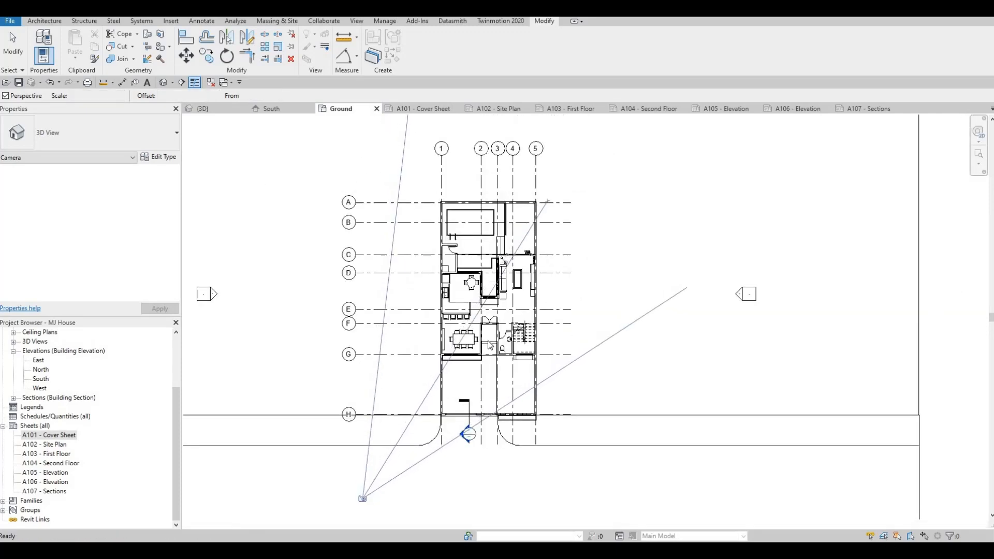
key("Escape")
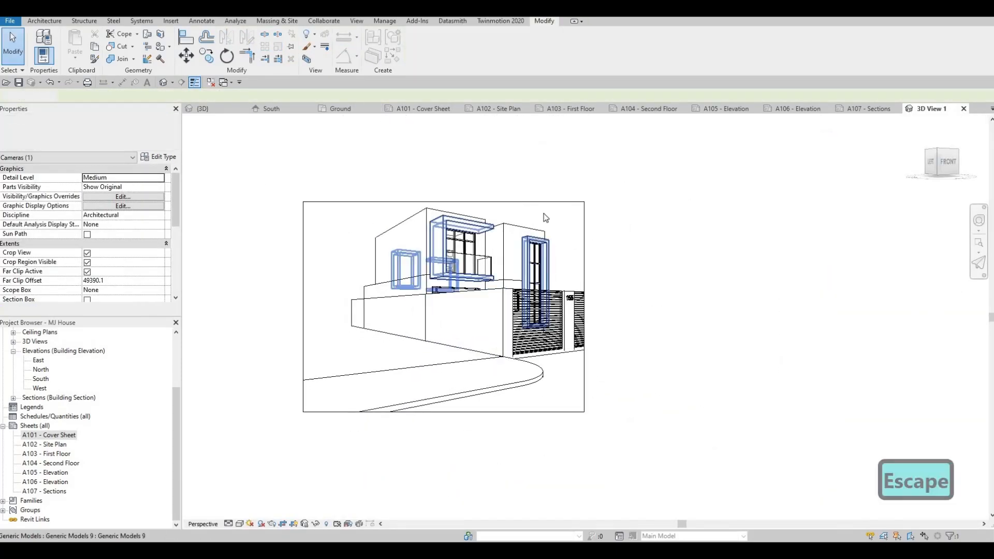
Enlarge the camera view's crop region rightward and upward around the whole house, and set the view's detail level to Fine
left_click(586, 311)
left_click_drag(584, 307, 674, 306)
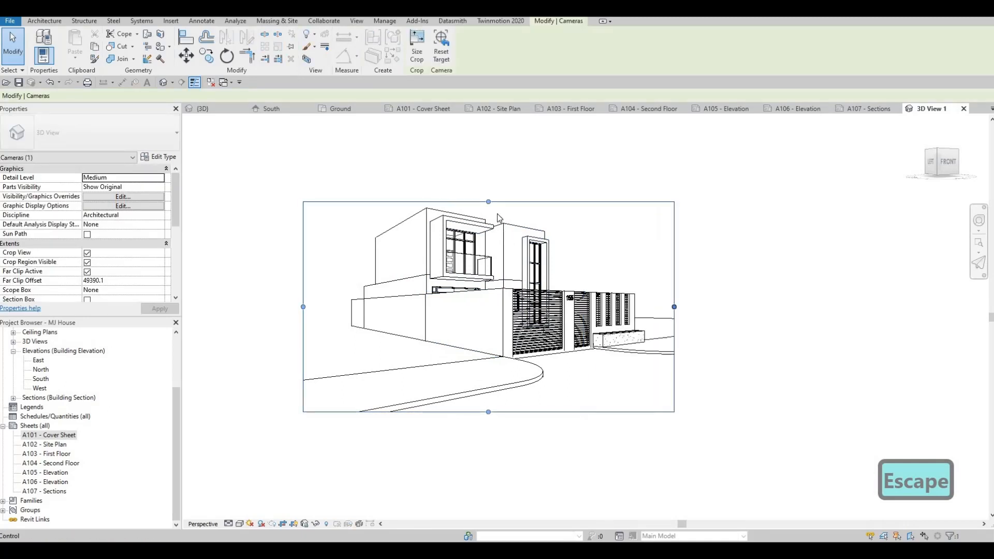
left_click(239, 524)
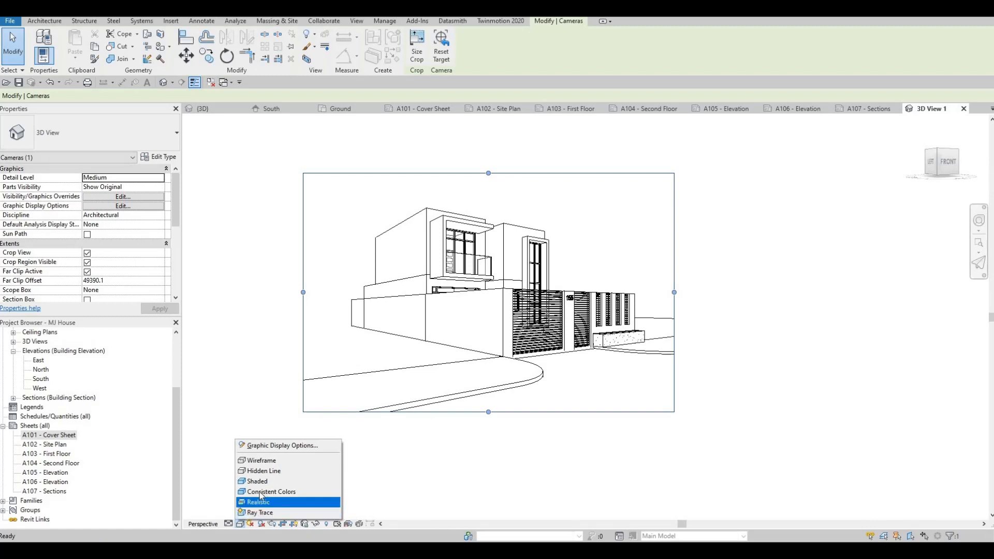
left_click(228, 523)
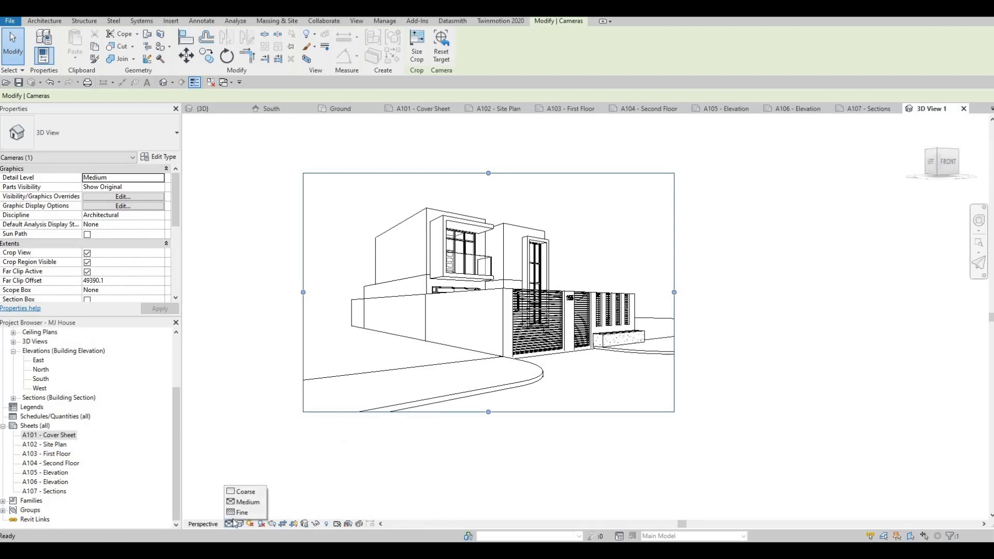
left_click(245, 512)
Try the Realistic and Consistent Colors visual styles on the camera view, and settle on Shaded
left_click(240, 524)
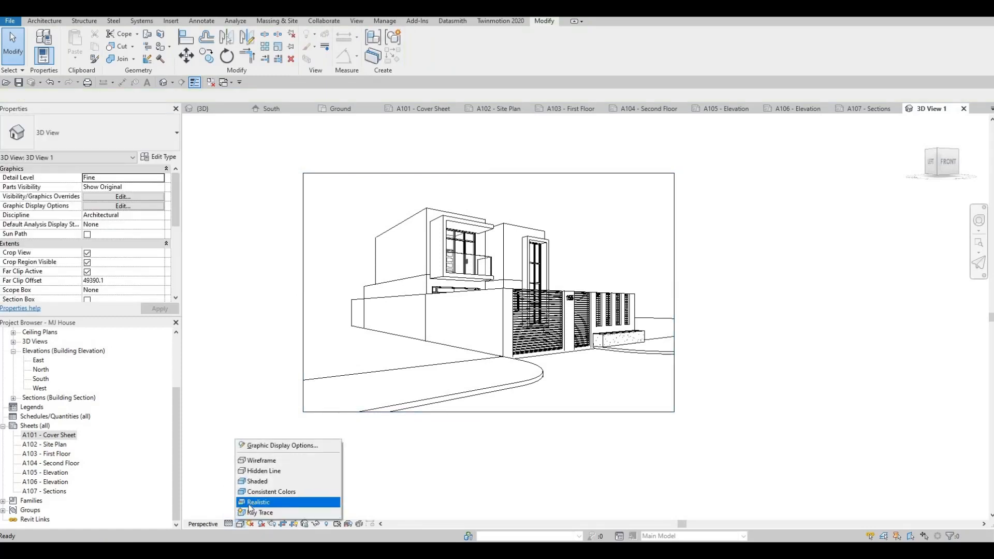
left_click(251, 502)
left_click(239, 524)
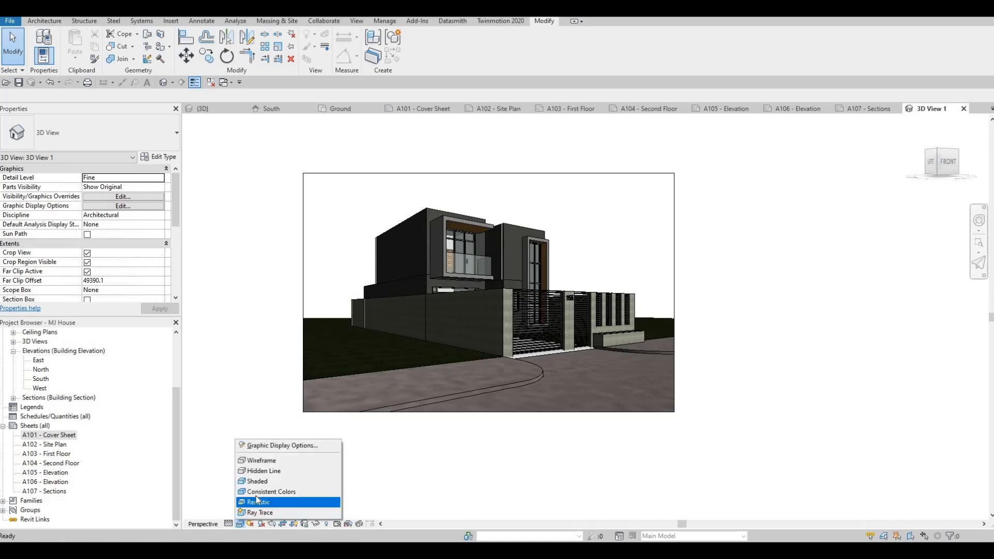
left_click(257, 492)
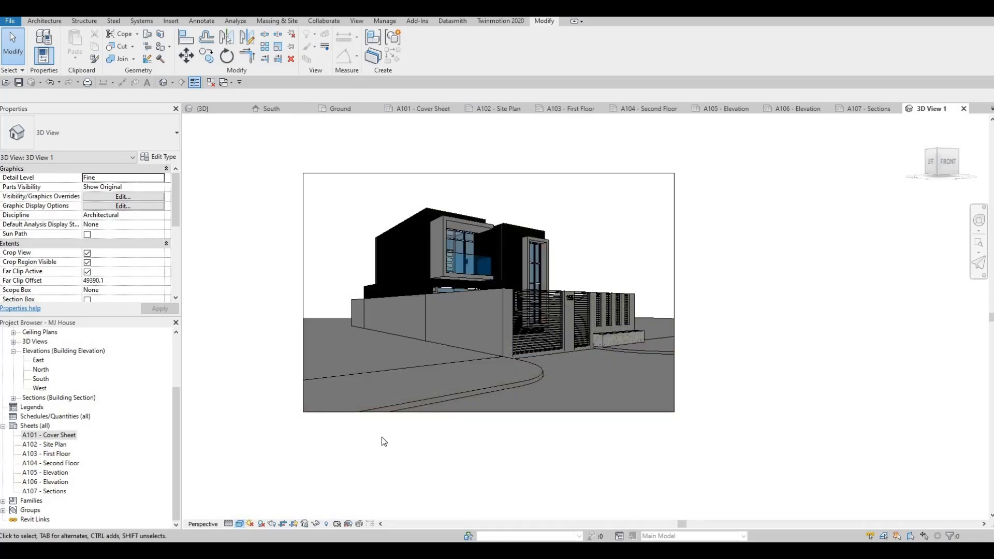
left_click(239, 523)
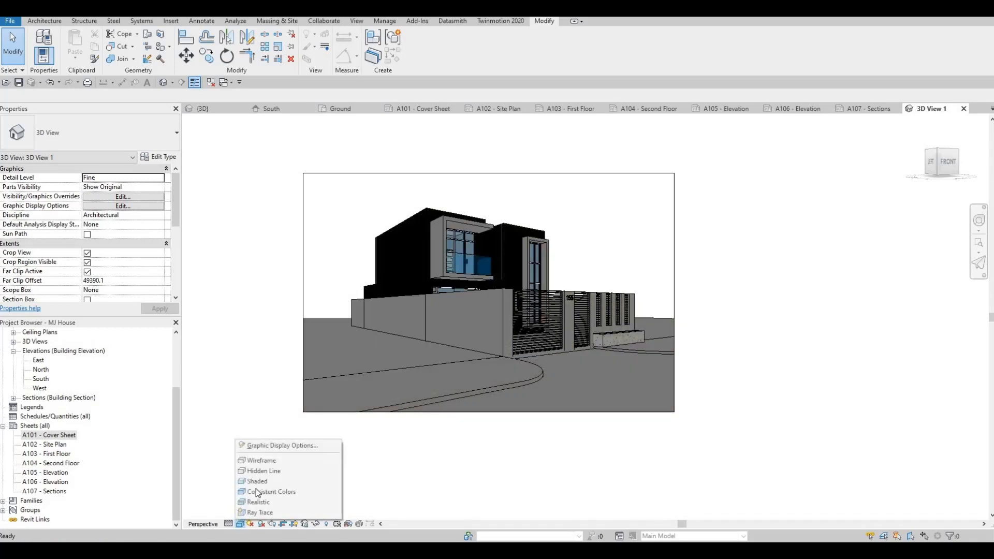
left_click(258, 483)
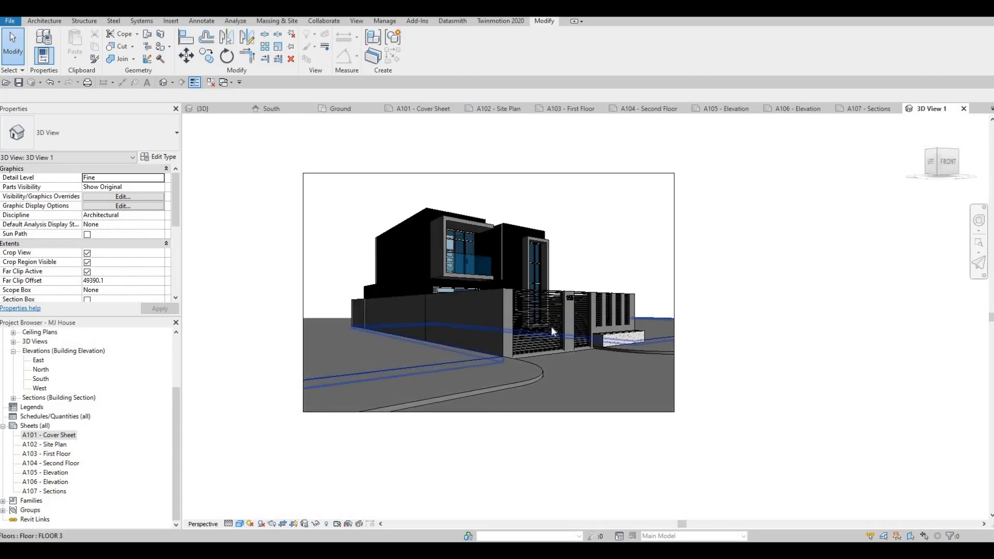
Turn the camera to face the front of the house more directly and extend the crop region on both sides
left_click(571, 368)
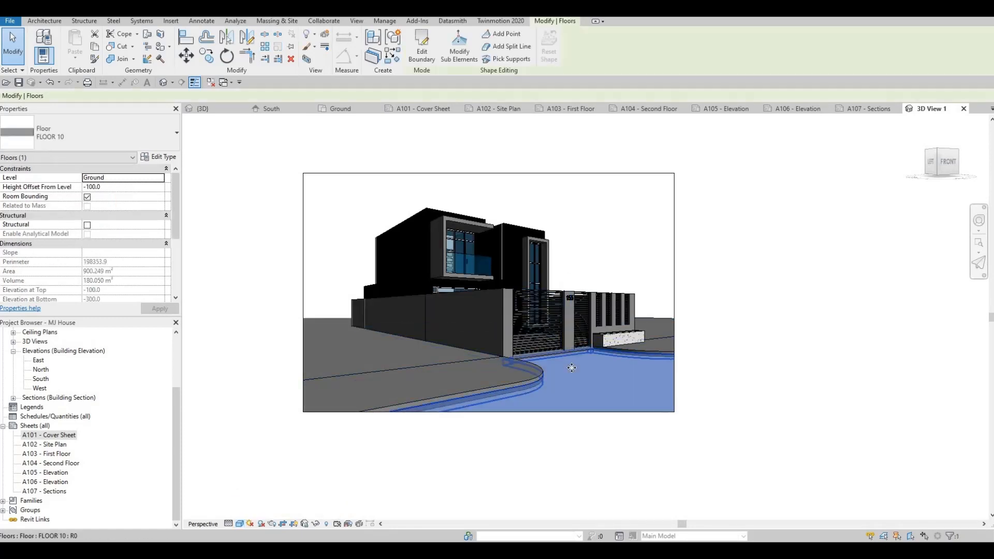
middle_click_drag(575, 374, 292, 279, "shift")
left_click(583, 308)
left_click(279, 290)
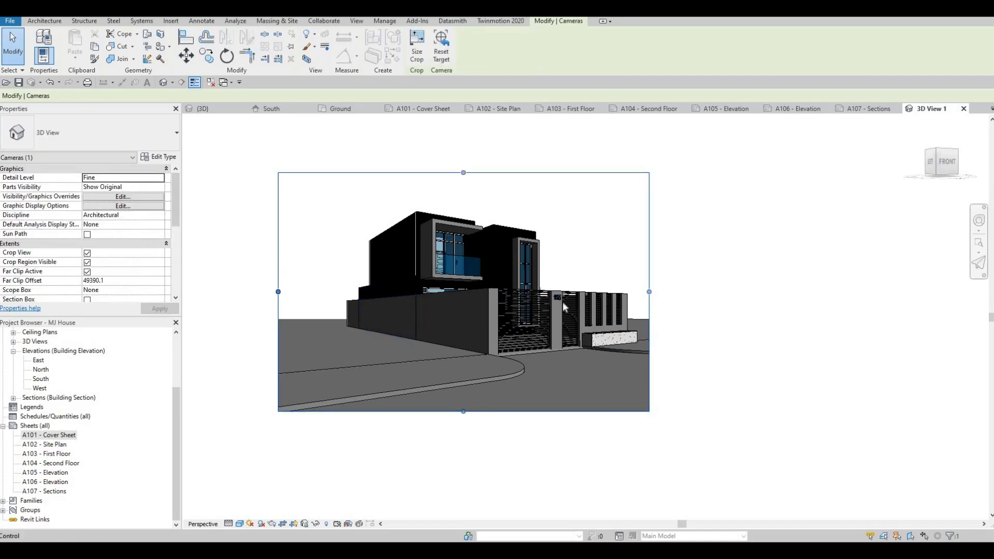
left_click_drag(650, 292, 678, 291)
middle_click_drag(613, 342, 604, 344, "shift")
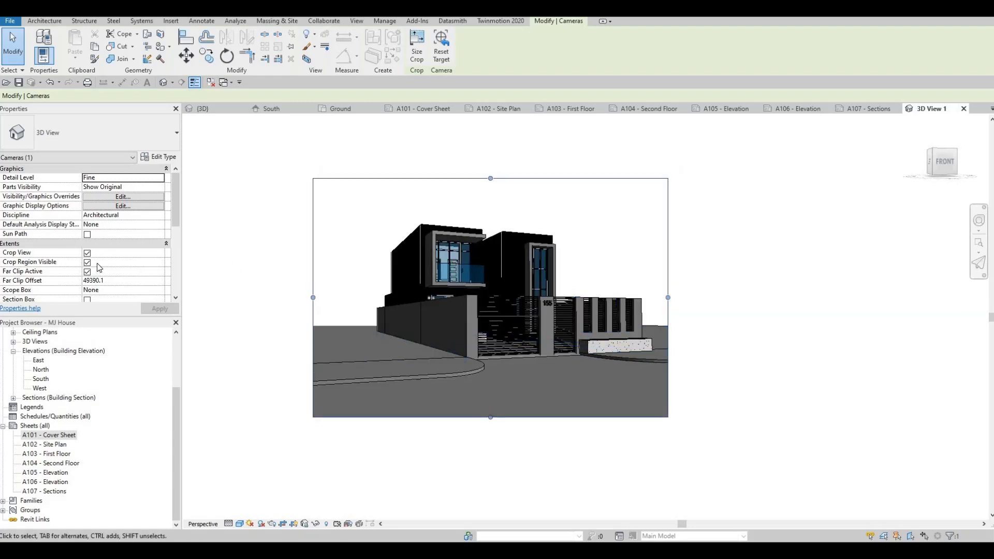
Lower the camera's eye elevation to about 1113 and widen the crop region on its right side
scroll(99, 267, "down", 2)
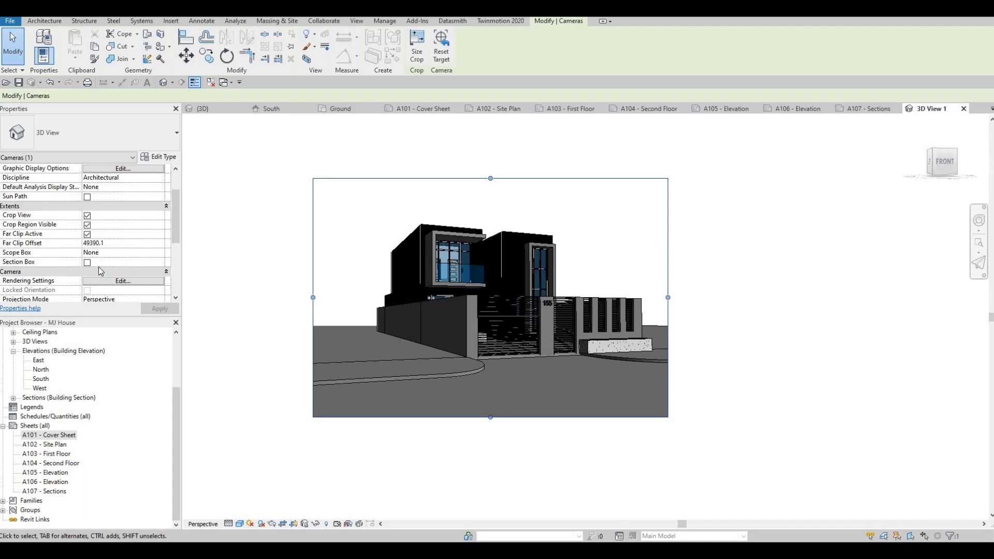
scroll(99, 270, "down", 2)
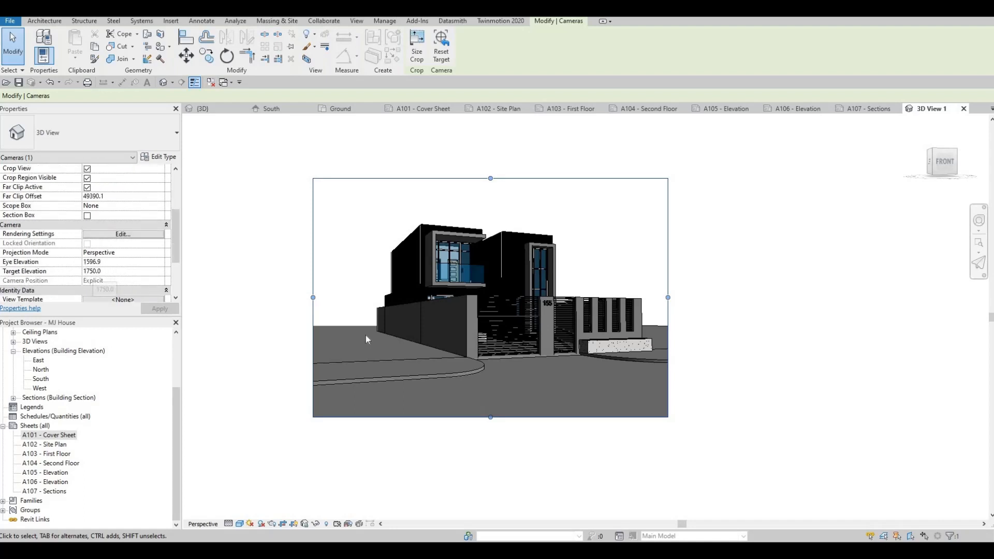
middle_click_drag(369, 324, 420, 314, "shift")
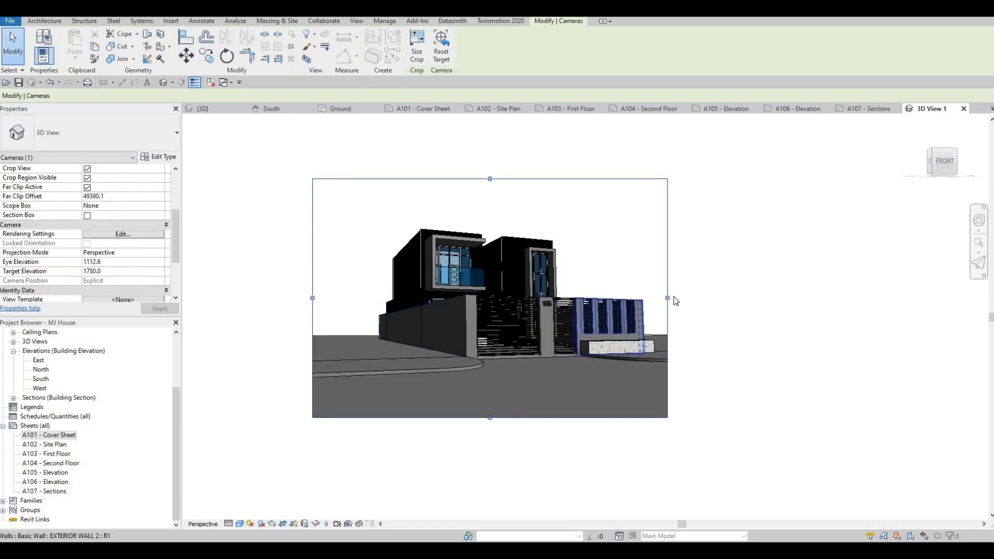
left_click_drag(668, 298, 697, 298)
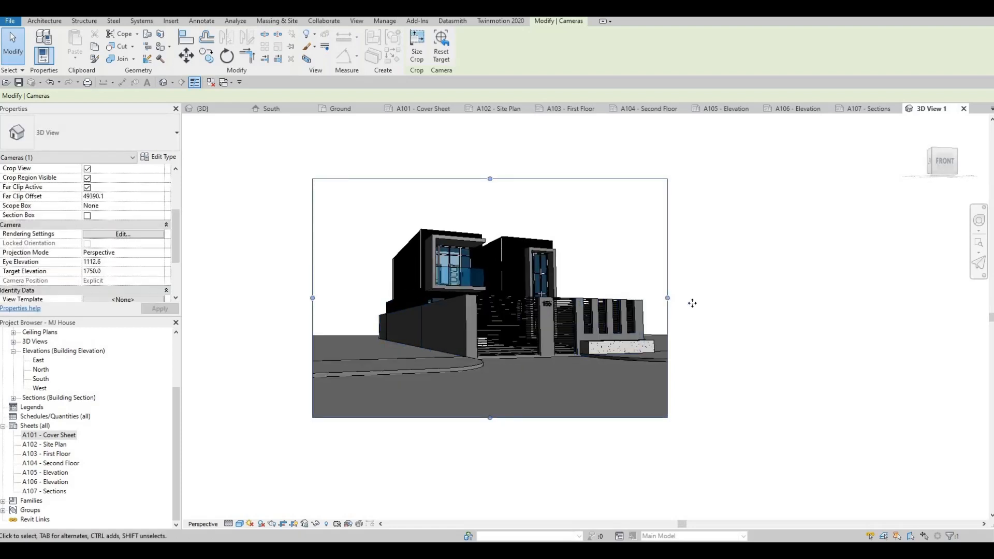
Set the camera view's background to Gradient in the Graphic Display Options
left_click(240, 524)
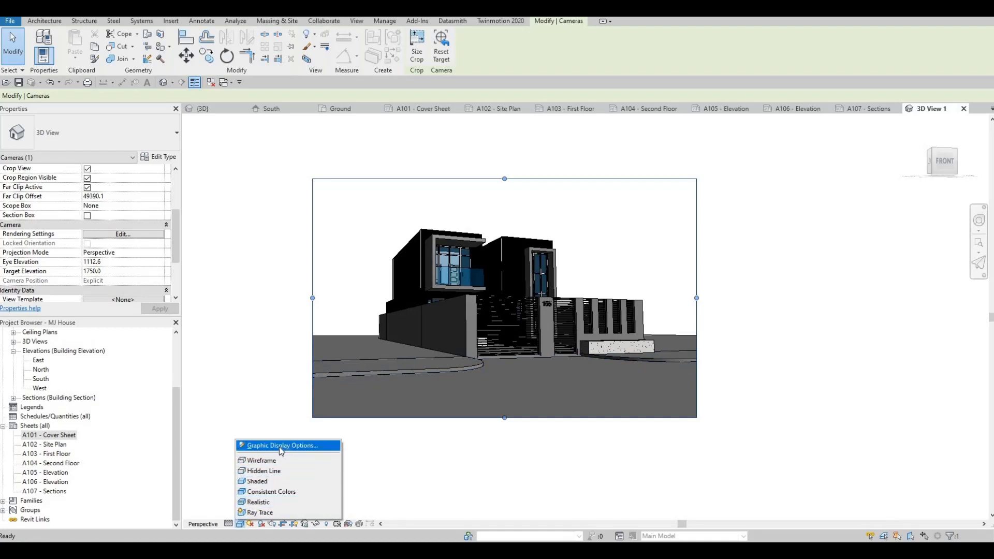
left_click(280, 446)
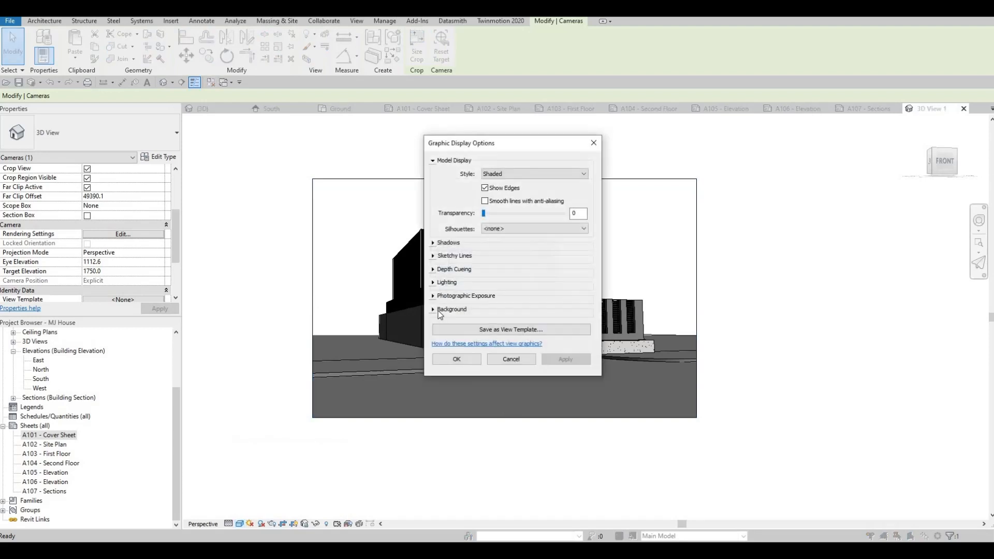
left_click(433, 309)
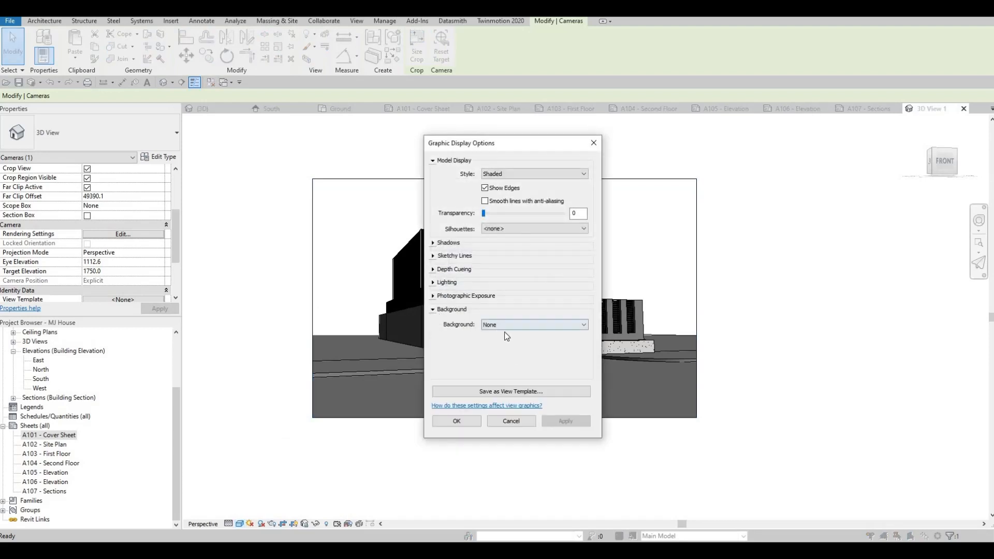
left_click(500, 326)
left_click(499, 349)
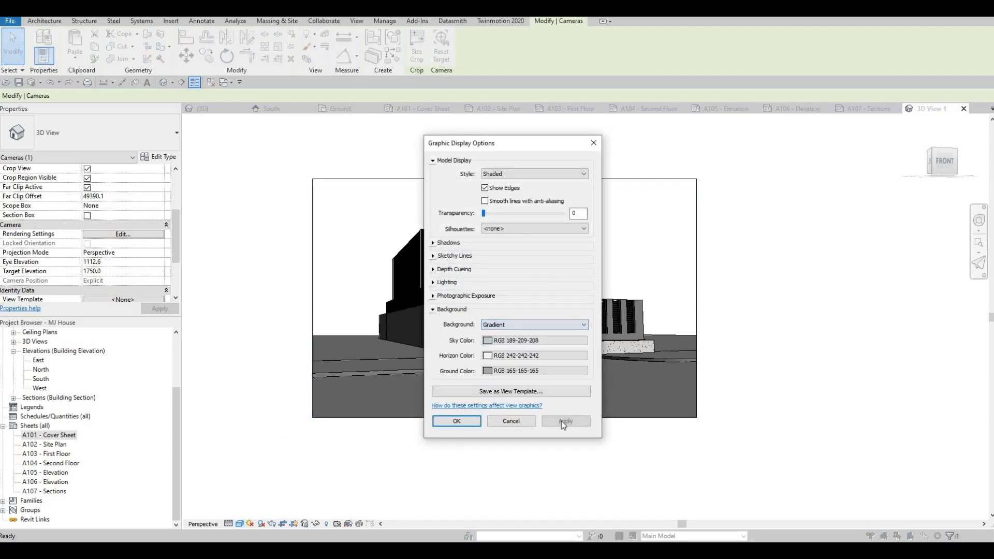
left_click(457, 421)
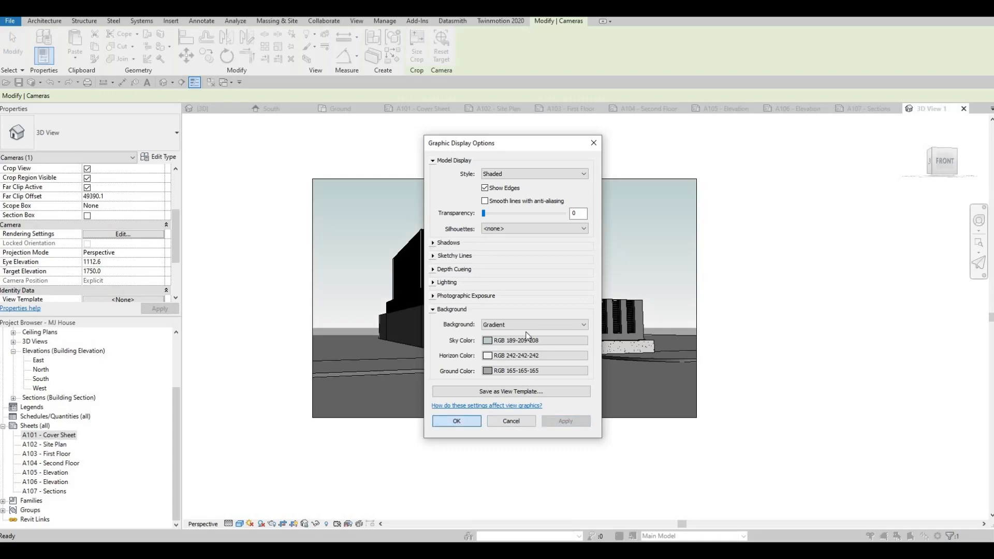
Render the camera view at Draft quality and screen resolution with the Exterior: Sun only scheme and Sky: Few Clouds background
scroll(528, 273, "up", 4)
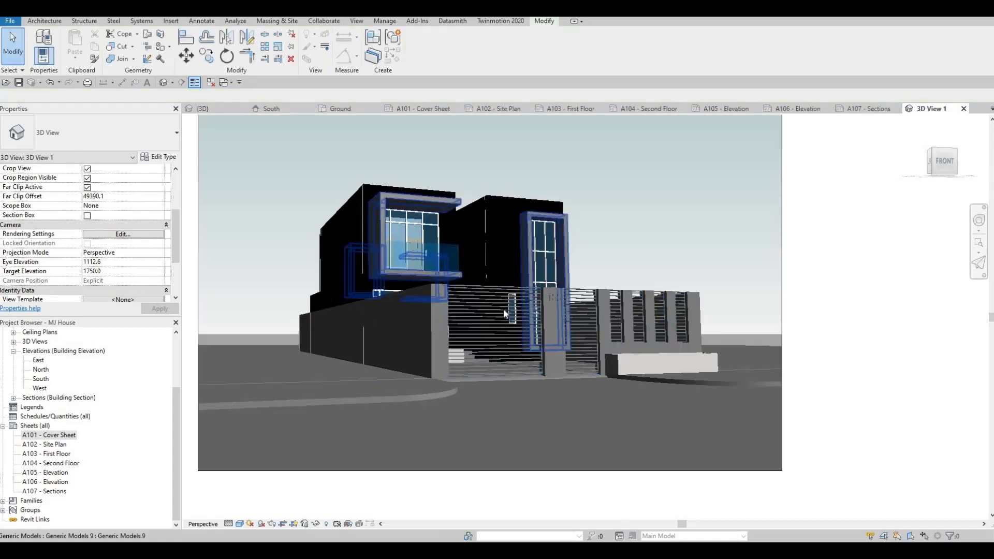
scroll(537, 391, "down", 1)
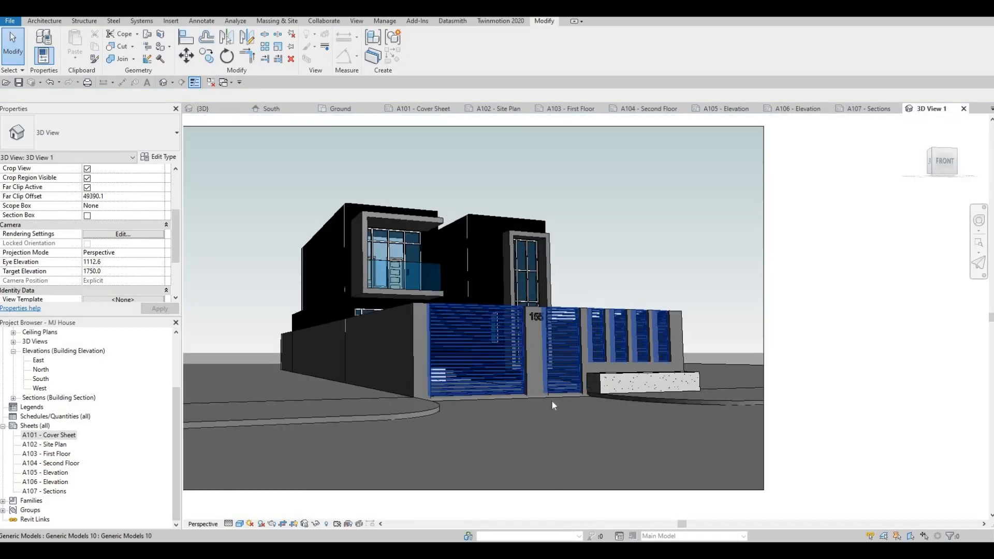
scroll(526, 392, "down", 1)
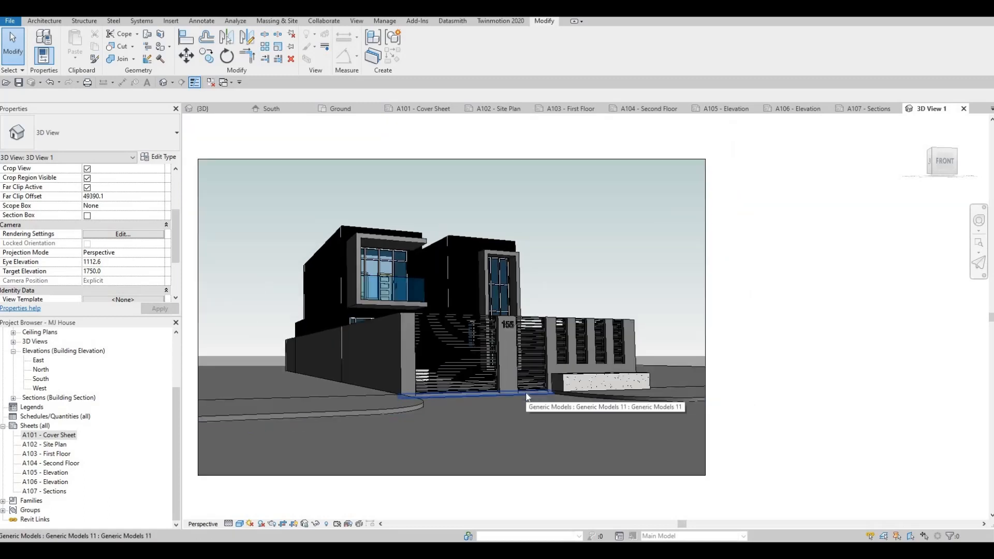
scroll(450, 405, "down", 3)
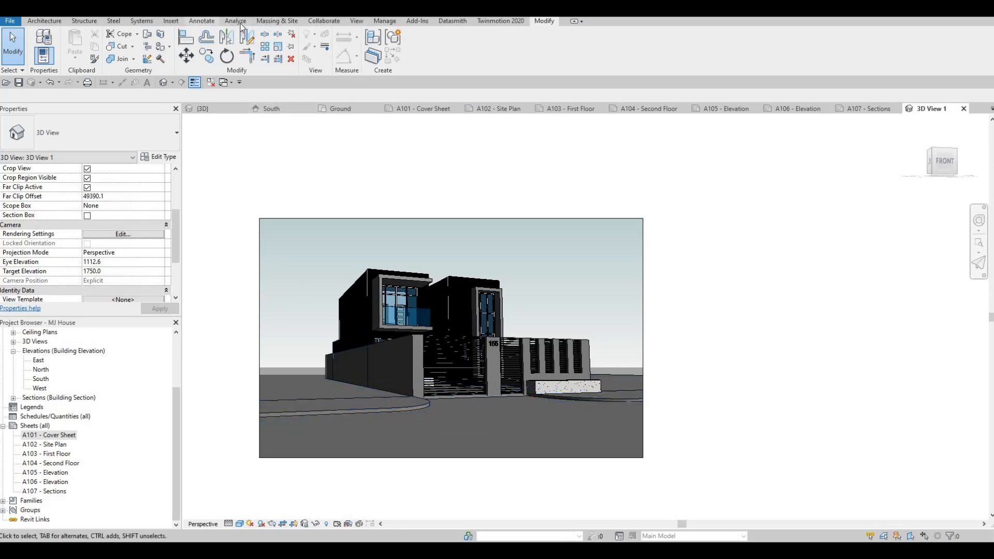
left_click(356, 22)
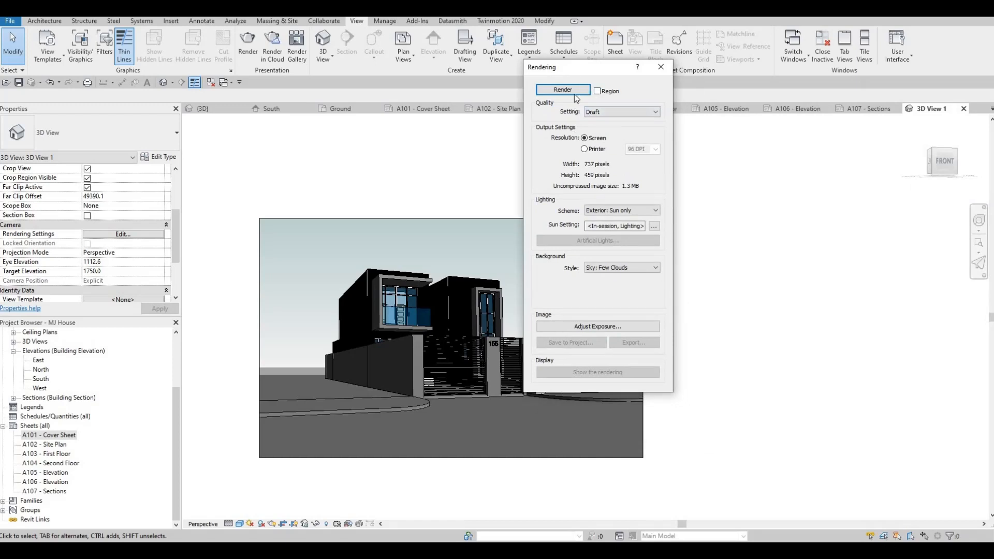
left_click(563, 90)
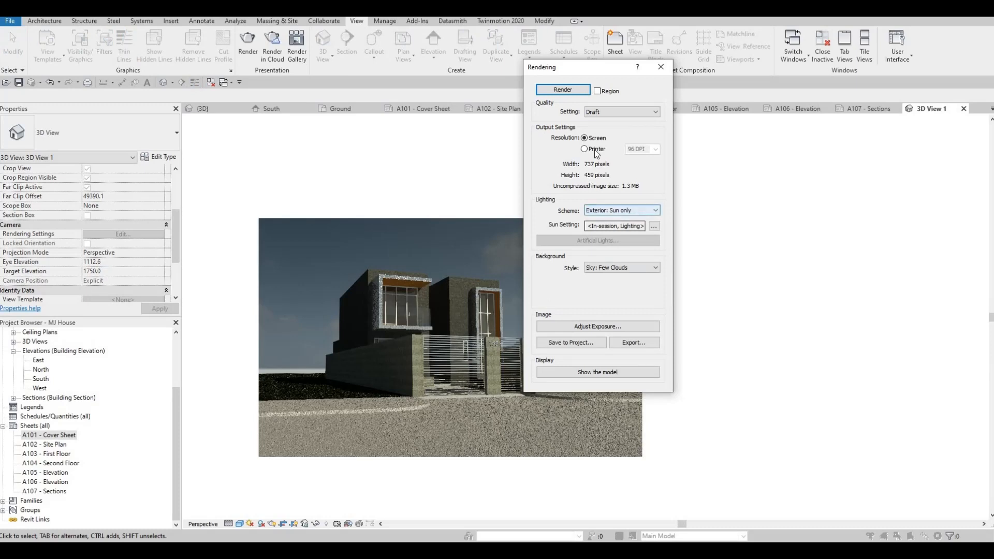
left_click(622, 115)
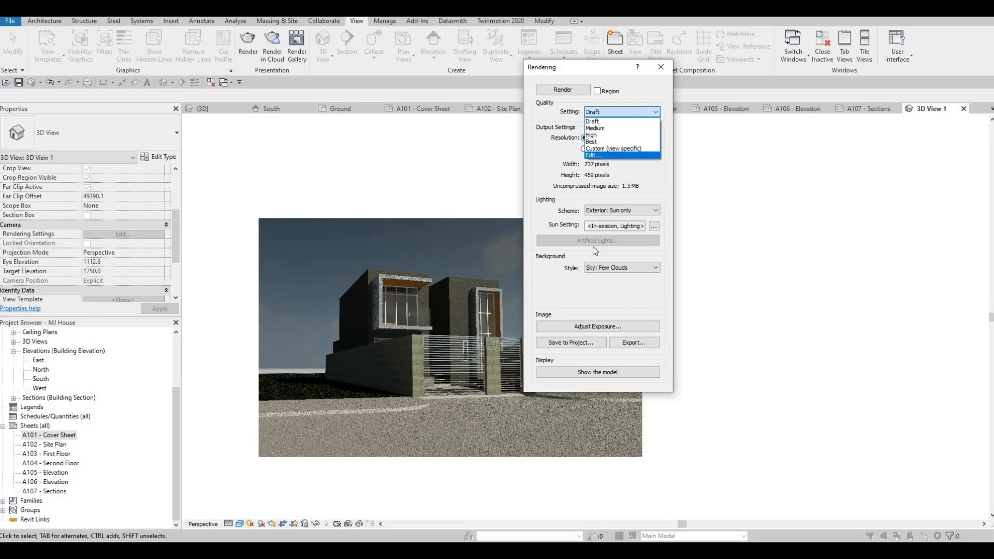
key("Escape")
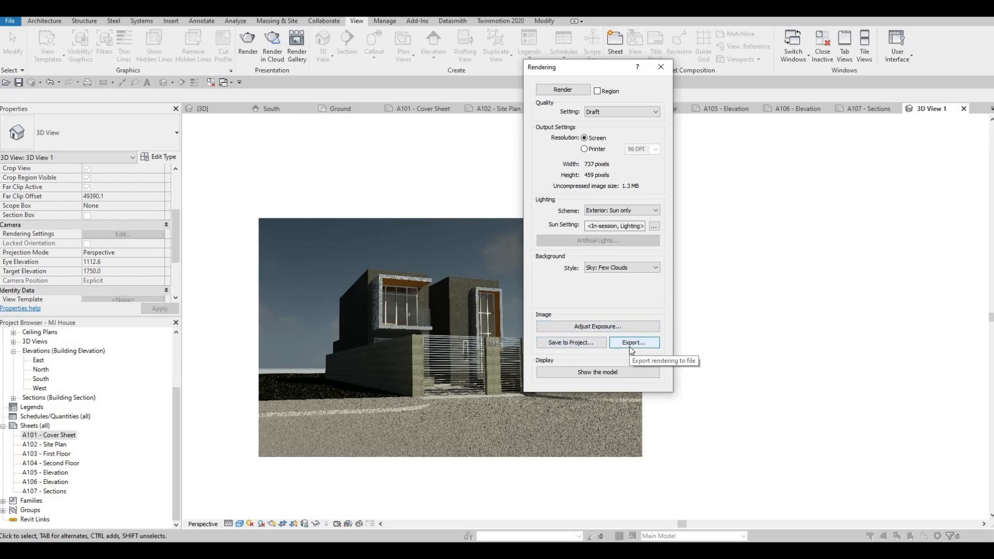
Adjust the rendering's exposure value to 12.62 and highlights to 0.30, raise the saturation slightly, and apply the changes
left_click(598, 326)
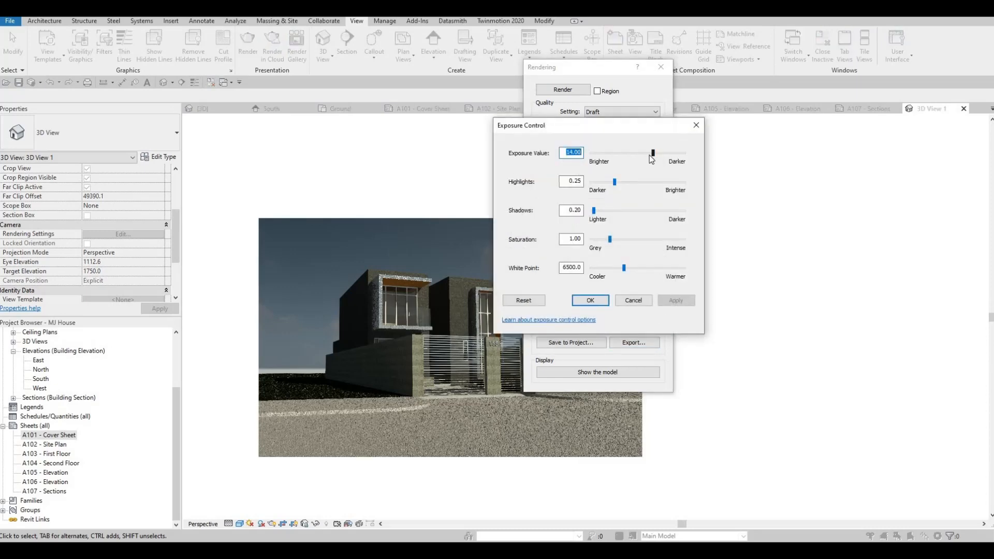
left_click_drag(652, 155, 647, 155)
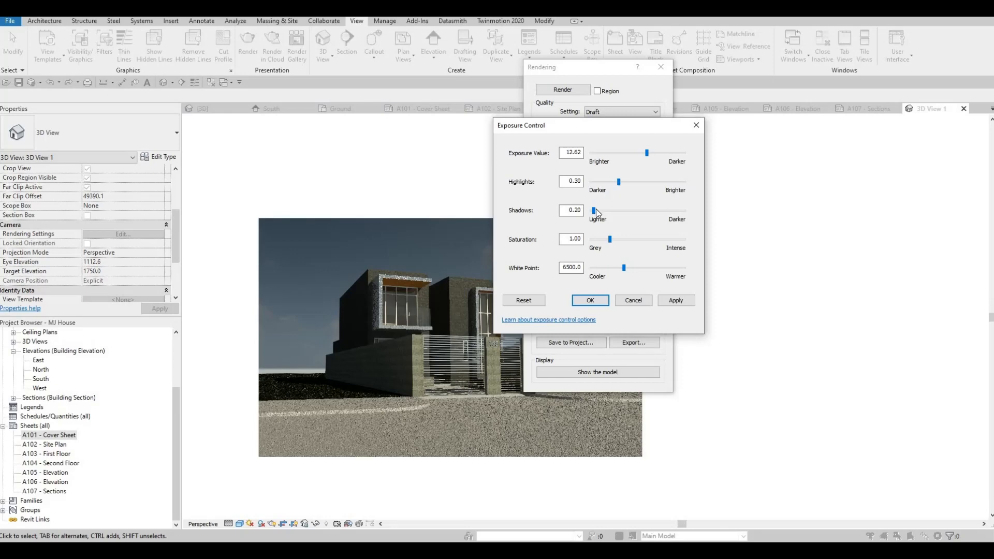
left_click_drag(610, 238, 612, 239)
left_click(672, 299)
left_click(595, 302)
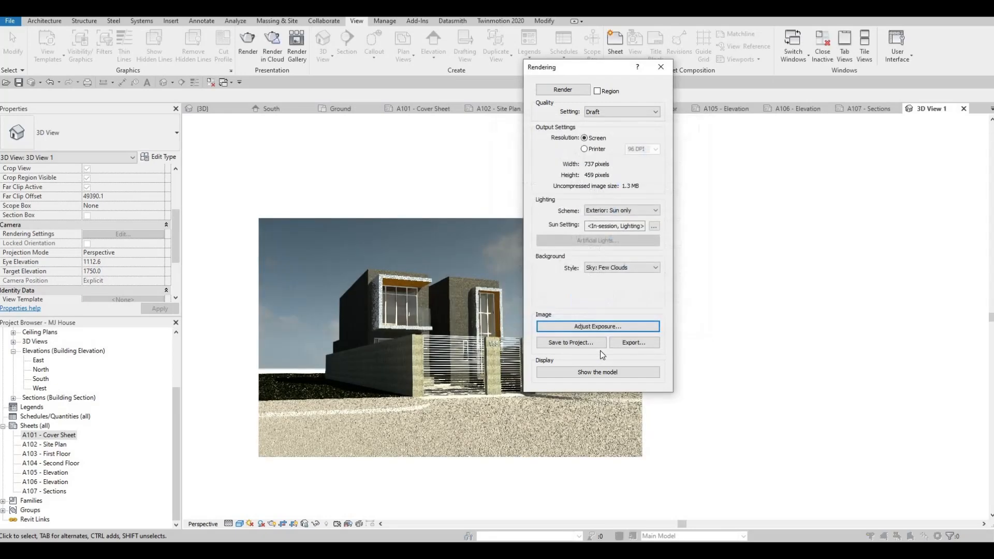
Save the rendering to the project as 3D View 1_1, show it under Renderings, and close the Rendering dialog
left_click(571, 342)
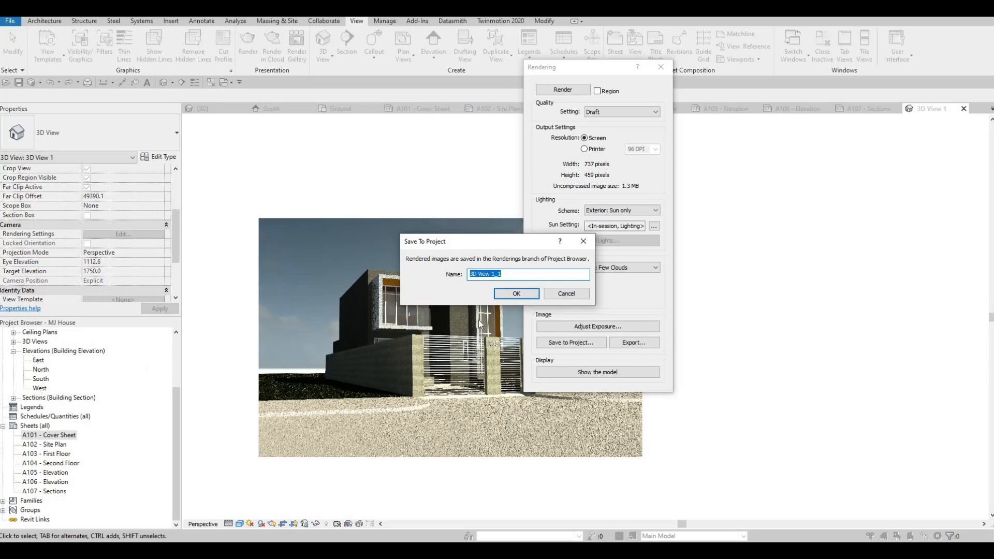
left_click(516, 294)
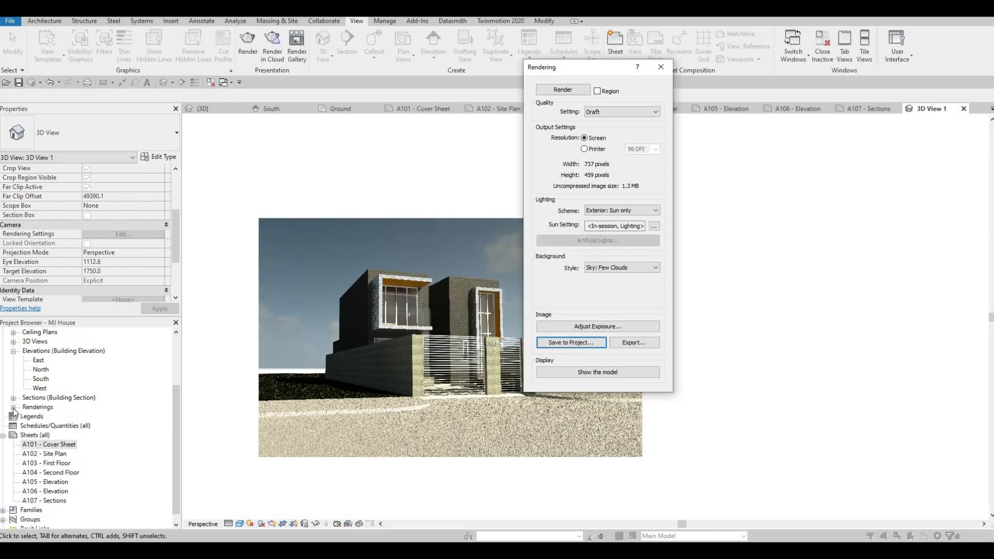
left_click(13, 408)
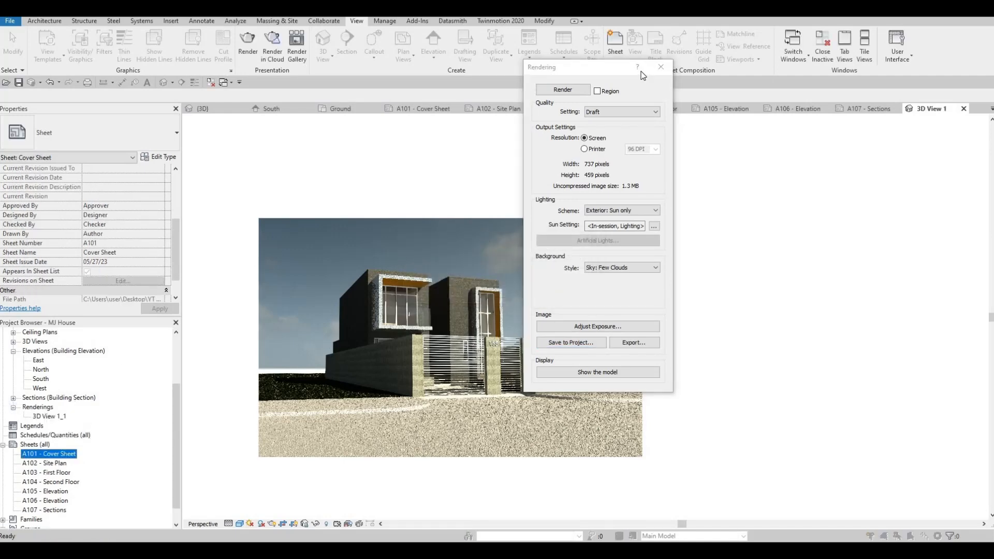
left_click(666, 68)
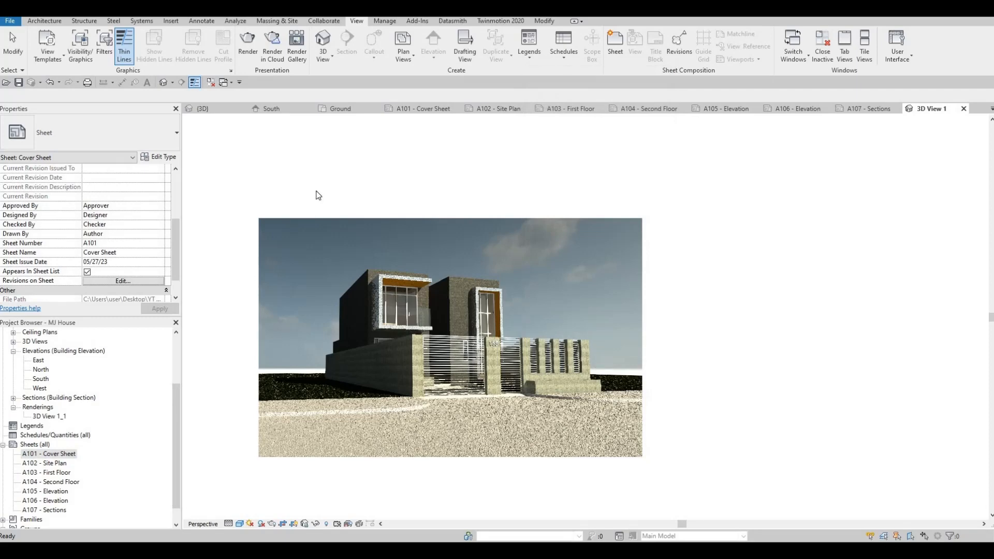
Place the 3D View 1_1 rendering in the upper-left area of sheet A101 - Cover Sheet with the No Title viewport type
left_click(423, 109)
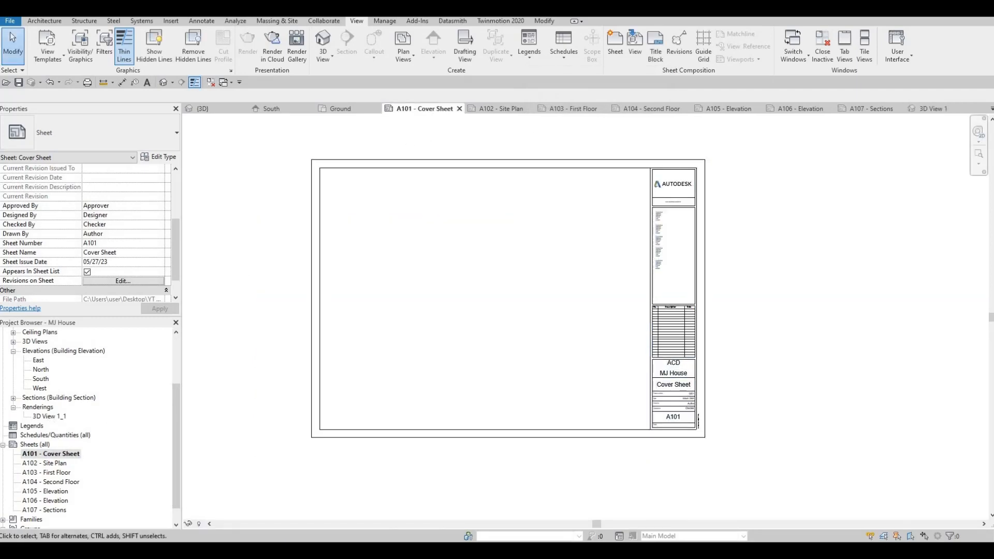
left_click_drag(50, 416, 417, 236)
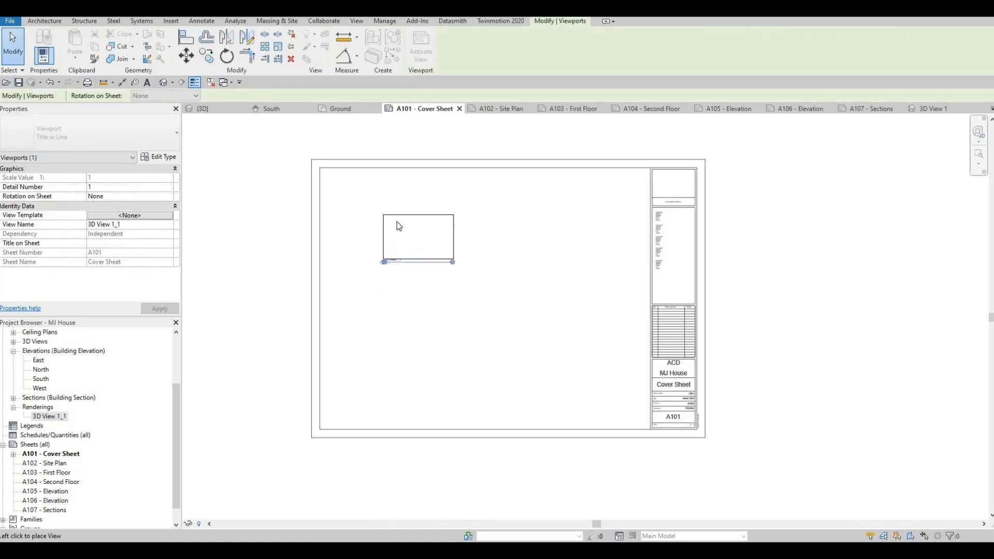
left_click(400, 222)
scroll(446, 261, "up", 3)
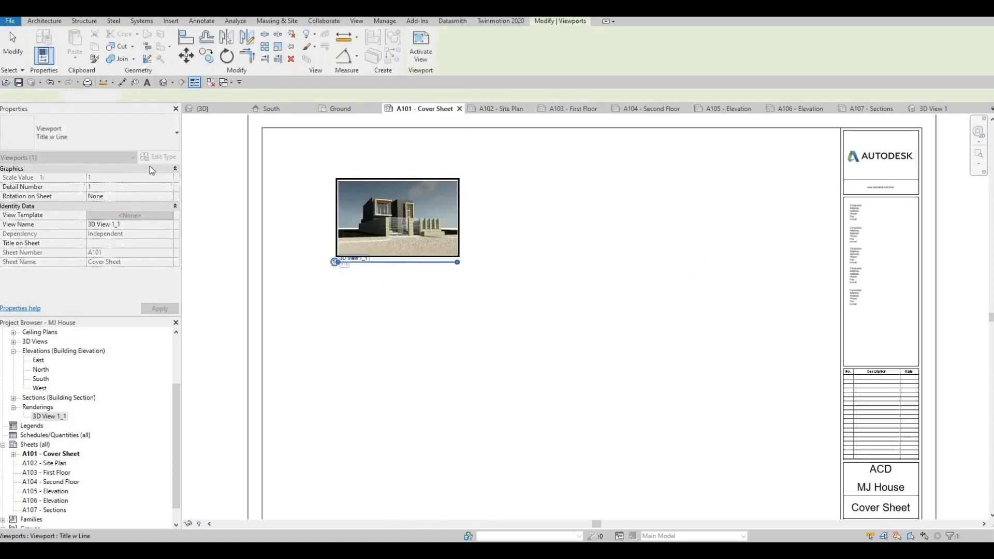
left_click(172, 146)
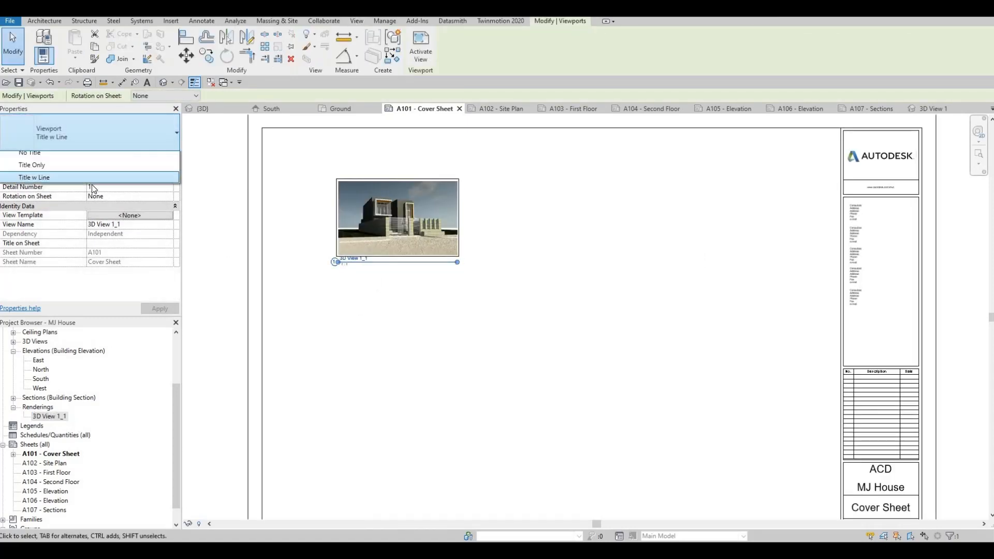
left_click(91, 182)
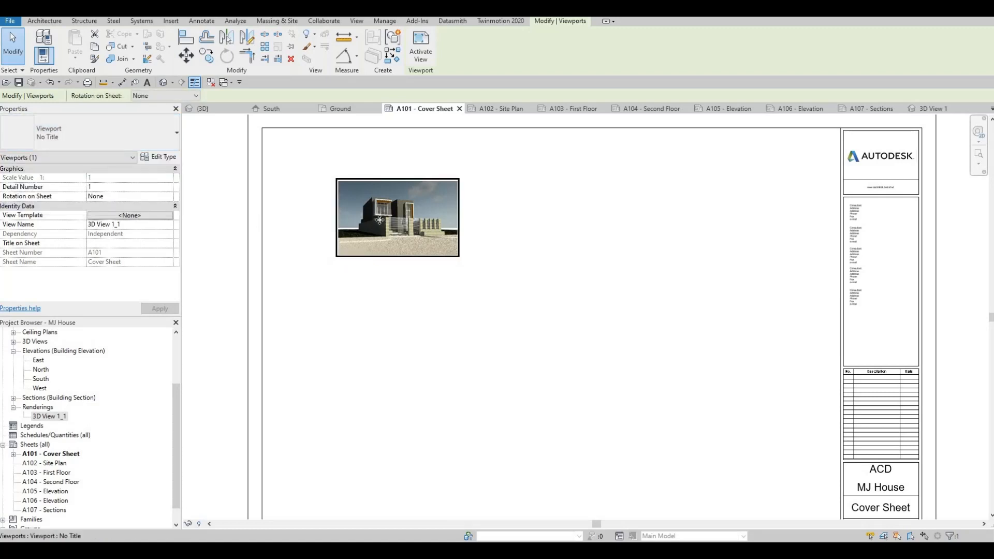
Enlarge the rendering to about two thirds of the drawing area's width and shift it toward the cover sheet's upper-left corner
double_click(395, 222)
left_click(455, 255)
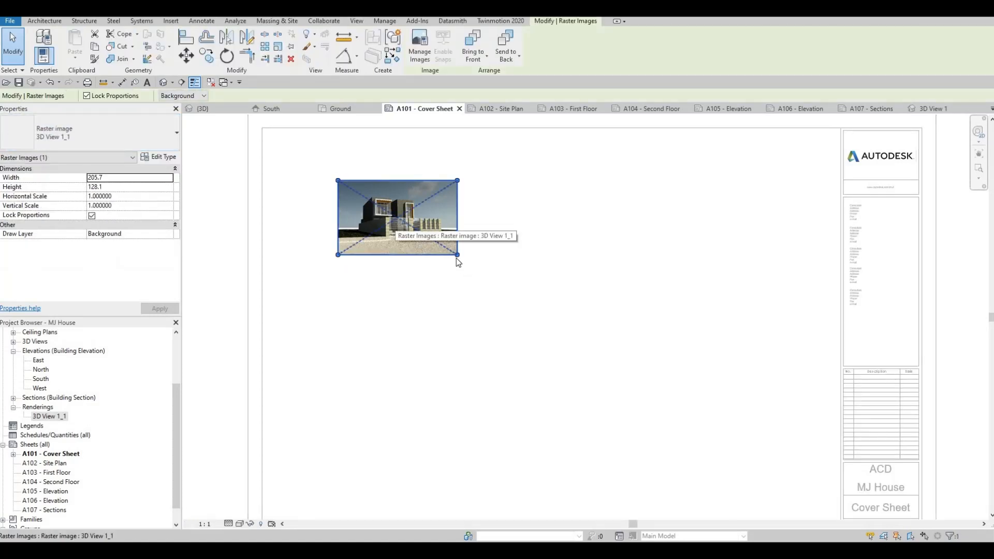
left_click_drag(457, 255, 607, 348)
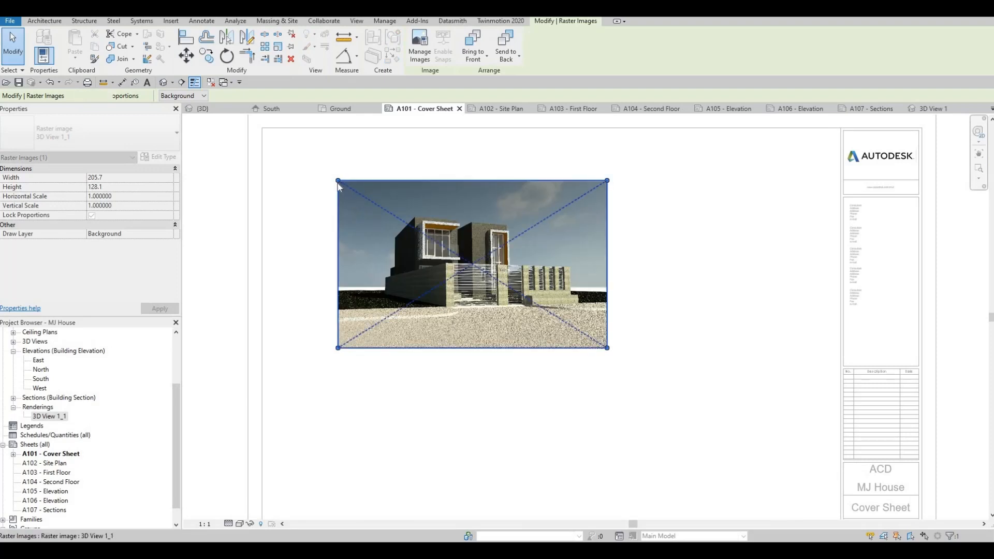
left_click_drag(338, 180, 302, 158)
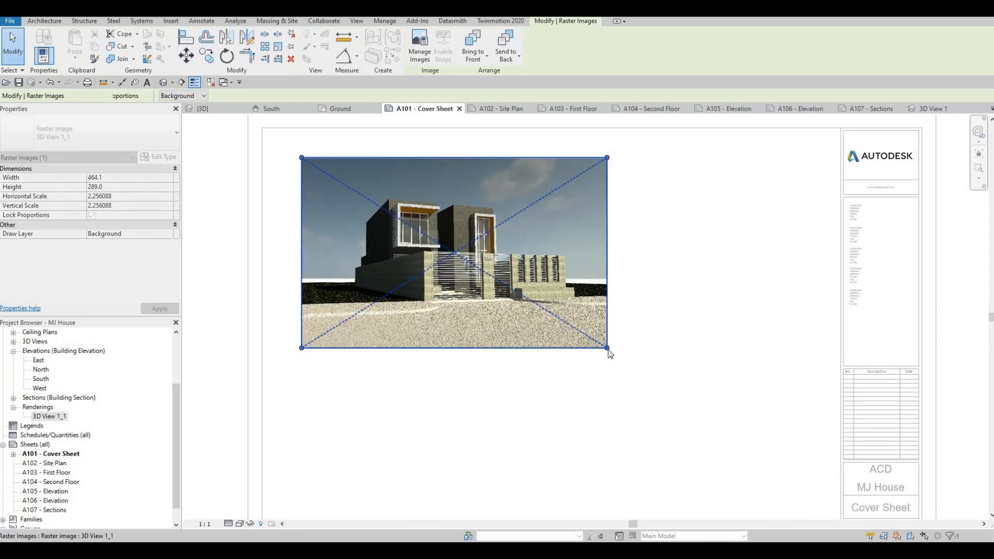
left_click_drag(607, 348, 670, 407)
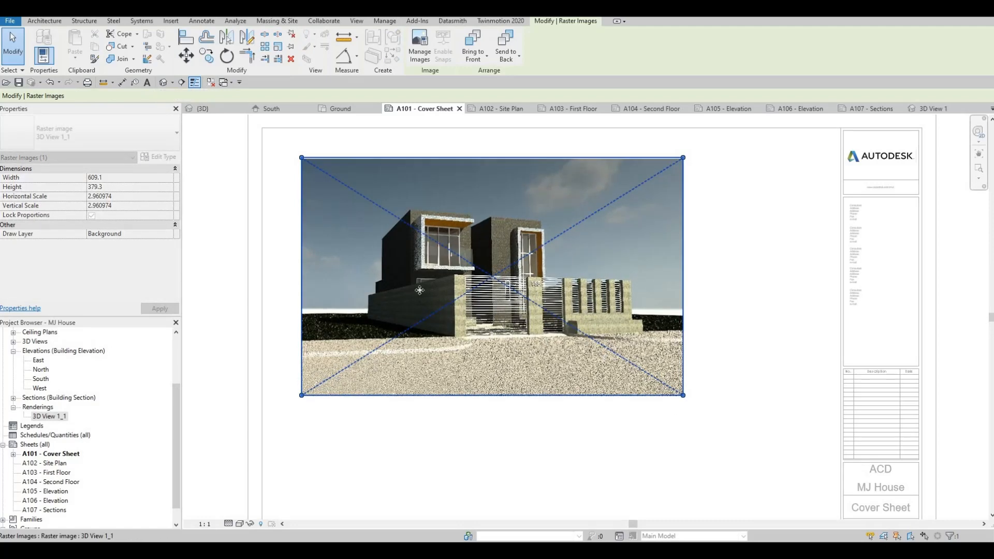
left_click_drag(455, 272, 439, 266)
left_click(221, 250)
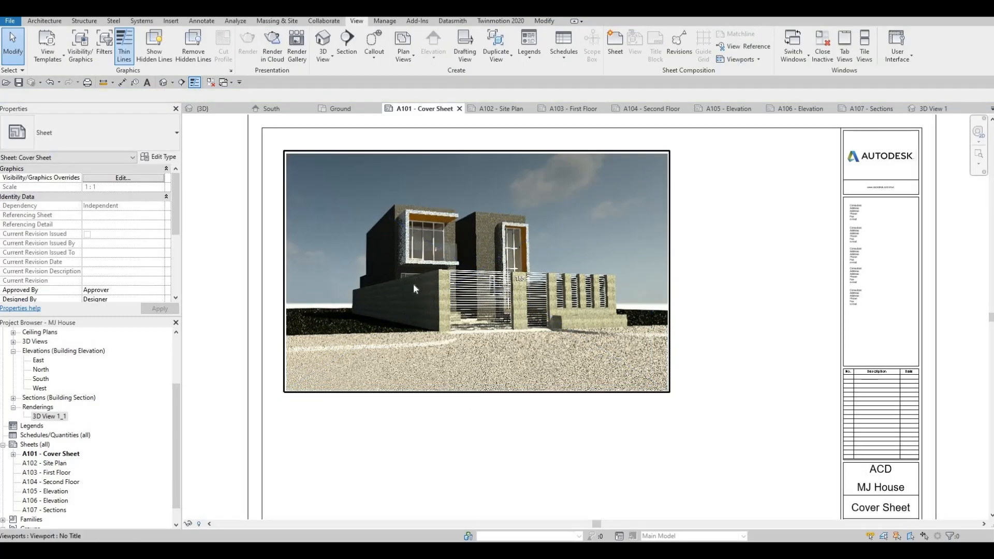
Start a new sheet list schedule and add the Sheet Number and Sheet Name fields in that order
scroll(449, 336, "down", 1)
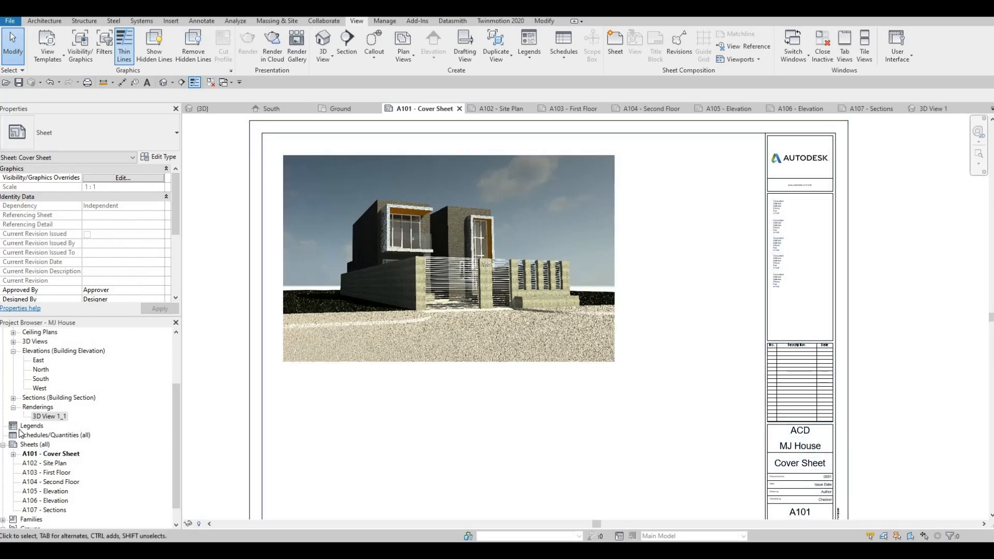
scroll(38, 422, "down", 1)
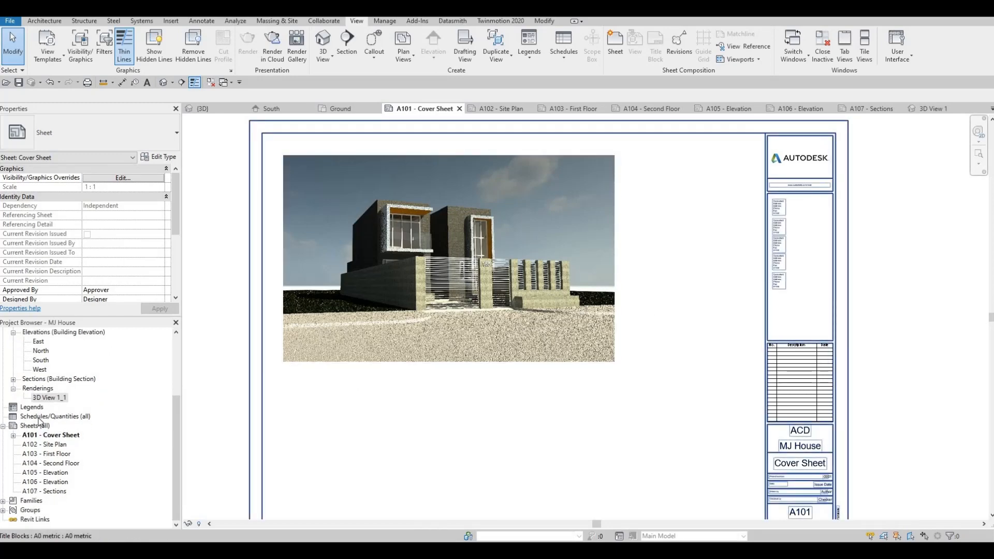
right_click(40, 418)
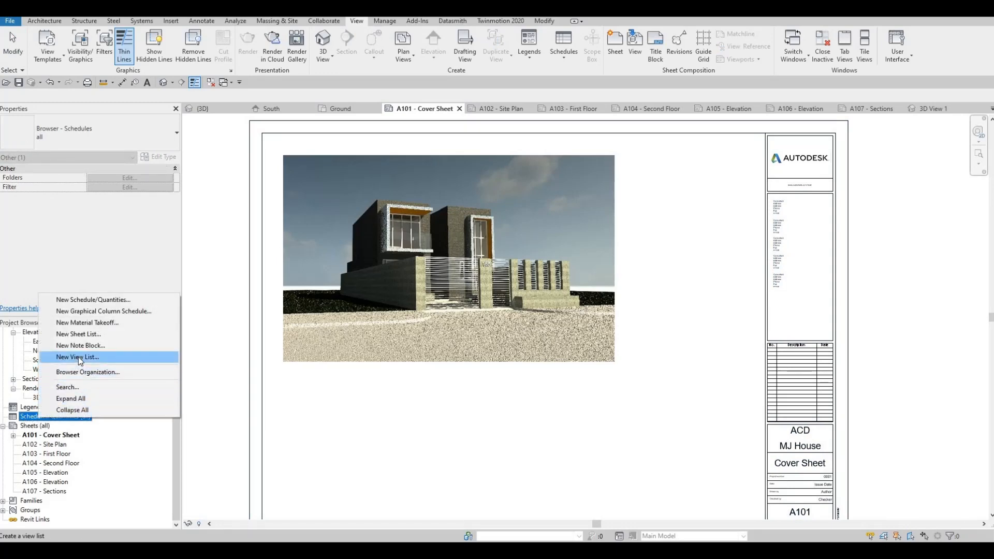
left_click(83, 334)
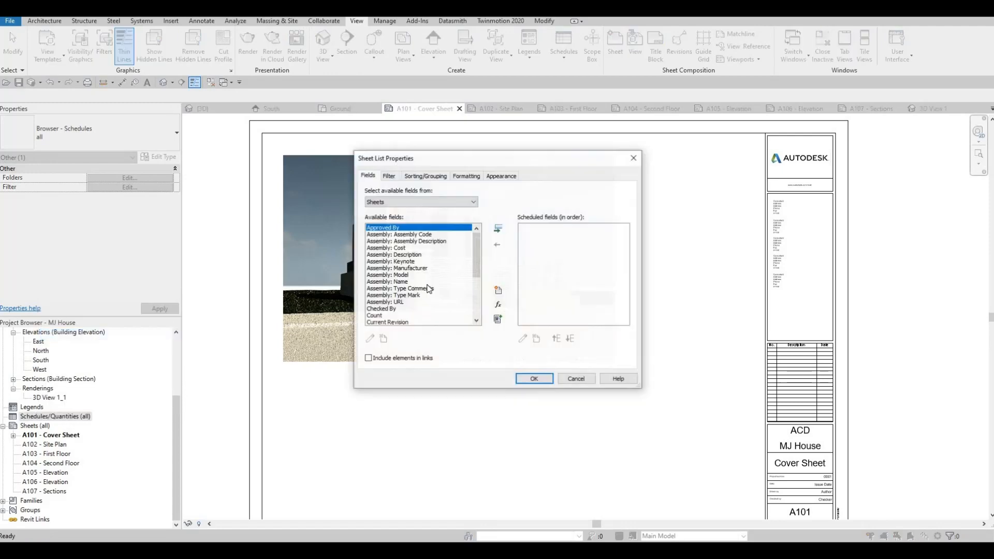
scroll(433, 299, "down", 4)
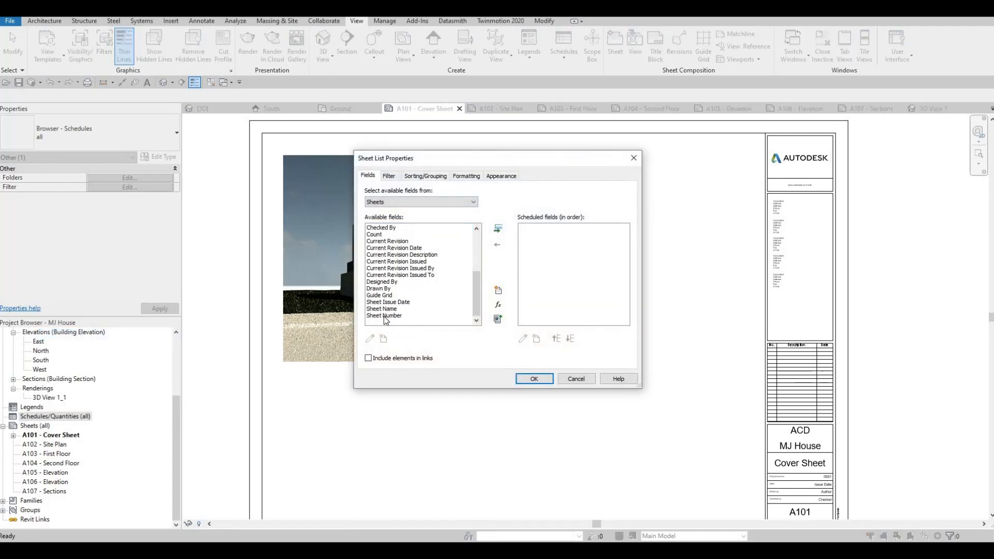
left_click(383, 316)
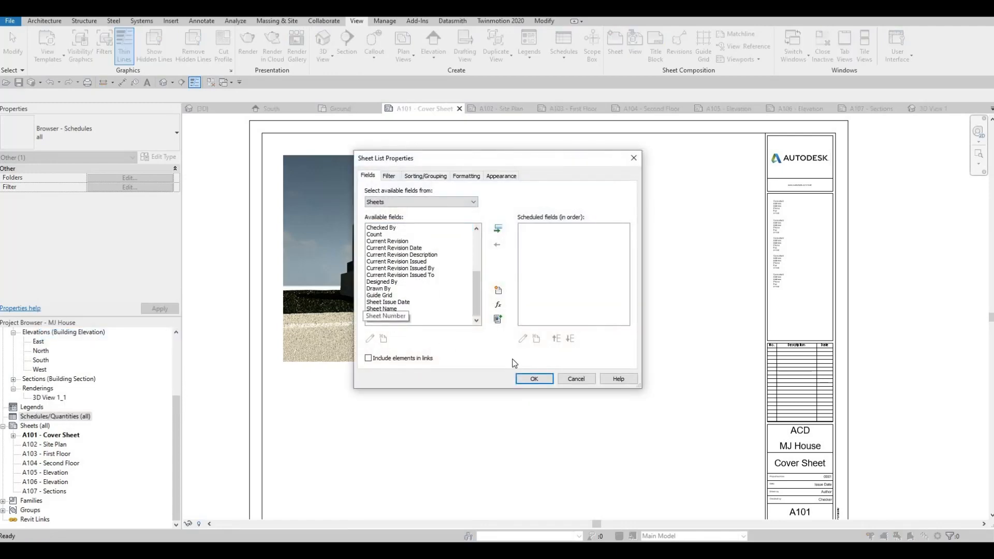
left_click(499, 232)
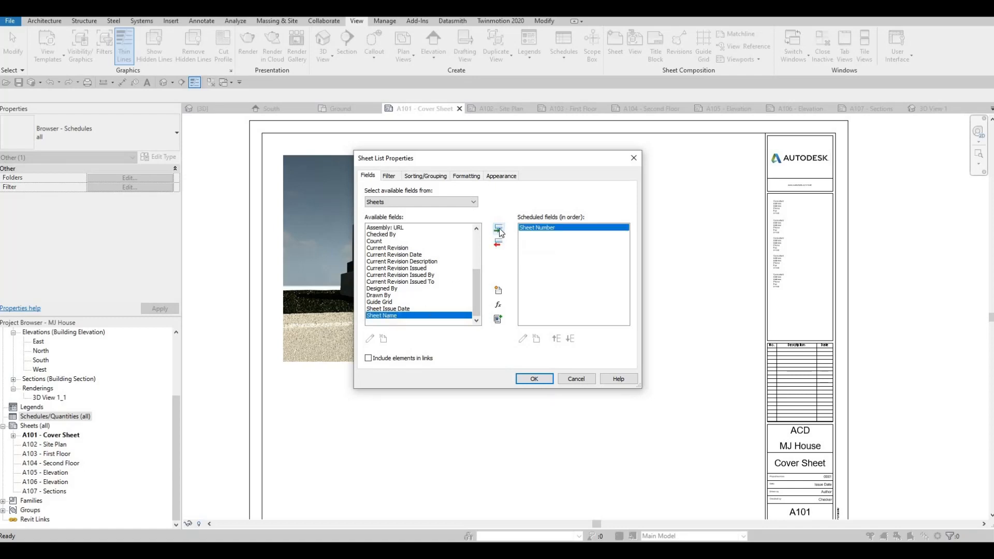
left_click(499, 231)
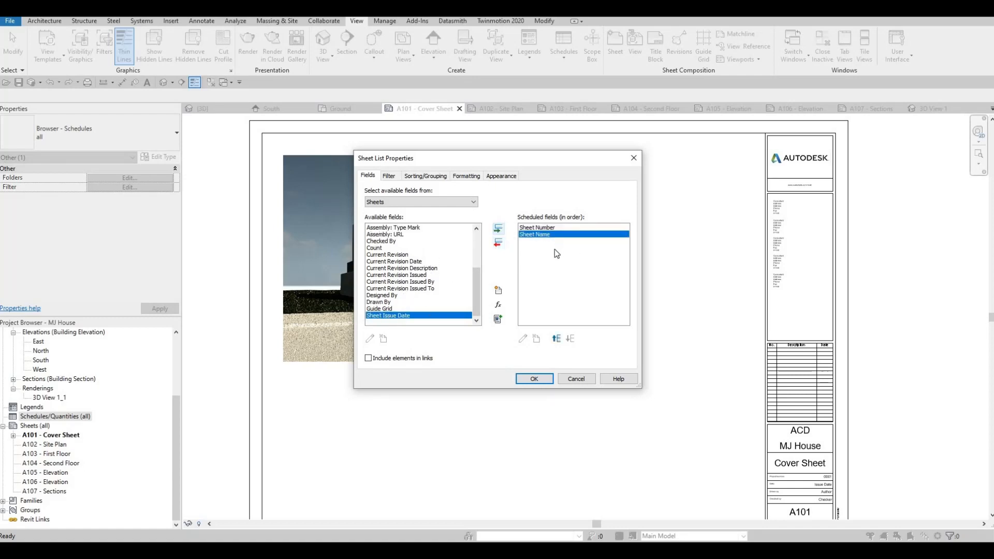
Review the sheet list's filter, sorting, formatting and appearance options and create the schedule
left_click(392, 179)
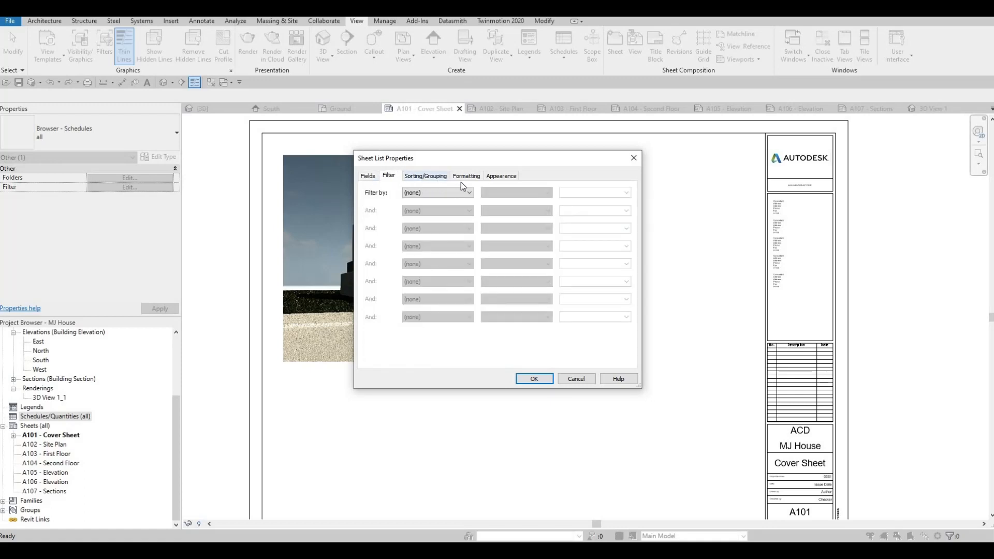
left_click(443, 177)
left_click(466, 176)
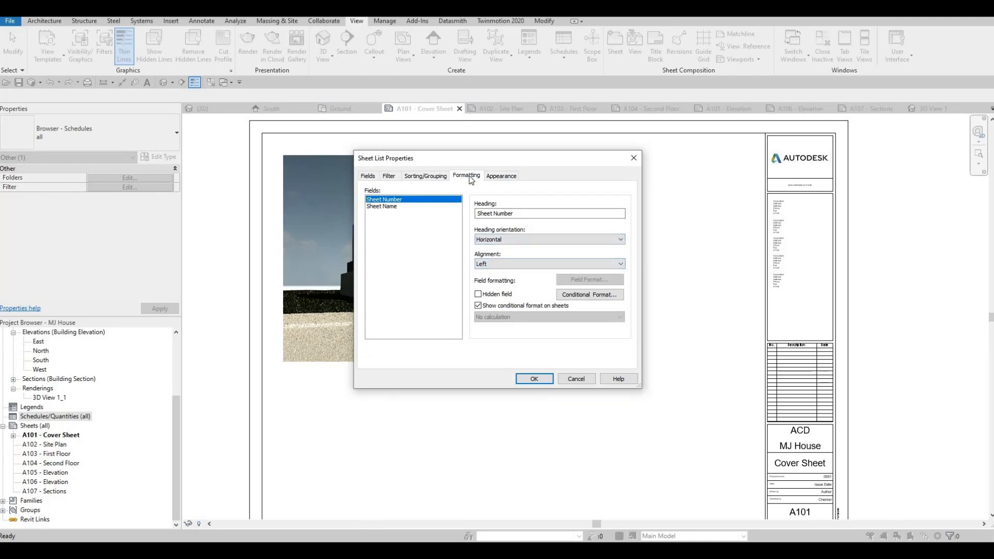
left_click(499, 176)
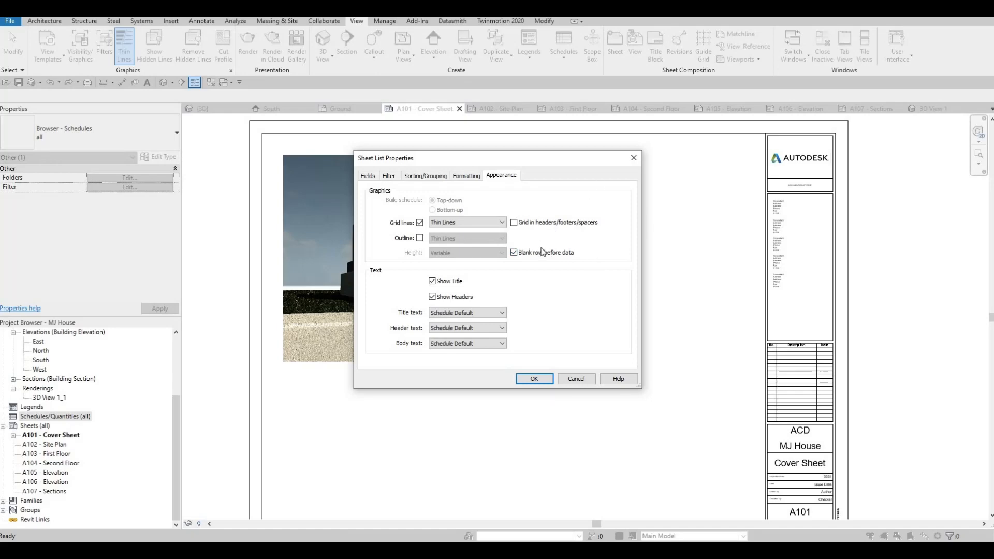
left_click(533, 379)
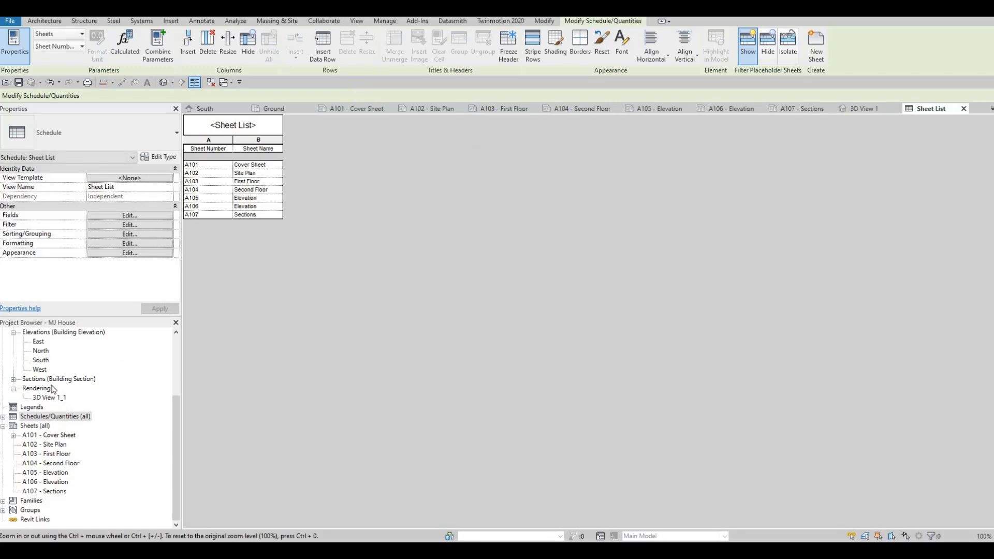
Place the Sheet List schedule beside the rendering on sheet A101 - Cover Sheet and widen its Sheet Name column
left_click(371, 107)
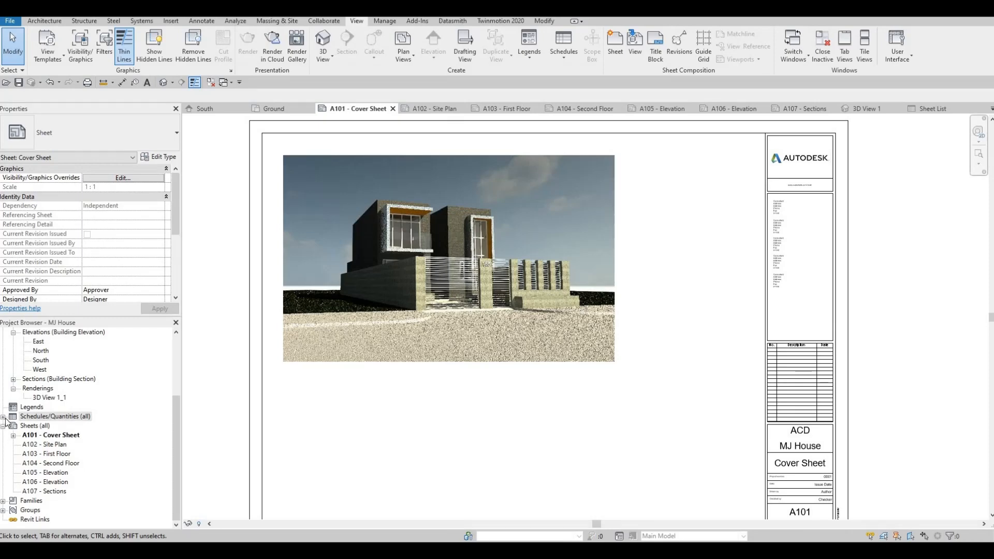
double_click(41, 419)
left_click_drag(35, 426, 689, 196)
left_click(689, 195)
scroll(720, 171, "up", 1)
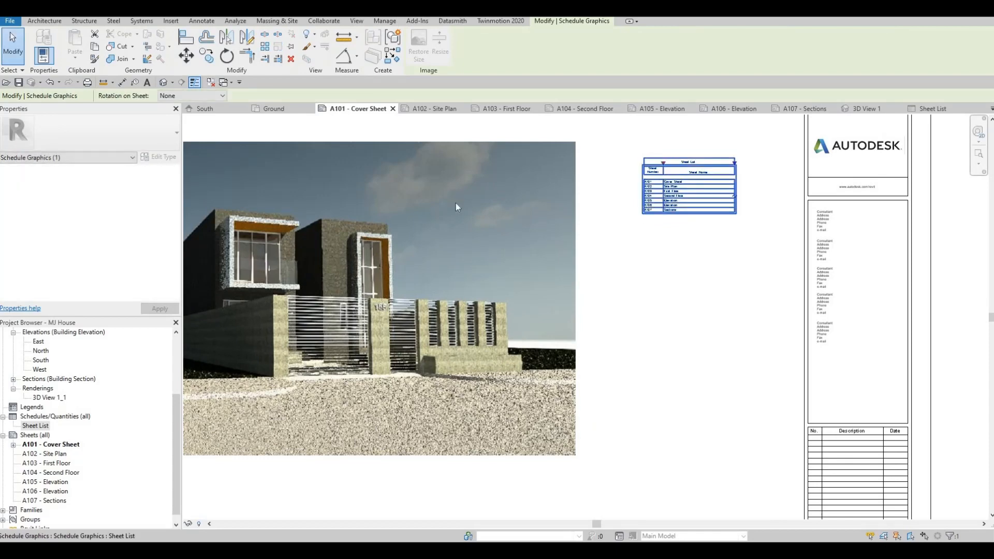
scroll(693, 225, "down", 1)
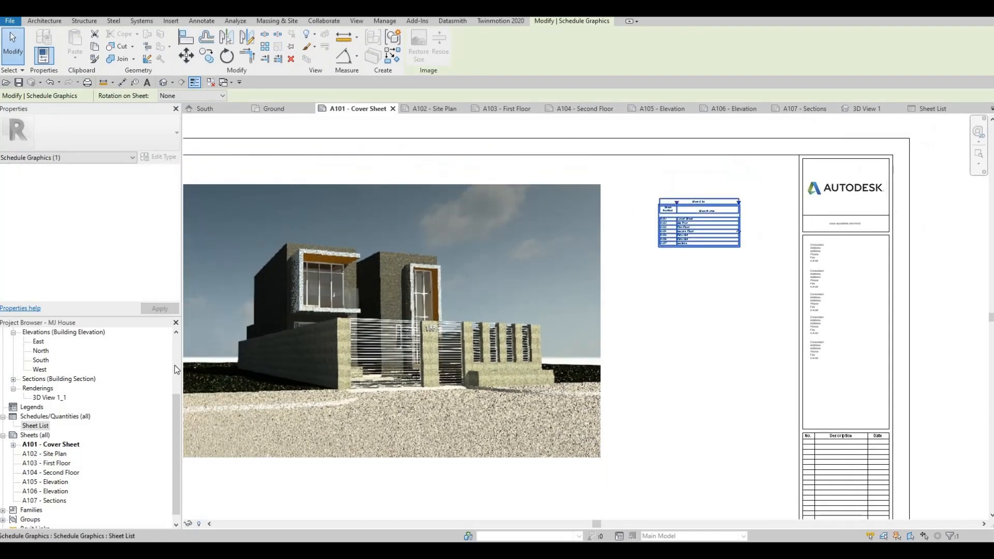
Open the Sheet List schedule and remove the blank row before its data
right_click(35, 427)
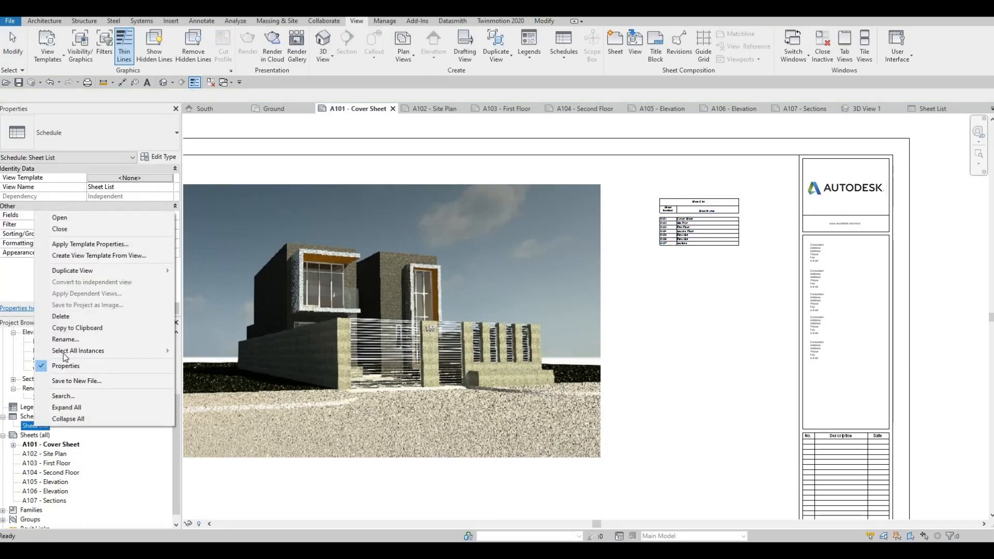
key("Escape")
key("Escape")
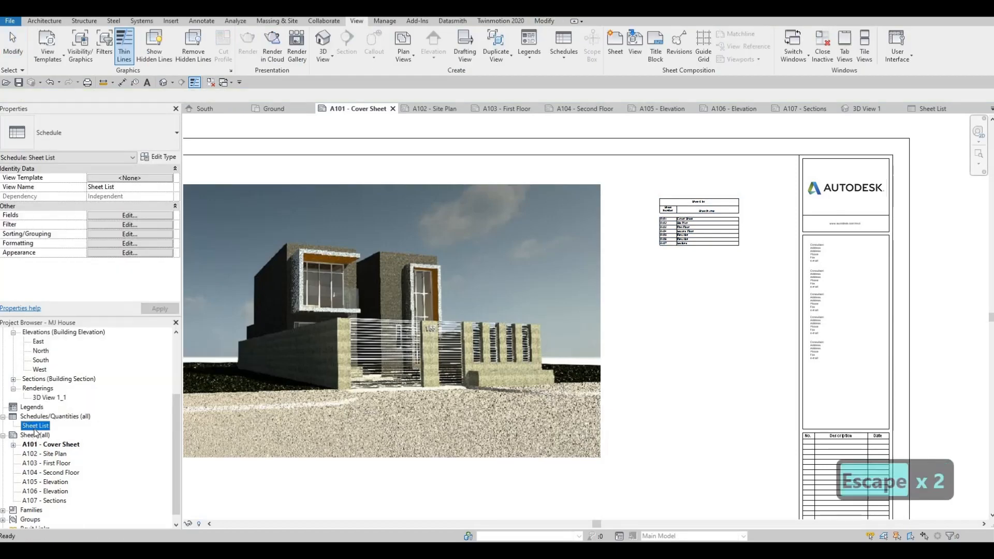
double_click(35, 428)
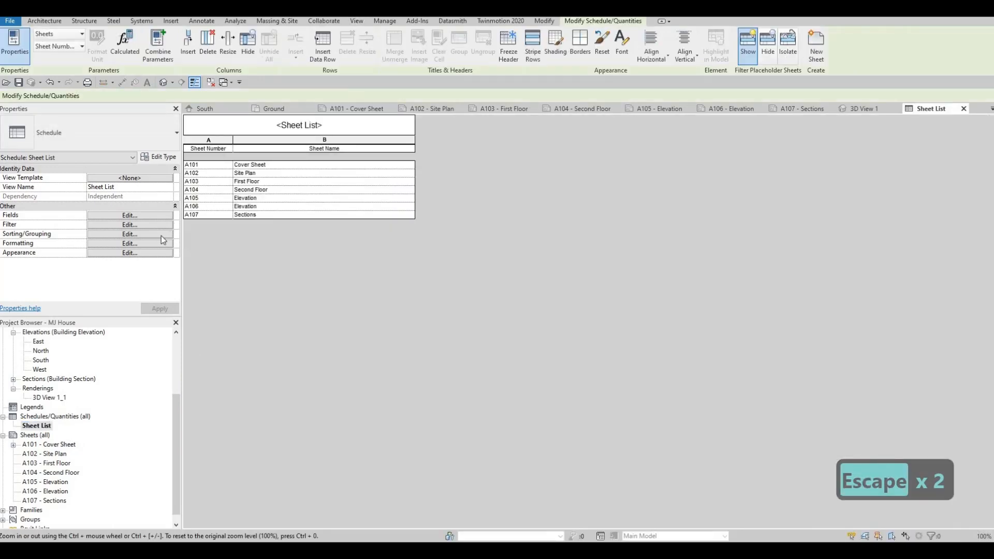
left_click(139, 253)
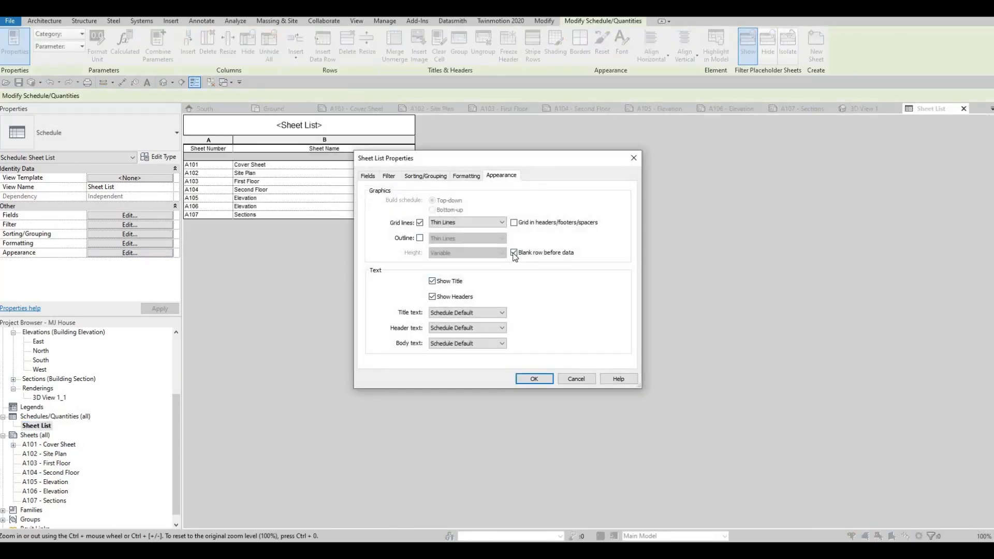
left_click(513, 252)
Set the sheet list's title text to 5mm Arial, header text to 4mm Arial and body text to 3.5mm Arial
left_click(129, 253)
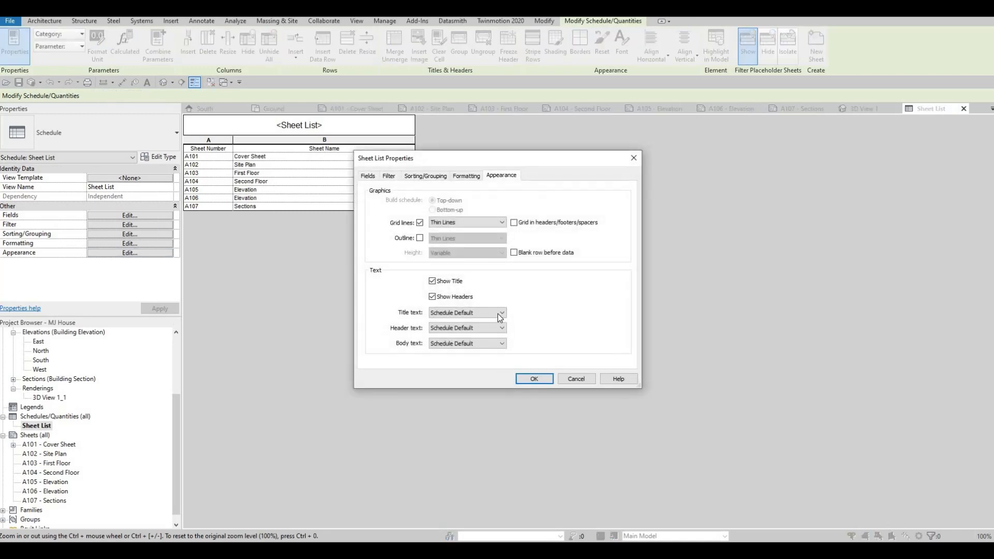
left_click(500, 313)
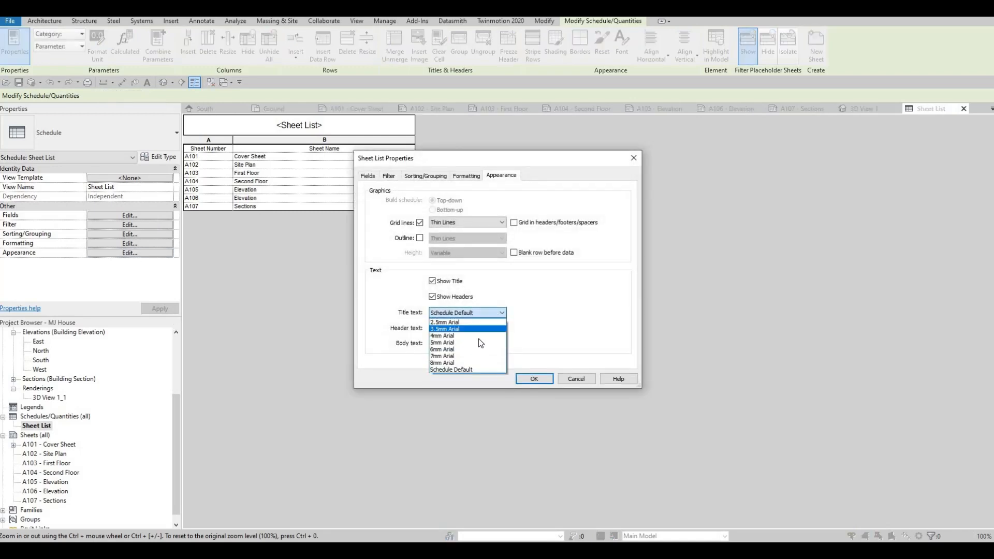
left_click(491, 342)
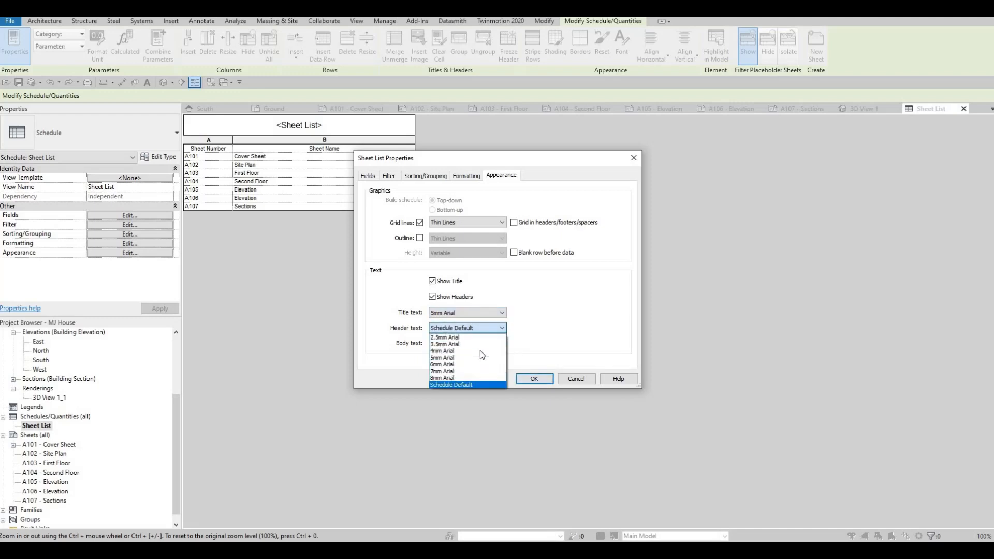
left_click(489, 343)
left_click(487, 346)
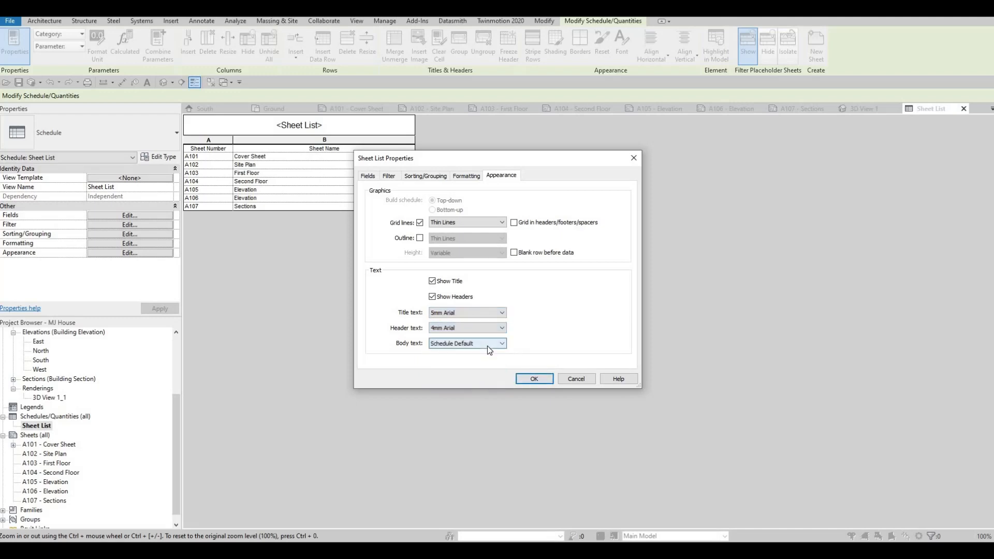
left_click(488, 348)
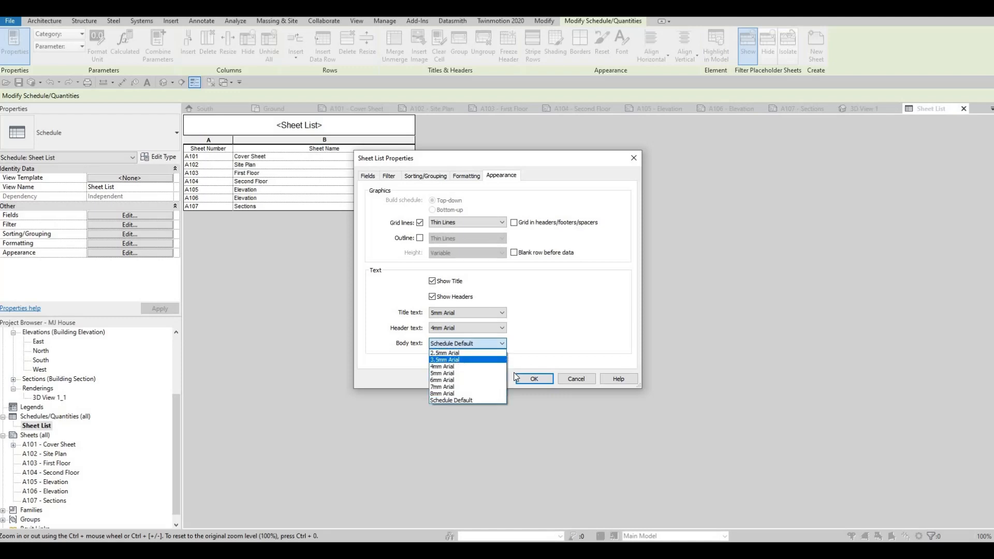
left_click(529, 381)
left_click(533, 379)
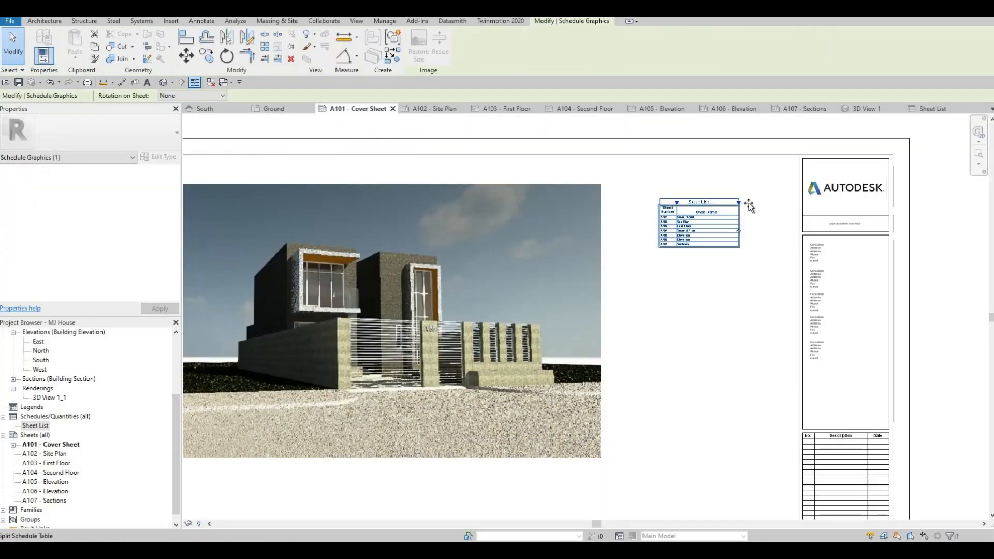
Widen the Sheet Name column of the sheet list on the cover sheet by about a third
left_click_drag(739, 202, 765, 203)
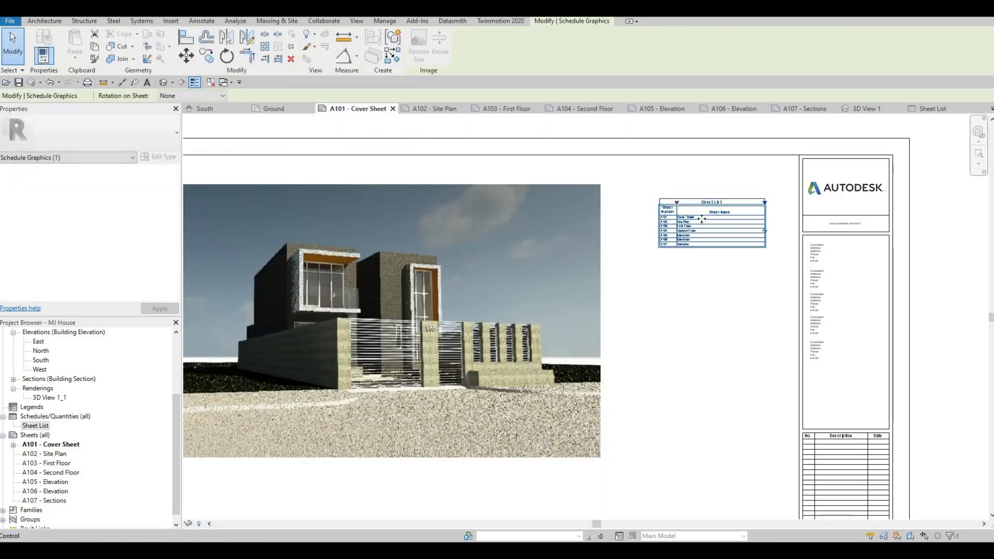
scroll(702, 219, "up", 5)
key("Escape")
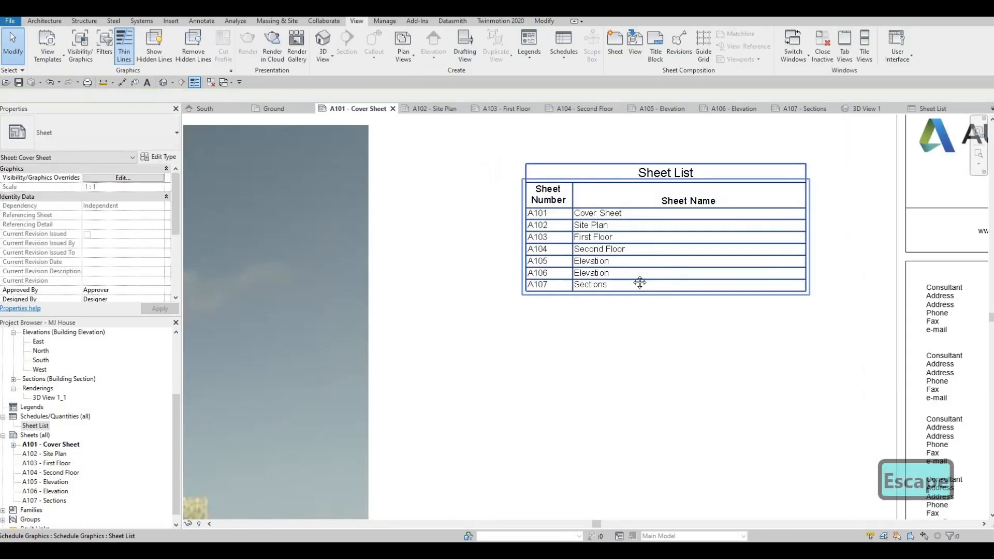
middle_click_drag(613, 175, 568, 168)
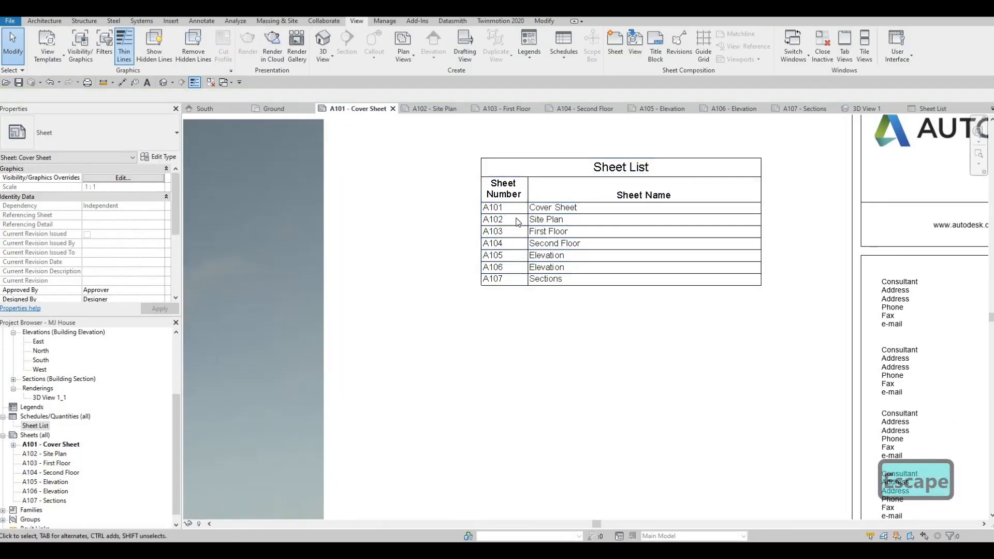
scroll(553, 280, "down", 2)
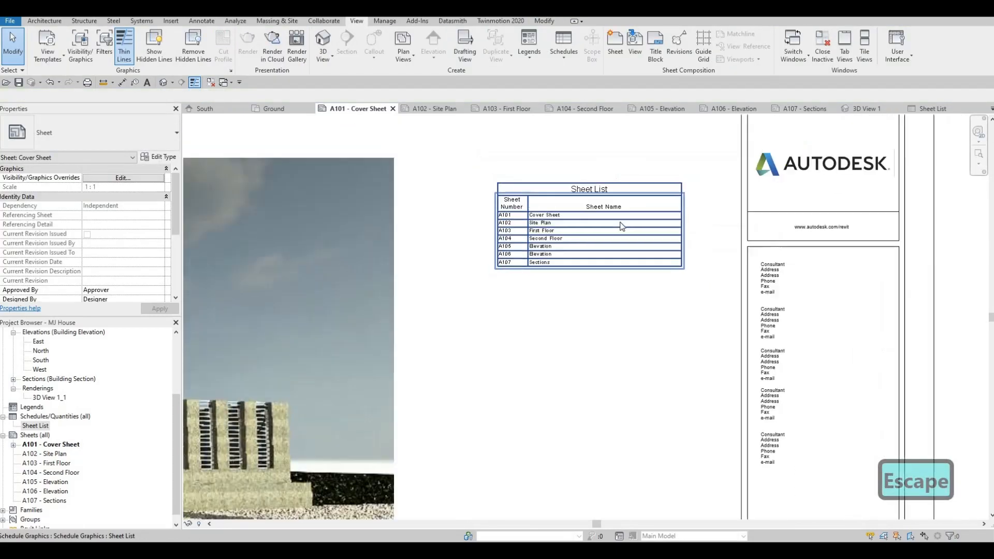
scroll(639, 217, "down", 2)
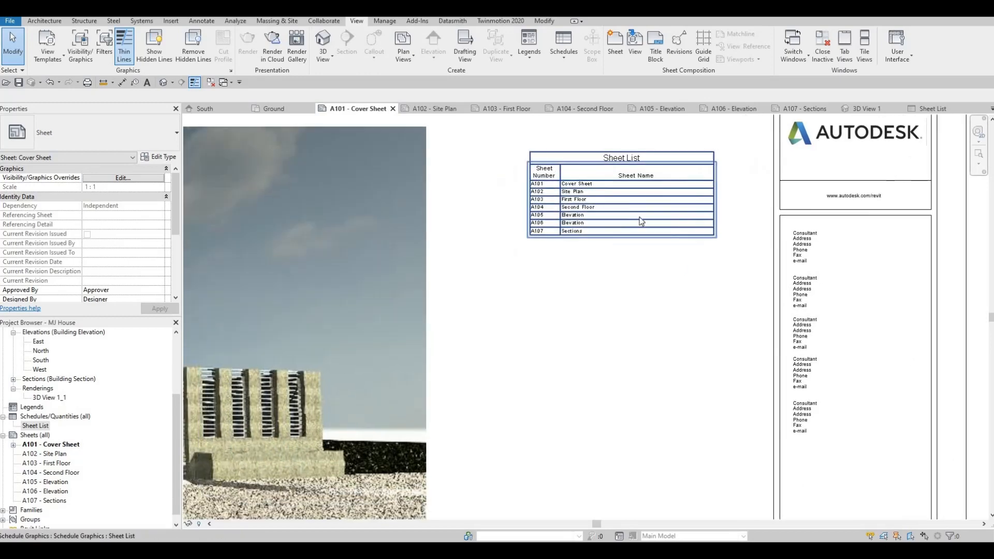
Widen the Sheet Number column of the placed sheet list so its heading fits on one line
left_click(699, 188)
mouse_move(693, 178)
left_mouse_down()
mouse_move(712, 181)
mouse_move(691, 182)
left_mouse_up()
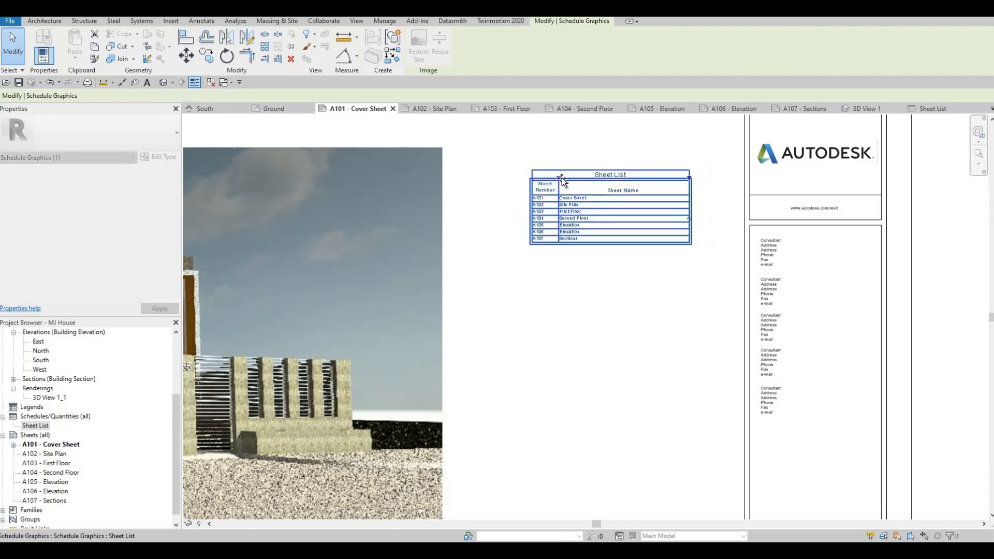
left_click_drag(559, 180, 578, 181)
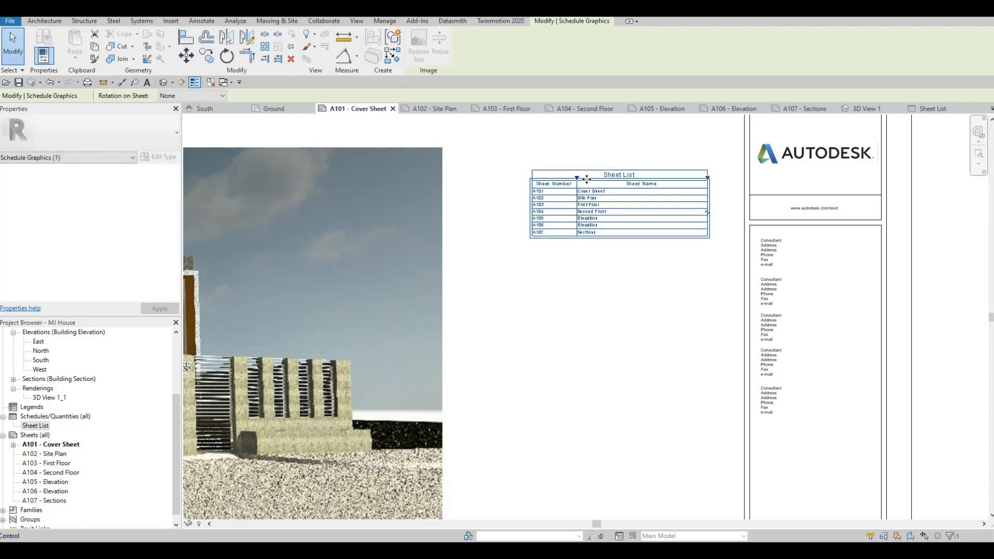
left_click(589, 179)
Move the sheet list closer to the rendering, with its top edge roughly level with the rendering's top edge
scroll(588, 178, "up", 2)
left_click_drag(588, 240, 551, 208)
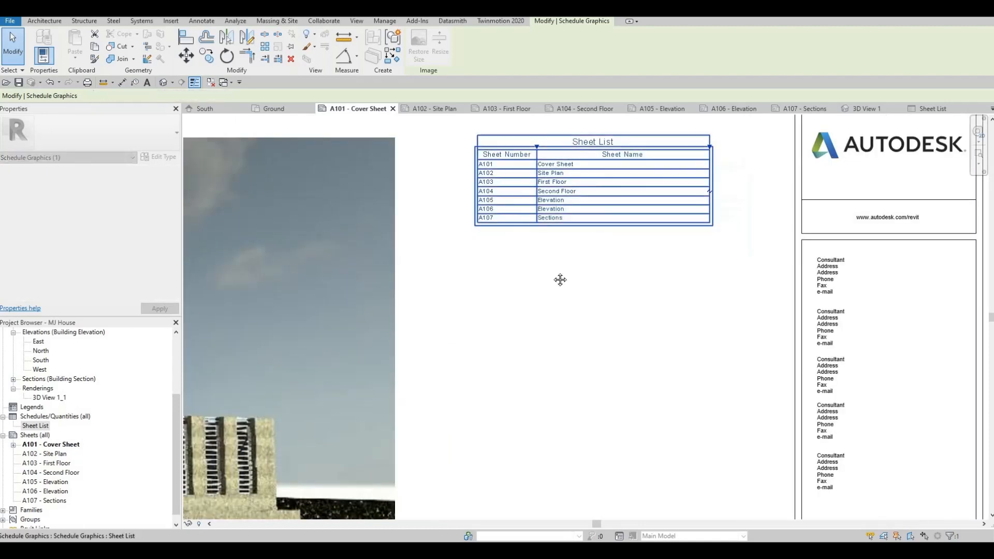
key("Escape")
scroll(570, 269, "down", 1)
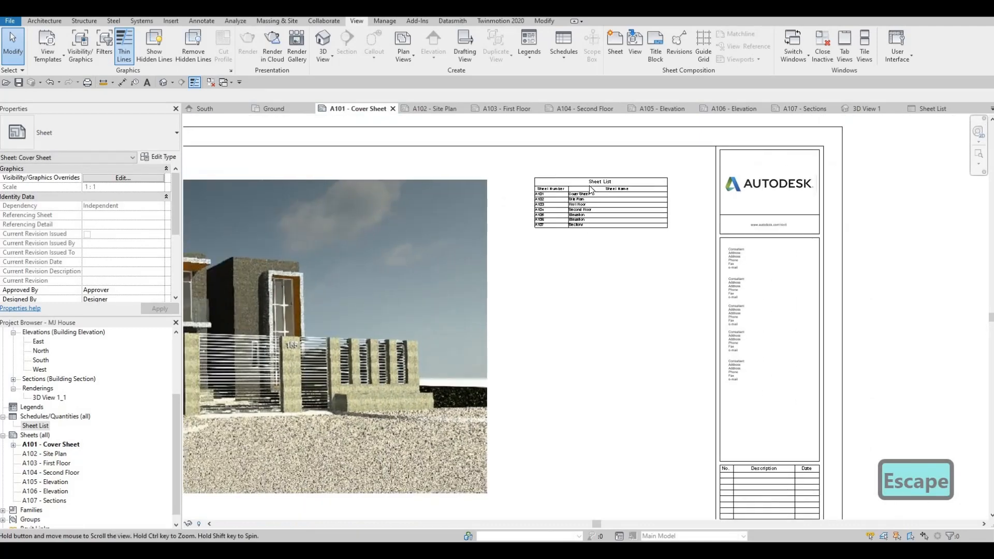
scroll(559, 249, "up", 3)
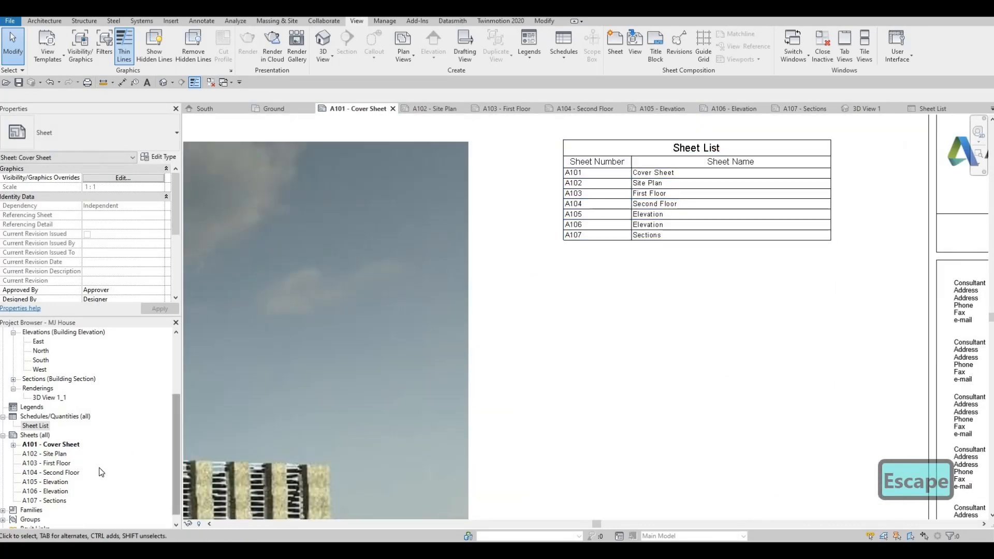
Delete sheet A107 - Sections to test the sheet list's automatic update, and undo the deletion
left_click(113, 501)
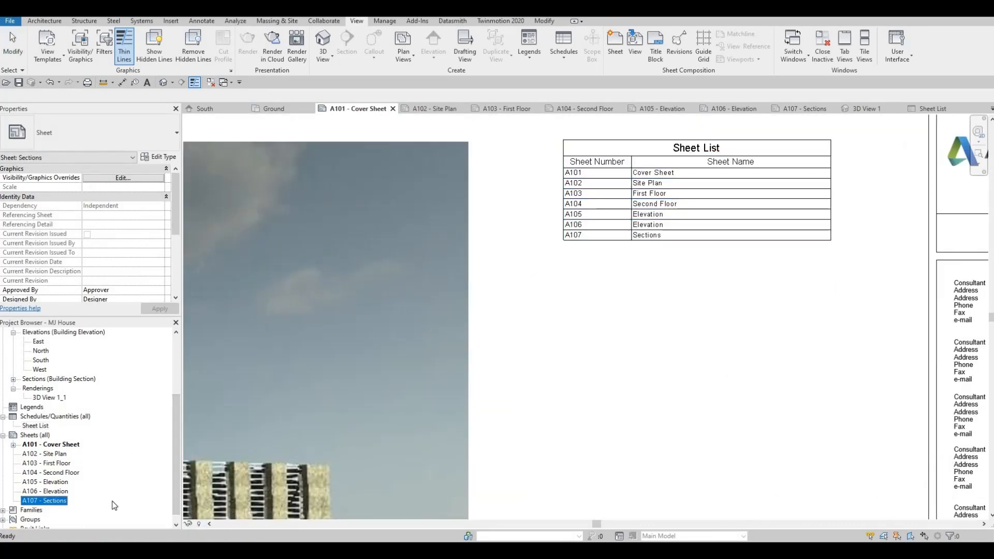
key("Delete")
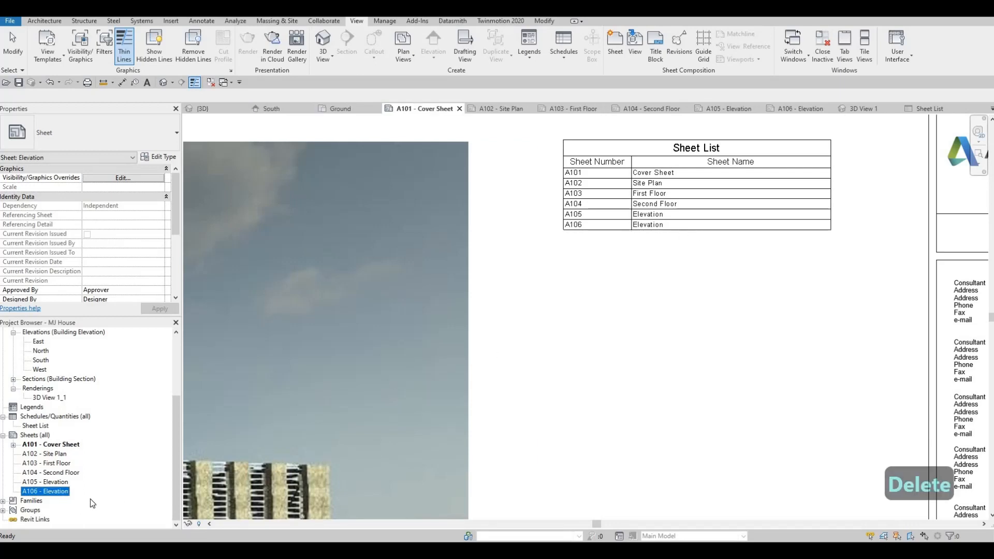
key("ctrl+z")
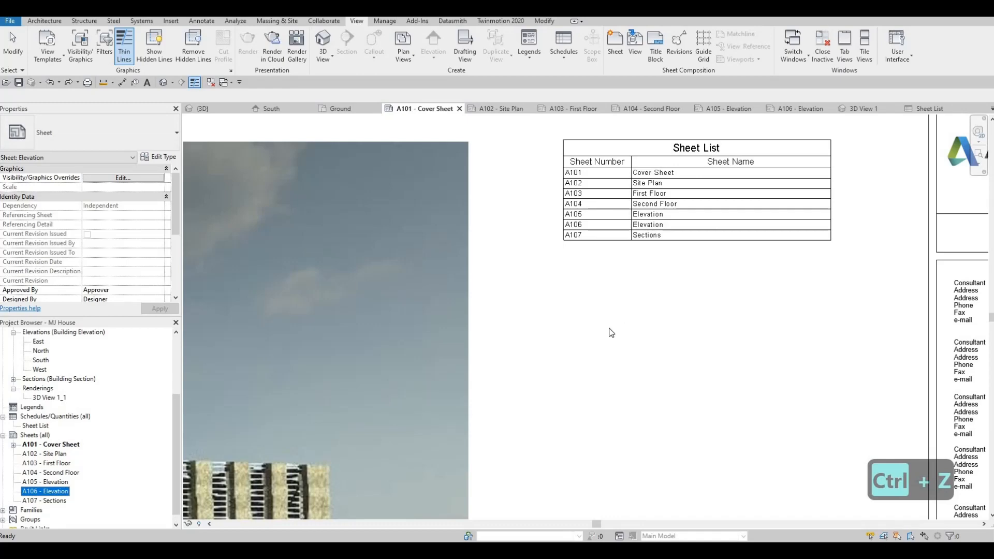
Check the whole cover sheet layout and open sheet A102 - Site Plan
scroll(609, 333, "down", 4)
middle_click_drag(588, 326, 633, 230)
scroll(633, 231, "down", 4)
middle_click_drag(515, 148, 502, 106)
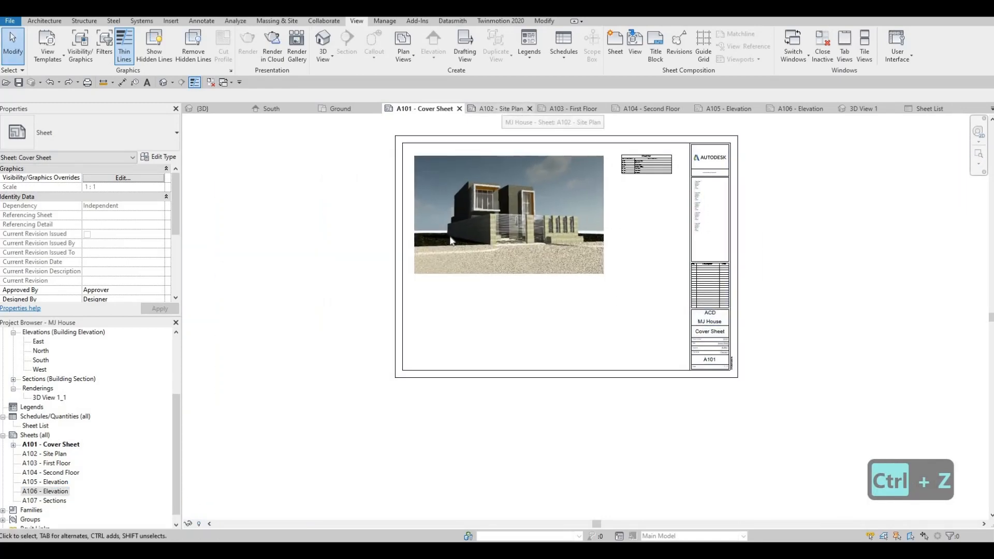
left_click(502, 106)
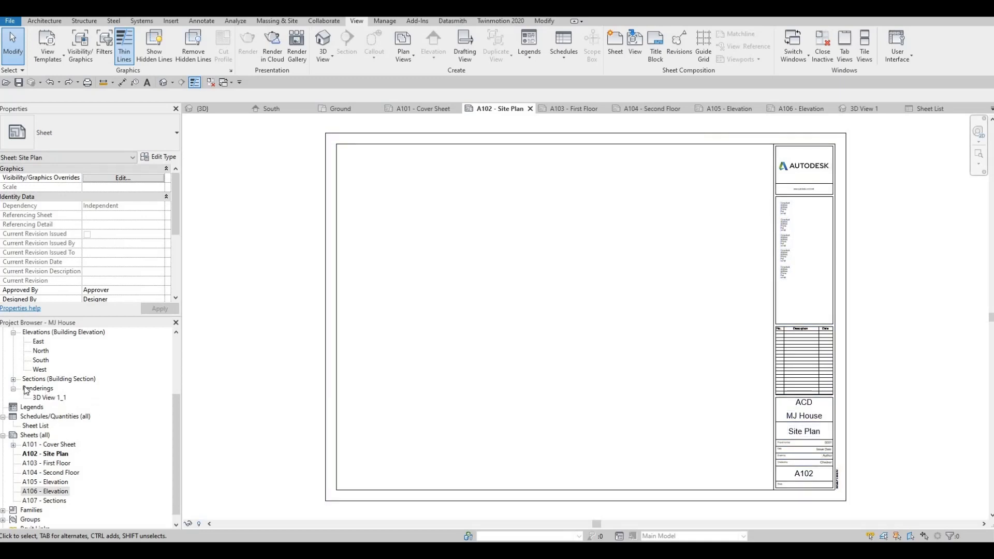
Open the Site floor plan and turn on Crop View, Crop Region Visible and Annotation Crop
scroll(47, 393, "up", 5)
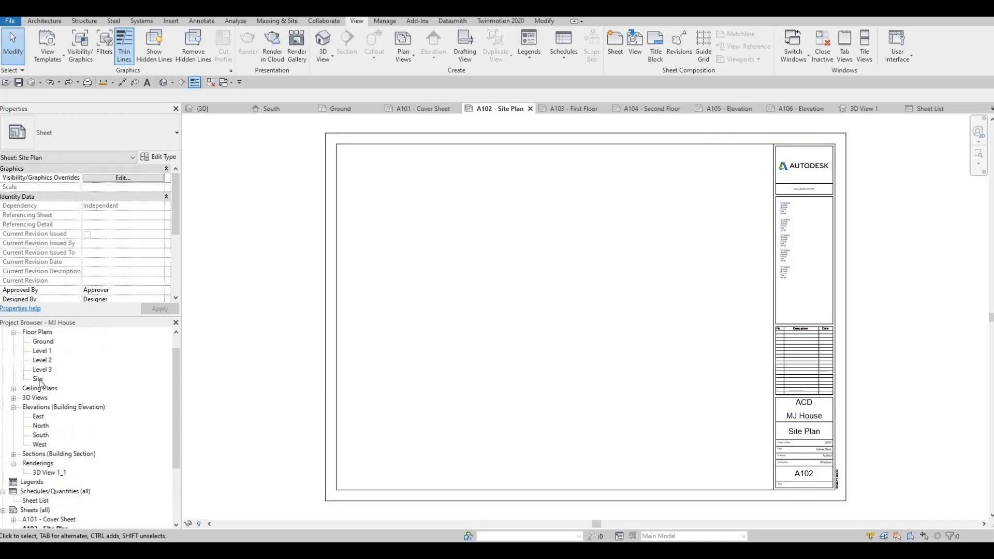
left_click(38, 379)
double_click(38, 380)
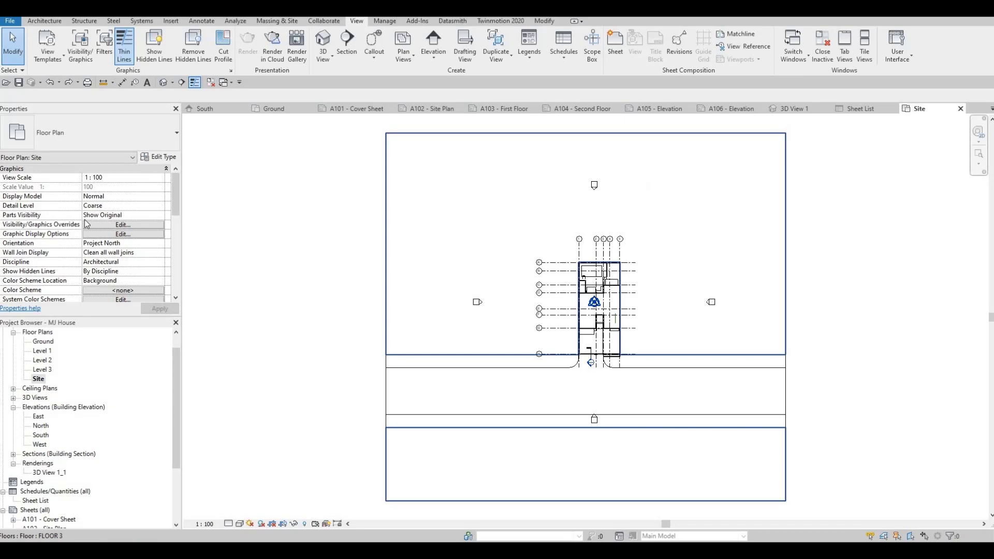
scroll(91, 222, "down", 3)
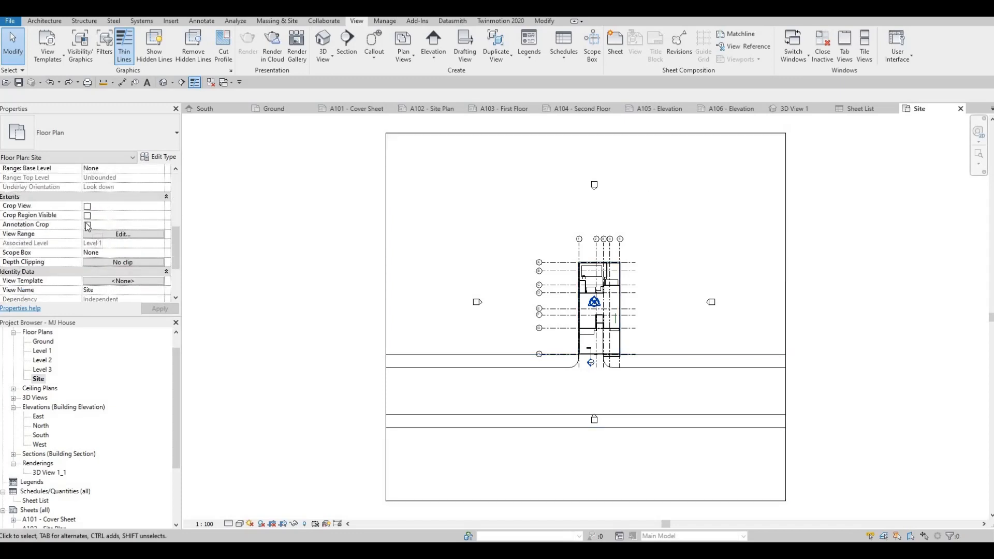
left_click(87, 206)
left_click(87, 215)
left_click(87, 225)
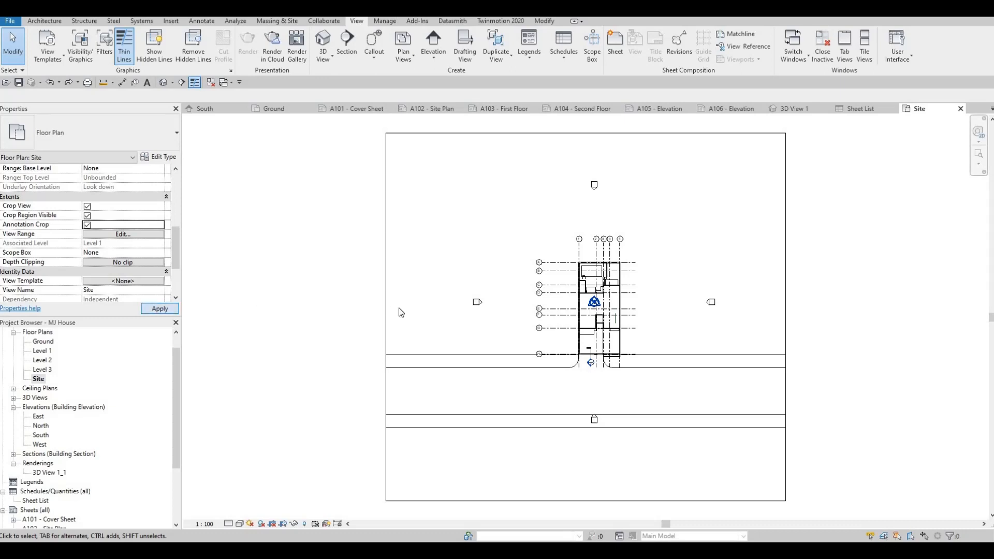
Tighten the Site view's crop region around the house and the road in front of it, and hide the crop boundary
scroll(422, 222, "down", 3)
left_click(443, 200)
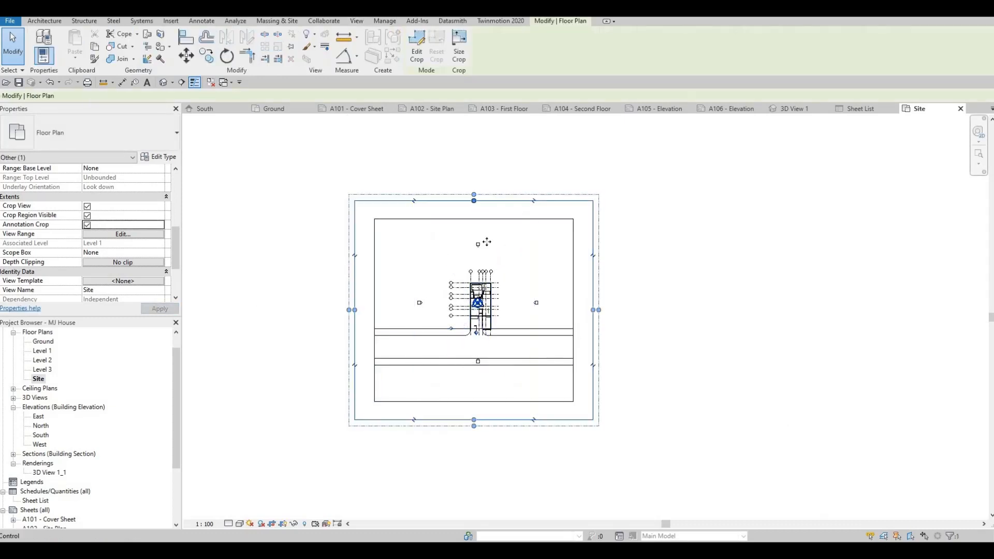
left_click_drag(487, 242, 486, 253)
left_click_drag(355, 336, 424, 324)
left_click_drag(509, 420, 508, 353)
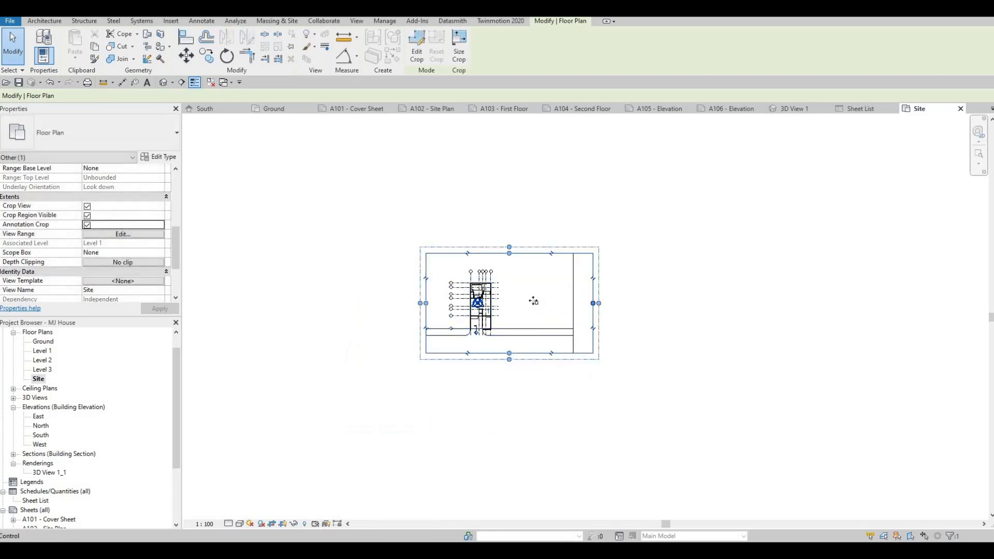
left_click_drag(533, 301, 526, 302)
left_click_drag(475, 355, 473, 374)
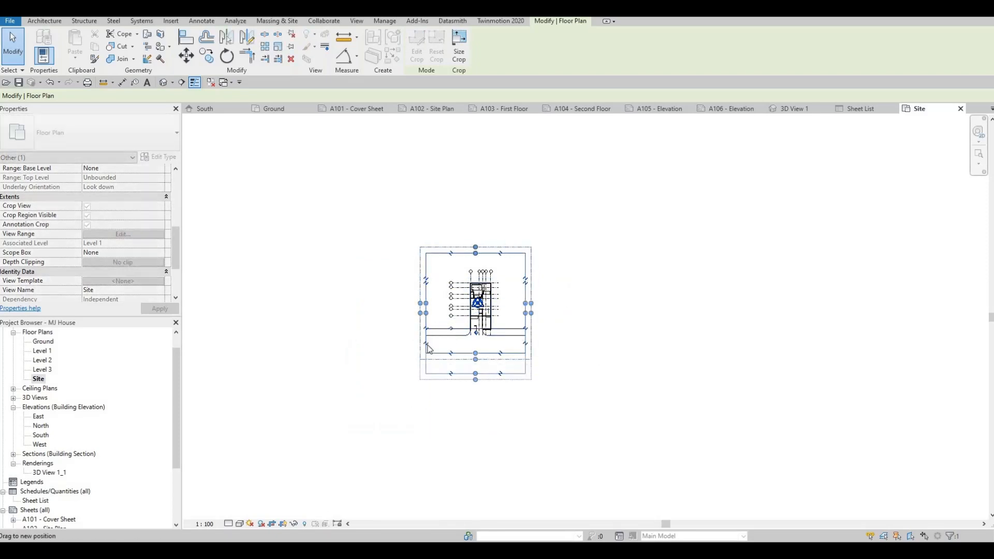
scroll(428, 346, "up", 3)
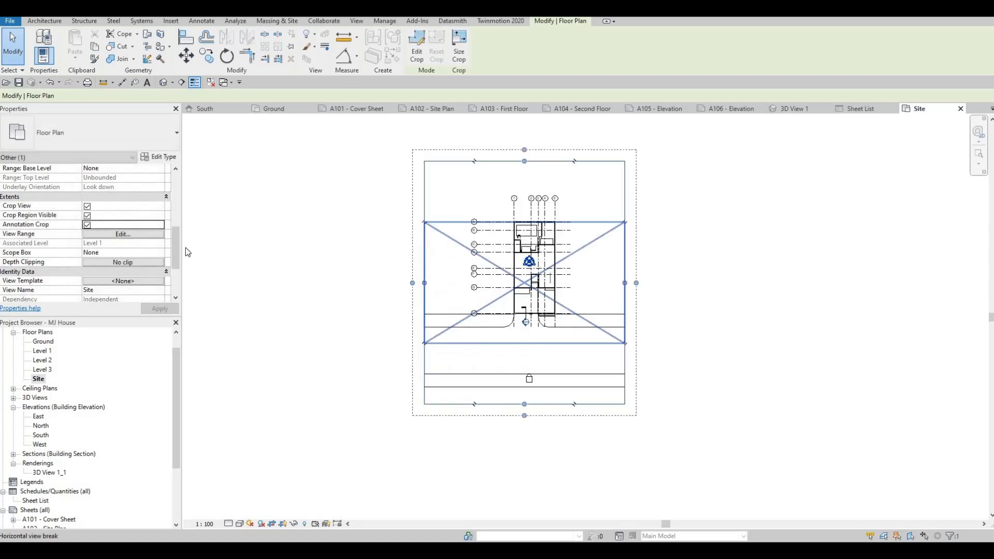
left_click(87, 216)
left_click(159, 308)
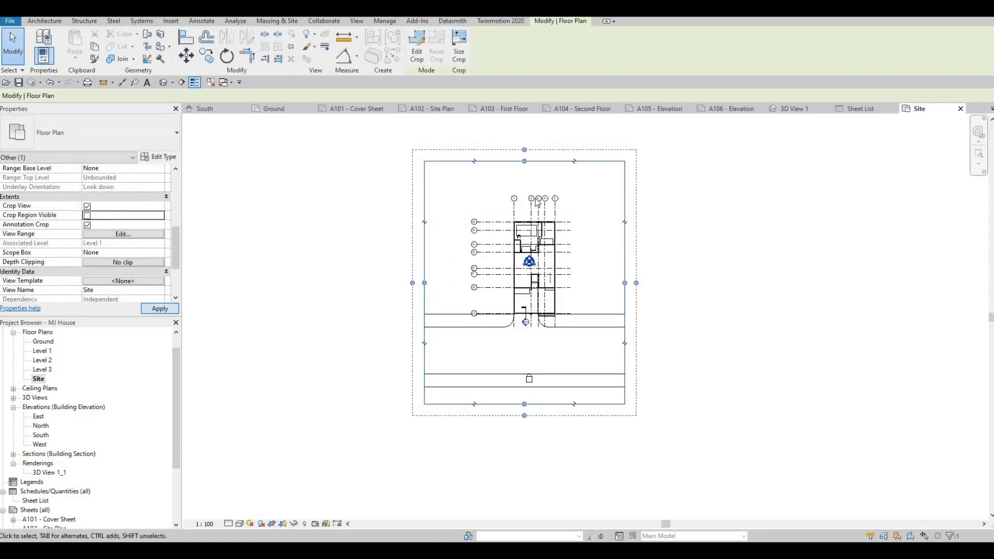
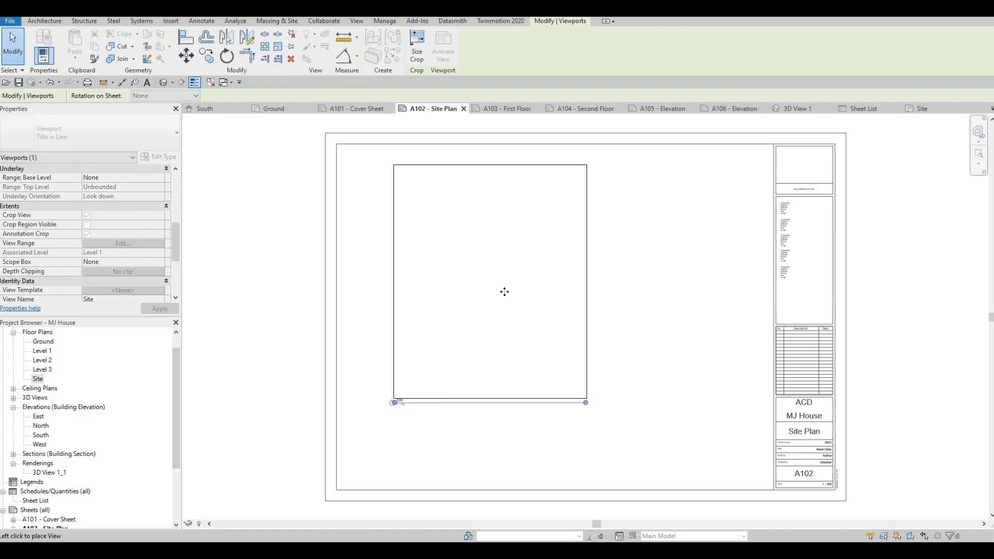
Place the Site floor plan on sheet A102 - Site Plan, left of the drawing area's centre, and inspect it for unwanted annotation marks
left_click(455, 352)
key("Escape")
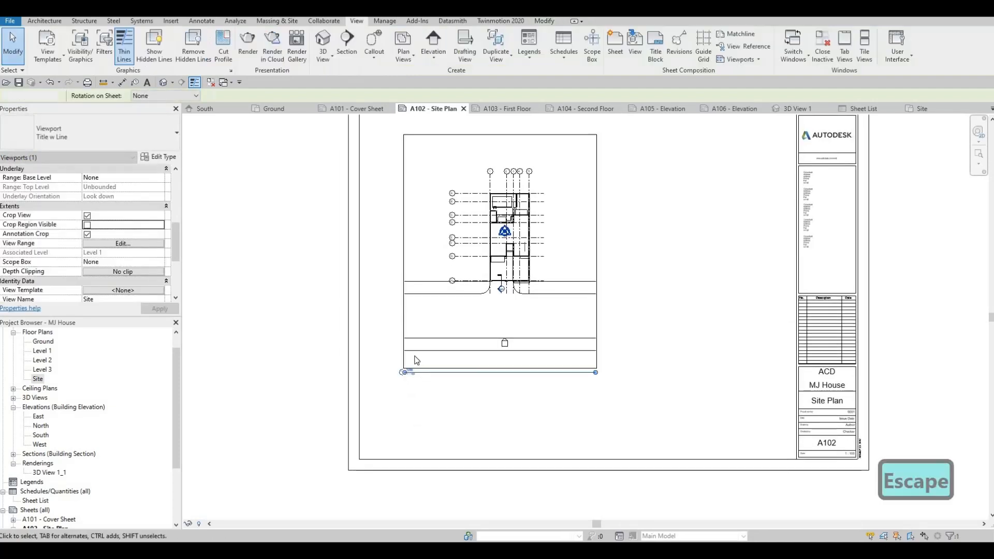
scroll(402, 361, "up", 5)
scroll(454, 366, "down", 5)
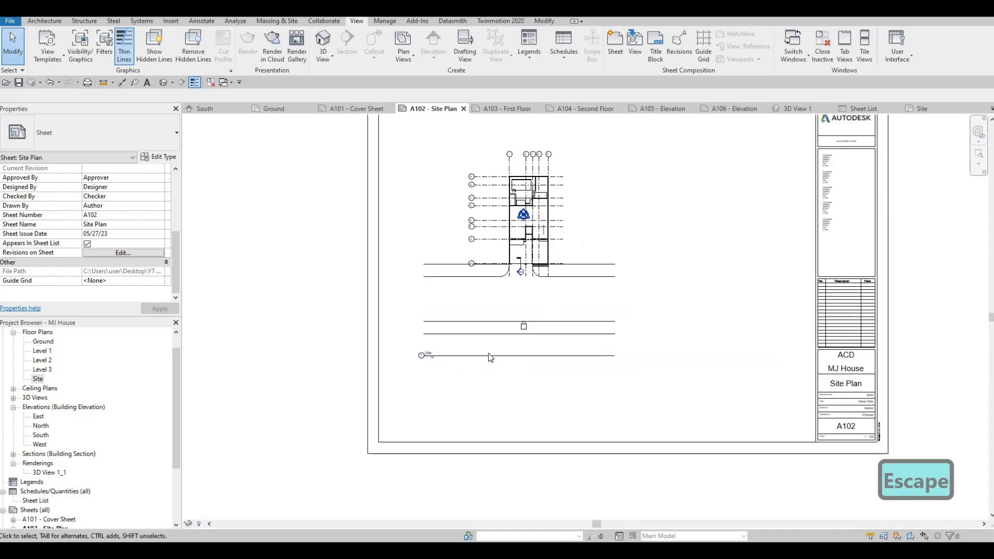
scroll(489, 356, "down", 1)
scroll(496, 332, "up", 3)
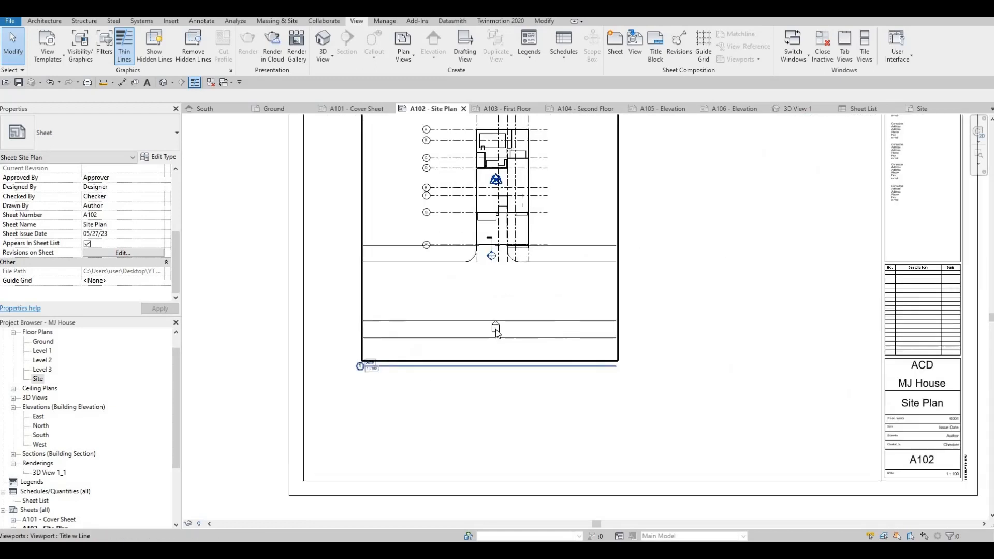
scroll(496, 332, "up", 1)
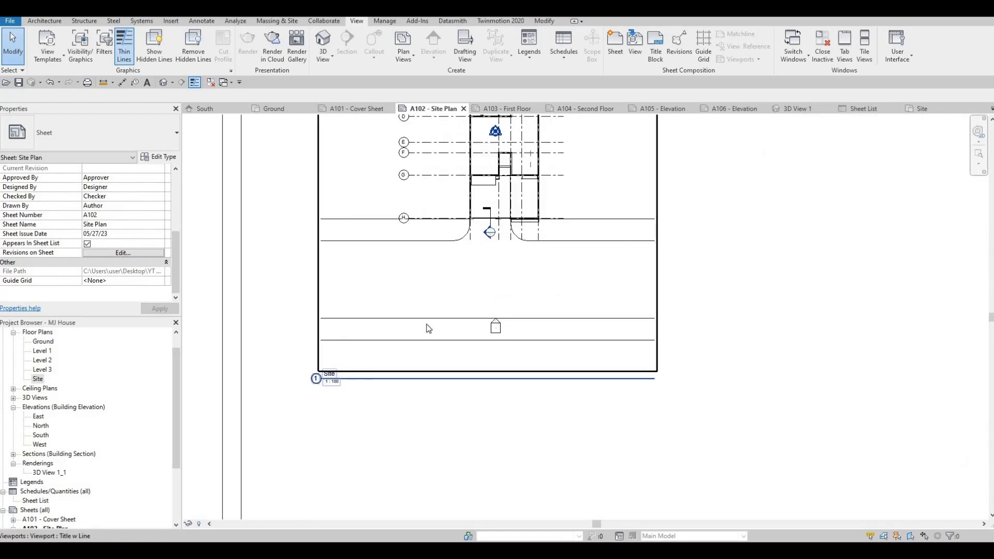
Hide the Elevations annotation category in the Site floor plan through its Visibility/Graphic Overrides
double_click(37, 380)
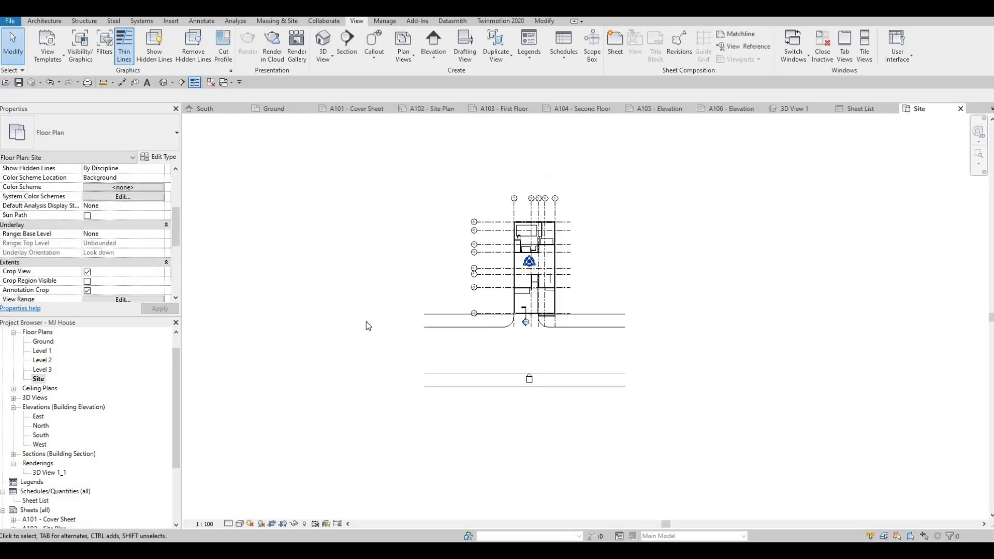
key("v")
key("g")
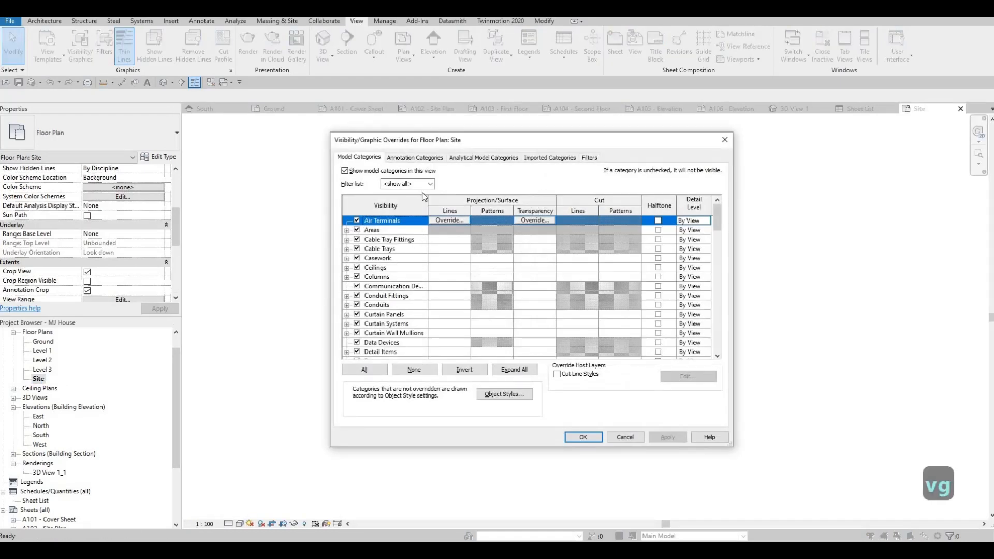
key("ctrl+Tab")
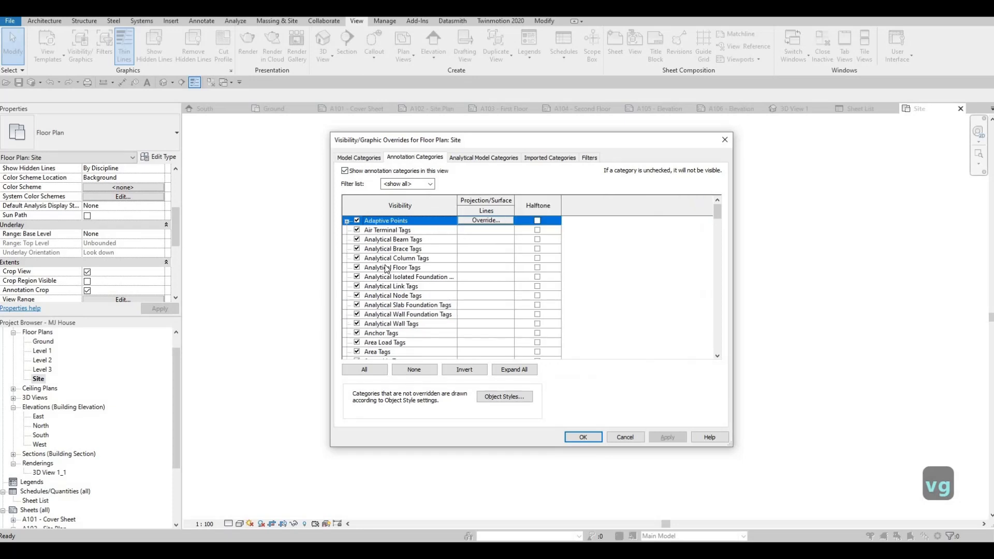
left_click(385, 267)
key("e")
scroll(411, 329, "down", 1)
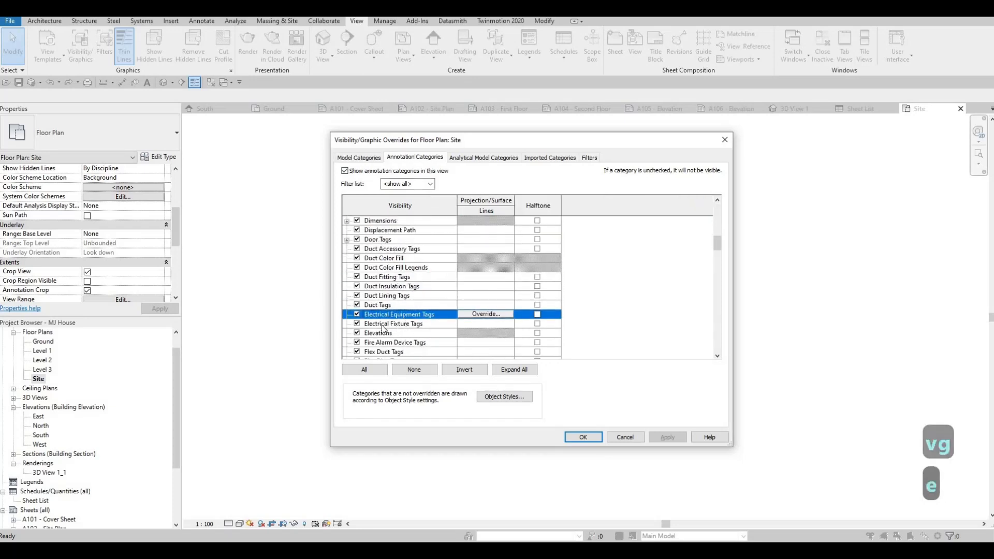
left_click(357, 333)
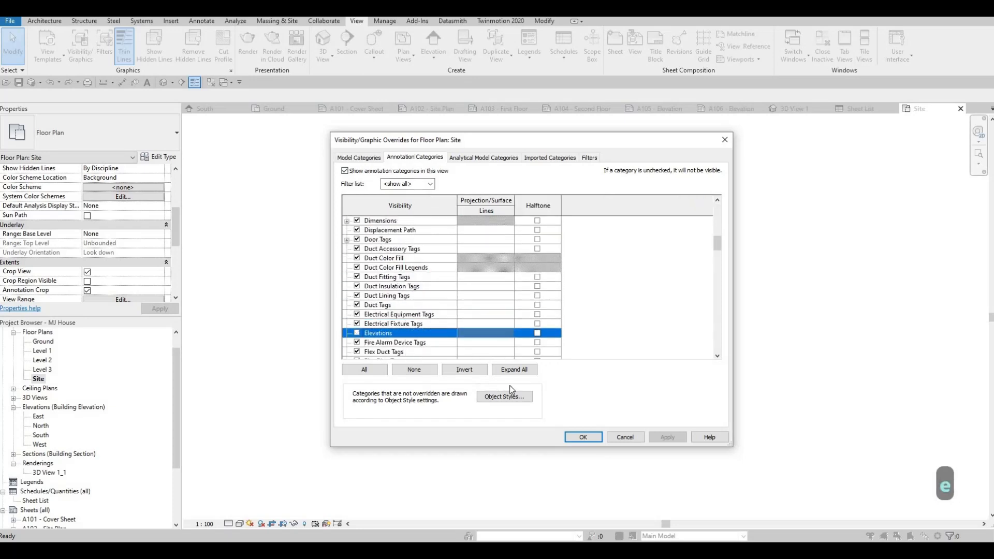
left_click(584, 438)
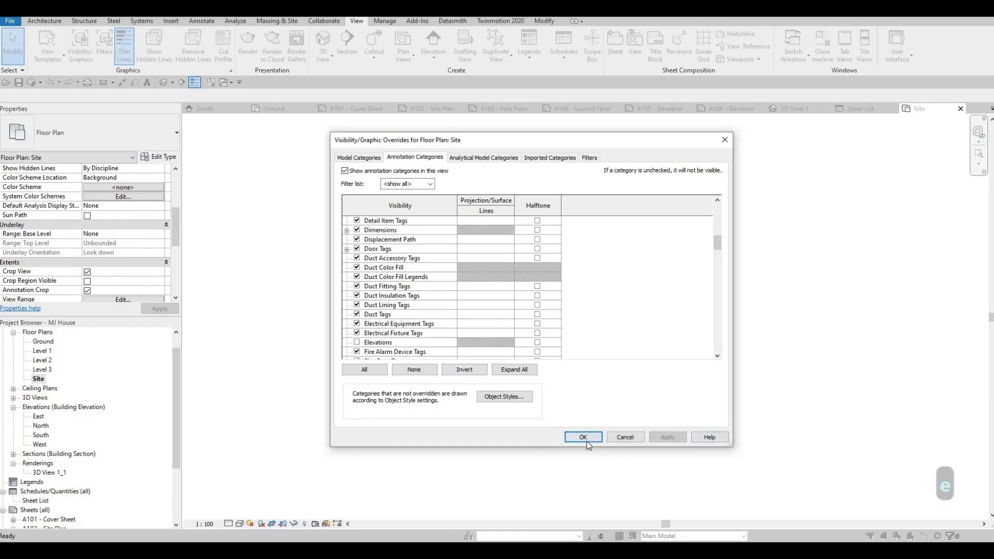
Select the section marker crossing grid line H at the front of the house in the Site plan
scroll(513, 347, "up", 3)
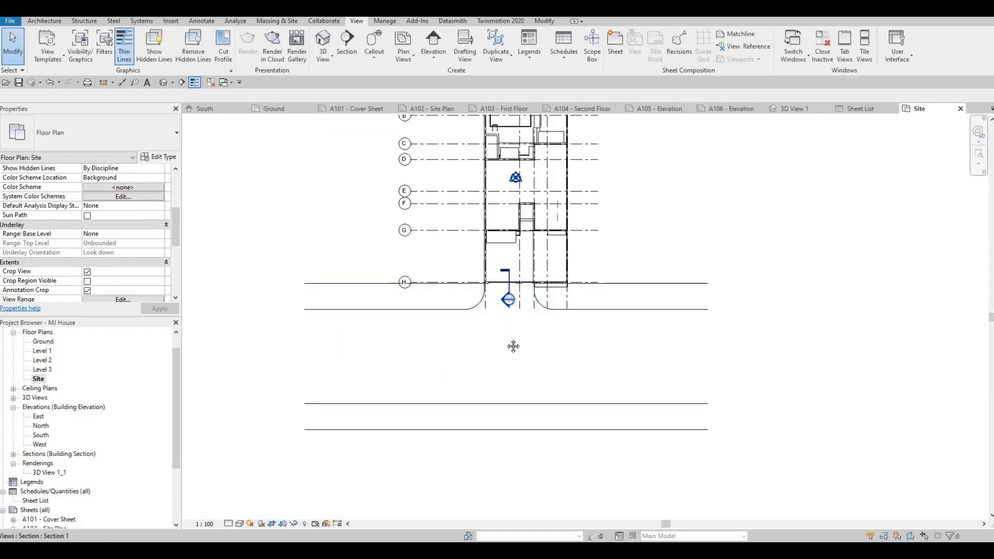
scroll(380, 342, "down", 2)
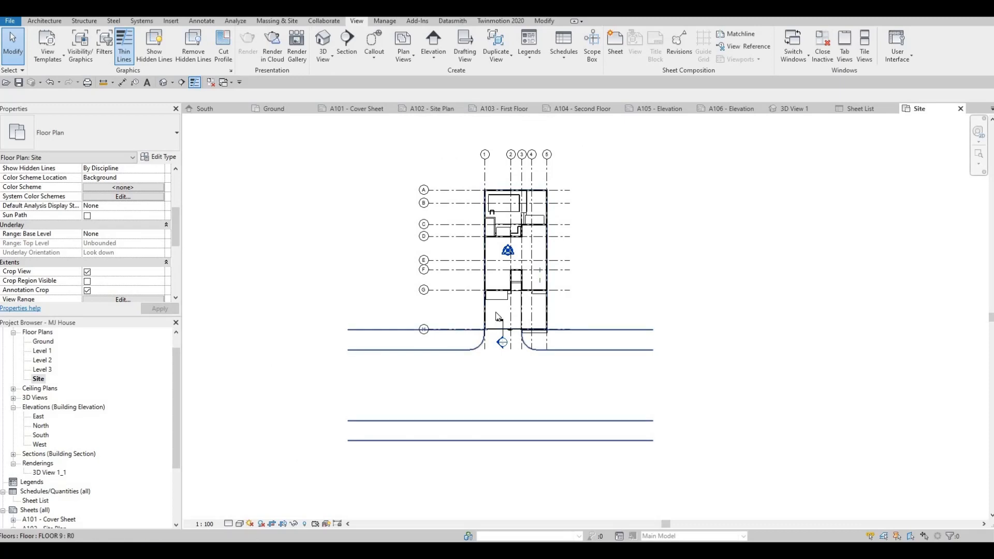
scroll(519, 331, "up", 3)
left_click(511, 337)
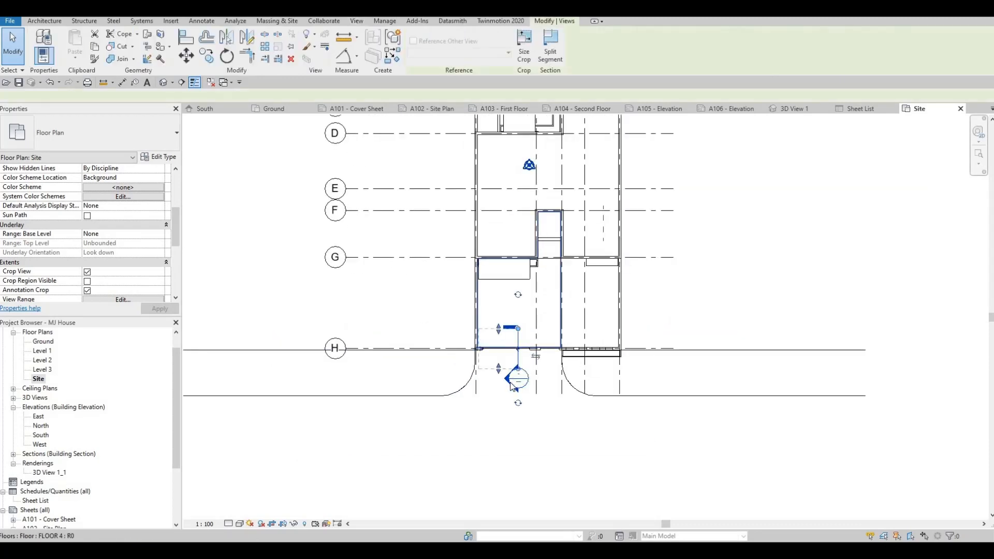
Extend the building section line and its crop past grid A, and its far clip just beyond grid 1, to an offset of about 3236
scroll(510, 396, "up", 1)
scroll(511, 396, "down", 2)
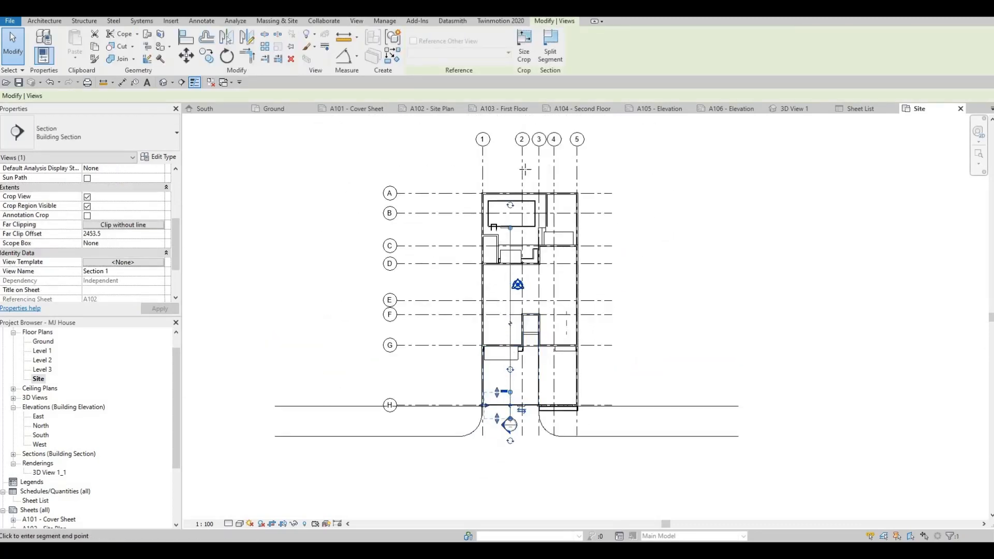
left_click_drag(527, 177, 511, 163)
left_click_drag(496, 391, 496, 188)
left_click_drag(486, 300, 471, 294)
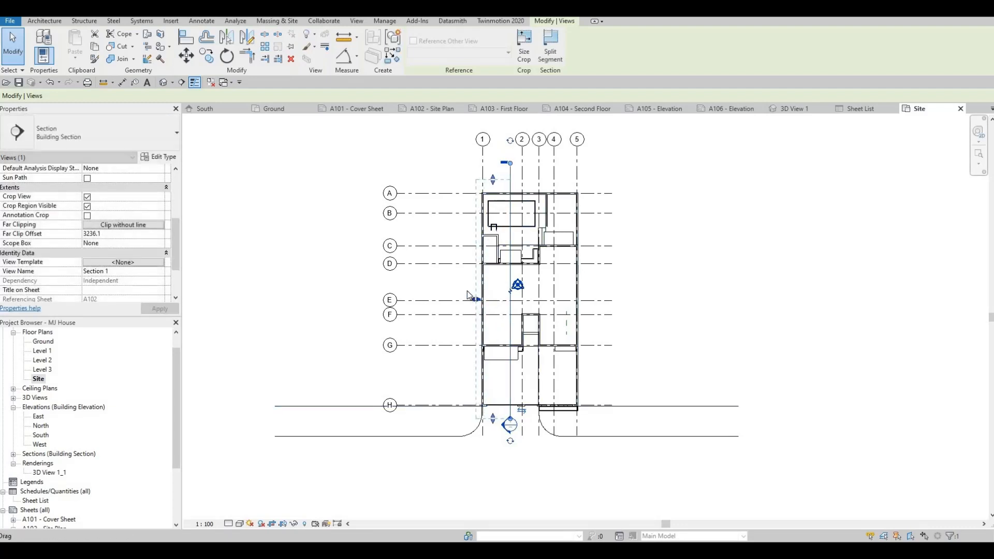
Draw a horizontal building section across the full width of the house between grids D and E
key("F1")
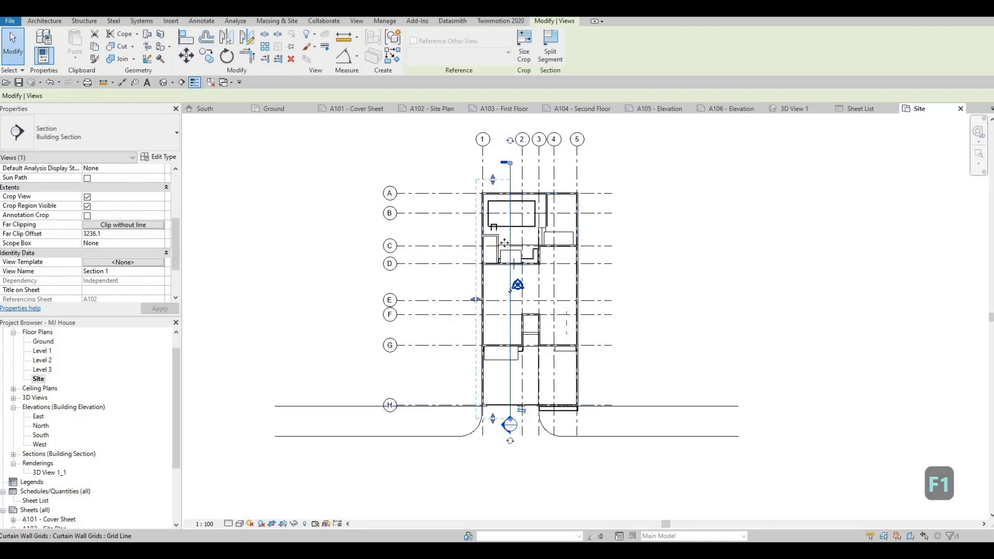
left_click(182, 82)
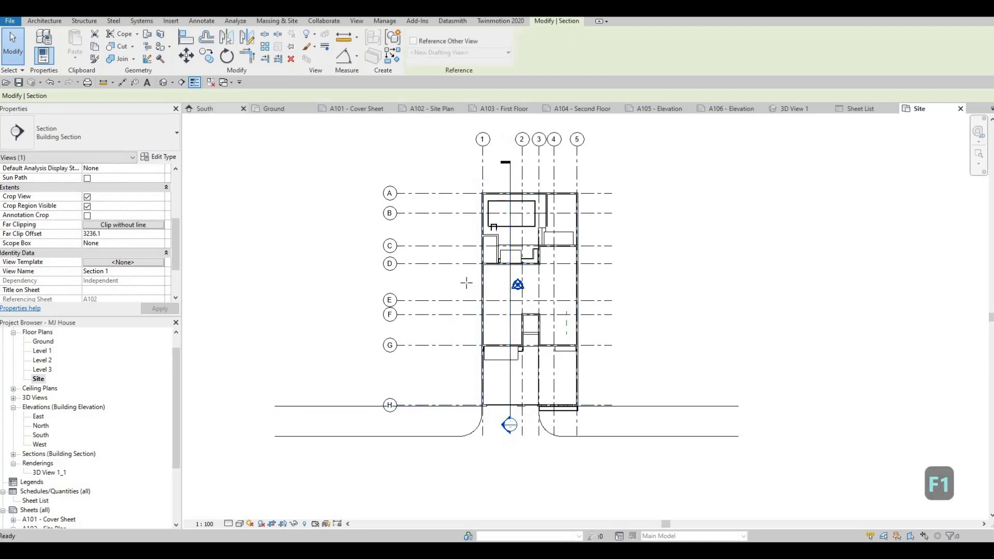
left_click(460, 281)
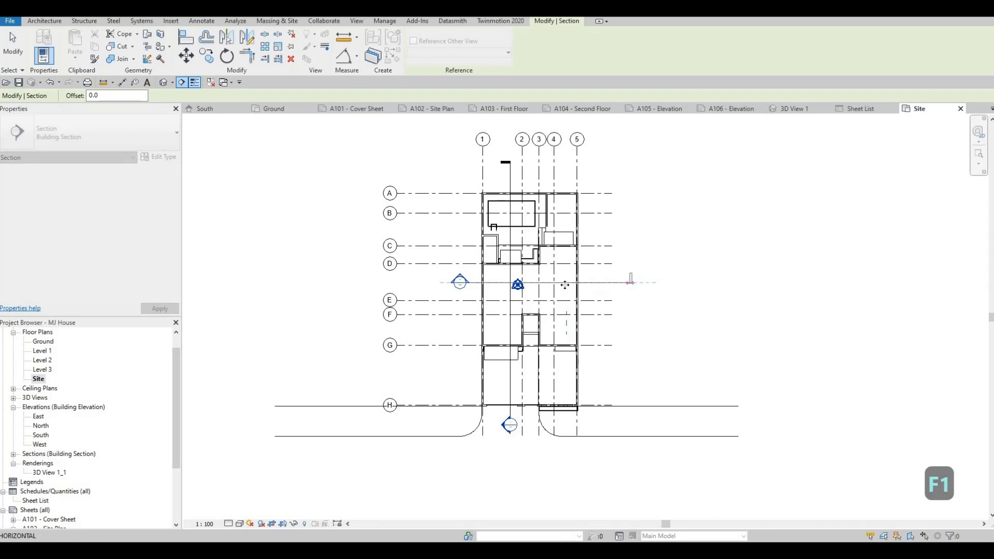
left_click(631, 283)
key("Escape")
key("Escape")
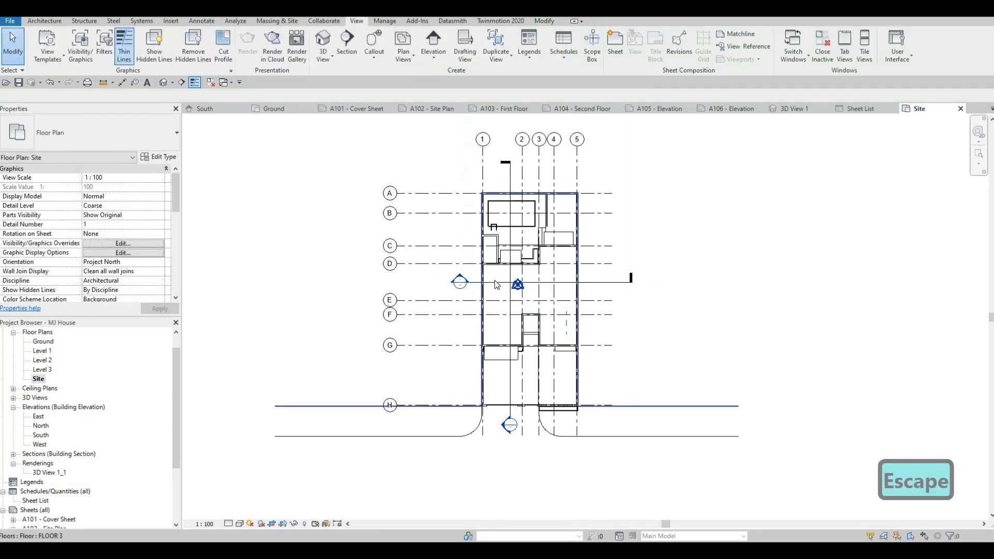
Reduce the horizontal section's view depth so its far clip ends just beyond grid C
mouse_move(491, 306)
left_mouse_down()
mouse_move(492, 316)
mouse_move(495, 292)
left_mouse_up()
middle_click_drag(512, 203, 508, 269)
scroll(508, 270, "down", 3)
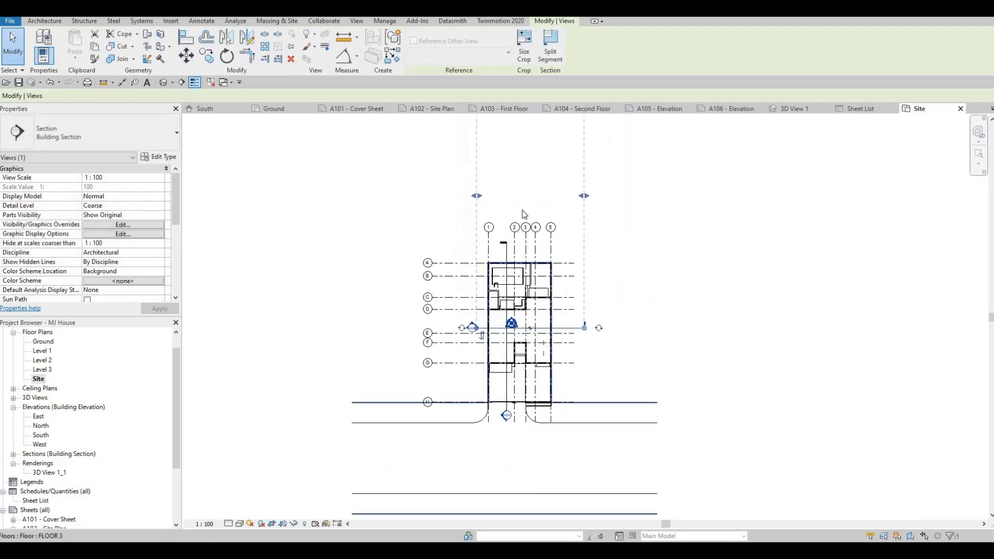
scroll(523, 213, "down", 3)
middle_click_drag(529, 137, 535, 181)
left_click_drag(530, 162, 488, 338)
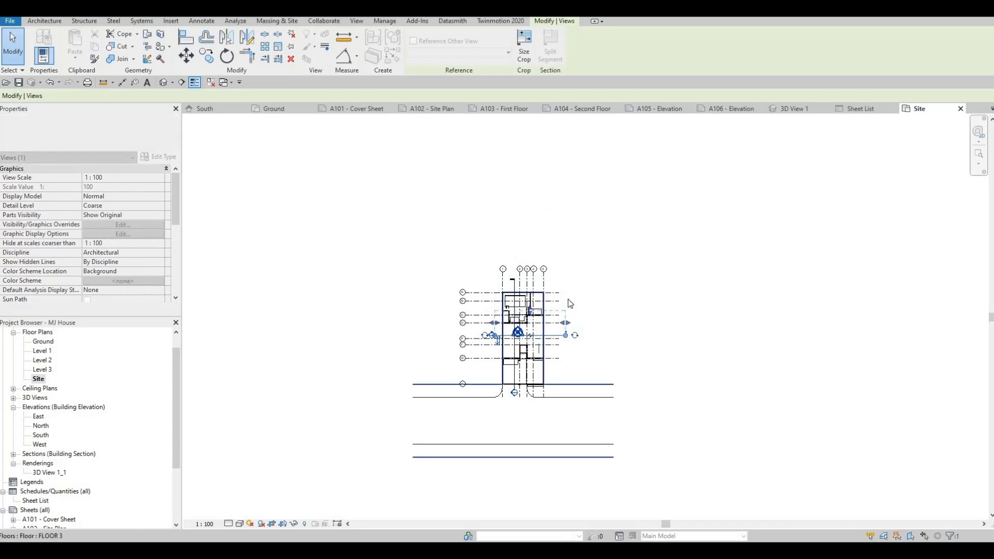
scroll(498, 333, "up", 5)
left_click_drag(607, 254, 607, 261)
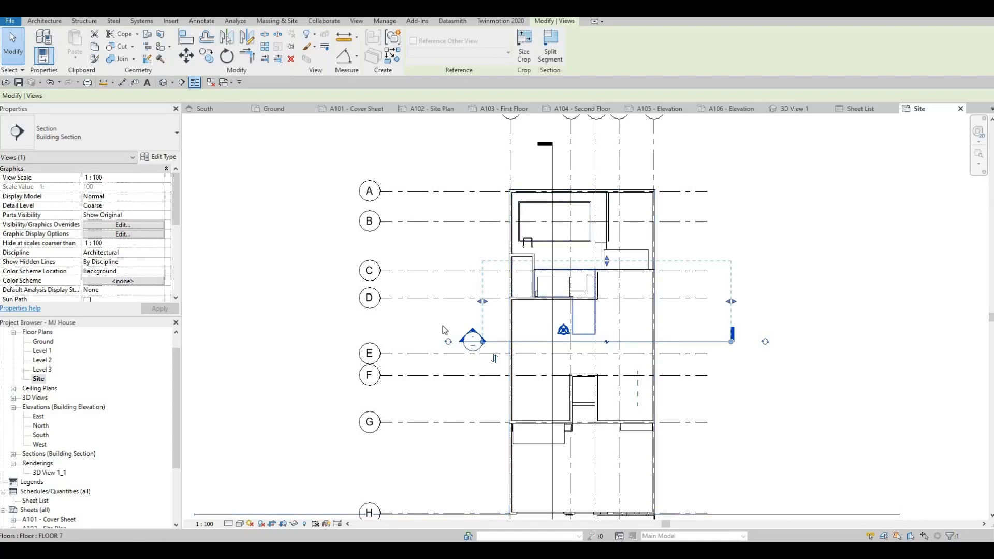
scroll(442, 343, "down", 2)
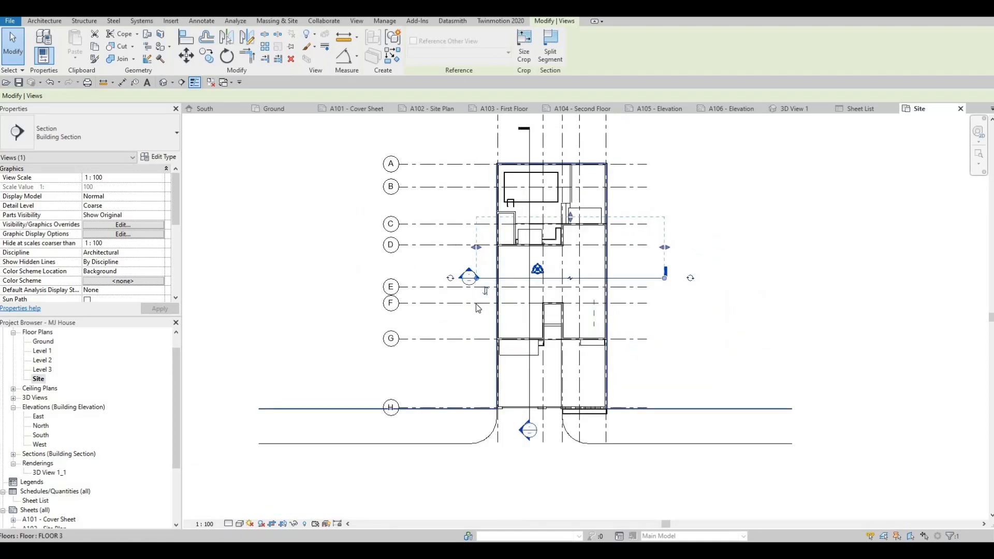
scroll(484, 302, "down", 2)
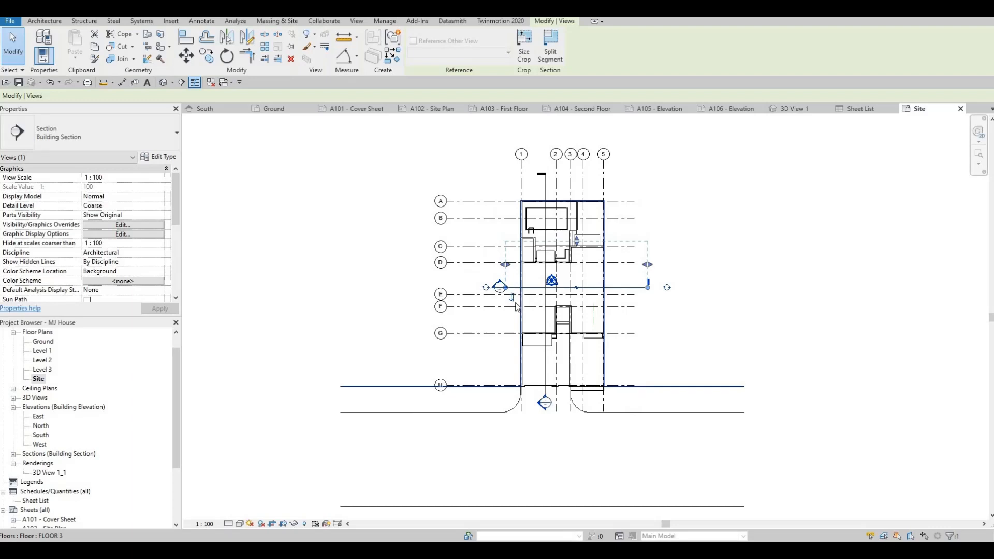
scroll(516, 307, "up", 2)
key("Escape")
key("Escape")
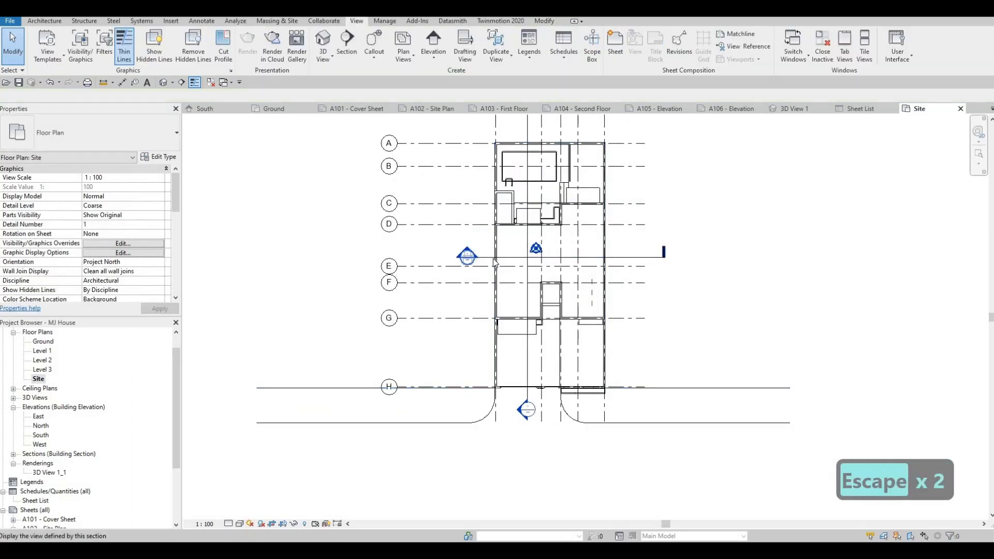
left_click(494, 263)
key("Escape")
key("Escape")
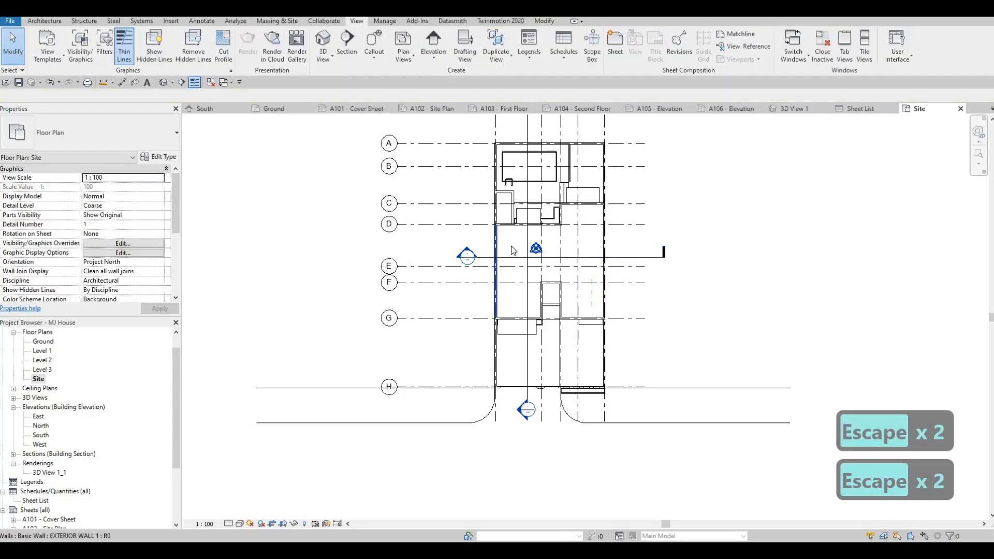
Hide the Sections annotation category in the Site floor plan's visibility/graphic overrides
key("v")
key("g")
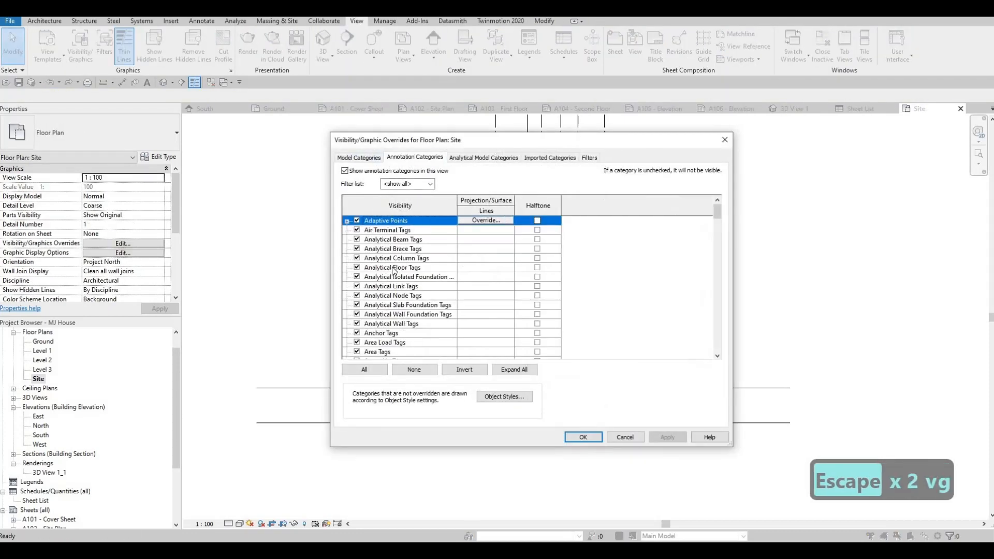
left_click(395, 270)
key("s")
scroll(394, 350, "down", 2)
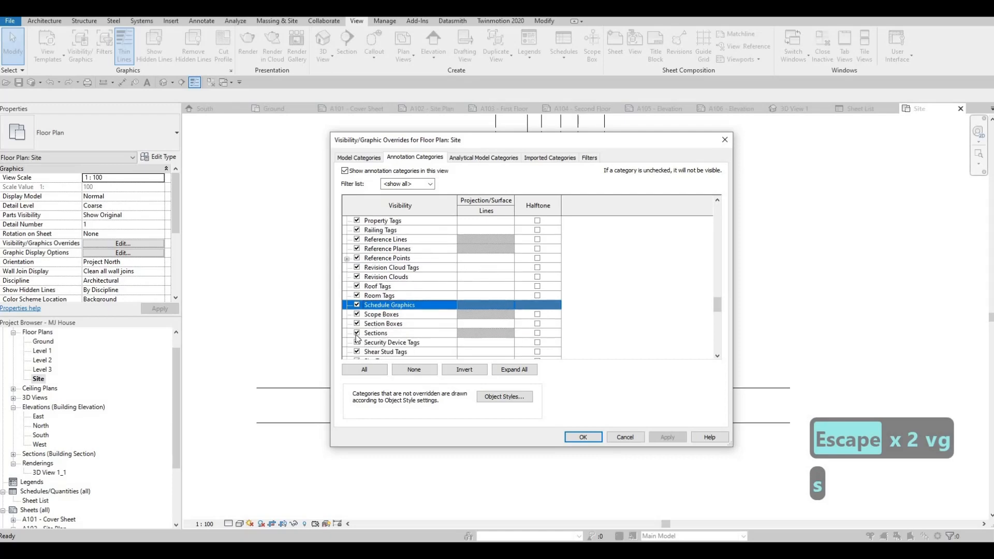
left_click(357, 333)
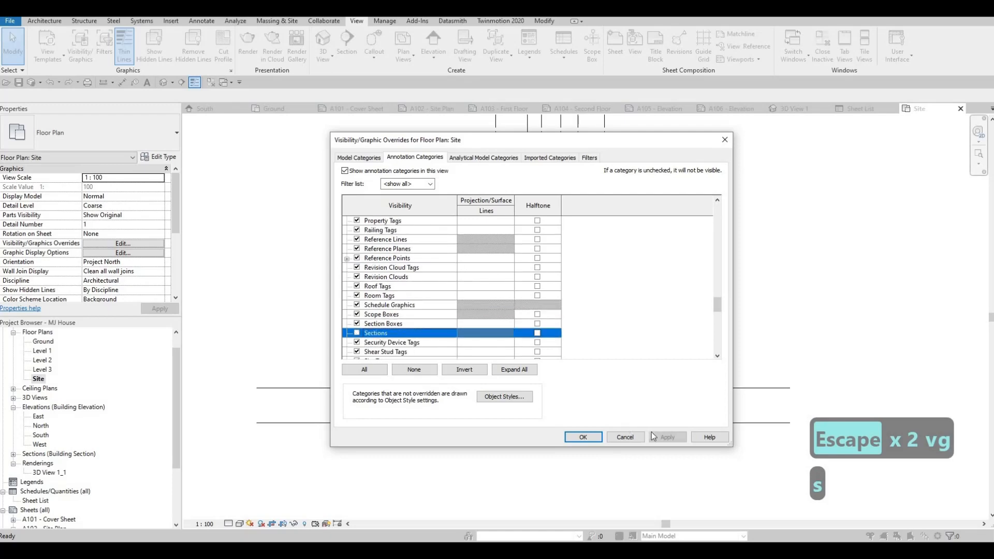
left_click(584, 437)
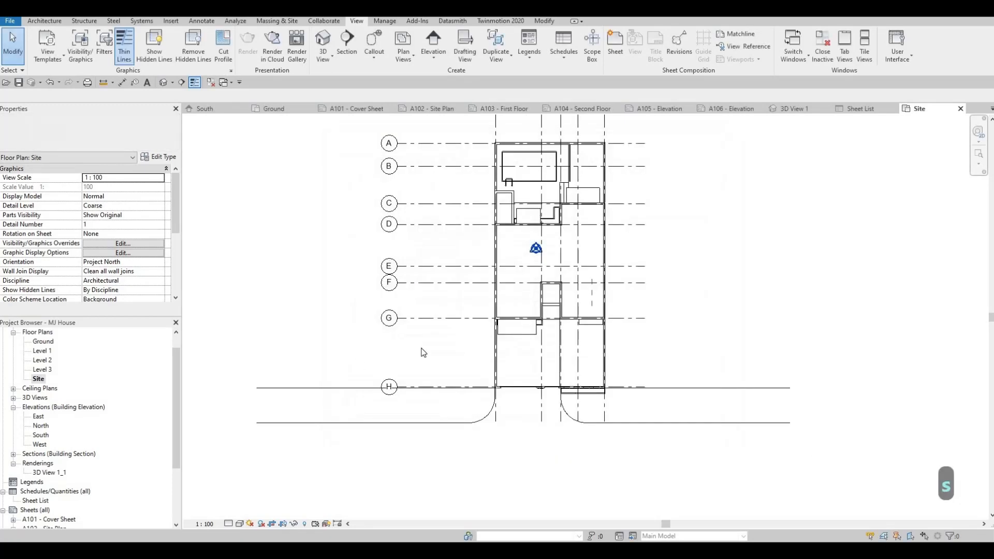
Switch to sheet A102 - Site Plan and shift the Site view title to the right beneath its viewport
double_click(42, 352)
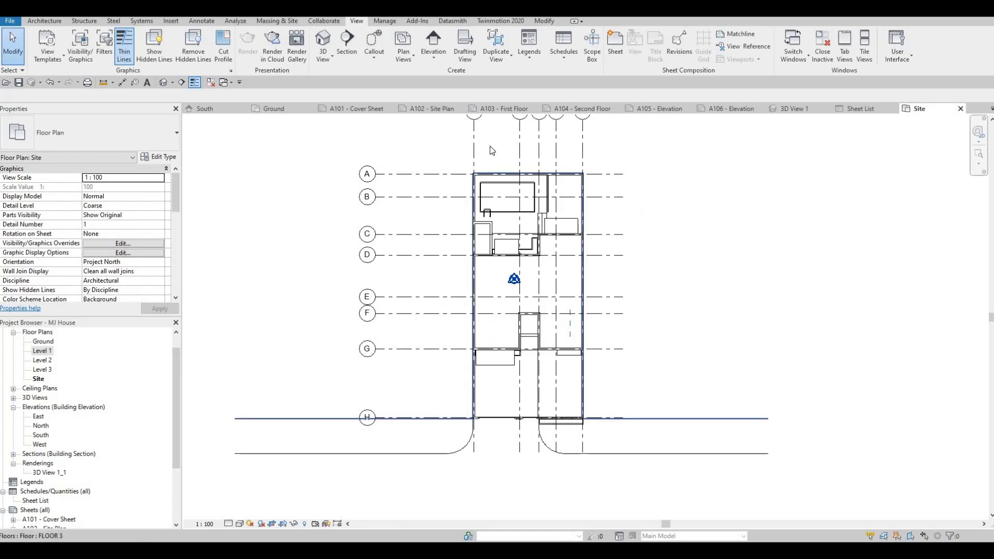
left_click(433, 109)
scroll(486, 295, "down", 5)
middle_click_drag(534, 288, 533, 311)
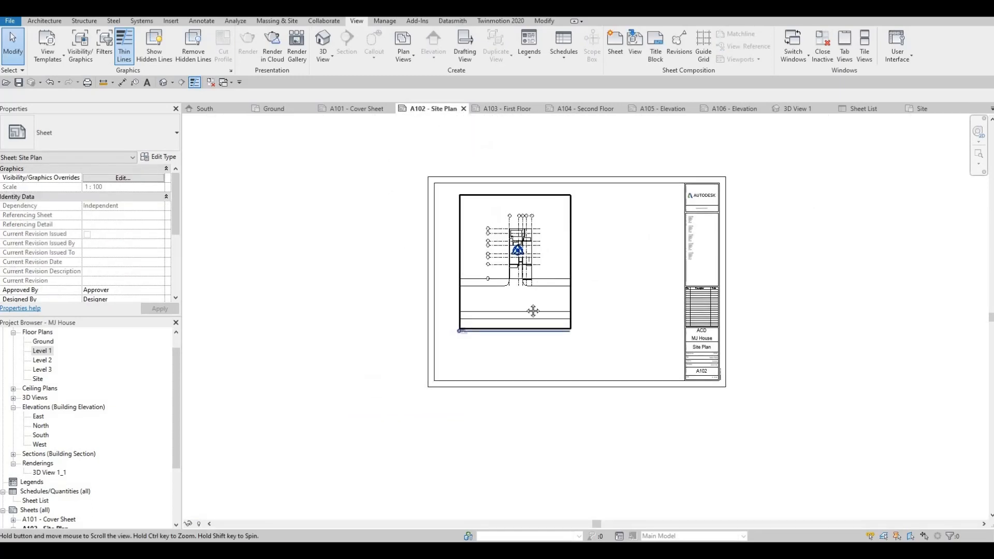
scroll(482, 295, "up", 4)
key("Escape")
key("Escape")
scroll(460, 303, "up", 3)
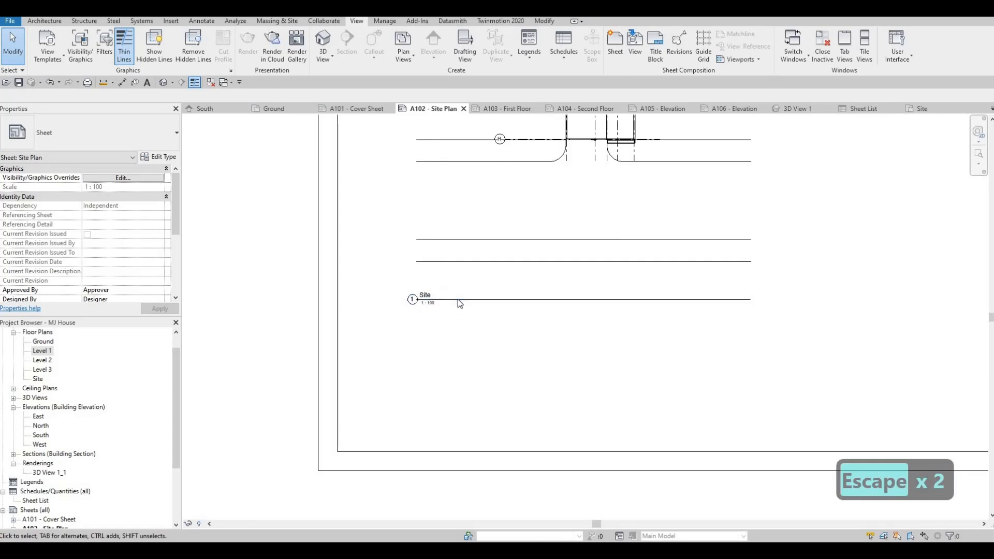
left_click_drag(441, 299, 504, 301)
scroll(510, 285, "down", 3)
key("Escape")
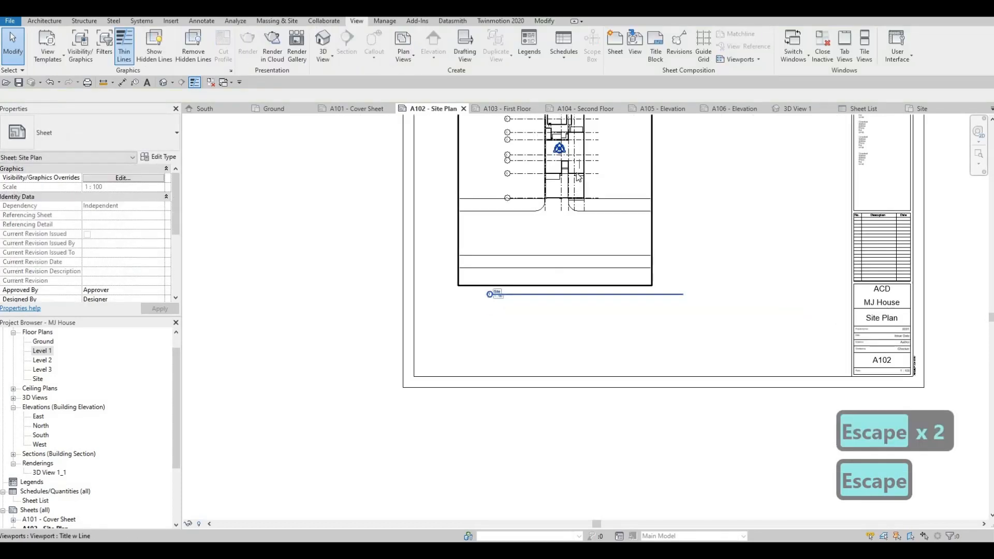
Shorten the Site view title's line so it extends only slightly past the title text
left_click(678, 295)
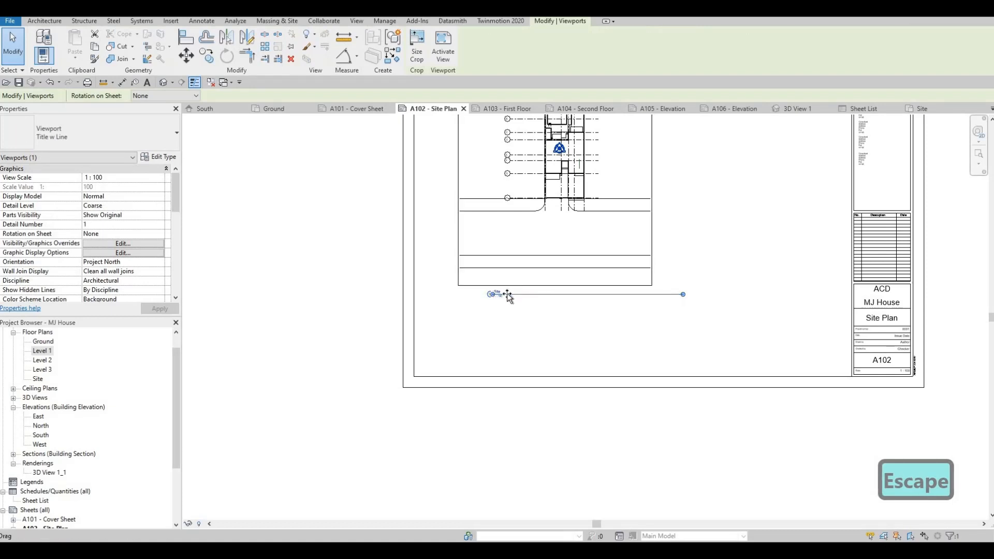
mouse_move(508, 293)
left_mouse_down()
mouse_move(498, 295)
mouse_move(509, 295)
left_mouse_up()
scroll(501, 293, "up", 5)
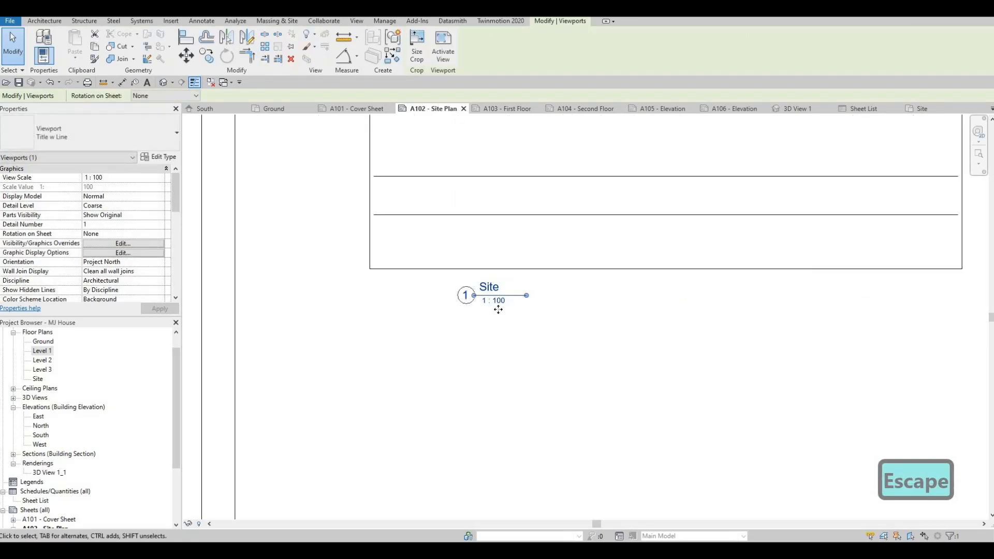
scroll(498, 309, "down", 3)
key("Escape")
key("Escape")
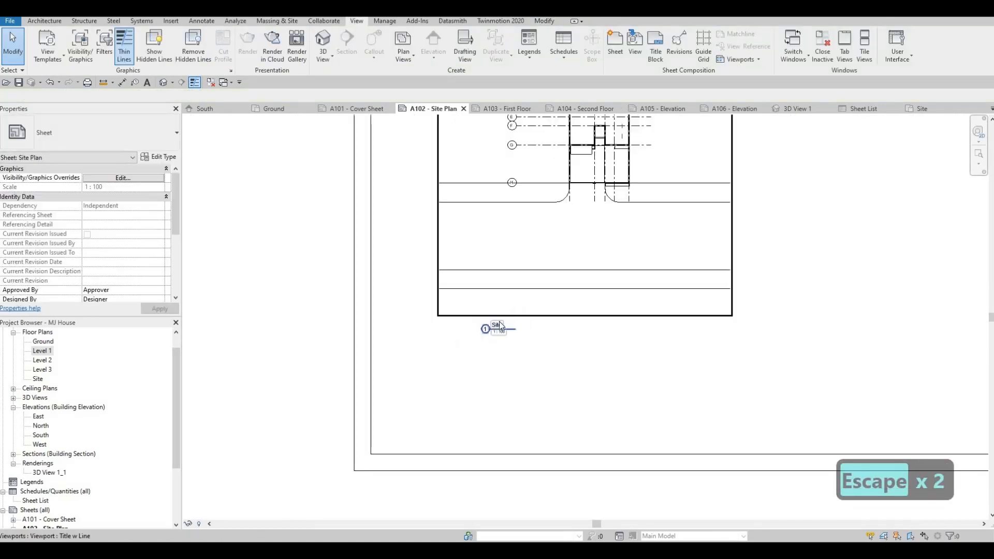
Move the shortened Site view title a little further right beneath the viewport
left_click(499, 332)
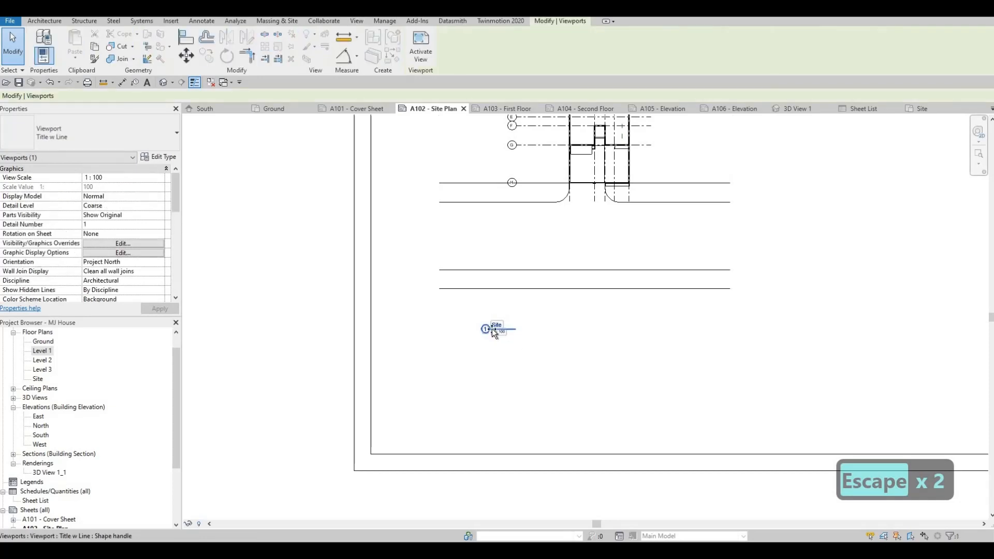
left_click_drag(494, 331, 555, 315)
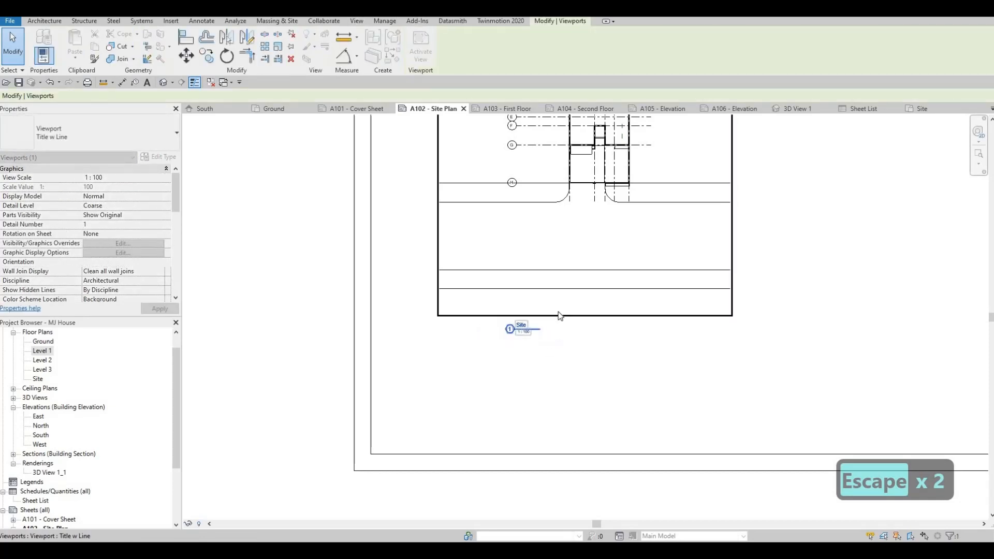
key("Escape")
key("Escape")
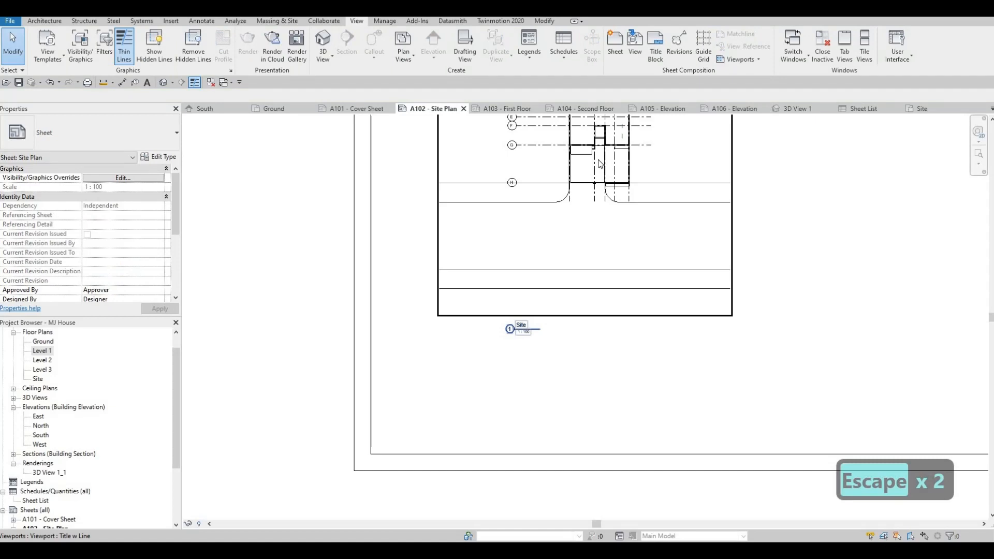
Readjust the end of the Site view title line so it sits closer to the scale text
left_click(542, 335)
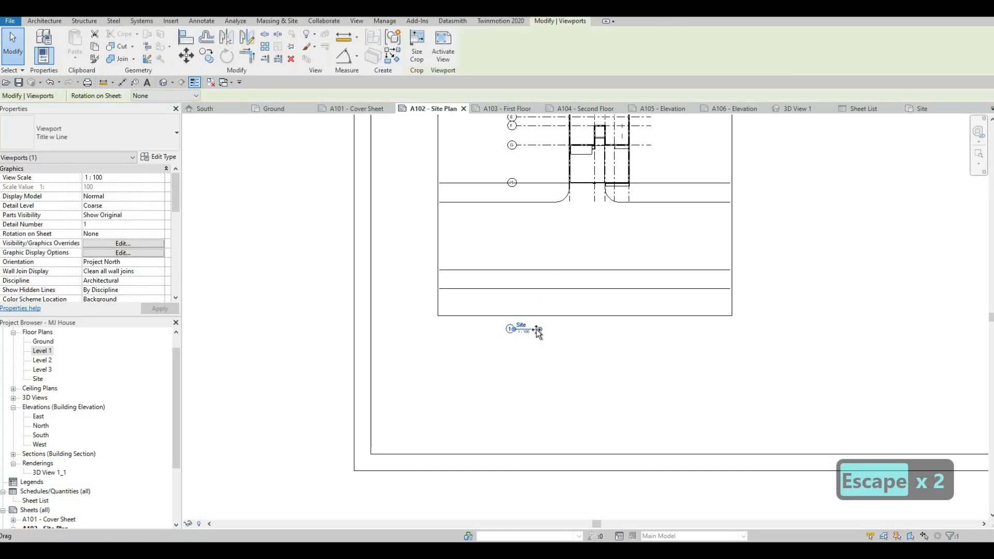
left_click_drag(539, 331, 596, 331)
left_click_drag(595, 330, 555, 327)
key("Escape")
key("Escape")
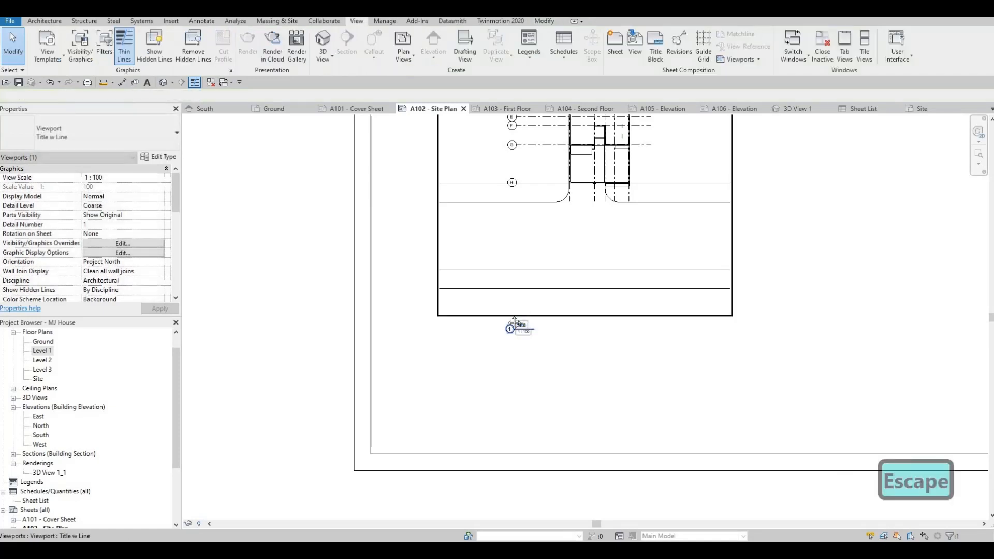
Move the Site view title back toward the viewport's left edge and clear the selection
scroll(564, 316, "down", 3)
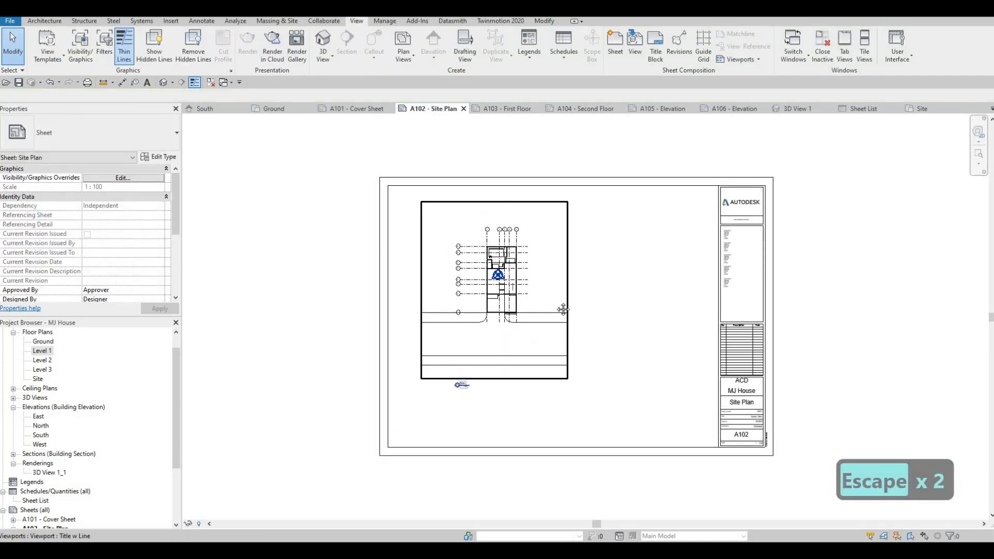
scroll(522, 359, "up", 3)
scroll(522, 359, "up", 2)
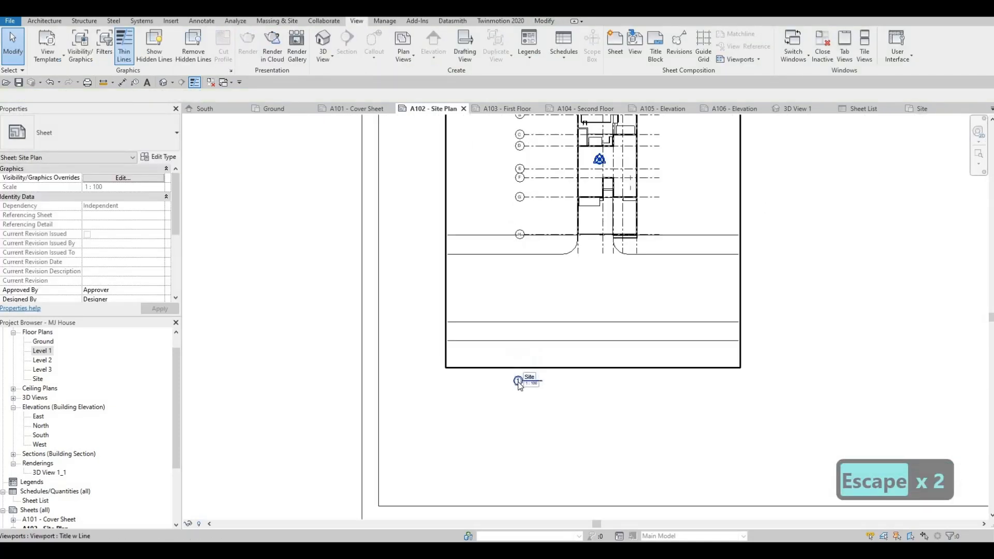
left_click_drag(518, 380, 496, 380)
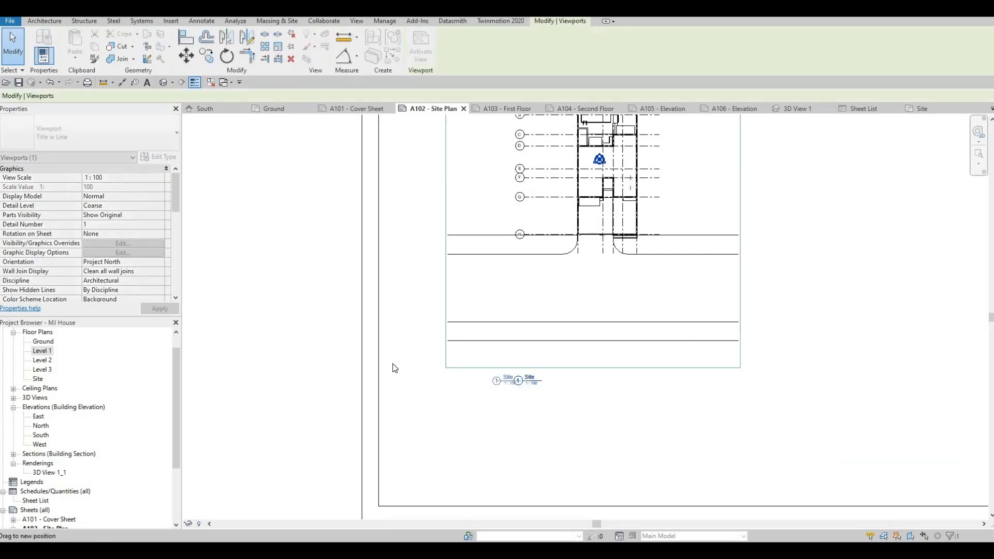
key("Escape")
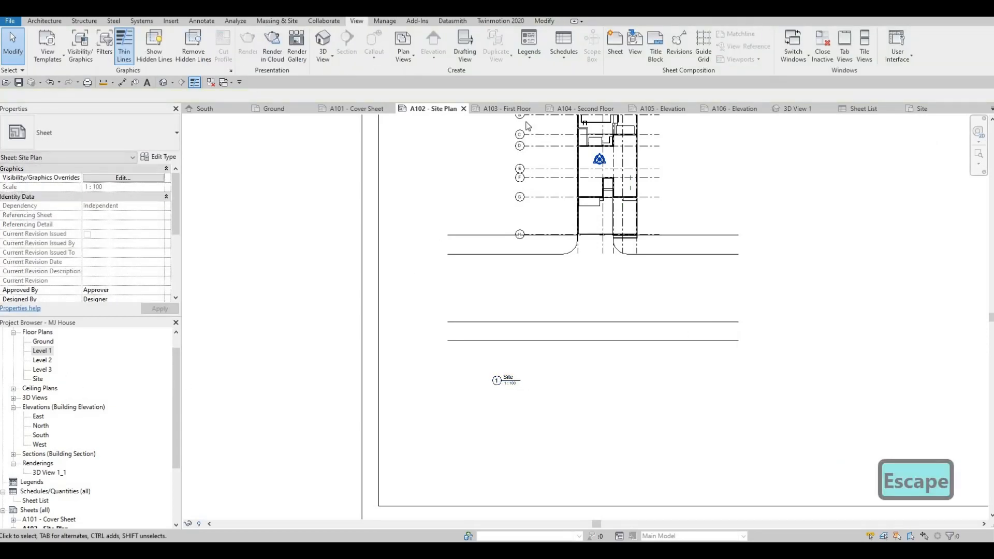
Try to place the Level 1 floor plan on the A103 - First Floor sheet
left_click(505, 109)
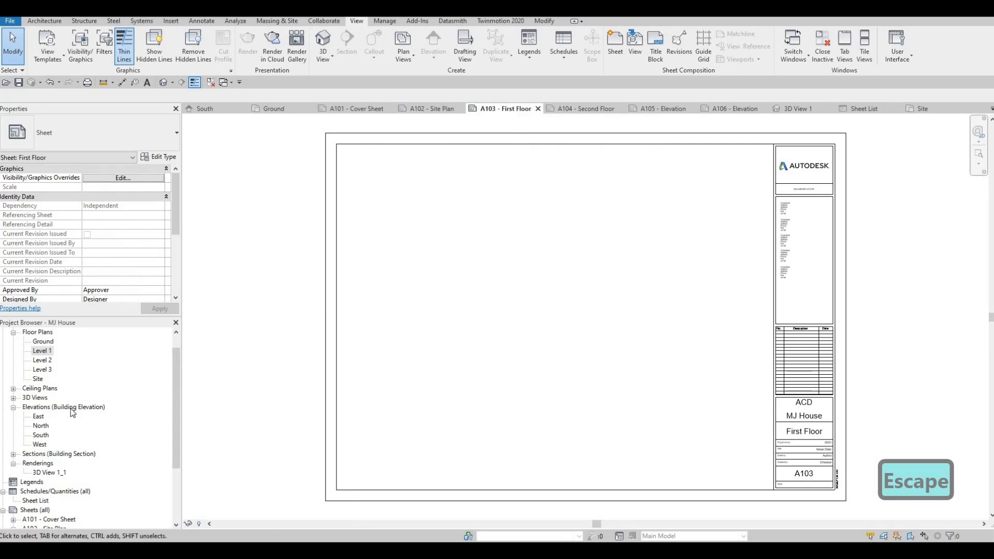
left_click(44, 352)
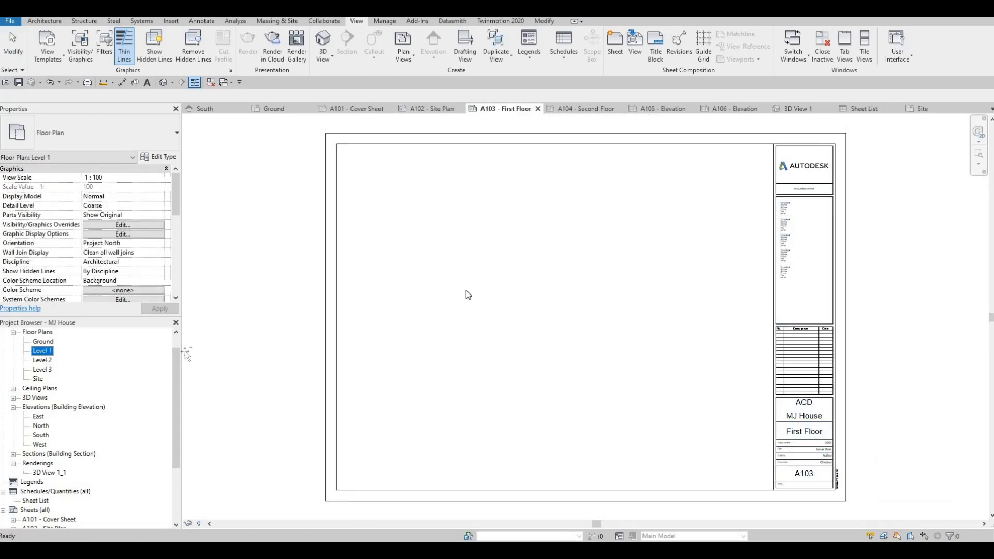
left_click_drag(466, 291, 545, 296)
scroll(545, 306, "down", 2)
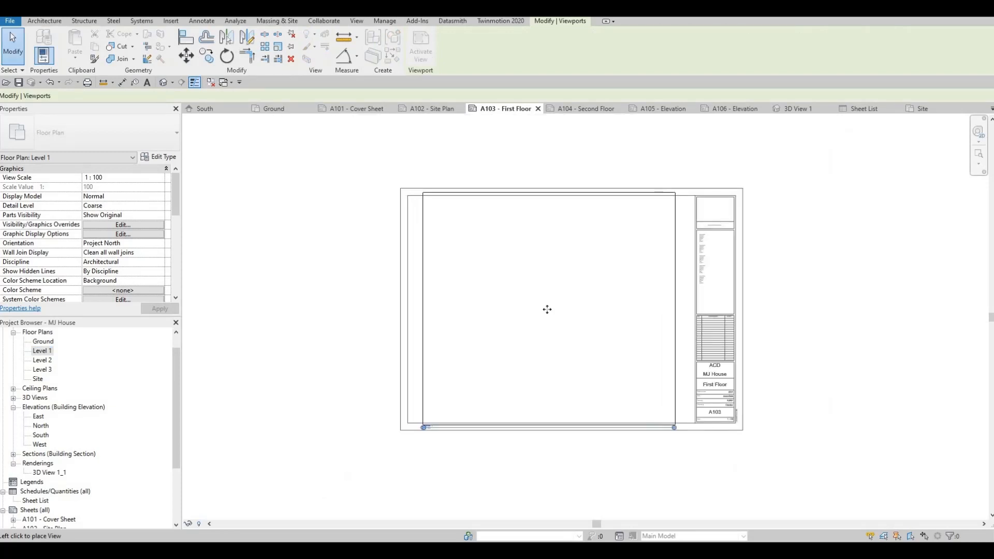
left_click(547, 309)
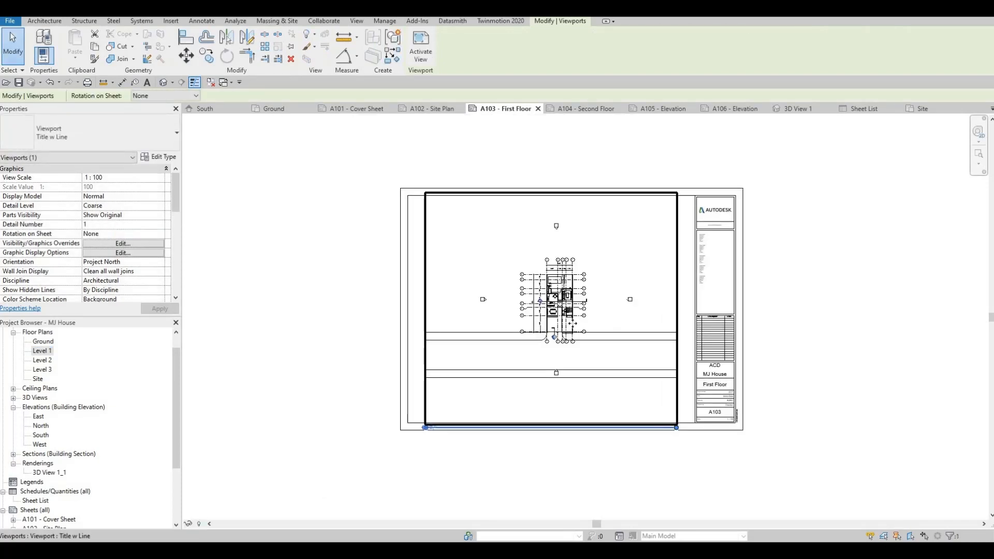
key("ctrl+z")
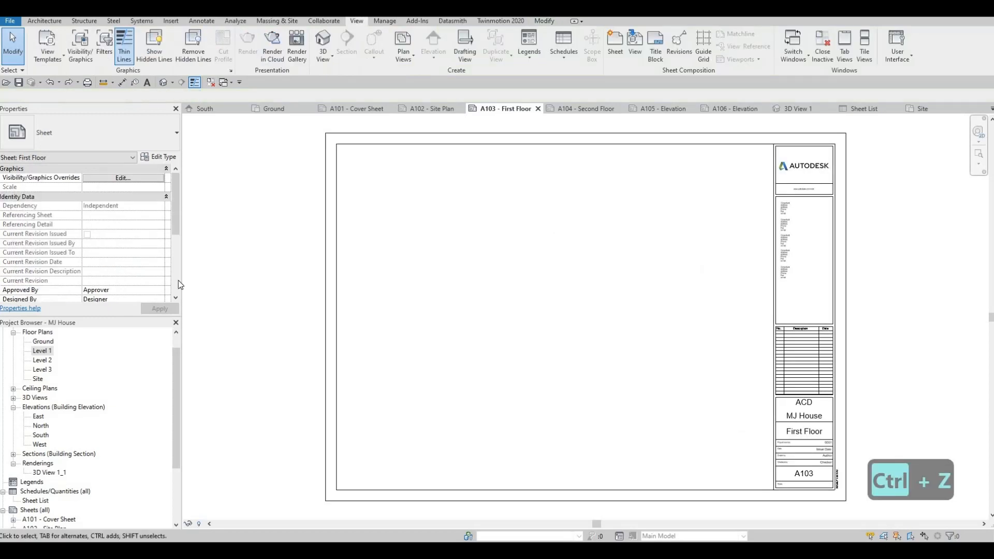
Open the Level 1 floor plan and set its view scale to 1:50 and its detail level to Fine
double_click(46, 352)
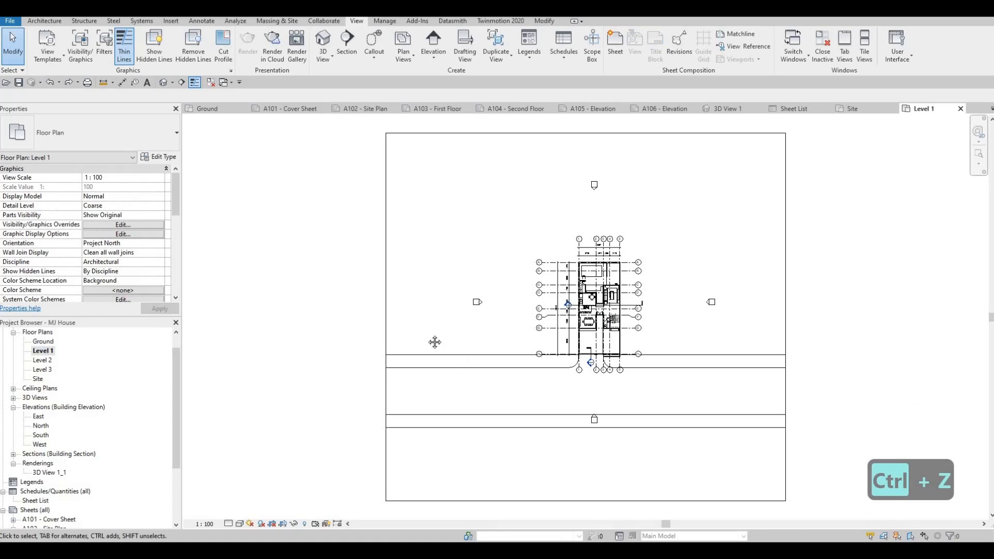
middle_click_drag(348, 381, 315, 355)
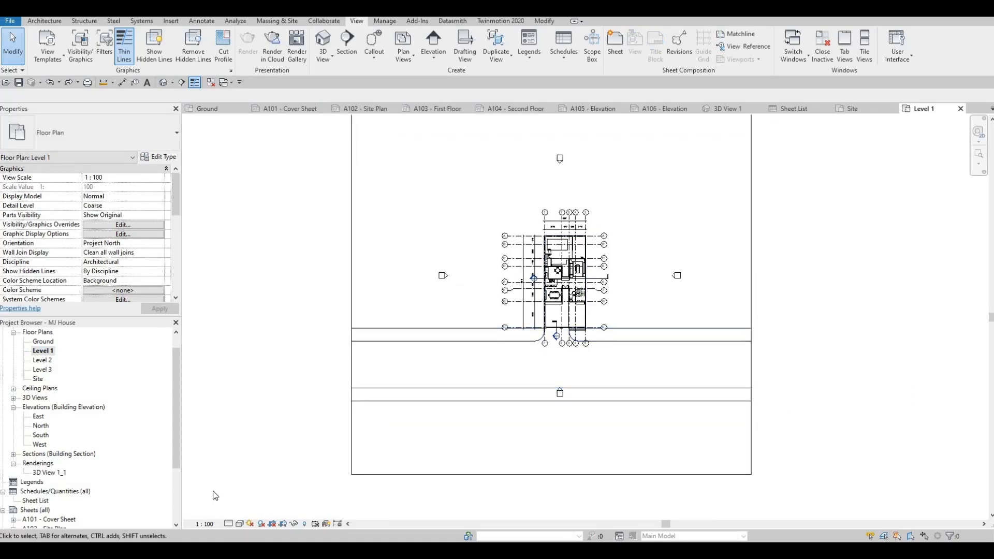
left_click(205, 524)
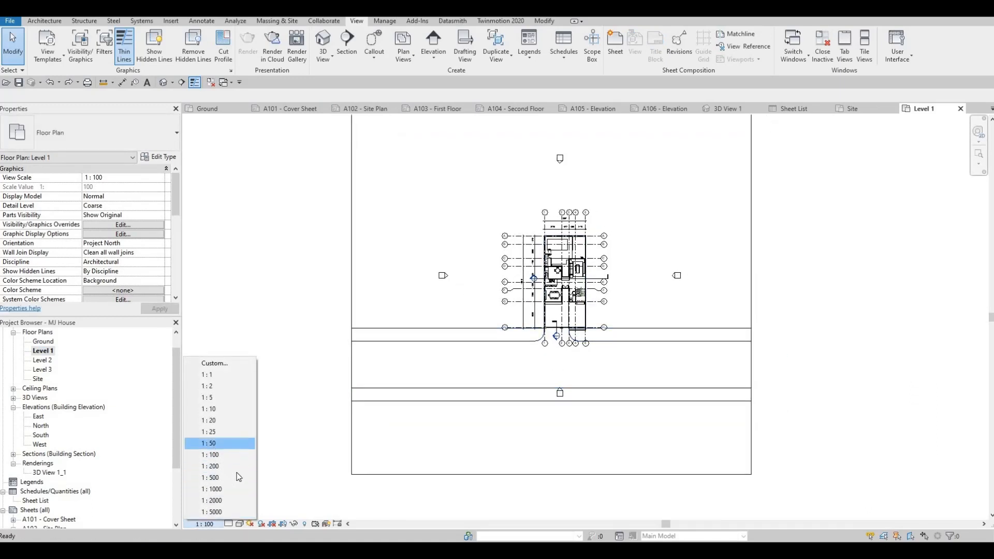
left_click(218, 443)
left_click(228, 524)
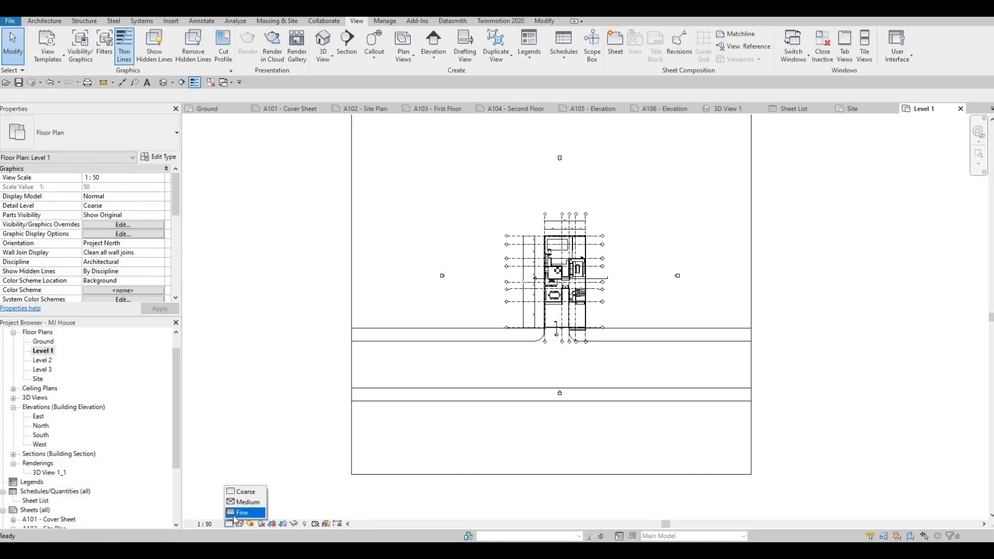
left_click(238, 514)
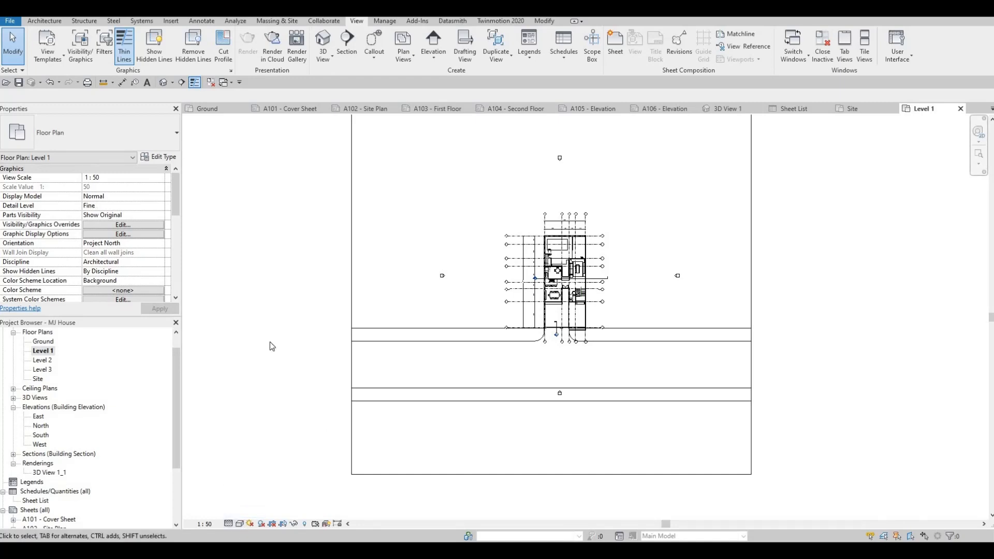
Crop the Level 1 plan closely around the house and its grids with Annotation Crop enabled, and hide the crop region
scroll(340, 466, "down", 2)
scroll(88, 251, "down", 5)
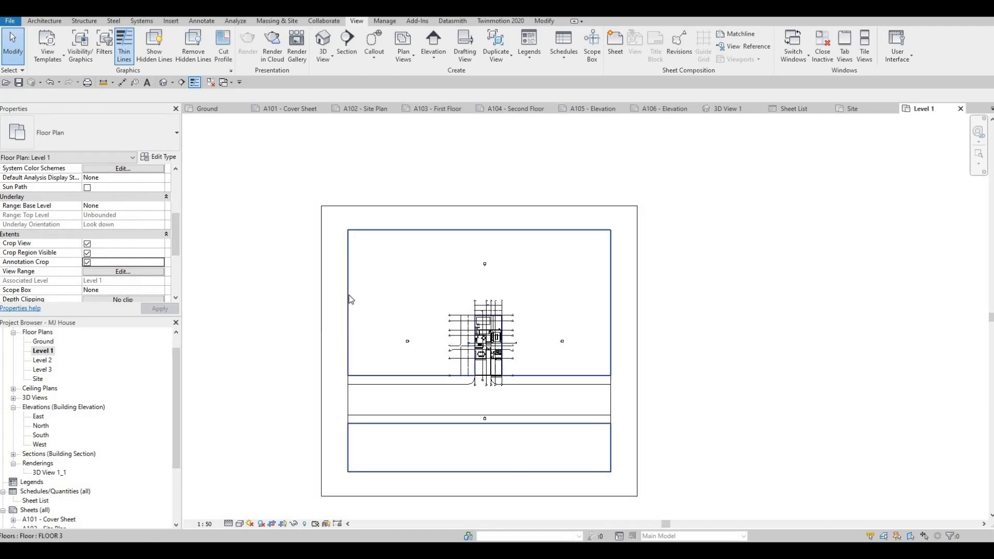
left_click(321, 351)
left_click_drag(320, 351, 447, 348)
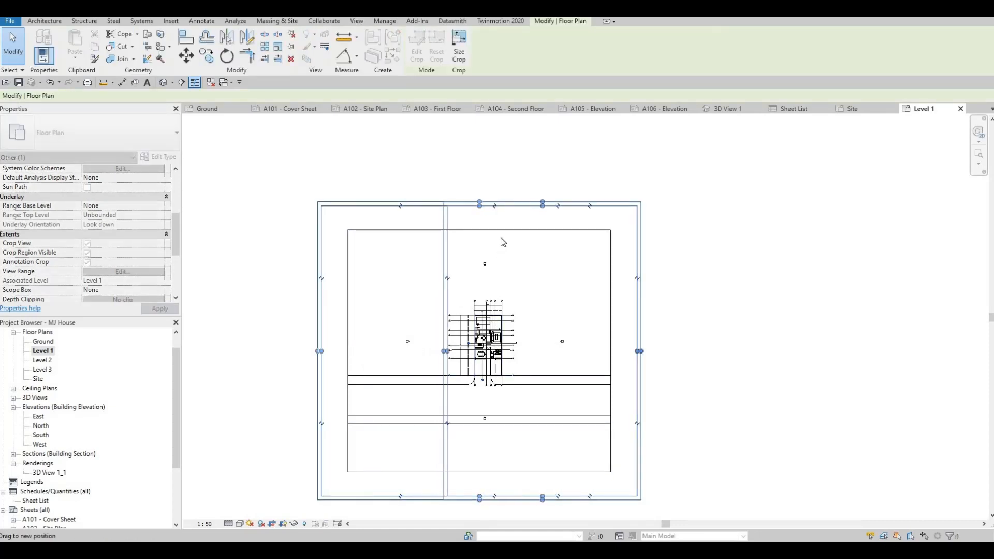
left_click_drag(542, 207, 517, 294)
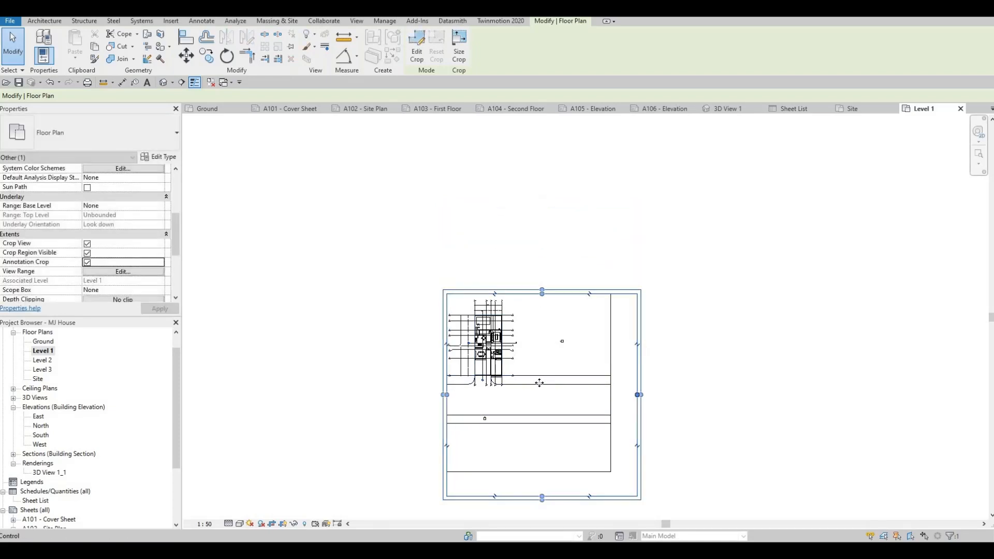
left_click_drag(639, 395, 492, 392)
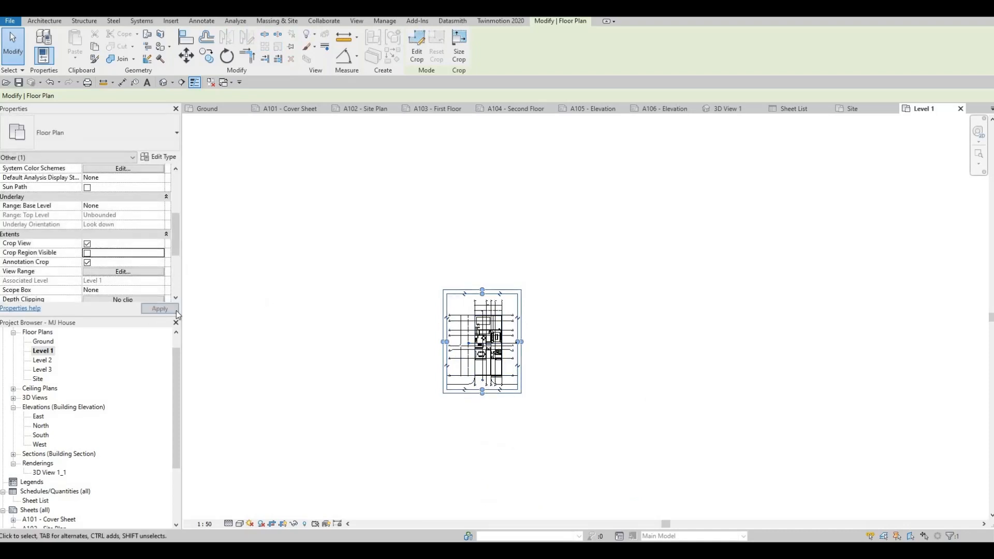
left_click(434, 363)
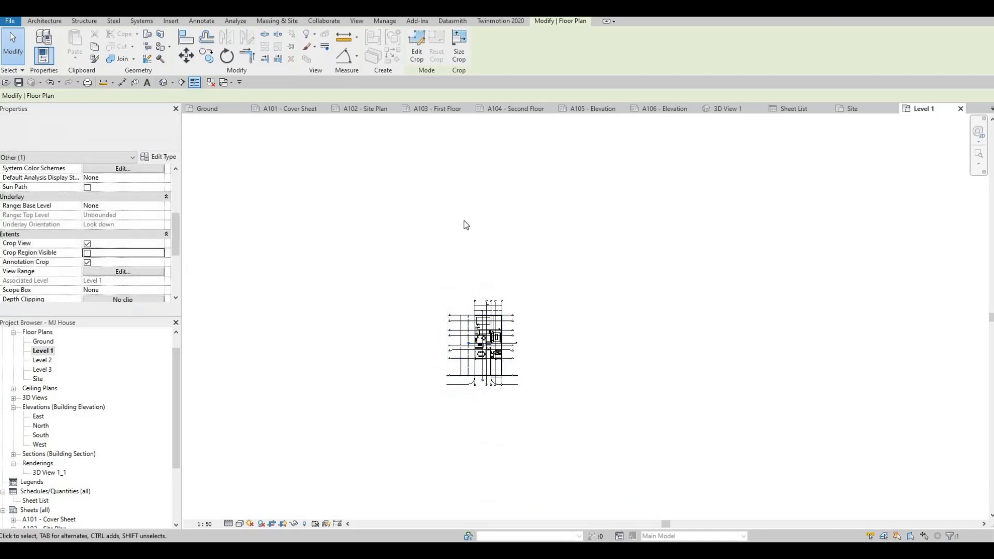
Place the cropped Level 1 plan on the A103 - First Floor sheet, slightly left of the drawing area's centre
left_click(444, 111)
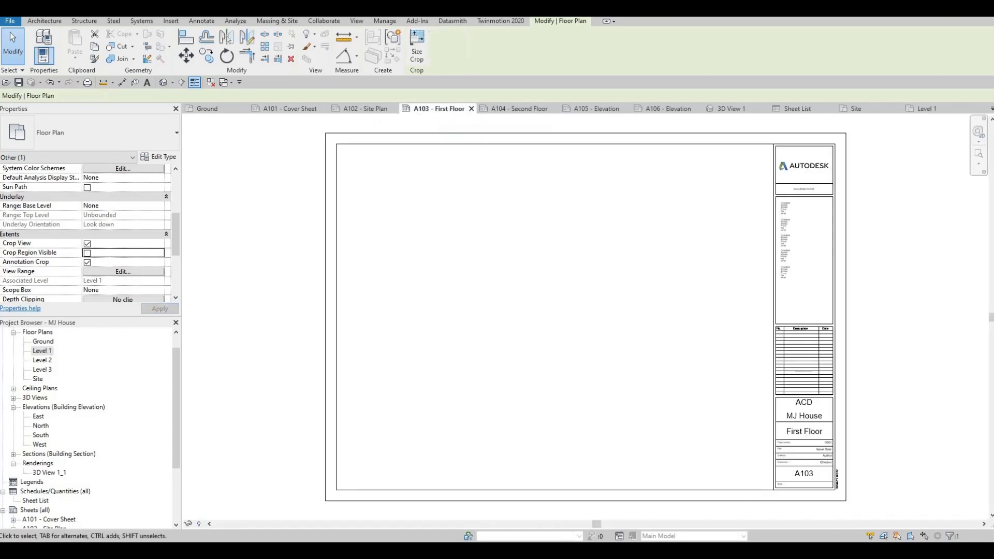
left_click_drag(51, 350, 524, 318)
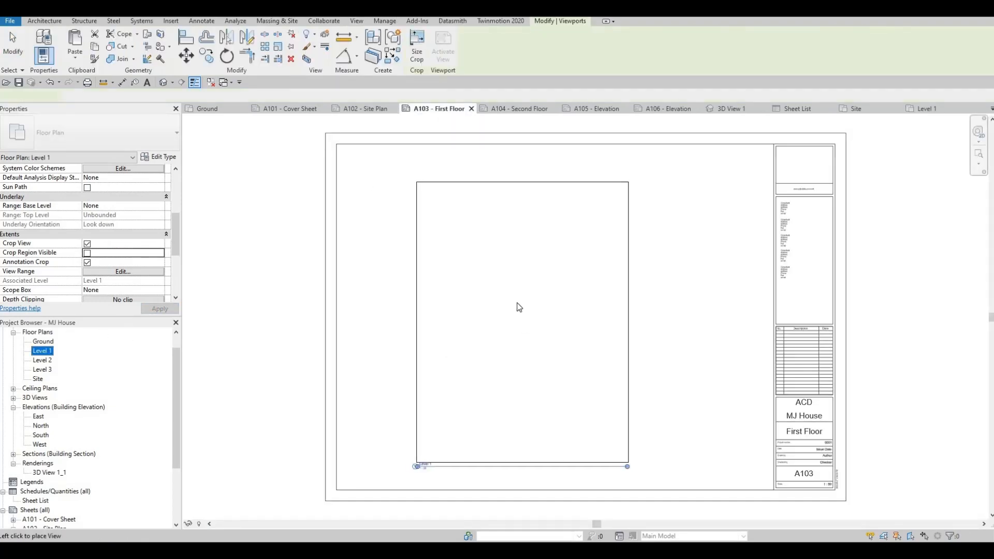
left_click(459, 328)
scroll(459, 332, "up", 4)
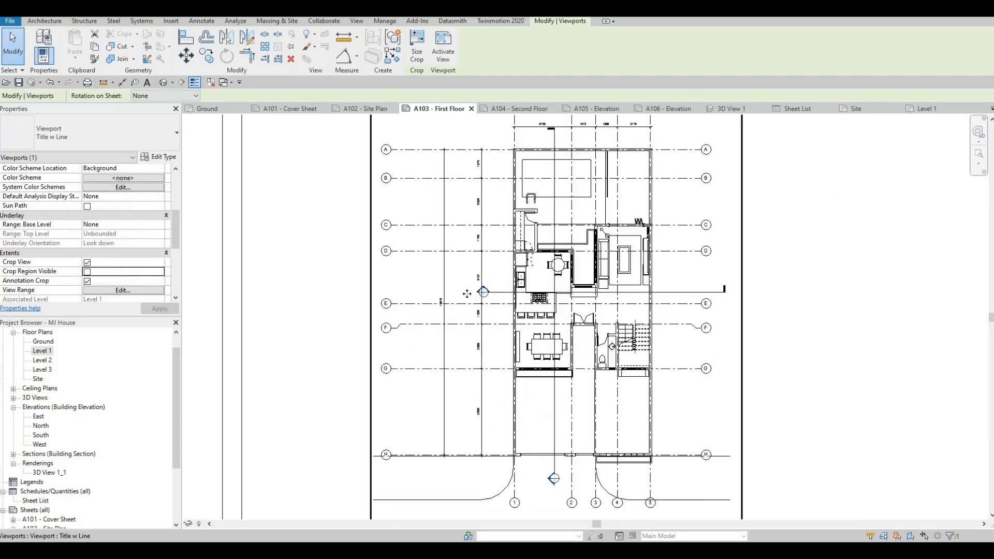
scroll(449, 310, "down", 2)
scroll(449, 362, "down", 2)
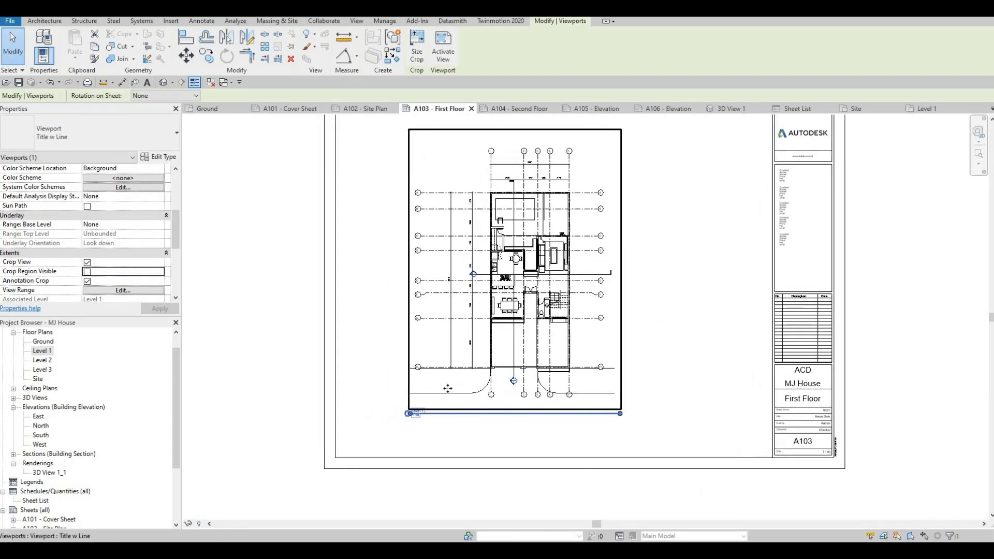
Move the Level 1 view title right so it sits beneath the house plan, and clear the selection
scroll(440, 339, "up", 5)
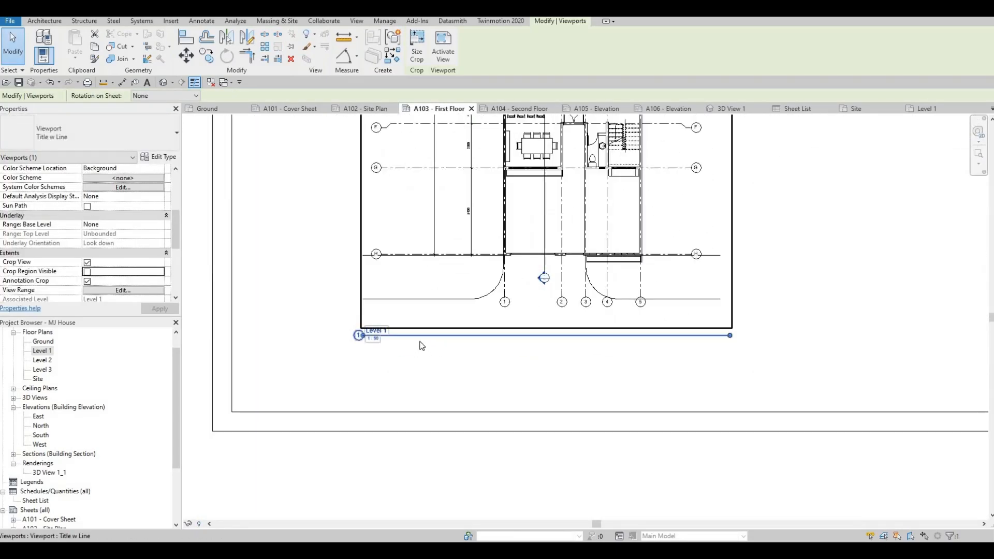
key("Escape")
left_click_drag(409, 336, 561, 310)
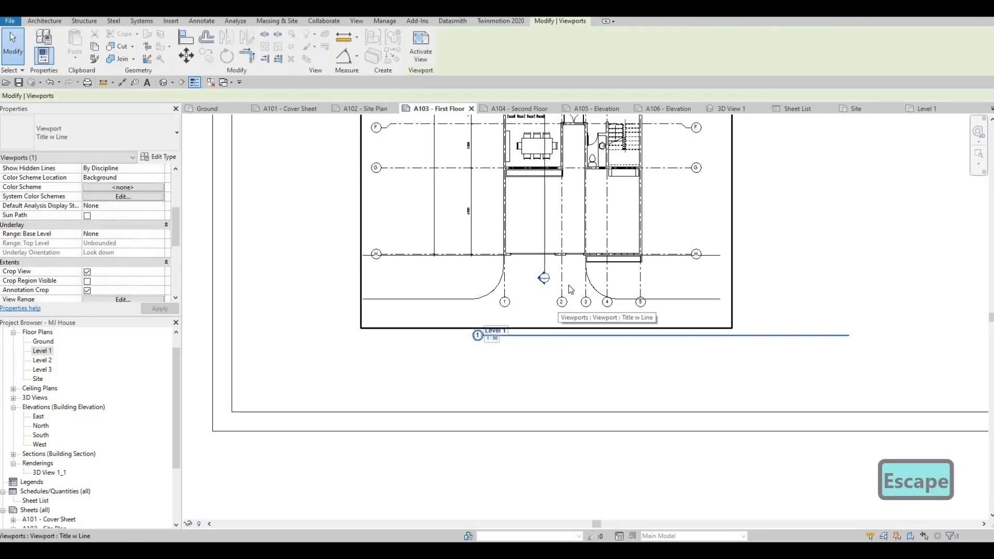
key("Escape")
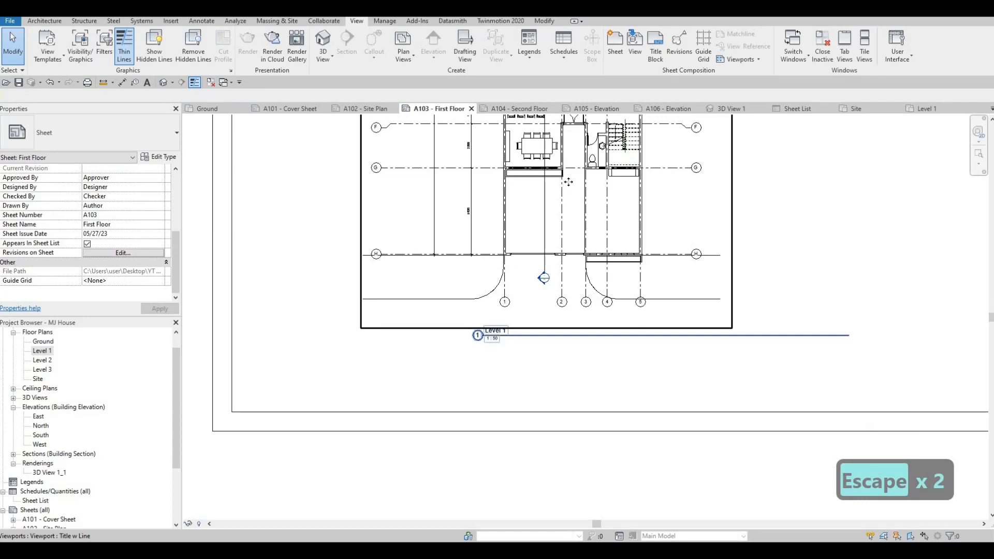
Shorten the Level 1 view title's line so it ends just past the title text
left_click(568, 182)
left_click_drag(850, 336, 762, 333)
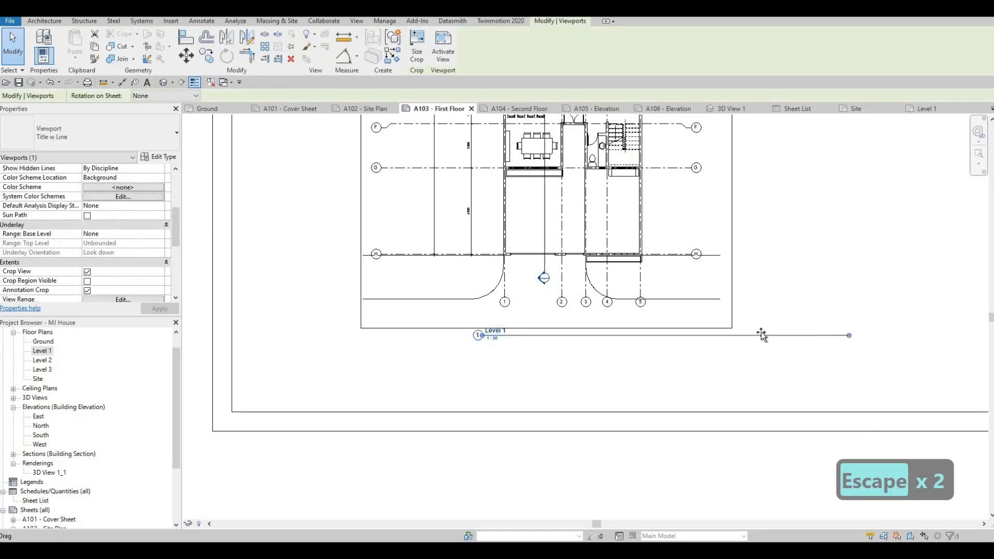
left_click_drag(547, 348, 504, 348)
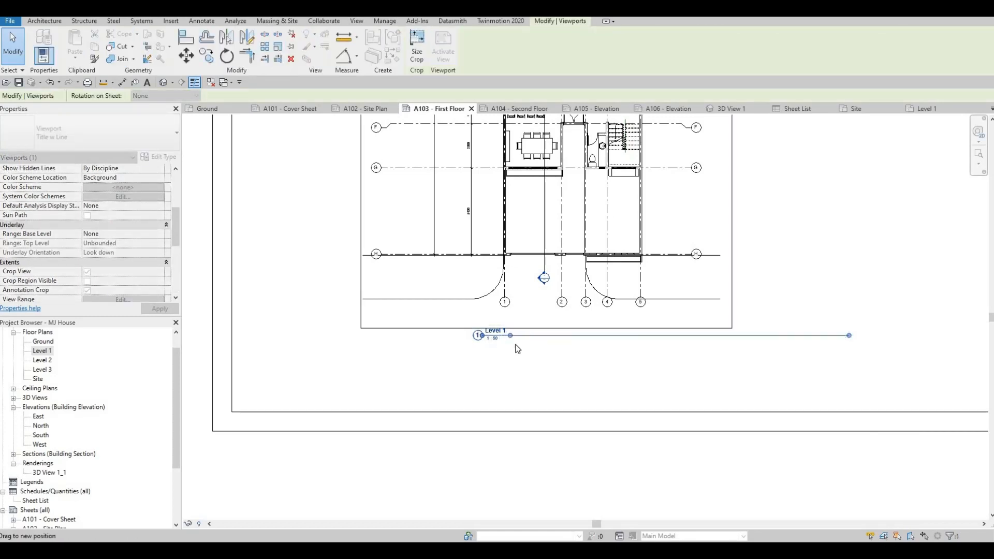
key("Escape")
key("Escape")
Lengthen the Level 1 title line slightly to leave room for a longer title
scroll(480, 315, "down", 3)
scroll(480, 316, "up", 3)
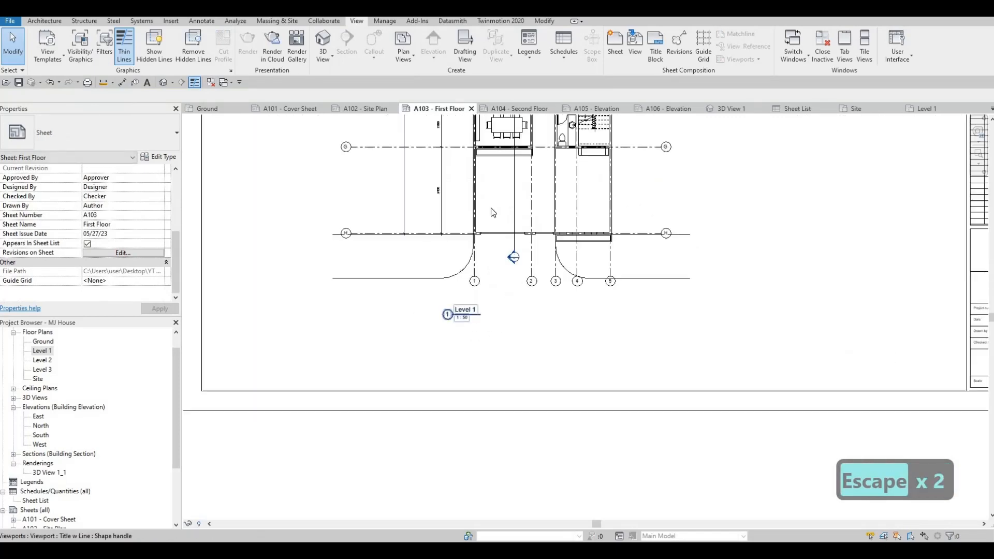
left_click(502, 330)
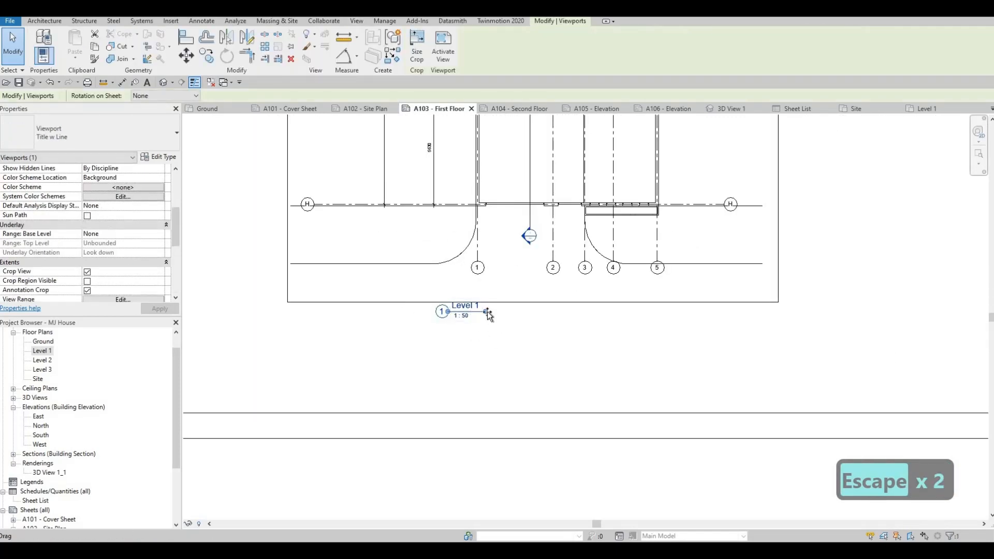
left_click_drag(487, 312, 510, 312)
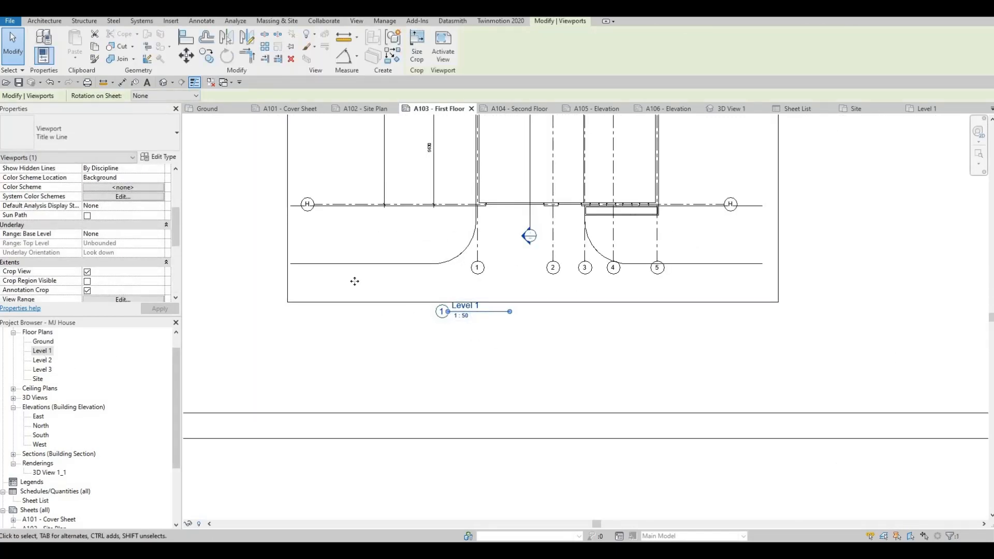
Check the name of sheet A103 in the cover sheet's Sheet List and return to the First Floor sheet
left_click(290, 108)
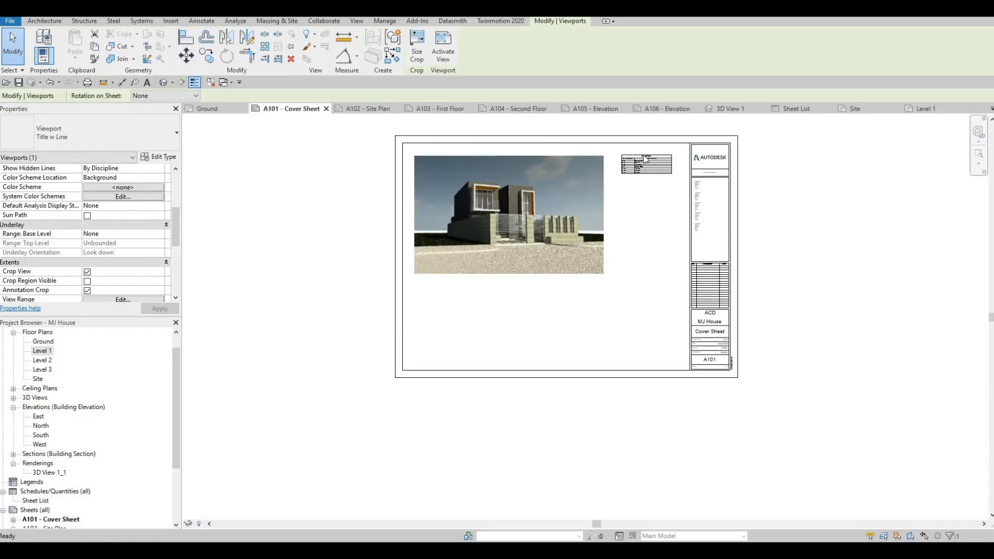
scroll(627, 202, "up", 5)
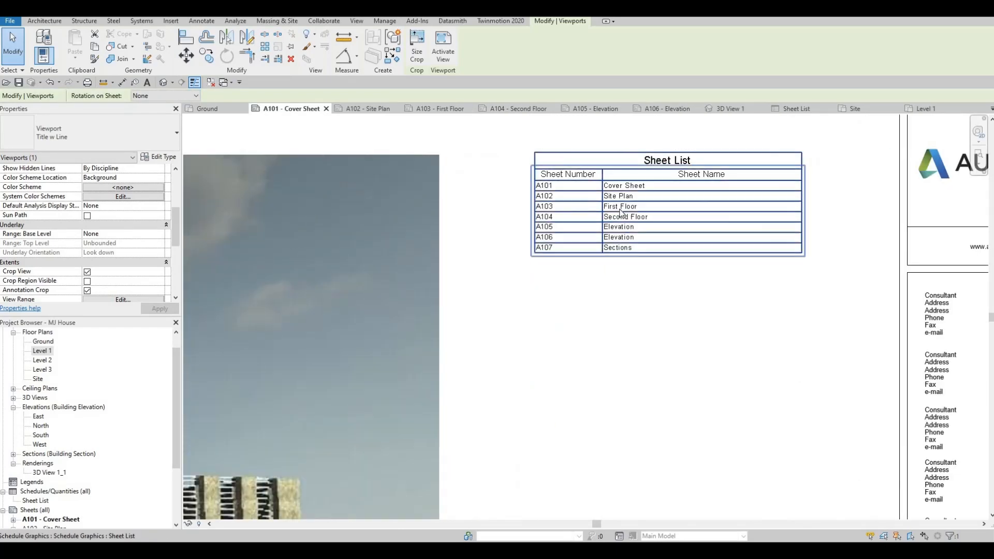
left_click(439, 110)
scroll(501, 299, "down", 3)
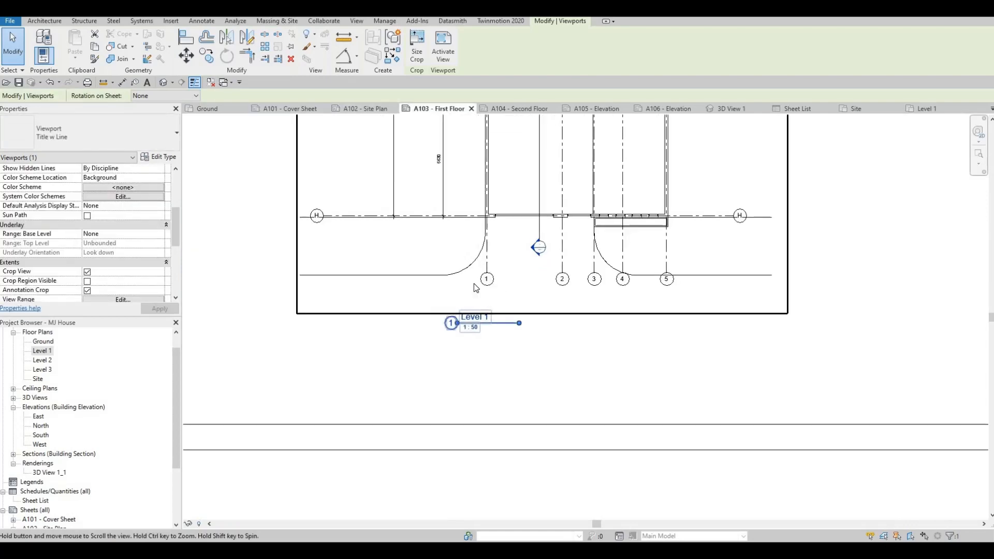
key("Escape")
key("Escape")
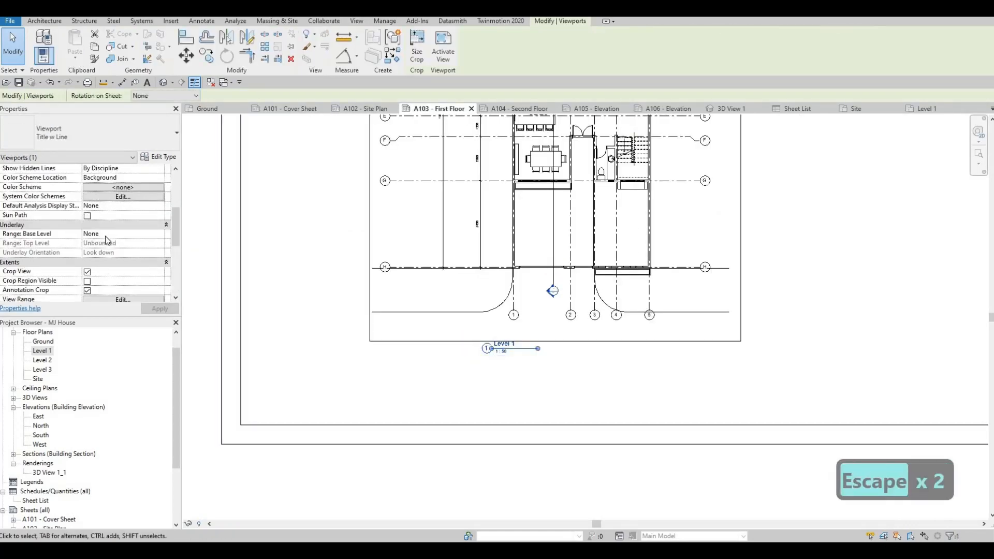
Set the Level 1 viewport's Title on Sheet to FIRST FLOOR and clear the selection
scroll(106, 251, "down", 5)
scroll(78, 257, "up", 2)
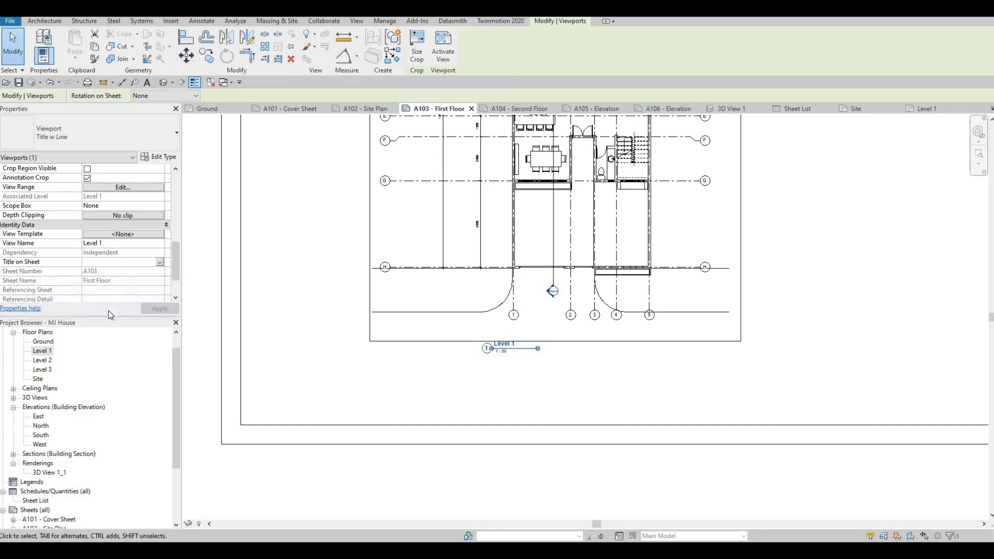
type("first")
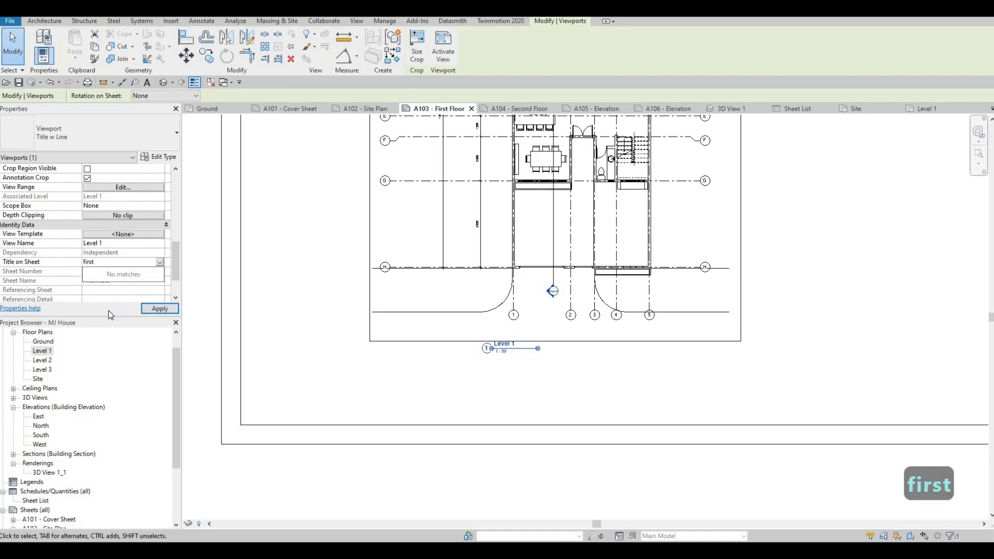
key("BackSpace")
key("BackSpace")
key("BackSpace")
key("BackSpace")
key("BackSpace")
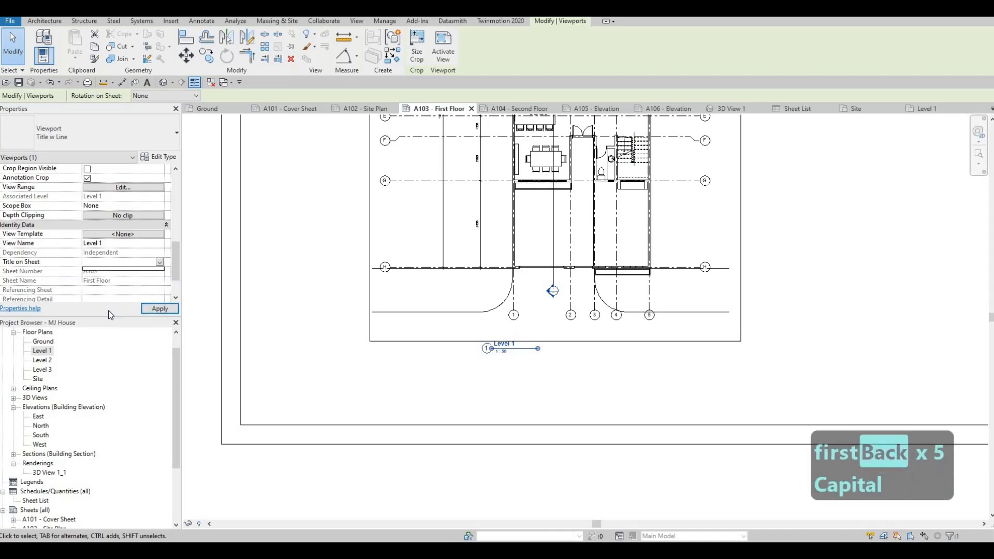
type("FIRST FLOOR")
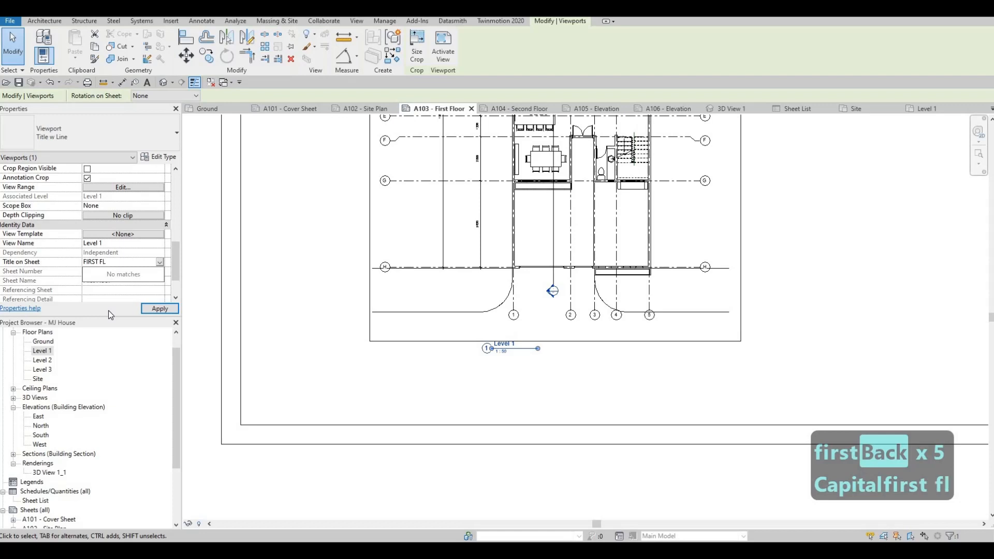
left_click(160, 308)
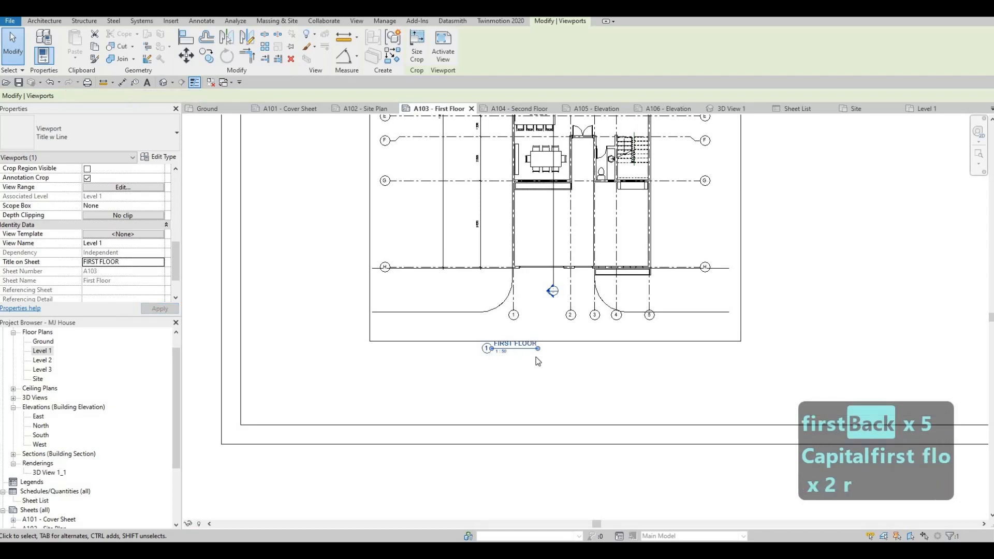
scroll(549, 358, "up", 5)
scroll(441, 348, "down", 3)
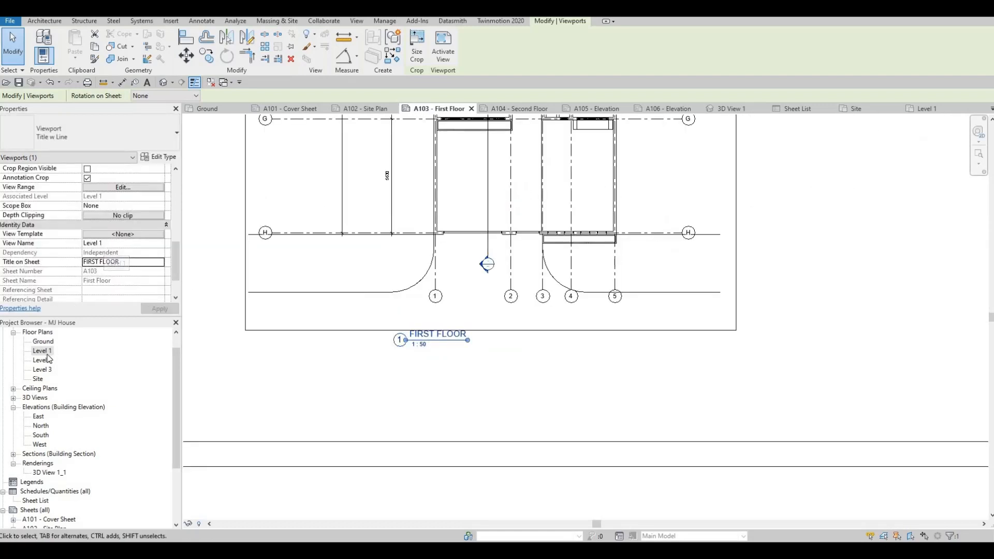
scroll(430, 377, "down", 2)
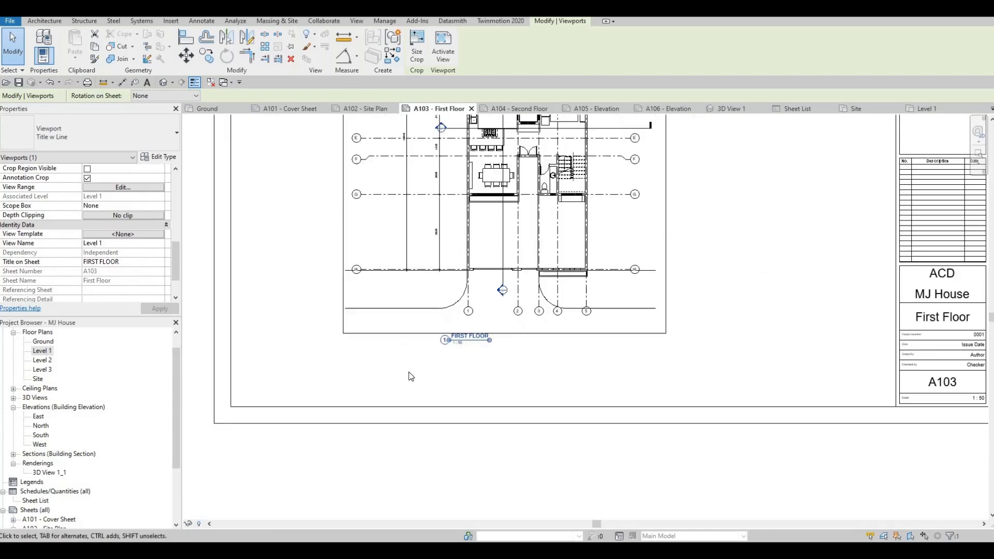
key("Escape")
key("Escape")
middle_click_drag(379, 383, 361, 425)
scroll(361, 424, "down", 1)
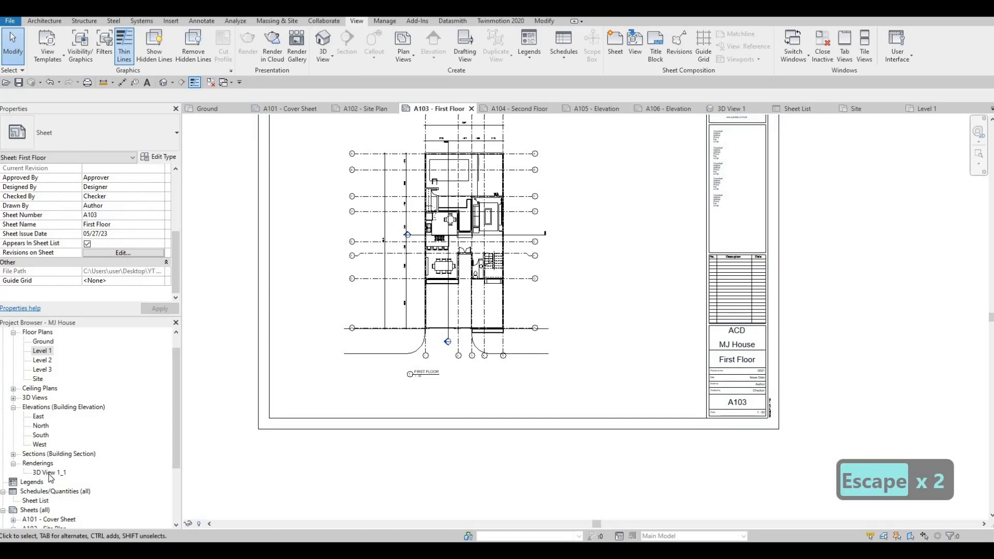
Open the Level 2 floor plan and set its view scale to 1 : 50
scroll(46, 508, "down", 3)
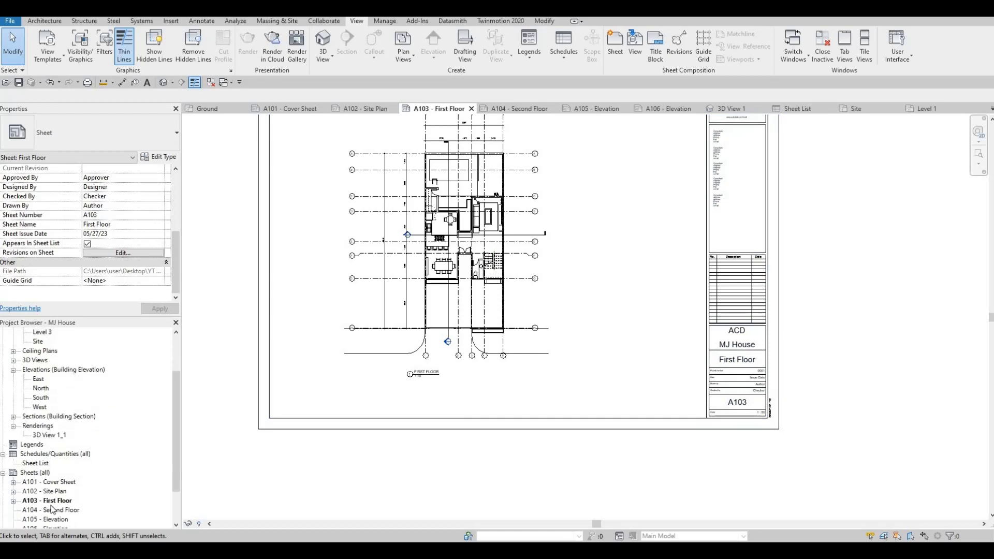
scroll(41, 384, "up", 4)
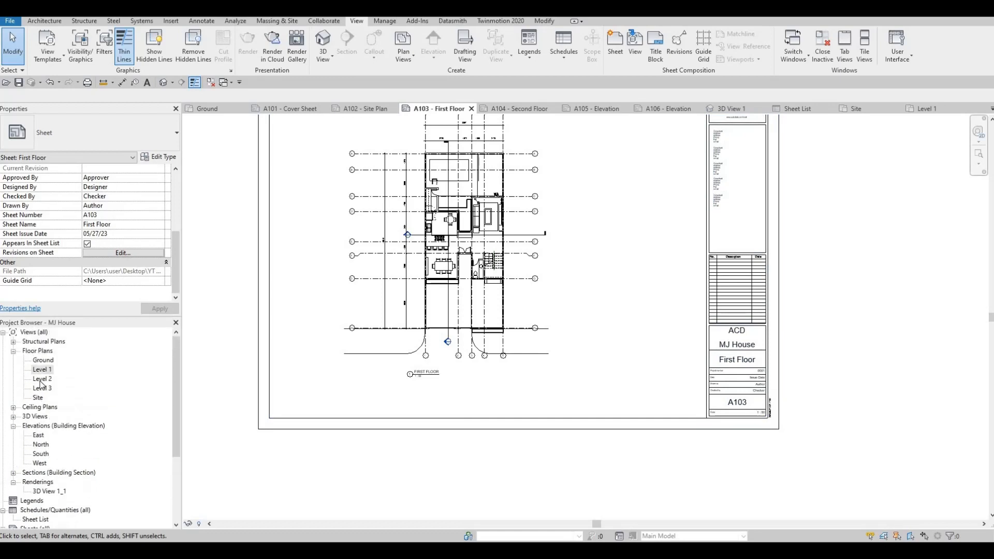
double_click(42, 380)
left_click(206, 524)
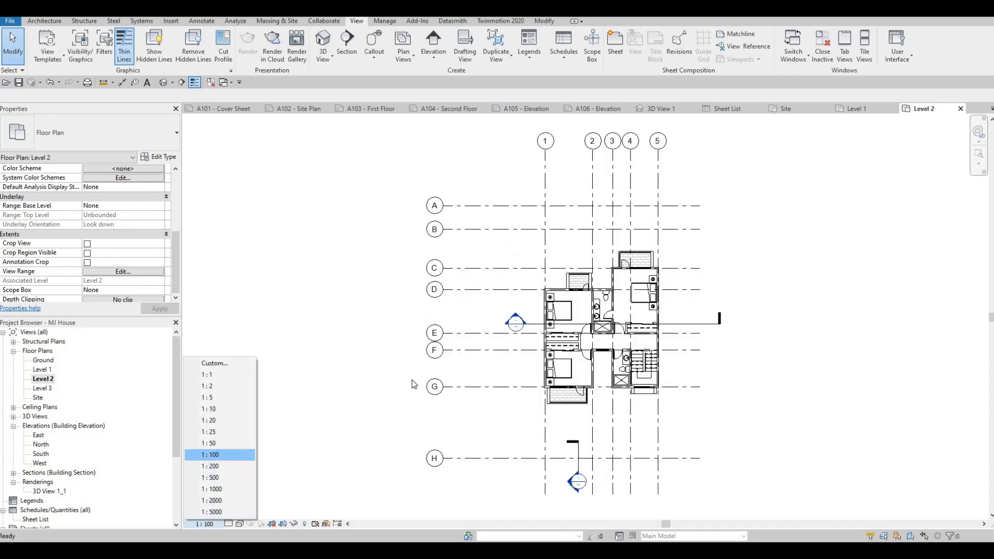
left_click(209, 443)
scroll(408, 369, "down", 4)
middle_click_drag(375, 424, 360, 368)
scroll(388, 380, "down", 1)
key("Escape")
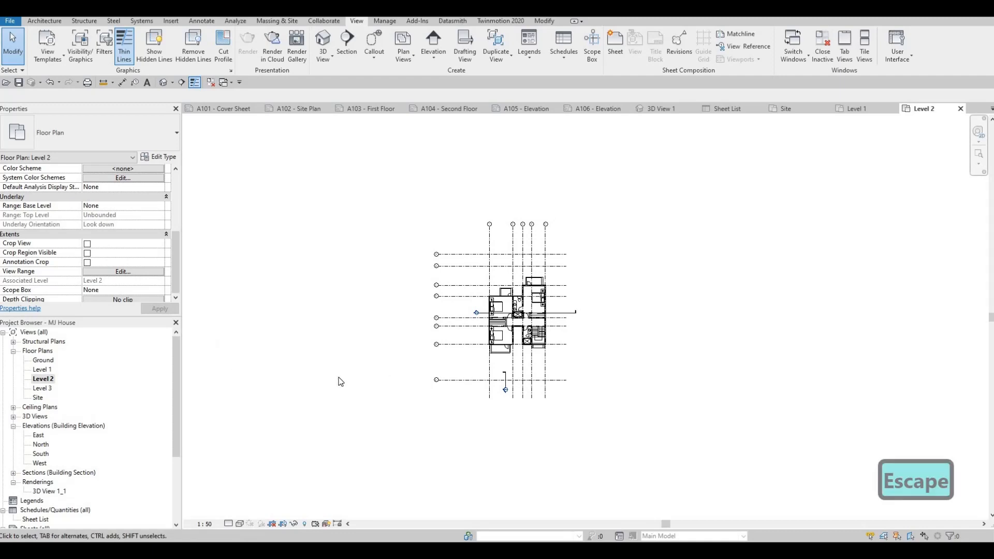
Enable Crop View, Crop Region Visible and Annotation Crop for the Level 2 plan
middle_click_drag(256, 392, 207, 393)
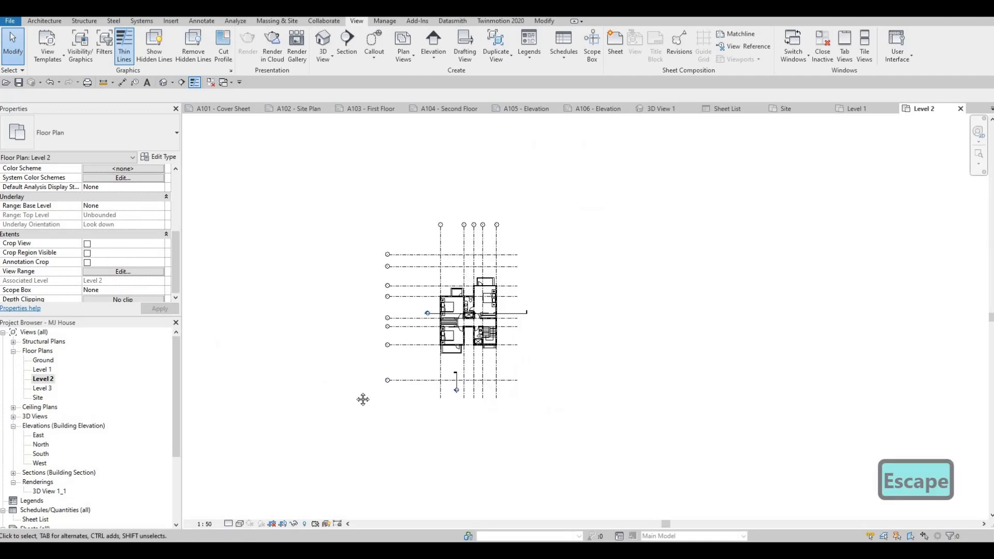
scroll(363, 399, "down", 2)
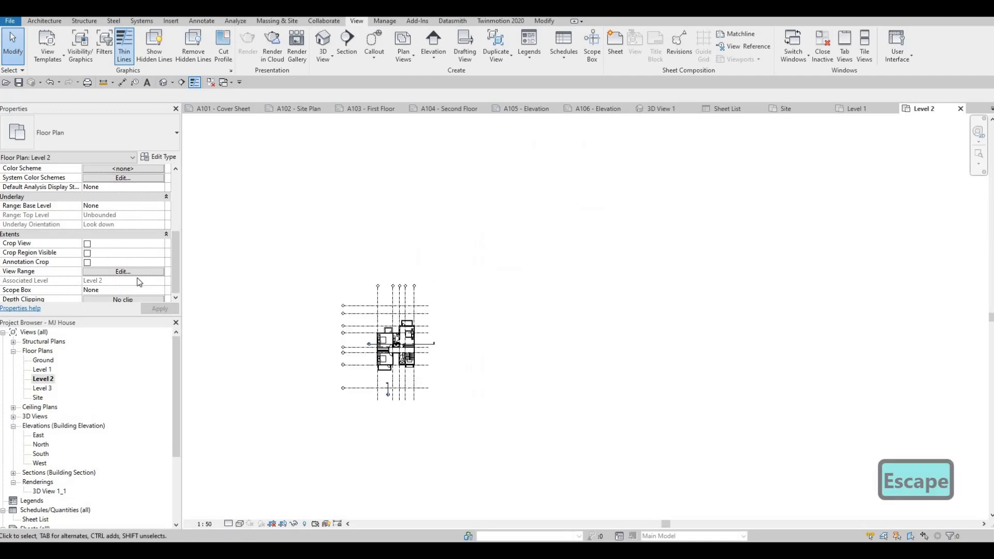
left_click(86, 263)
left_click(156, 308)
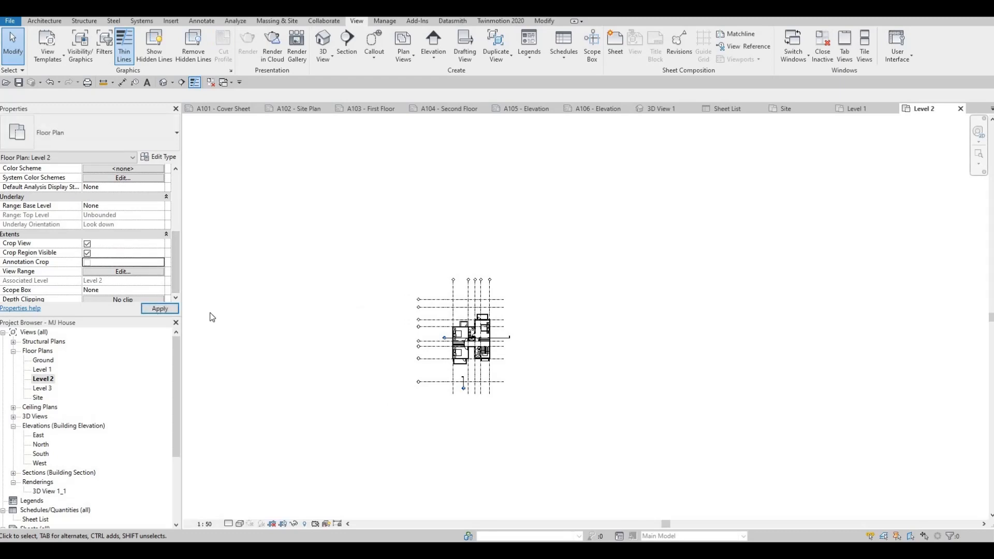
Tighten the Level 2 crop region around the grid lines and section marks, and hide the crop boundary
left_click(409, 310)
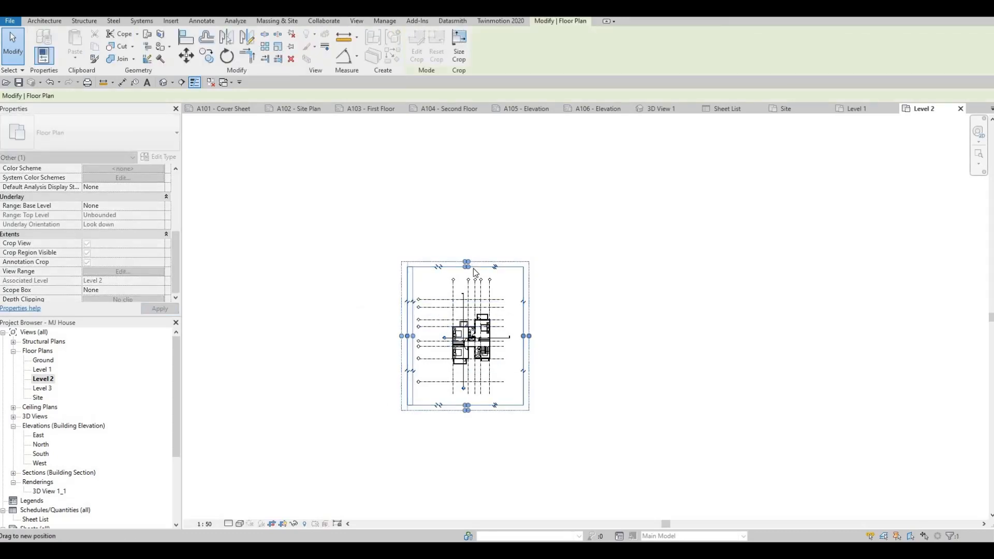
left_click_drag(469, 267, 471, 275)
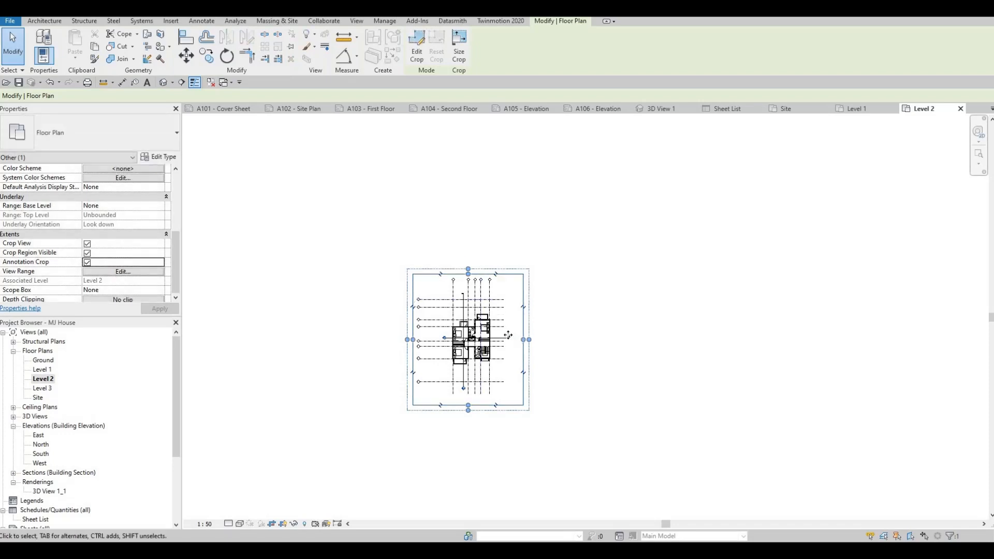
left_click_drag(523, 340, 513, 339)
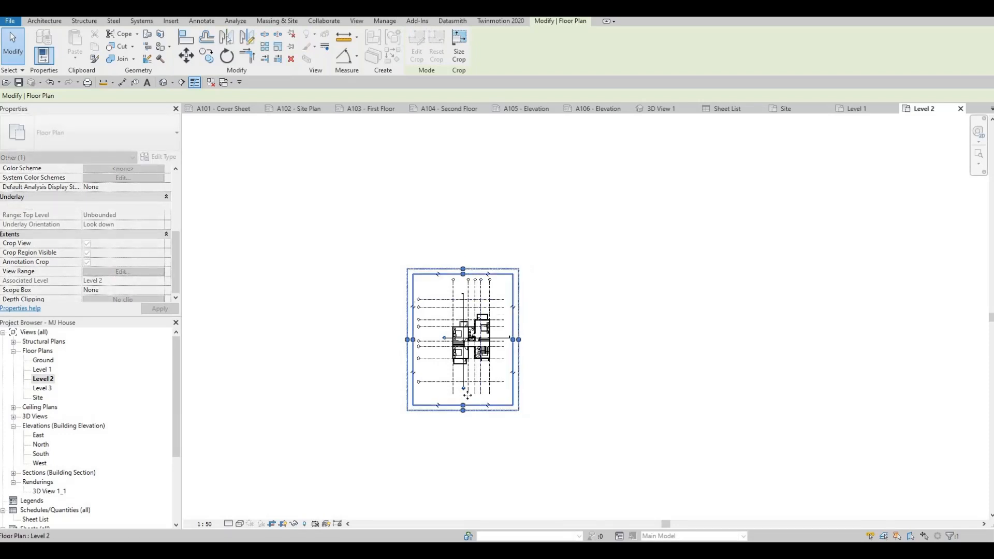
scroll(441, 395, "up", 3)
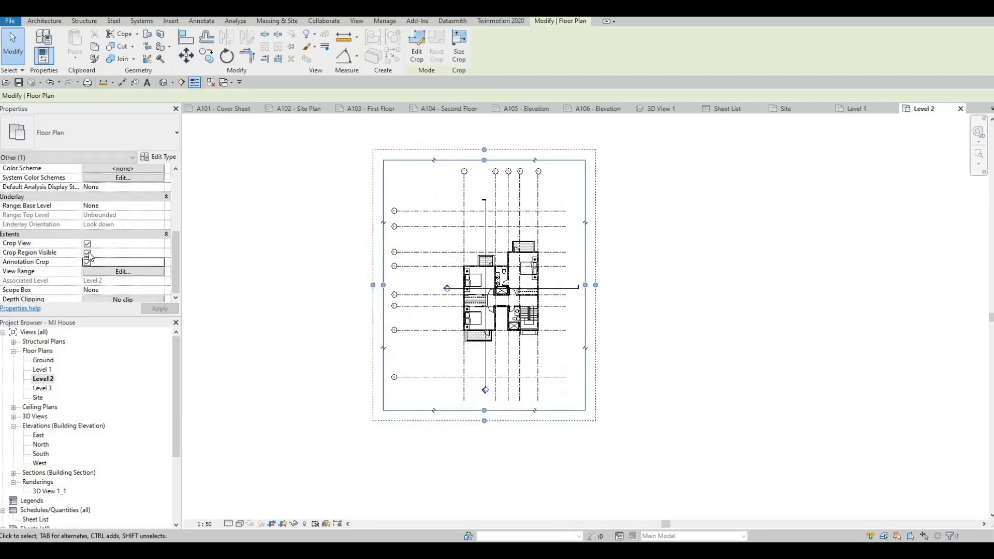
left_click(87, 263)
left_click(87, 252)
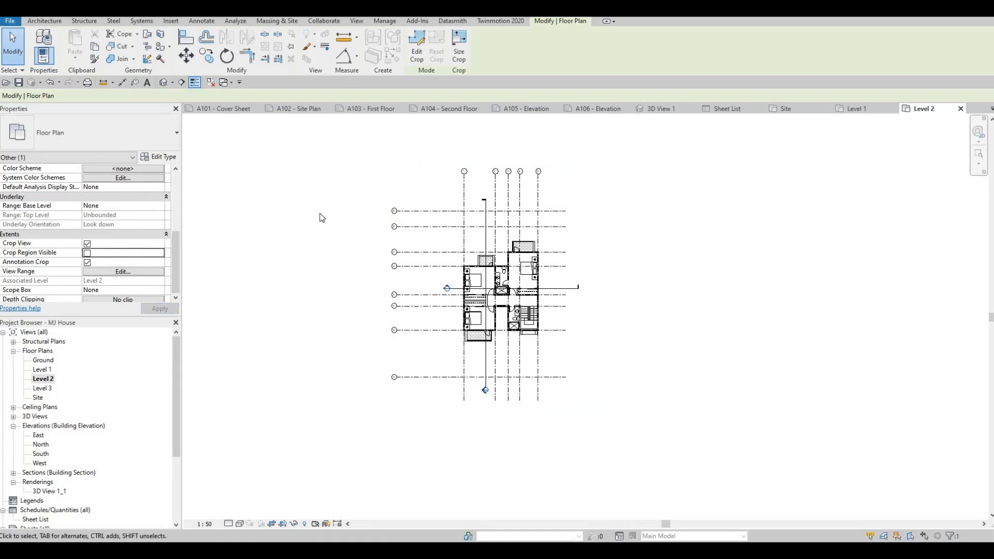
Place the Level 2 plan in the middle of sheet A104 - Second Floor and clear the selection
left_click(444, 110)
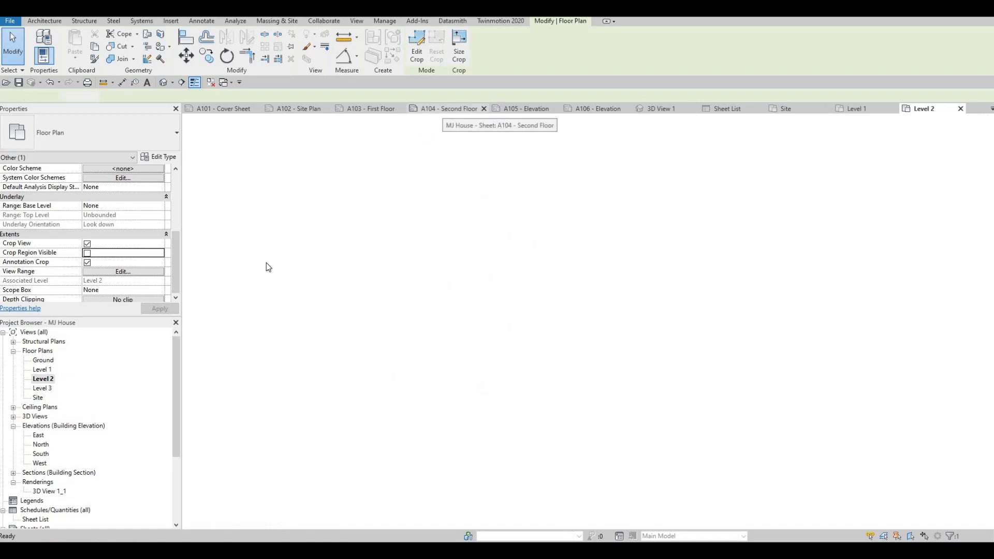
left_click(41, 379)
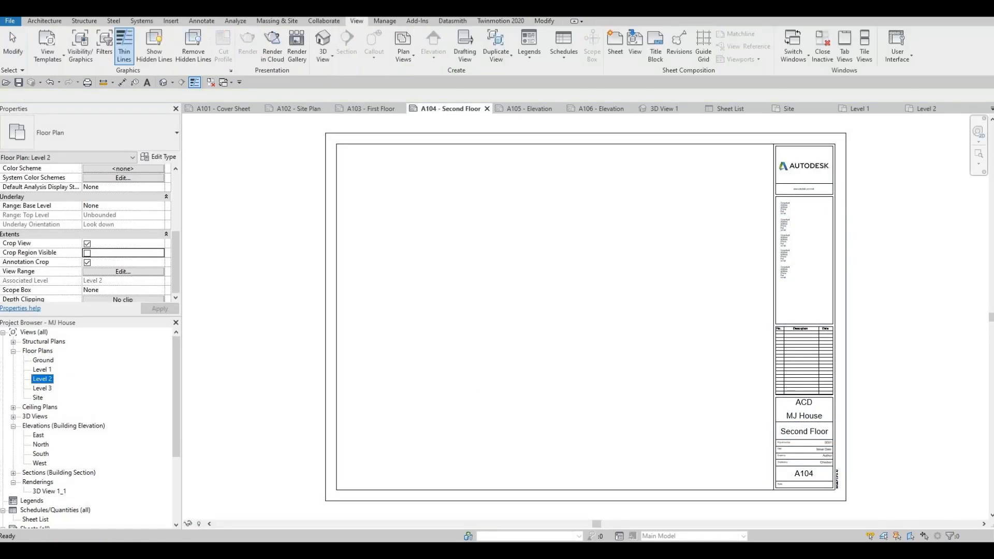
left_click(532, 297)
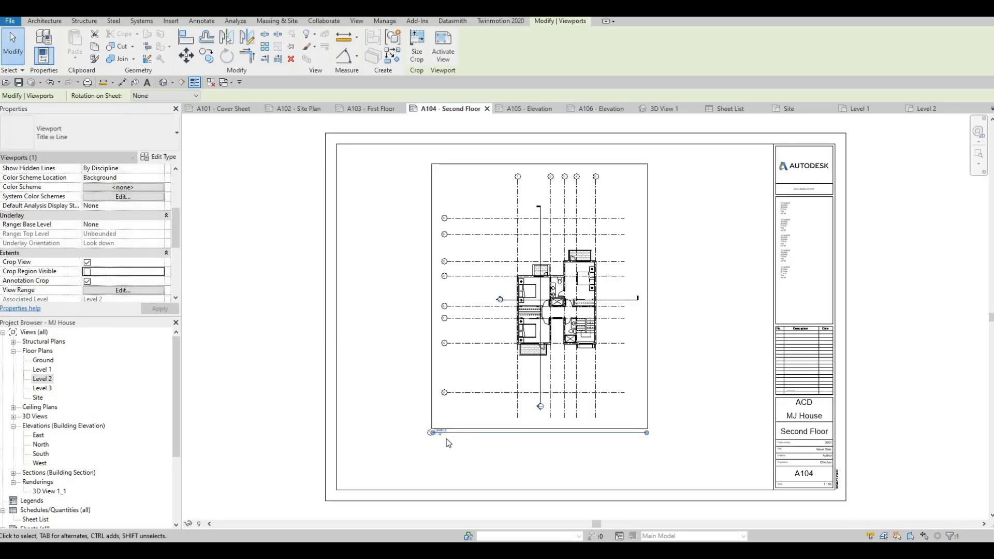
key("Escape")
key("Escape")
key("Escape")
scroll(440, 433, "up", 3)
key("Escape")
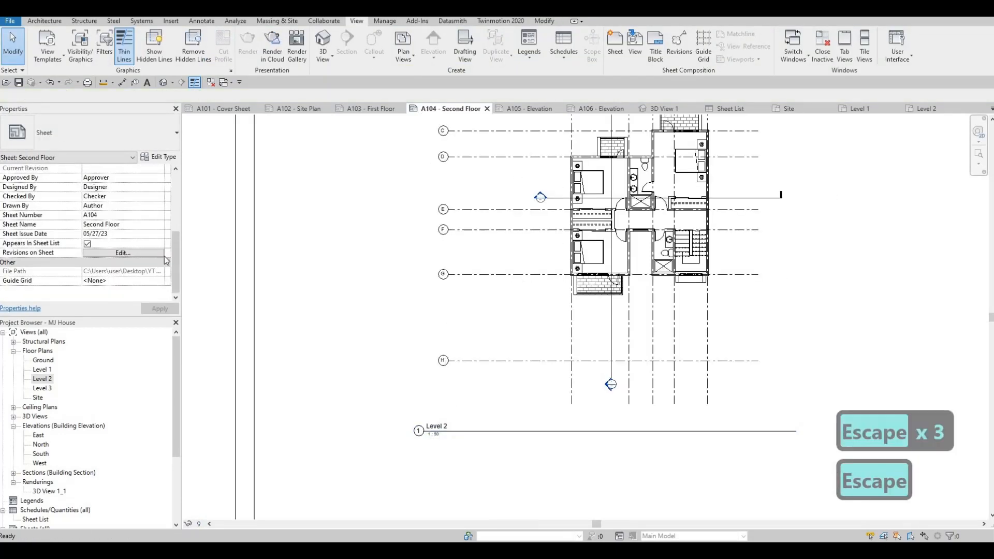
Set the Level 2 viewport's Title on Sheet to SECOND FLOOR and clear the selection
left_click(417, 252)
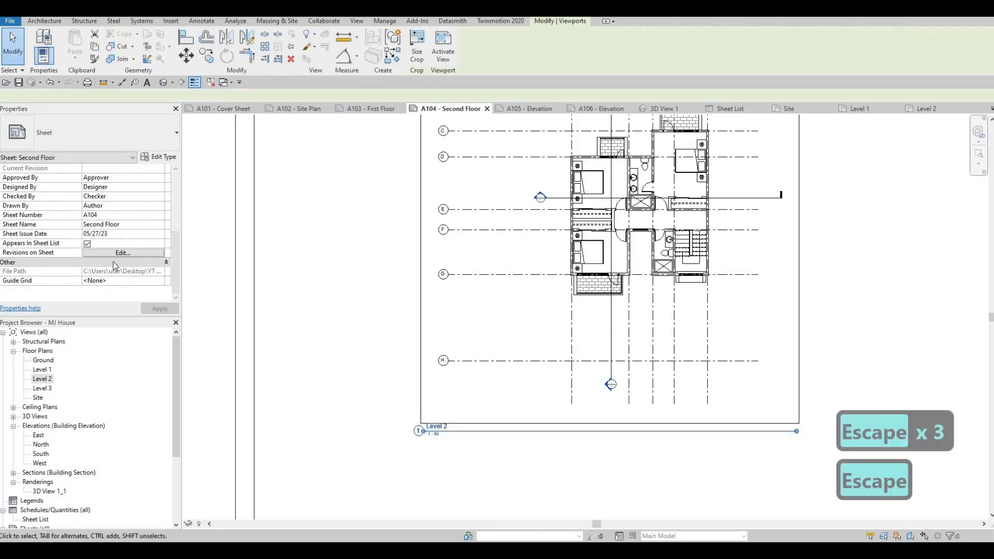
scroll(112, 257, "down", 5)
scroll(110, 252, "down", 4)
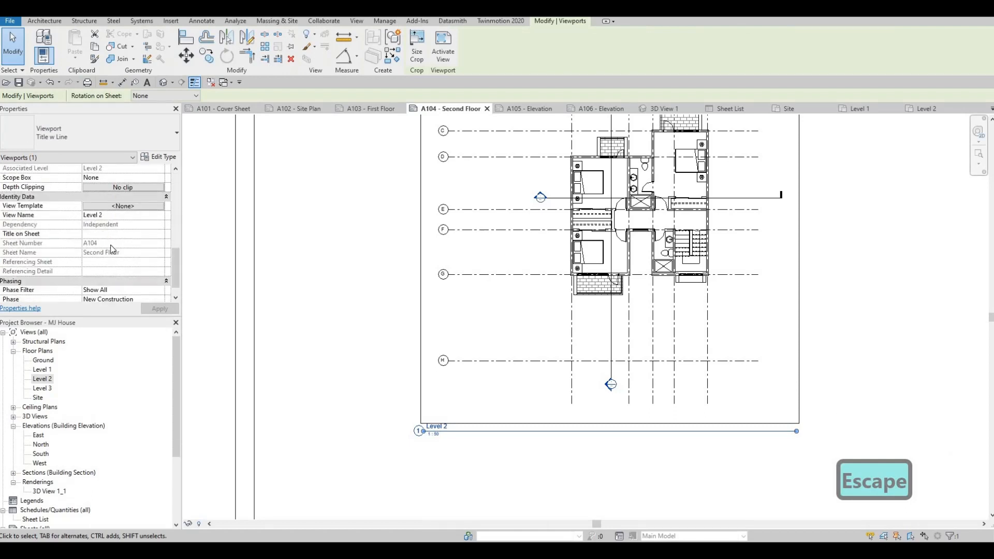
type("S")
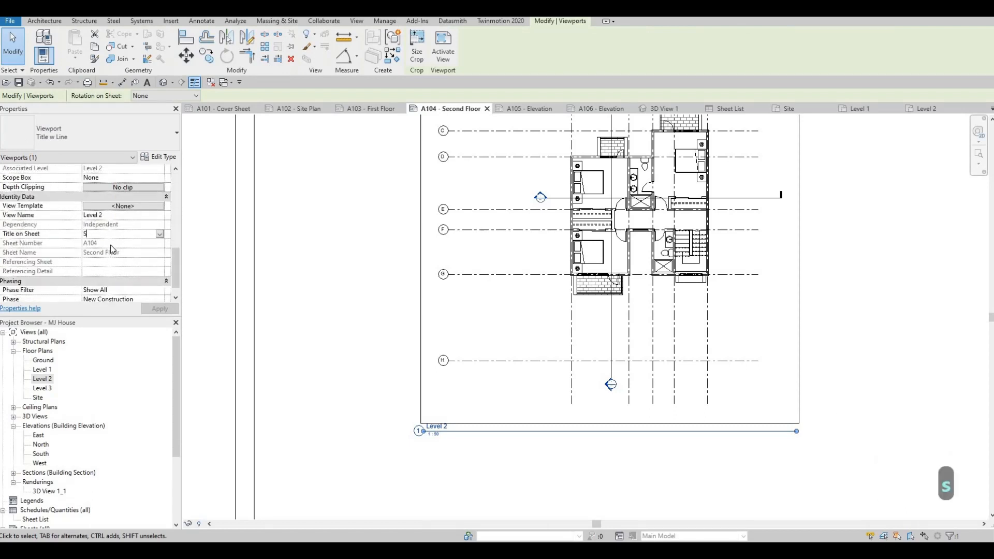
type("ECOND FLOOR")
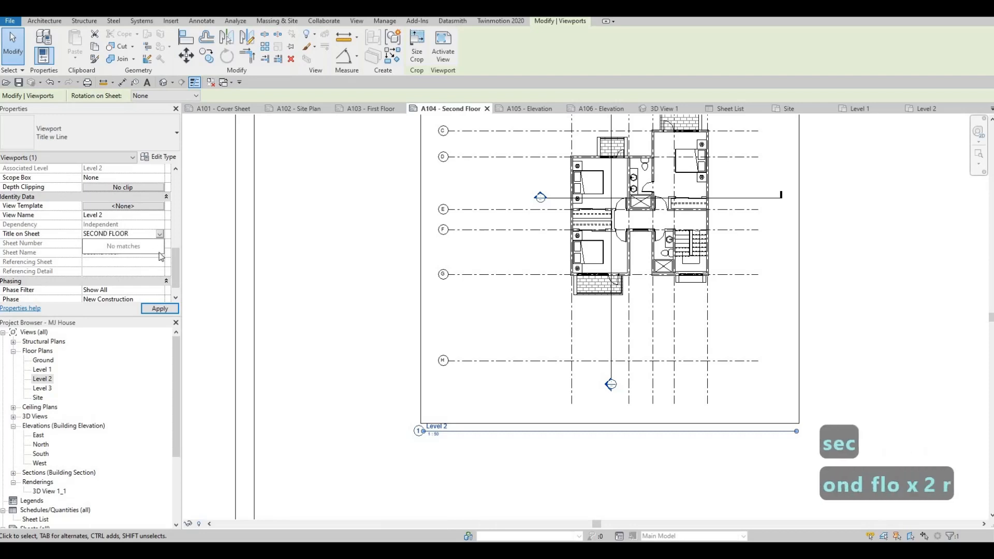
left_click(159, 309)
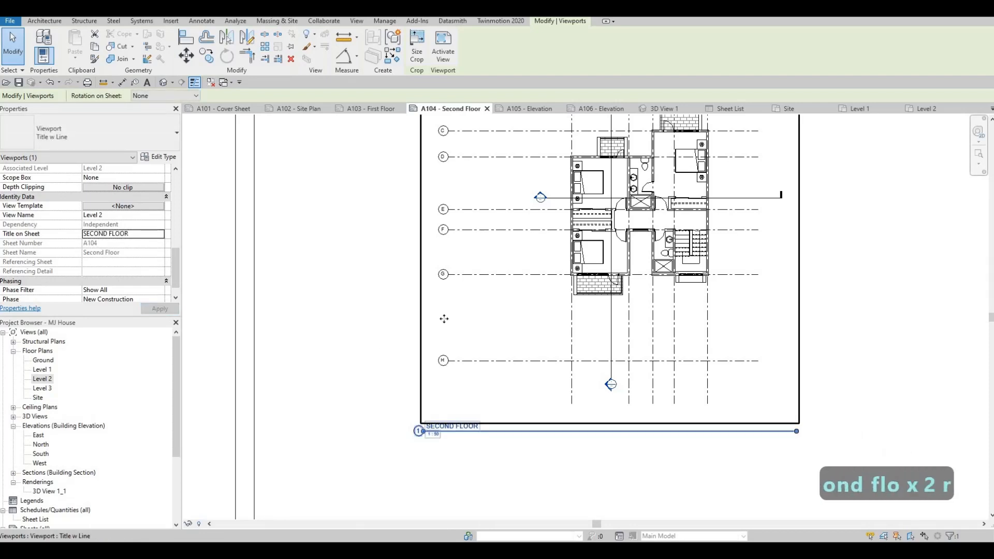
middle_click_drag(444, 319, 407, 254)
key("Escape")
key("Escape")
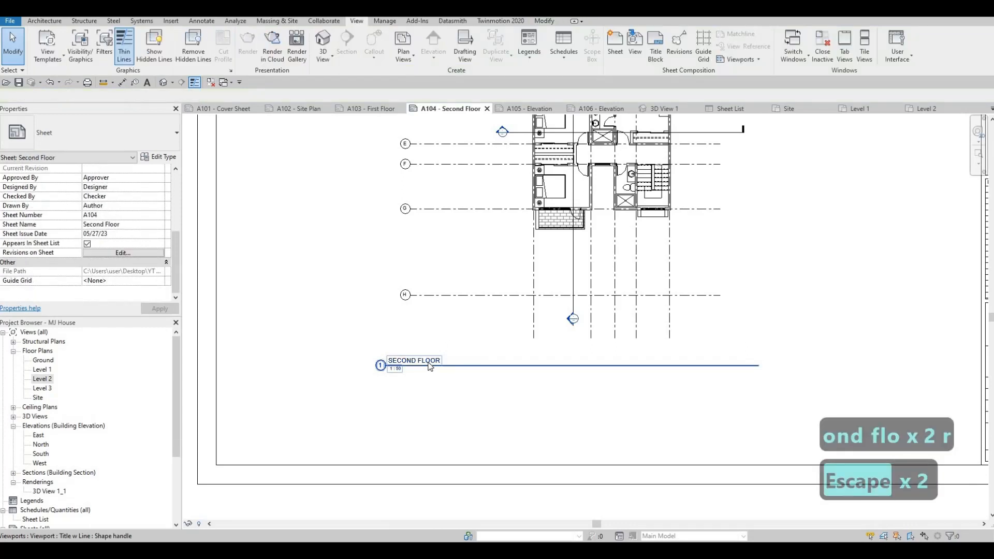
Move the Second Floor view title right beneath the house plan and shorten its line to just past the title text
left_click_drag(429, 367, 563, 359)
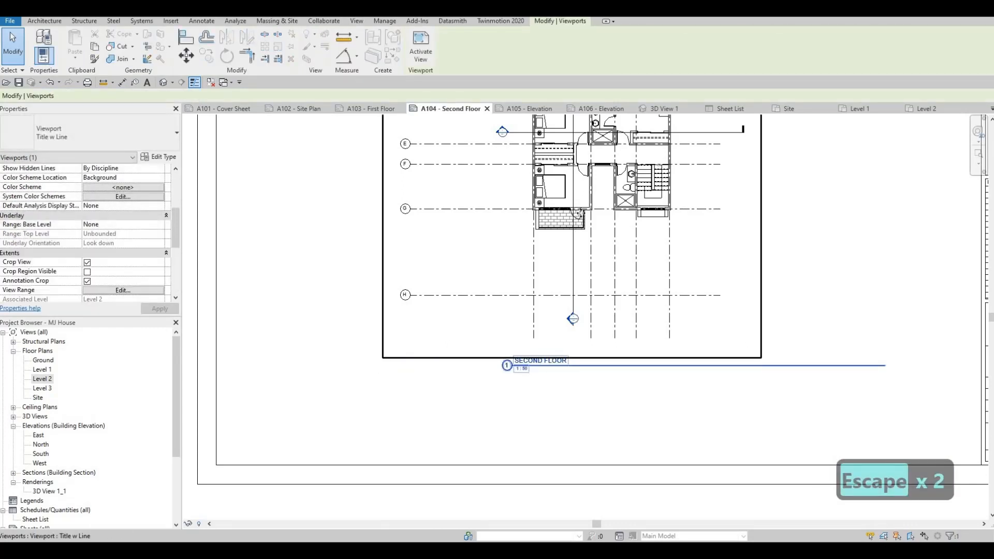
left_click(580, 213)
left_click_drag(885, 366, 572, 378)
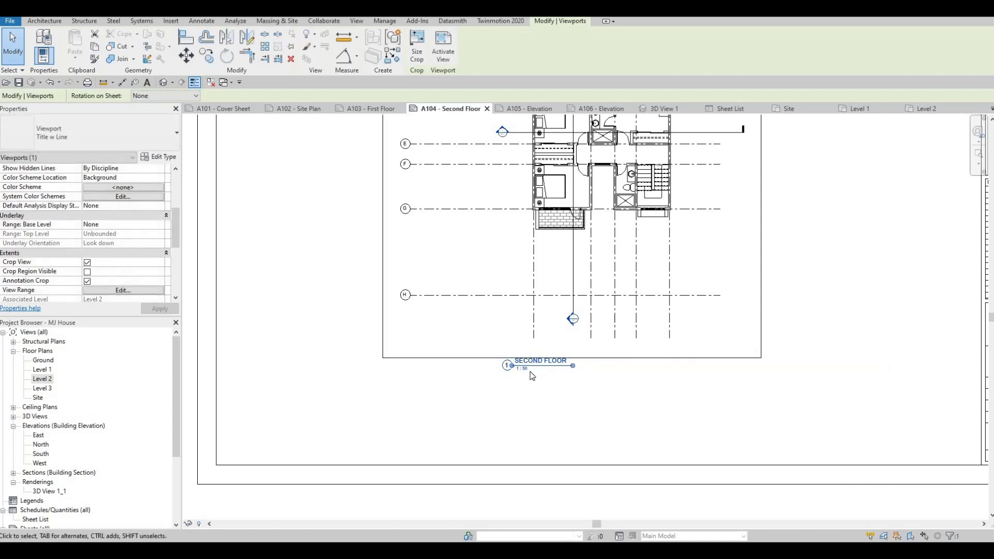
scroll(509, 359, "down", 4)
middle_click_drag(543, 364, 456, 327)
scroll(505, 347, "down", 1)
key("Escape")
key("Escape")
key("Escape")
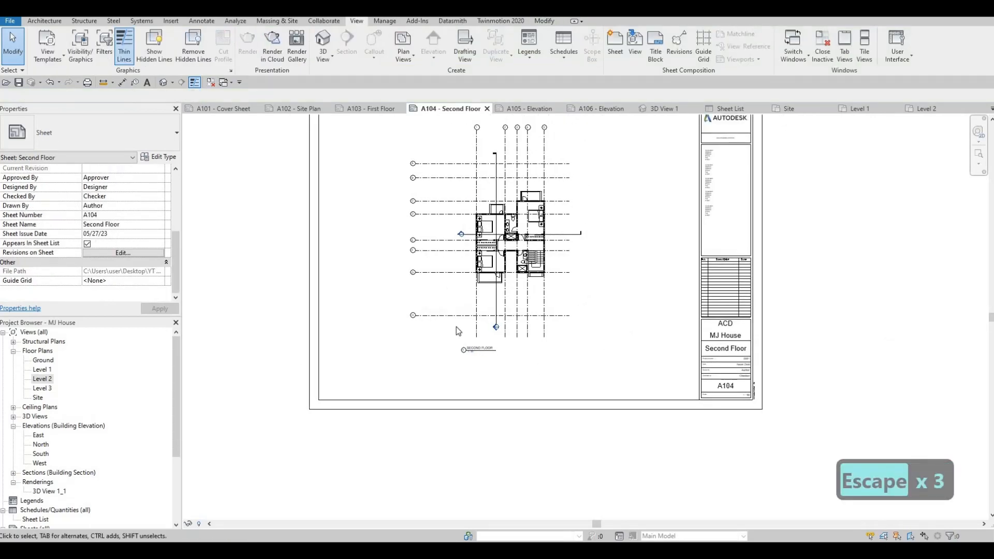
Try placing the East elevation on the upper half of sheet A105 - Elevation, then undo the placement
left_click(537, 109)
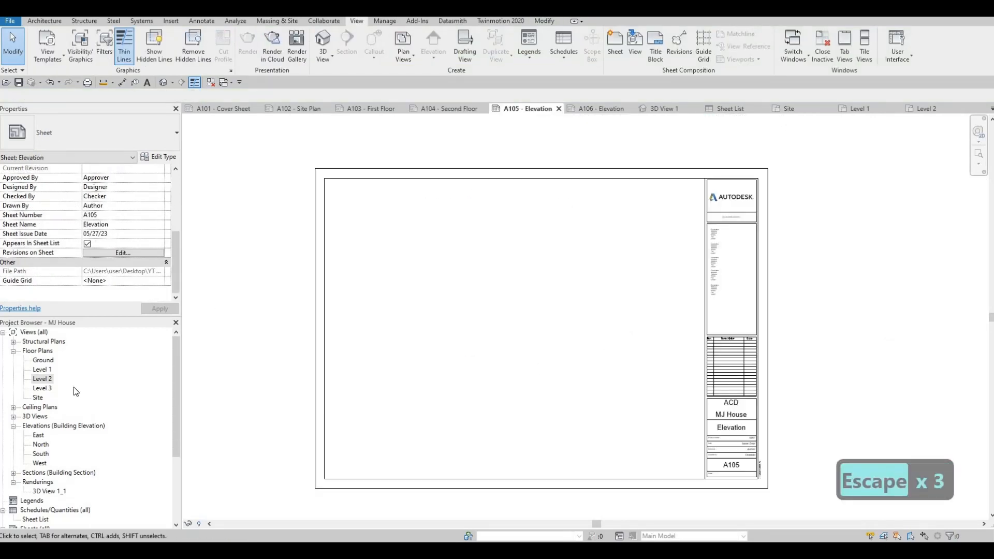
left_click(38, 435)
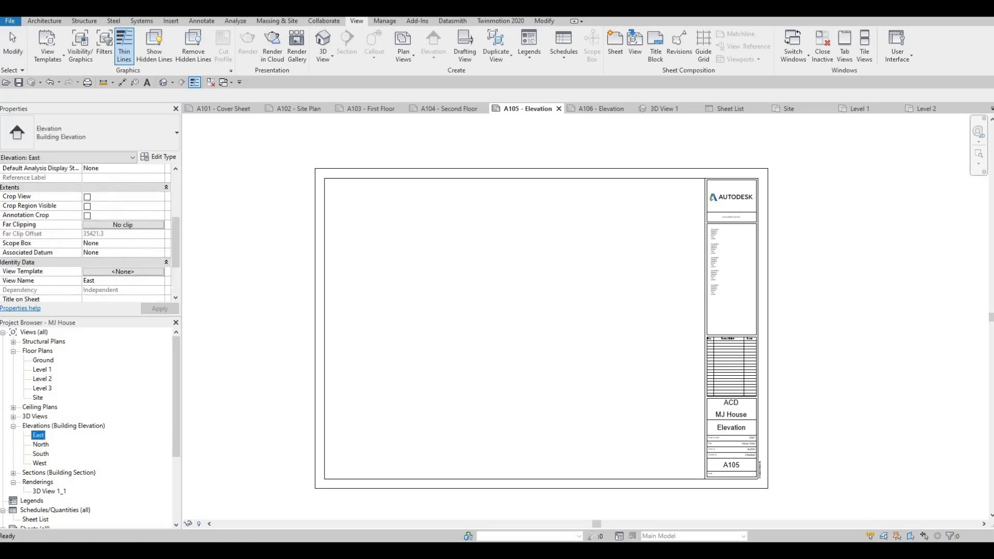
left_click(515, 246)
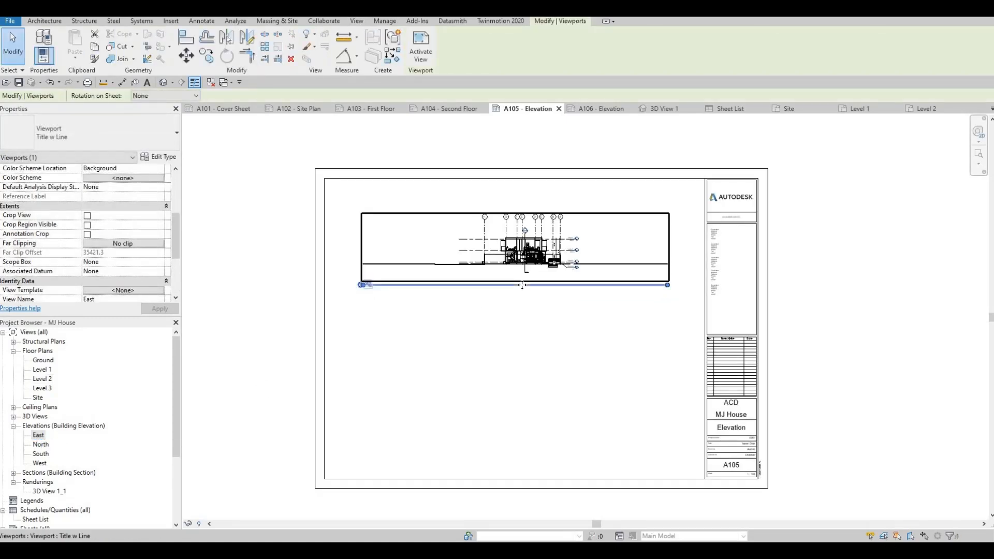
key("ctrl+z")
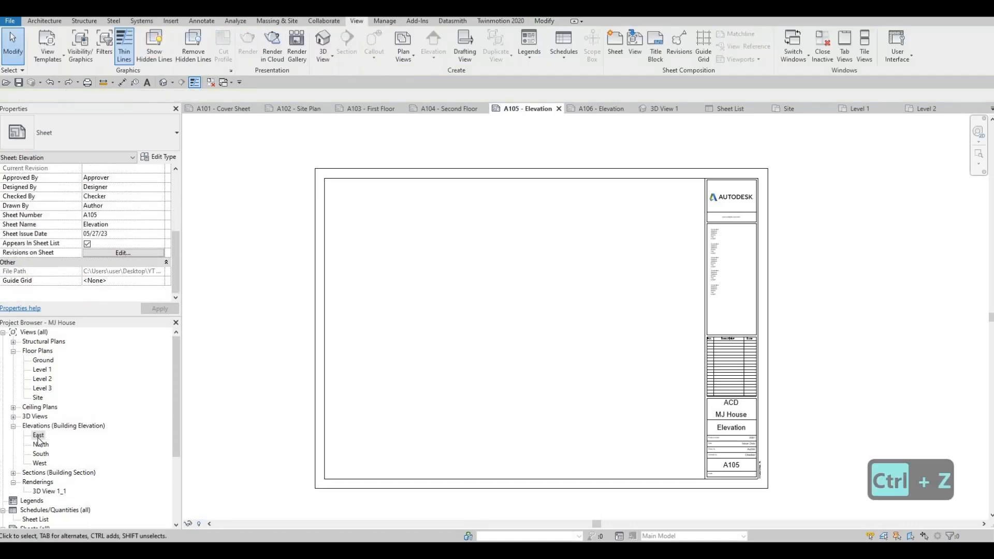
Open the East elevation view and set its scale to 1:50
double_click(38, 437)
left_click(206, 524)
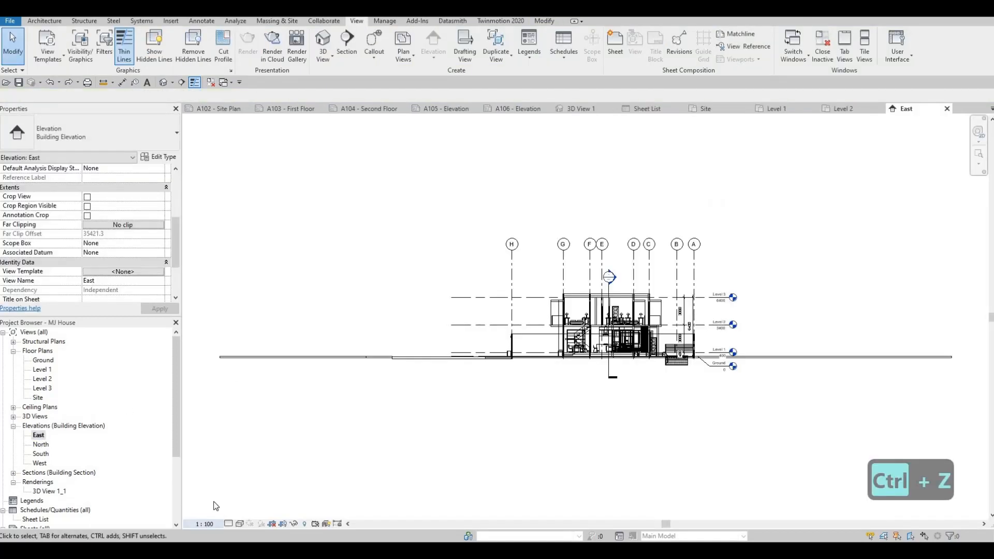
left_click(216, 446)
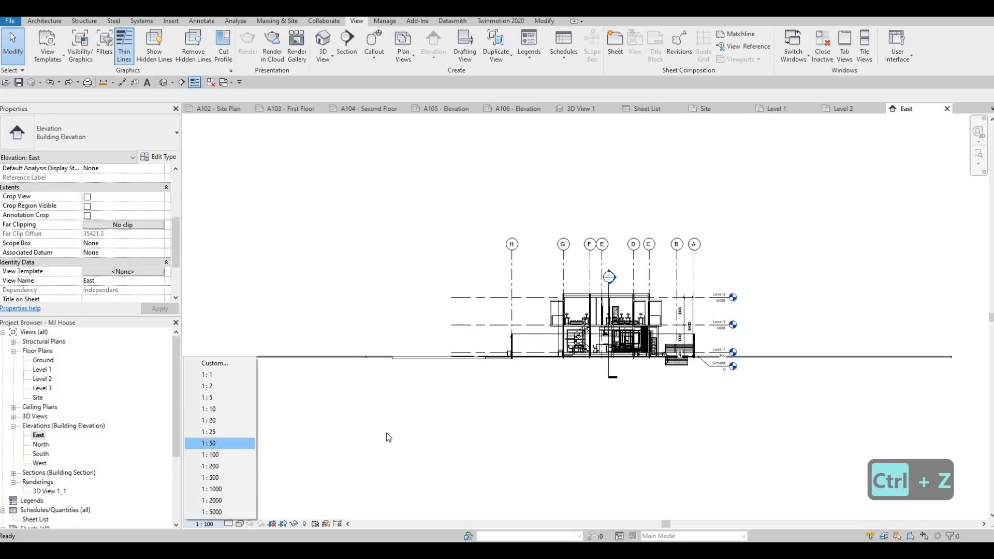
key("Escape")
key("Escape")
middle_click_drag(509, 443, 522, 399)
scroll(503, 380, "down", 2)
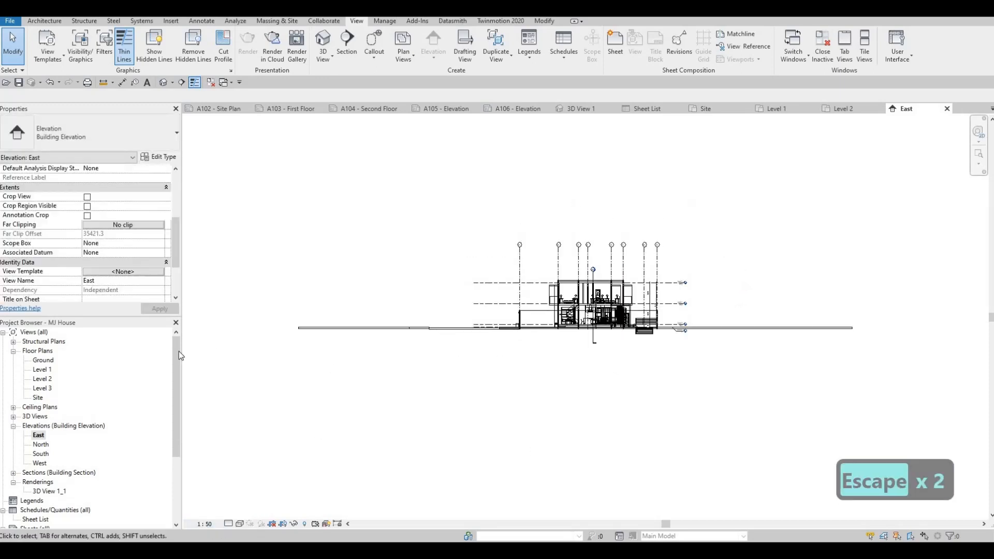
Try placing the rescaled East elevation on sheet A105 - Elevation, then undo the placement
left_click(443, 110)
left_click_drag(39, 436, 498, 297)
left_click(532, 276)
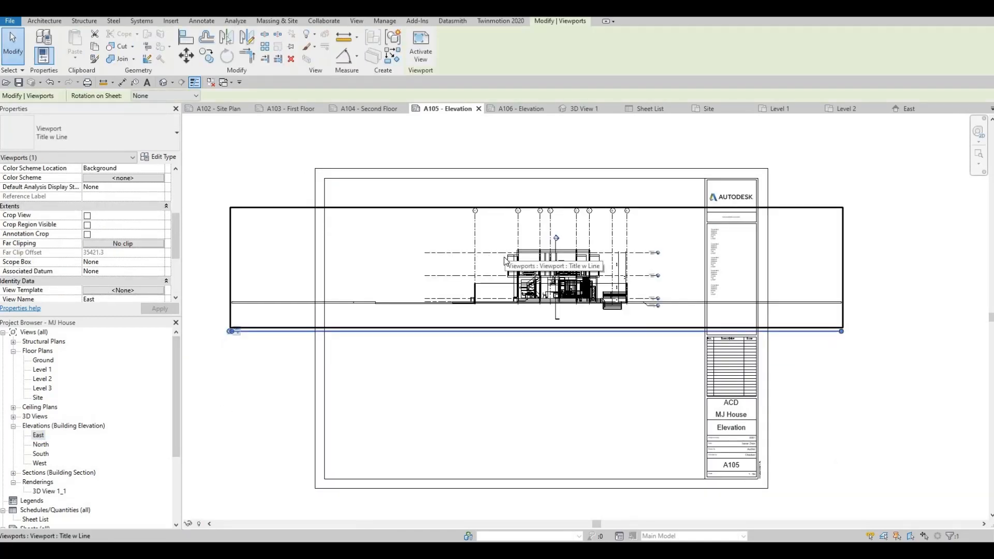
key("ctrl+z")
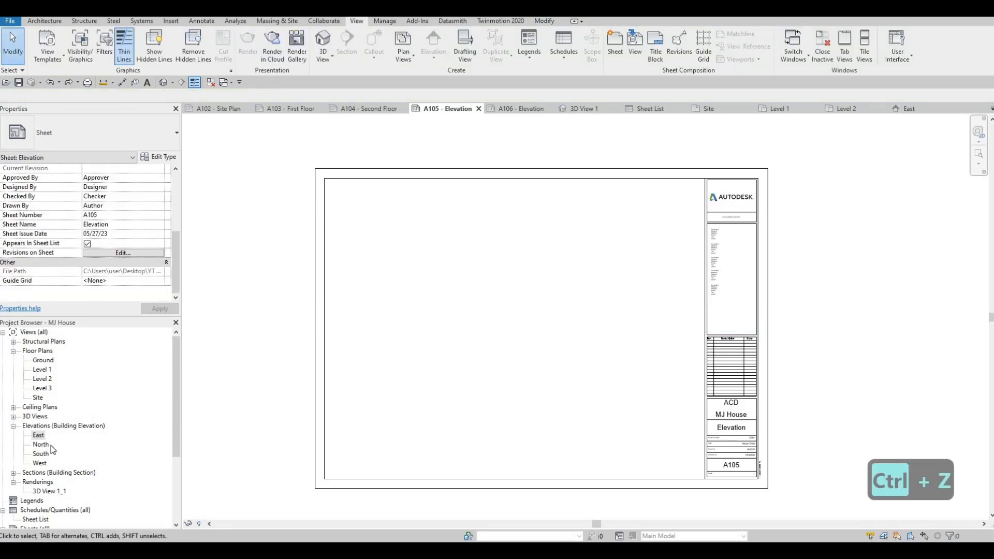
Open the North elevation view and set its scale to 1:50
double_click(40, 444)
left_click(205, 524)
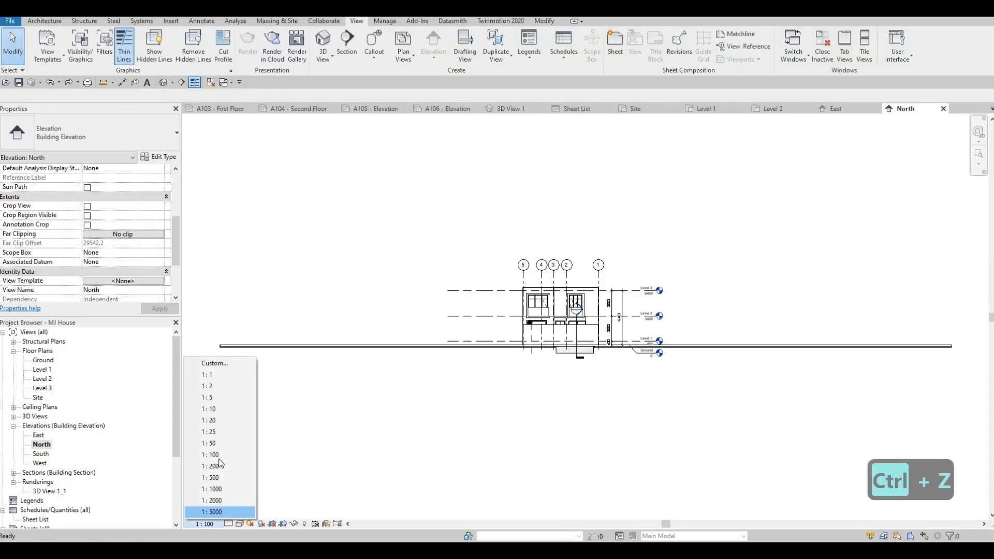
left_click(209, 443)
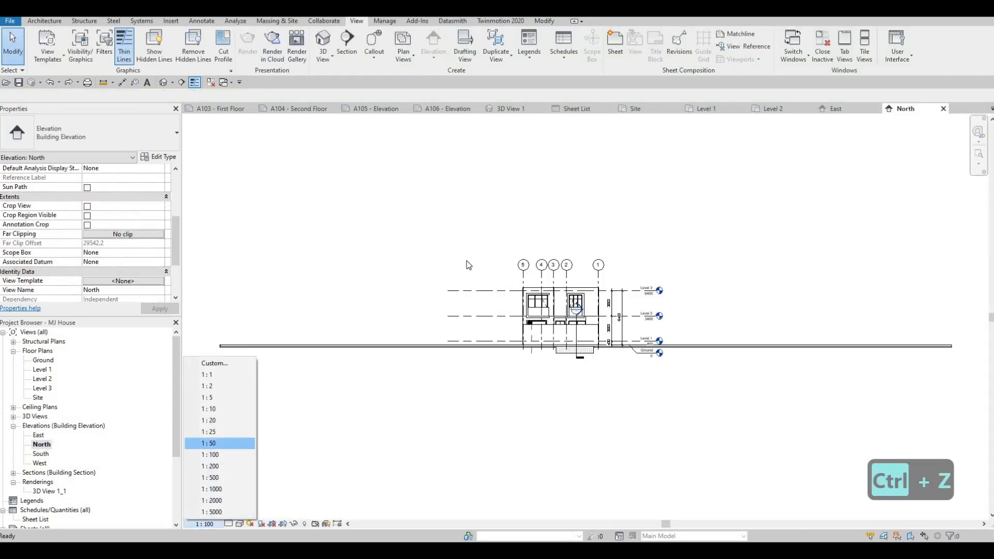
Try placing the North elevation on the lower half of sheet A106 - Elevation, then undo the placement
left_click(421, 111)
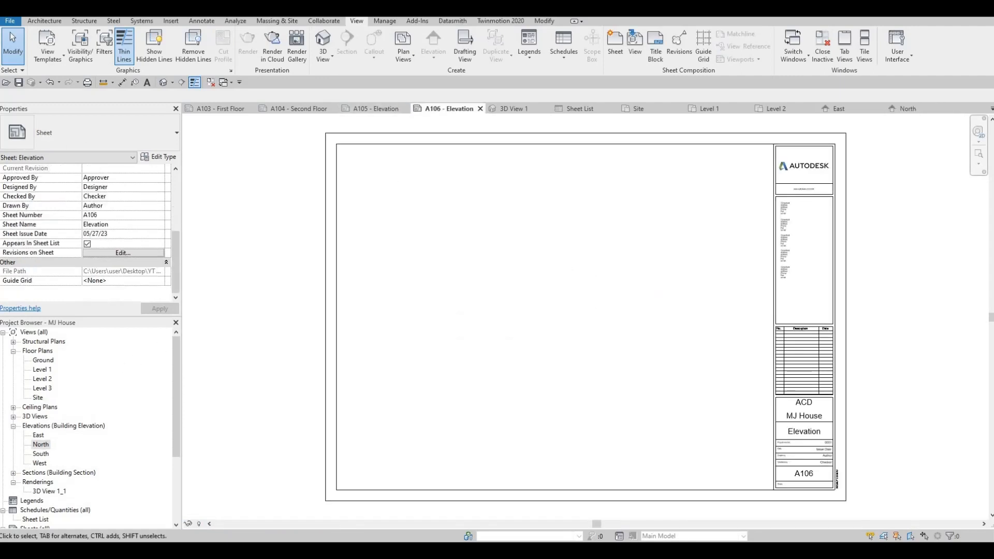
left_click_drag(40, 445, 580, 369)
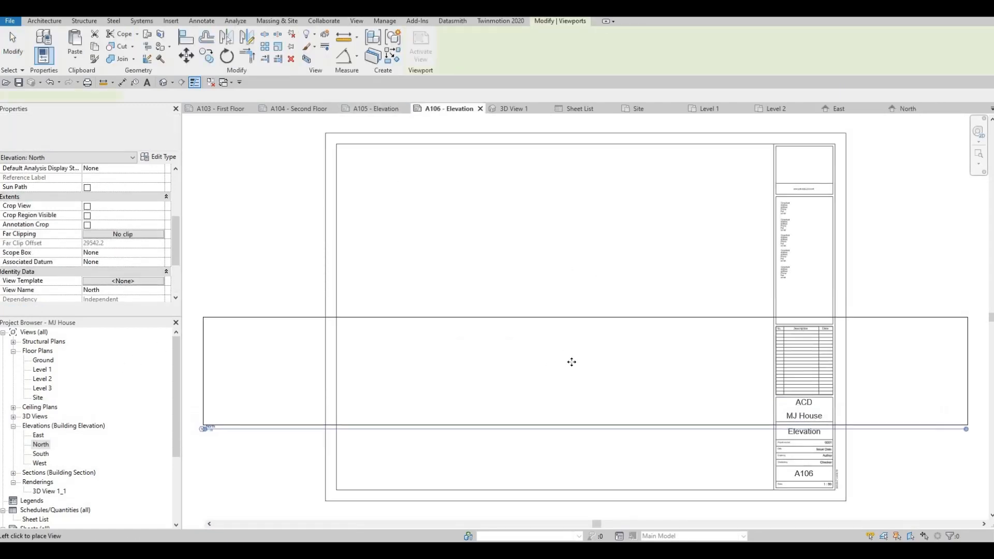
left_click(572, 362)
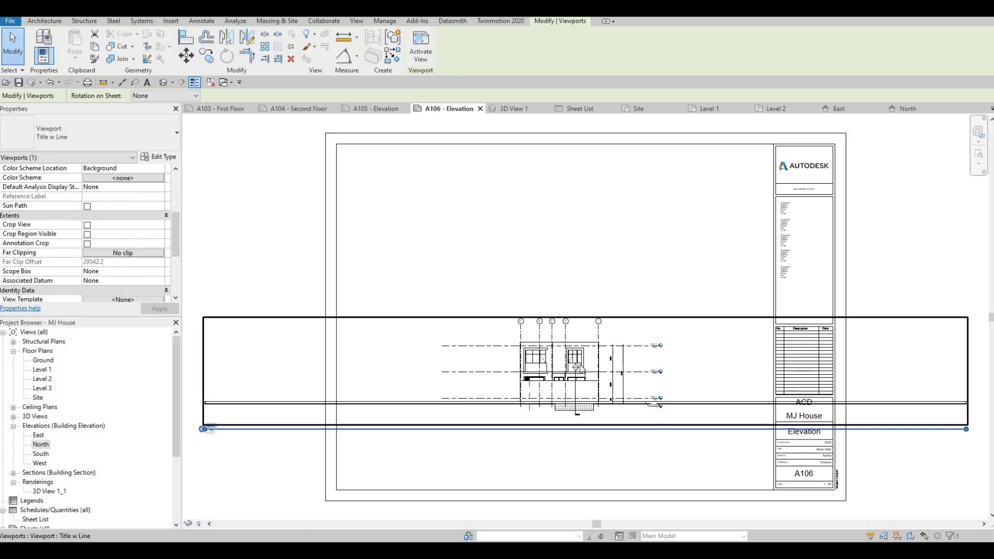
key("ctrl+z")
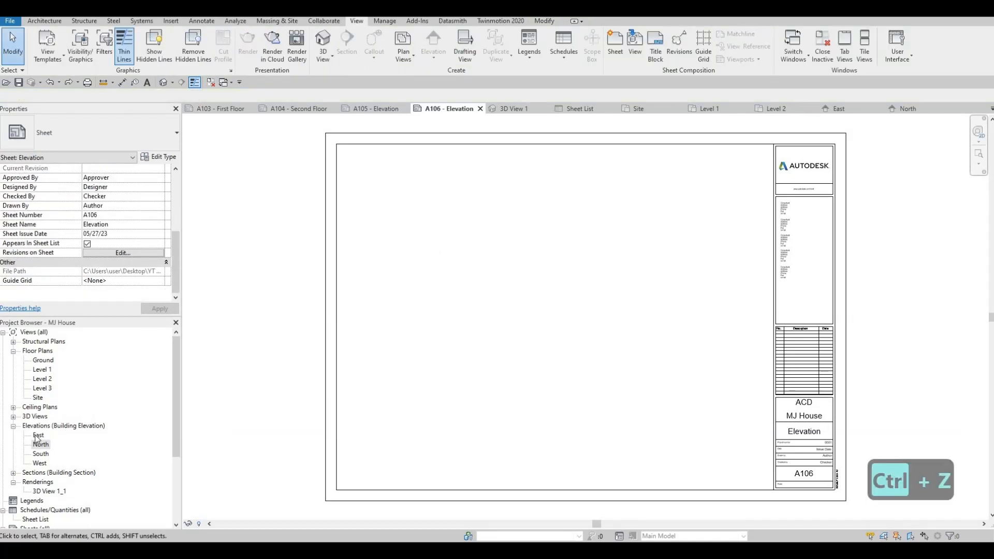
Try placing the East elevation on the upper half of sheet A106 - Elevation, then undo the placement
left_click_drag(35, 438, 452, 345)
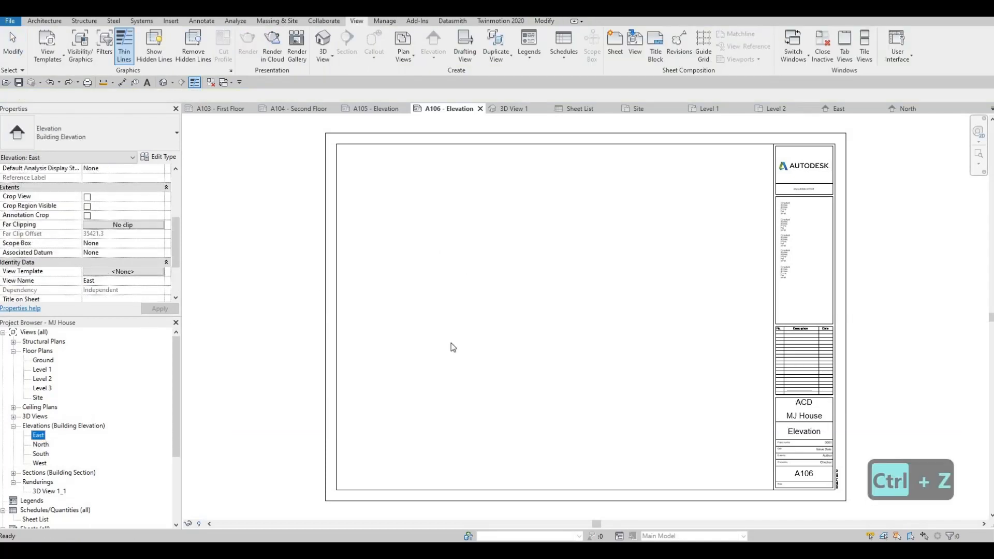
left_click(548, 258)
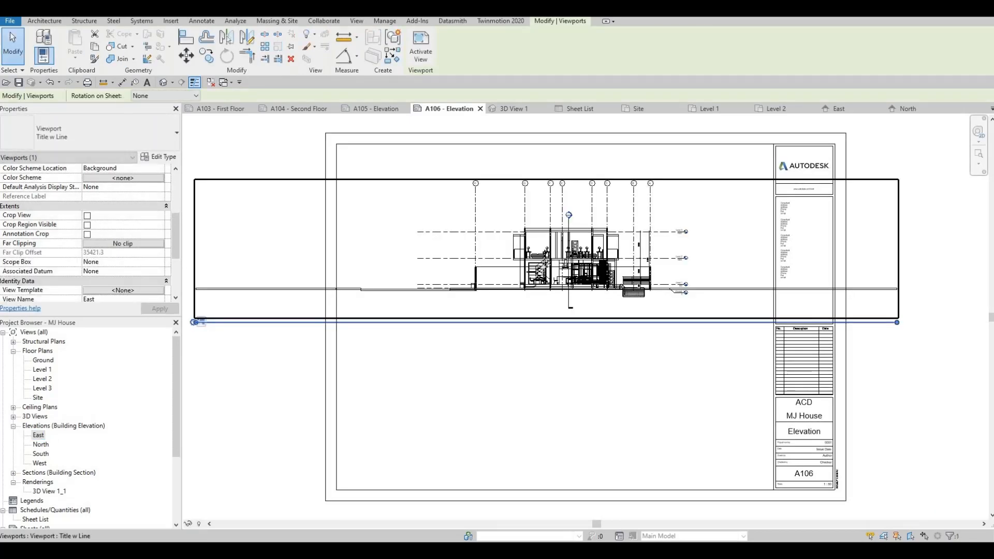
key("ctrl+z")
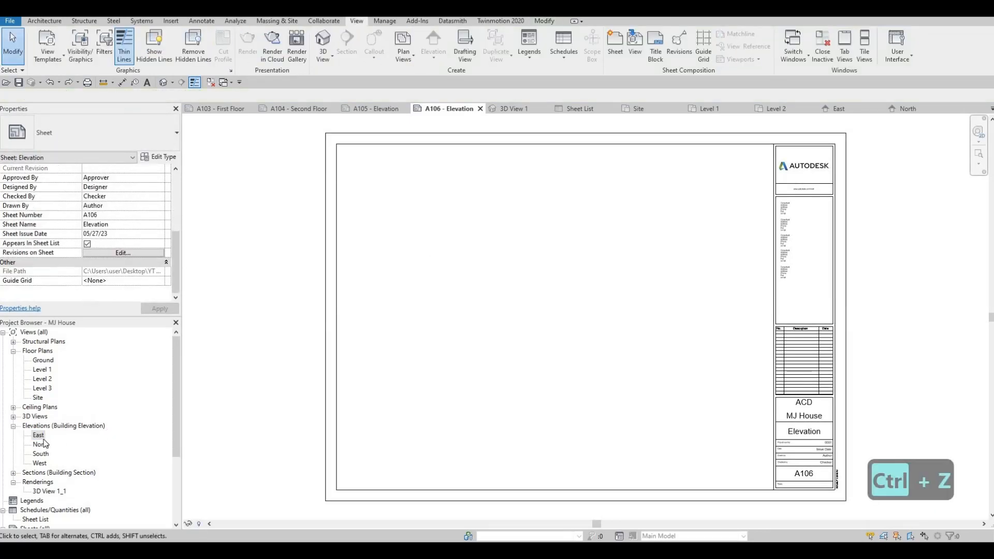
In the East elevation view, set the detail level to Fine and try Consistent Colors before choosing the Hidden Line visual style
key("ctrl+z")
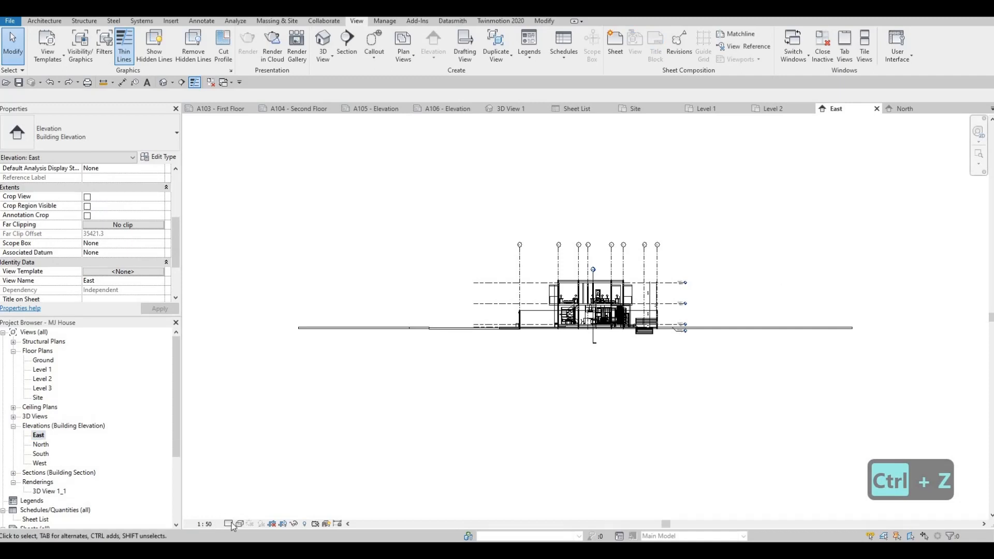
left_click(234, 525)
left_click(248, 514)
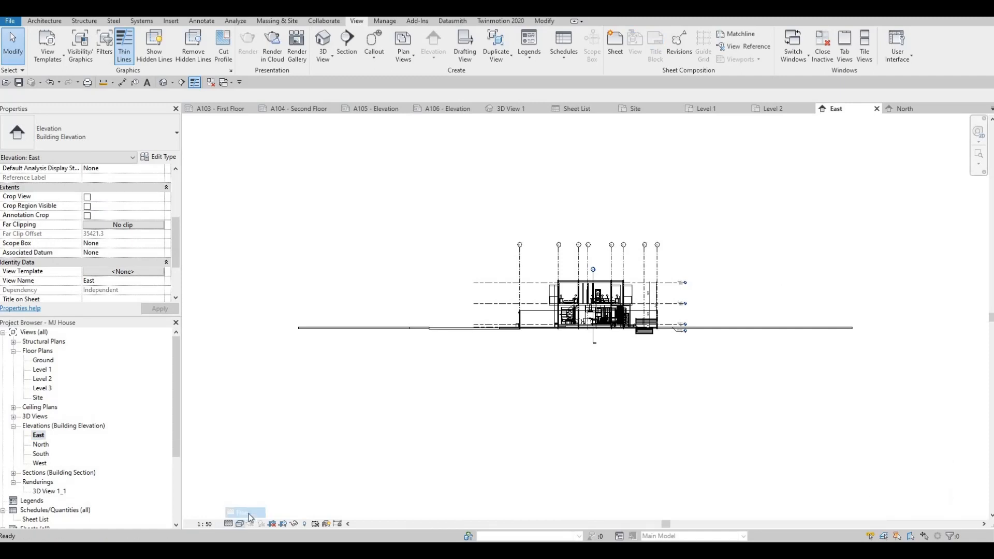
left_click(240, 525)
left_click(268, 492)
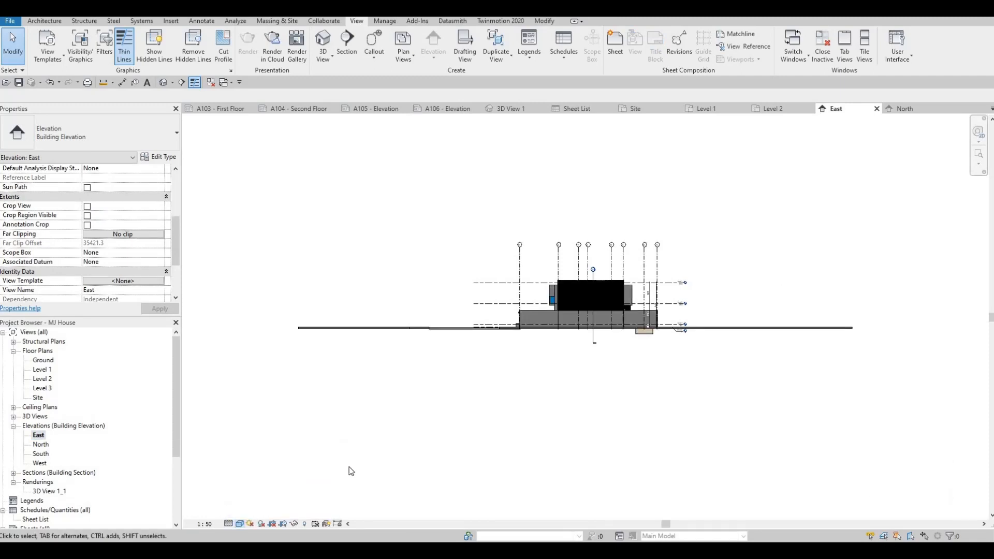
left_click(240, 524)
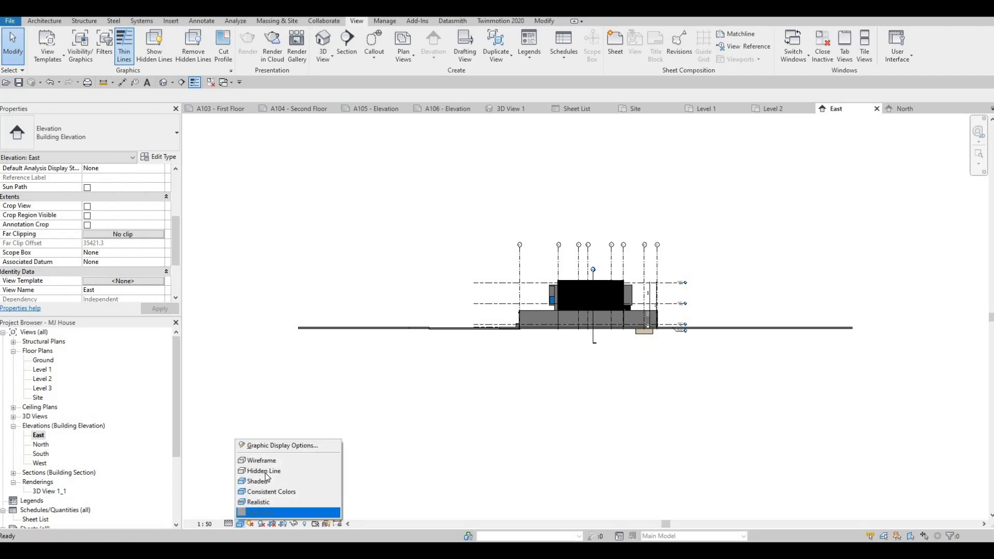
left_click(280, 471)
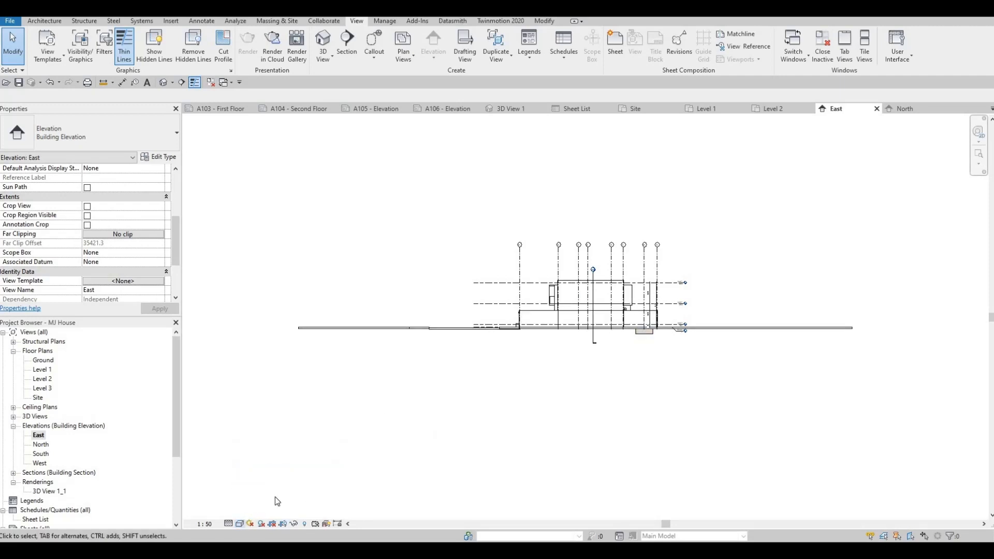
Open the East elevation's Graphic Display Options and apply a Sky background
left_click(240, 524)
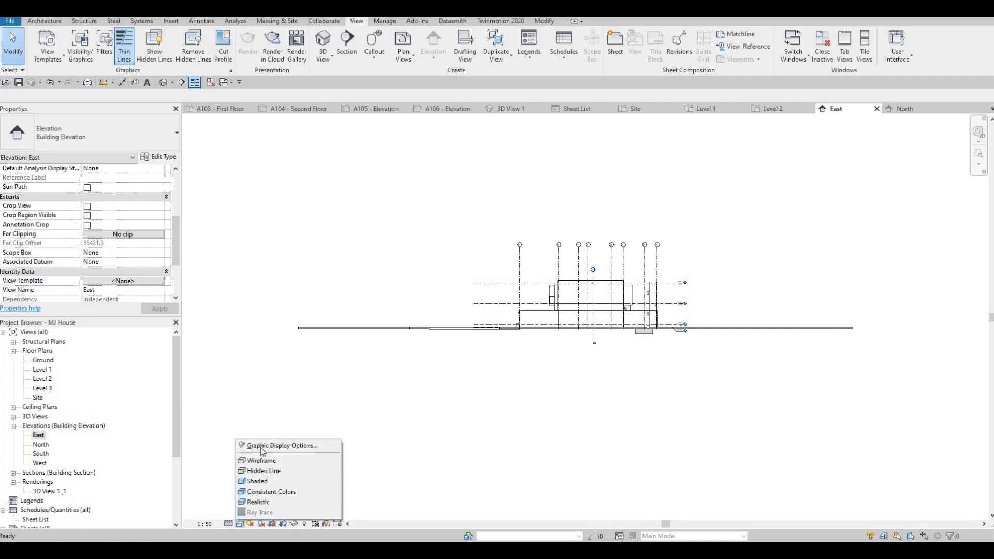
left_click(260, 446)
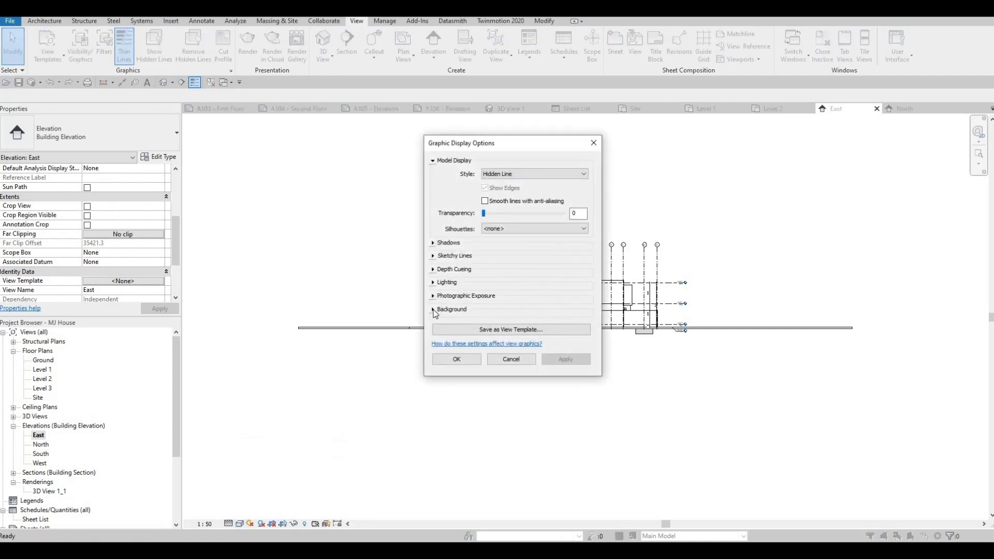
left_click(500, 309)
left_click(533, 325)
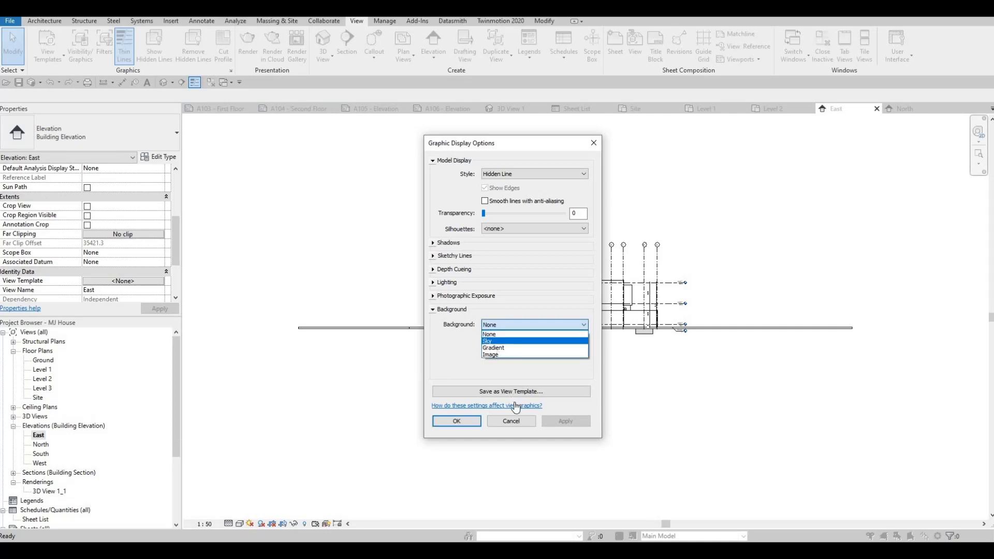
left_click(500, 342)
left_click(503, 326)
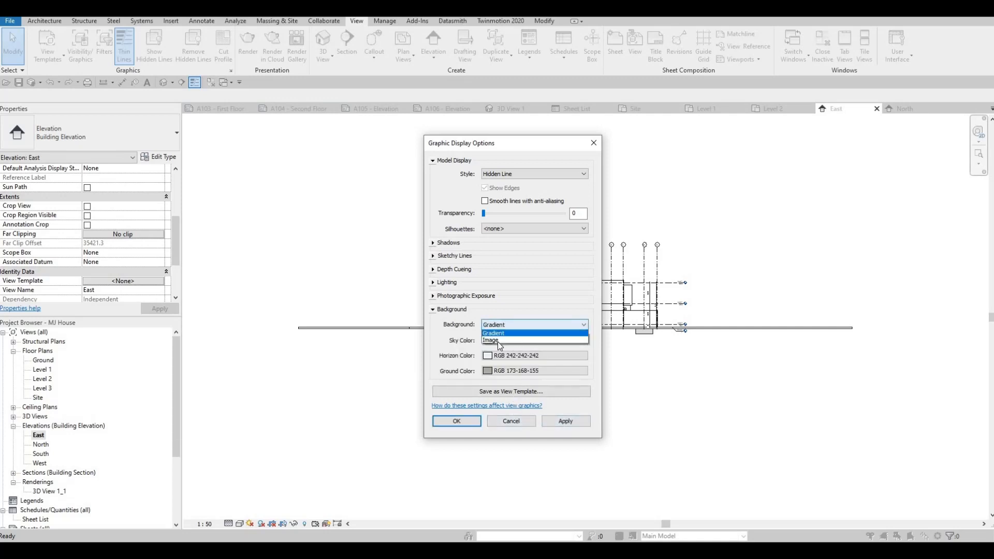
left_click(500, 334)
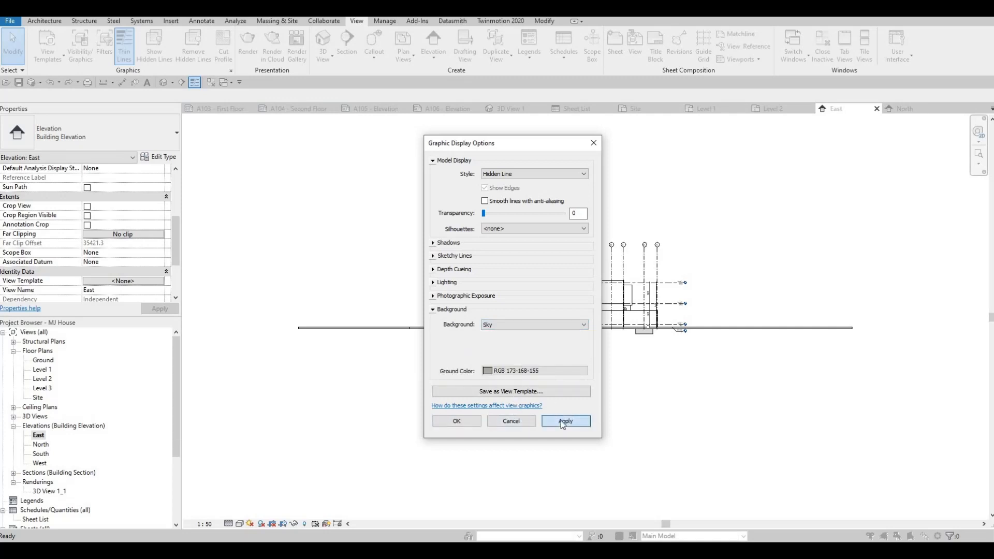
left_click(562, 422)
Change the East elevation's background to Gradient with its default colors, apply it and accept the display options
left_click(516, 331)
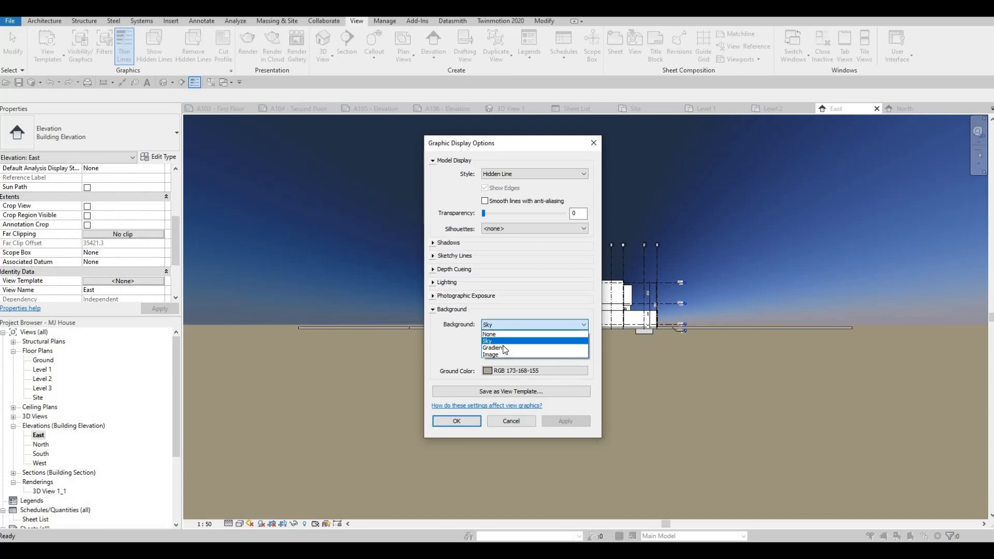
left_click(554, 422)
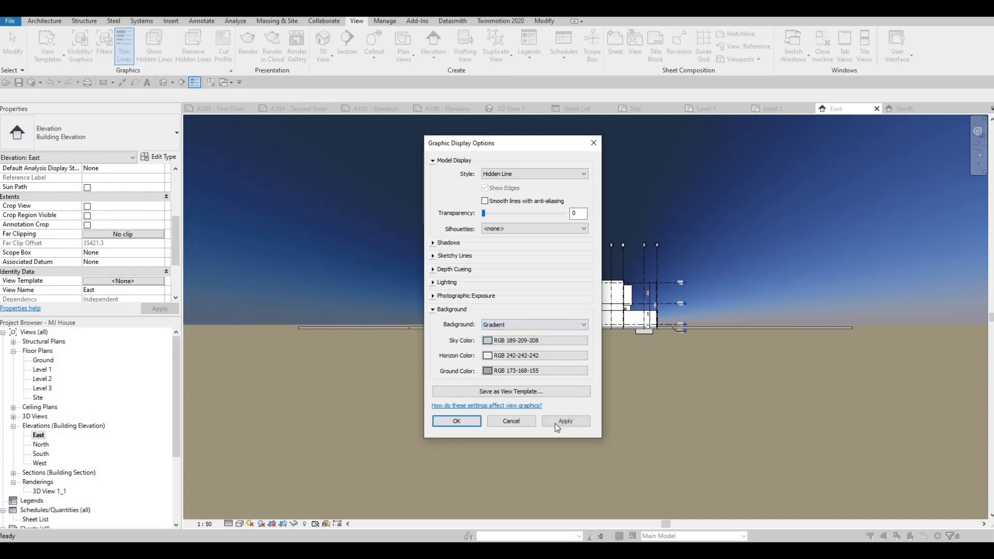
left_click(556, 423)
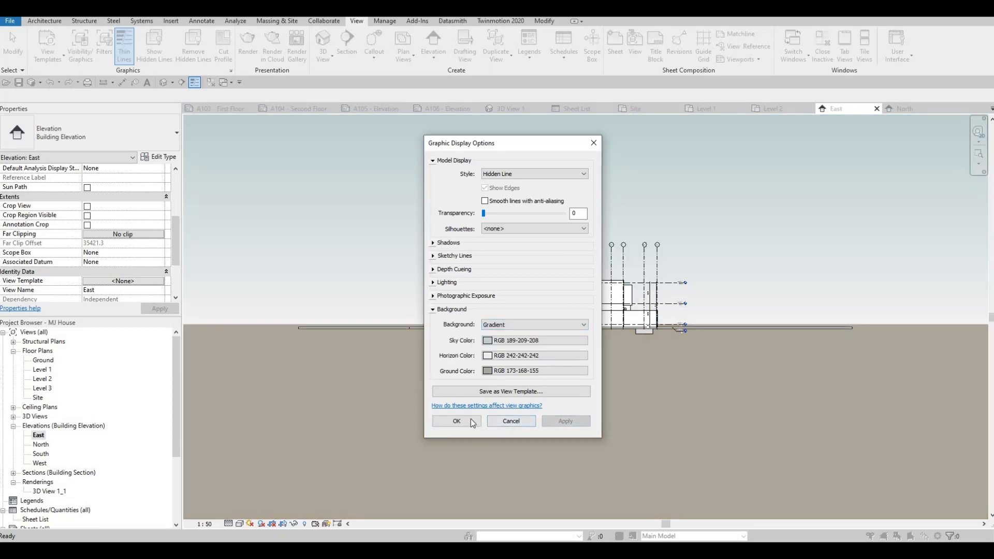
left_click(457, 421)
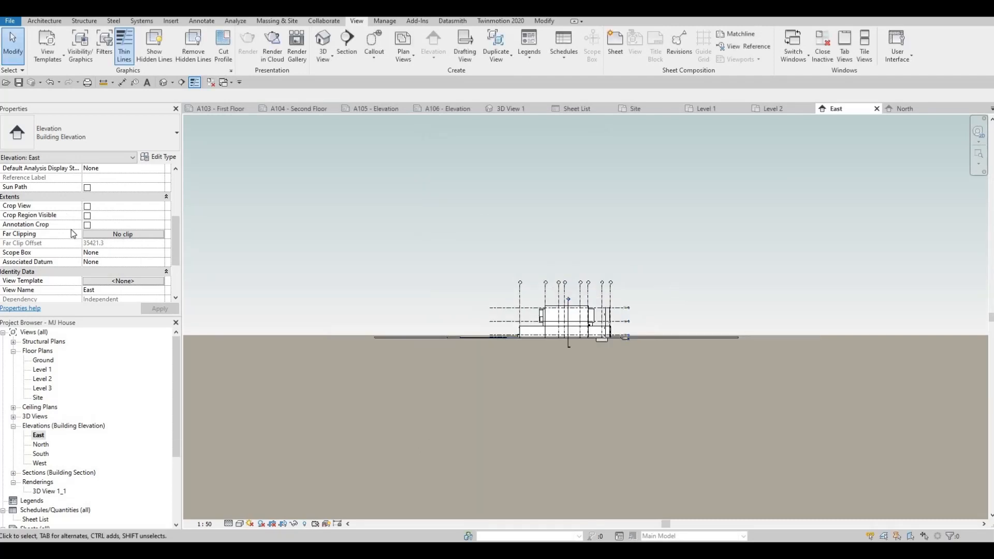
Turn on Crop View, Crop Region Visible and Annotation Crop for the East elevation
scroll(79, 230, "up", 5)
scroll(83, 230, "down", 3)
scroll(91, 200, "down", 3)
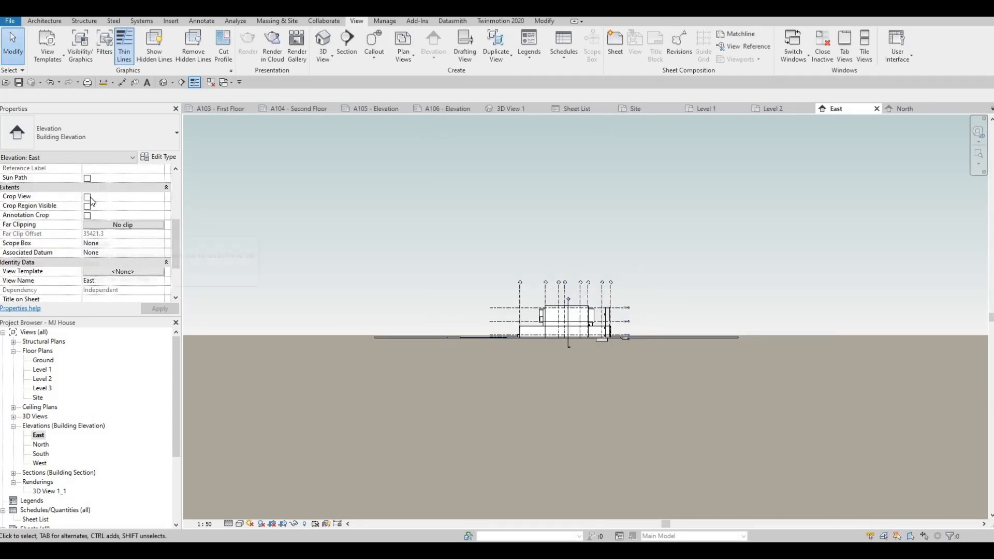
left_click(87, 206)
left_click(87, 215)
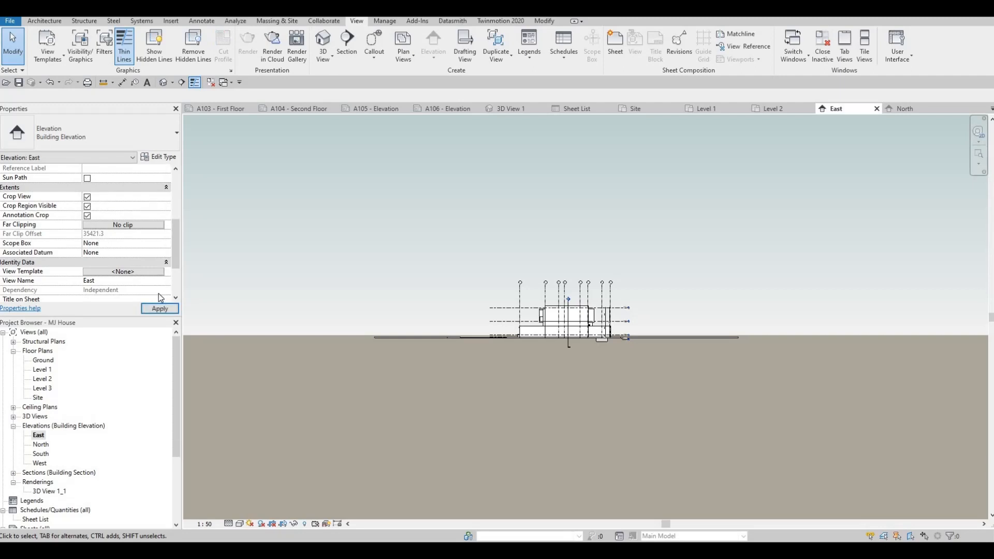
scroll(363, 315, "down", 4)
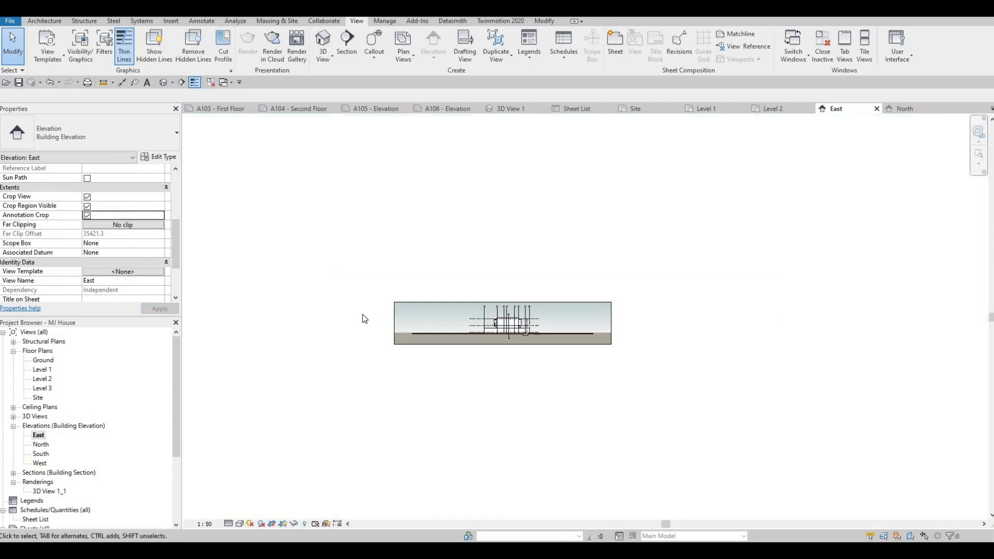
Narrow the East elevation's crop region on both sides so that it closely frames the house and its level lines
scroll(365, 324, "up", 3)
left_click(361, 328)
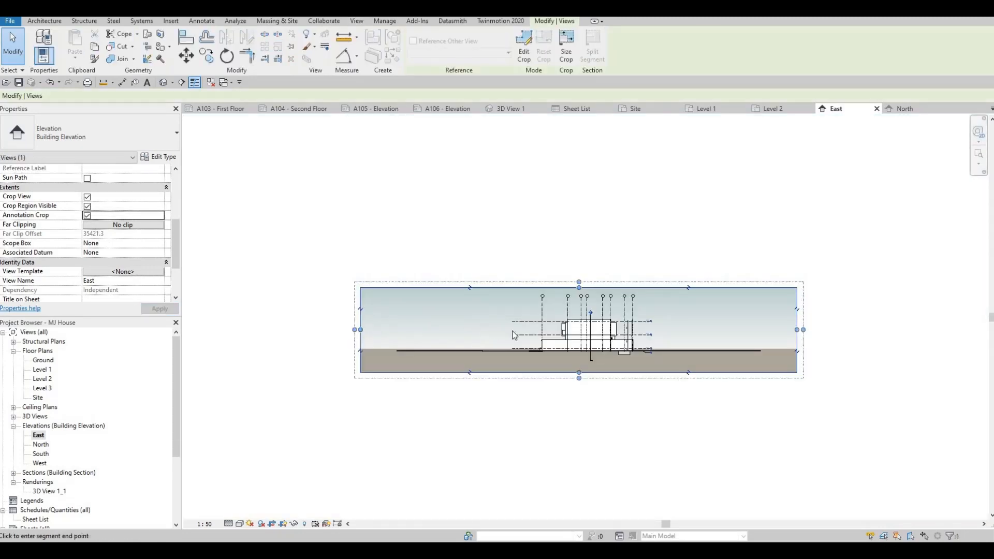
left_click_drag(797, 331, 666, 326)
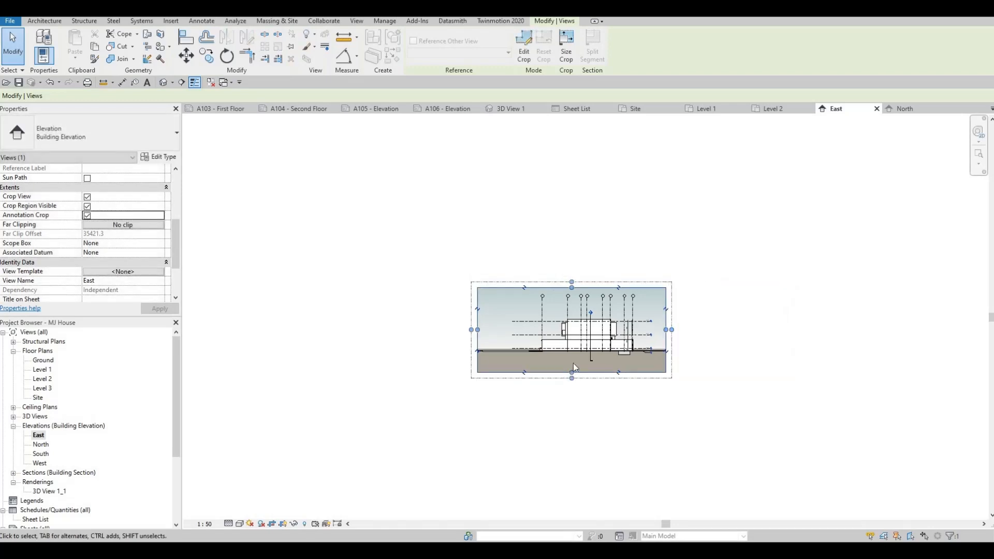
scroll(574, 365, "up", 3)
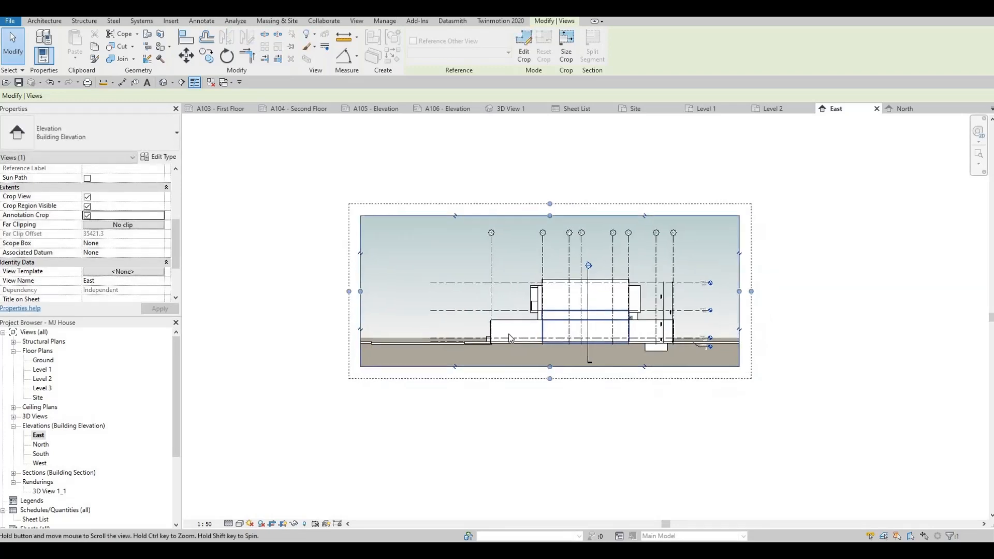
middle_click_drag(510, 338, 493, 327)
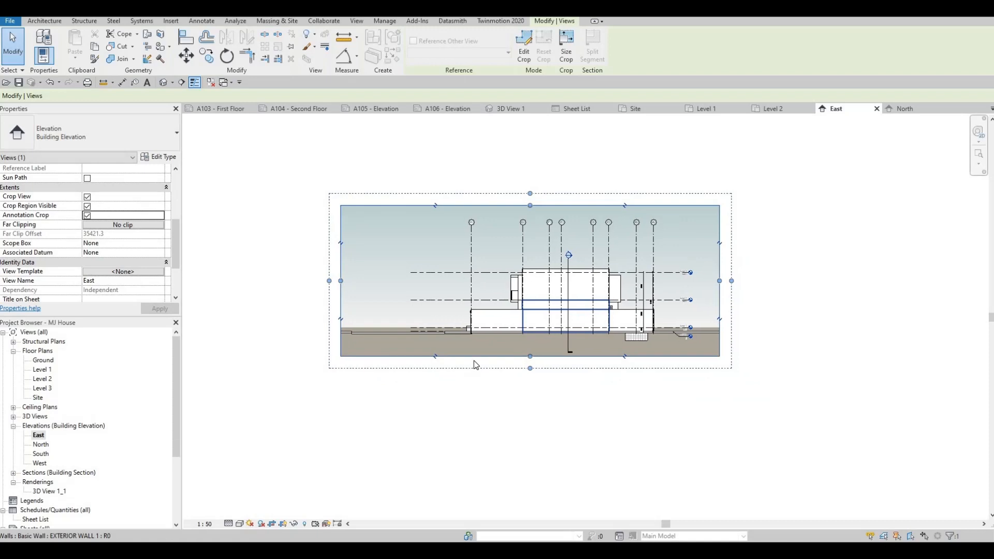
Open the North elevation and set its detail level to Fine and its visual style to Hidden Line
double_click(42, 446)
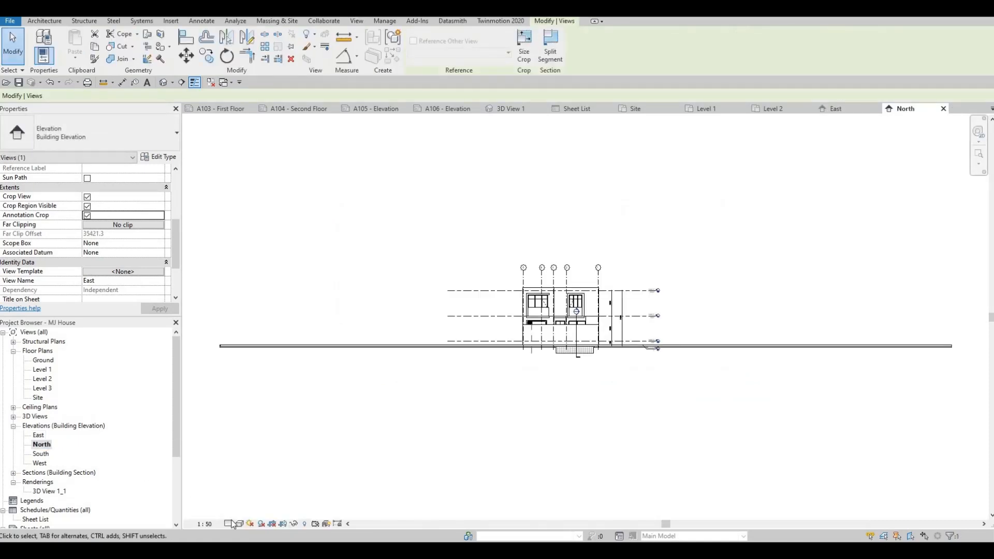
left_click(230, 524)
left_click(243, 512)
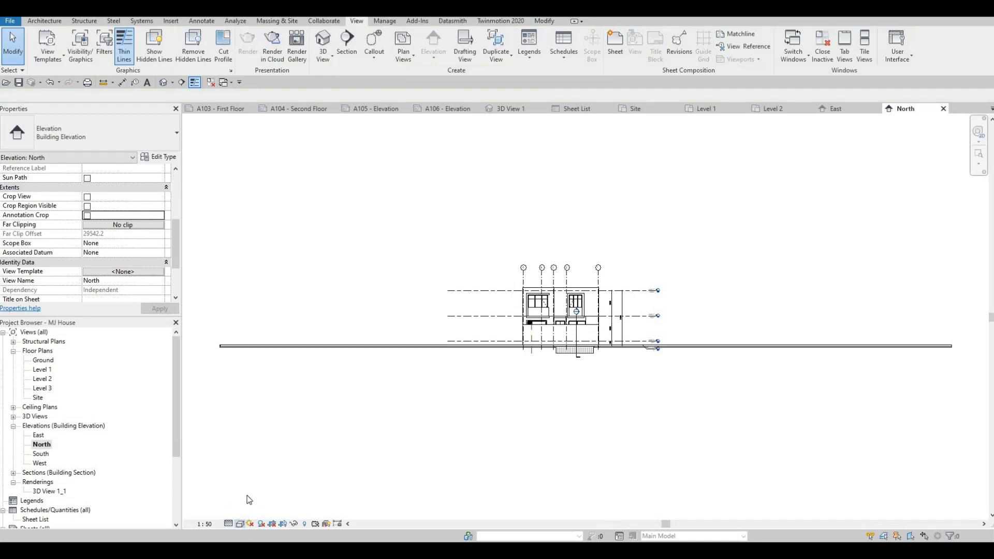
left_click(240, 524)
left_click(270, 471)
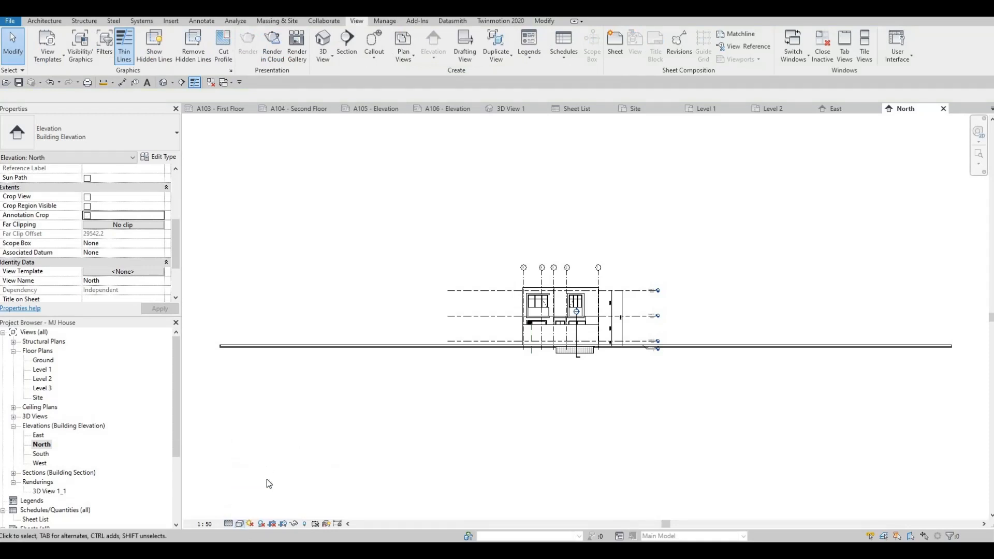
Try a Sky background in the North elevation's Graphic Display Options
left_click(240, 524)
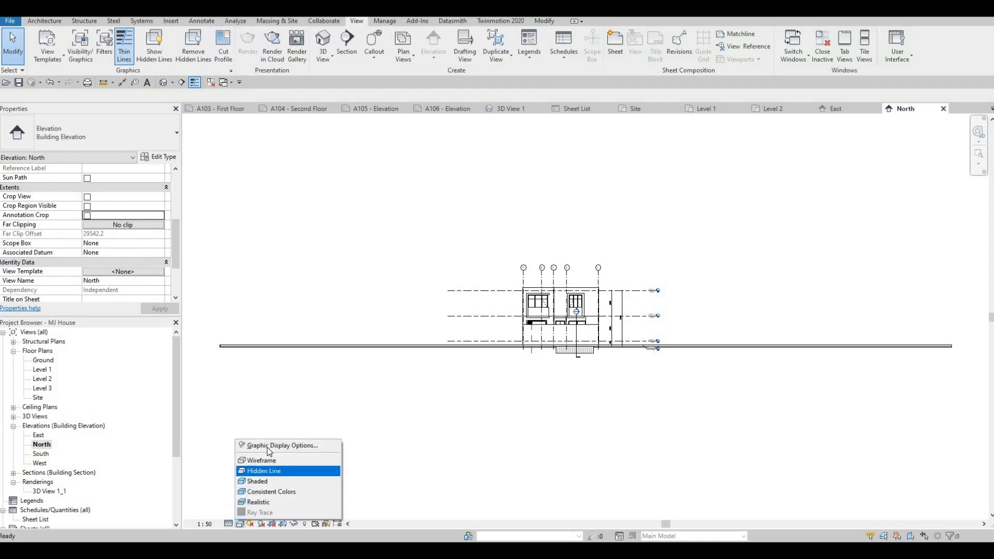
left_click(290, 445)
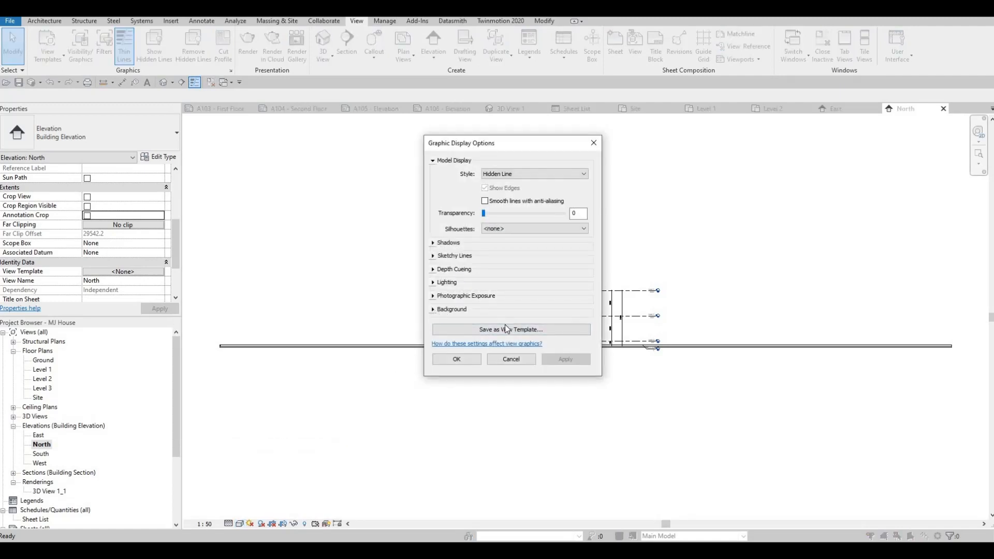
left_click(451, 310)
left_click(501, 325)
left_click(501, 341)
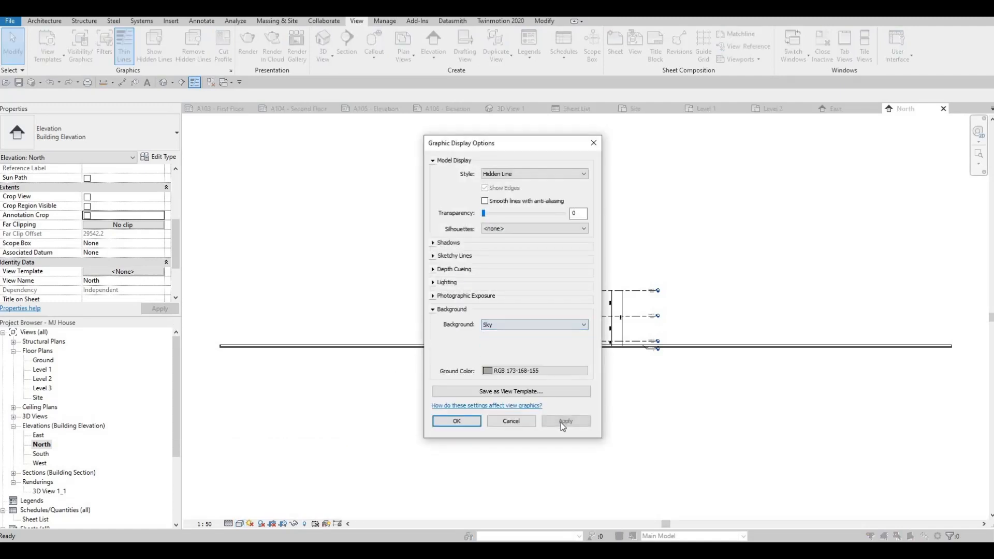
left_click(457, 421)
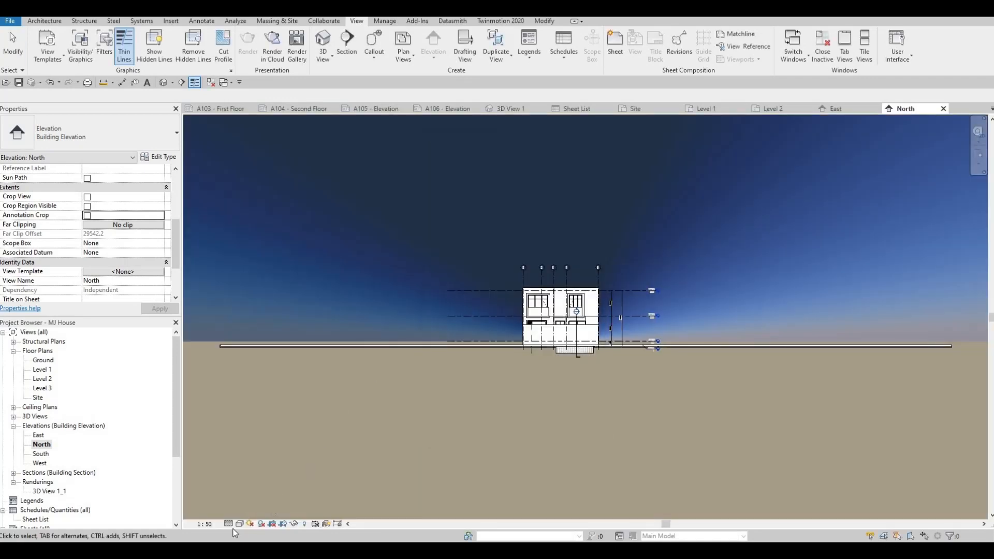
Change the North elevation's background to Gradient with its default colors in the Graphic Display Options
left_click(241, 524)
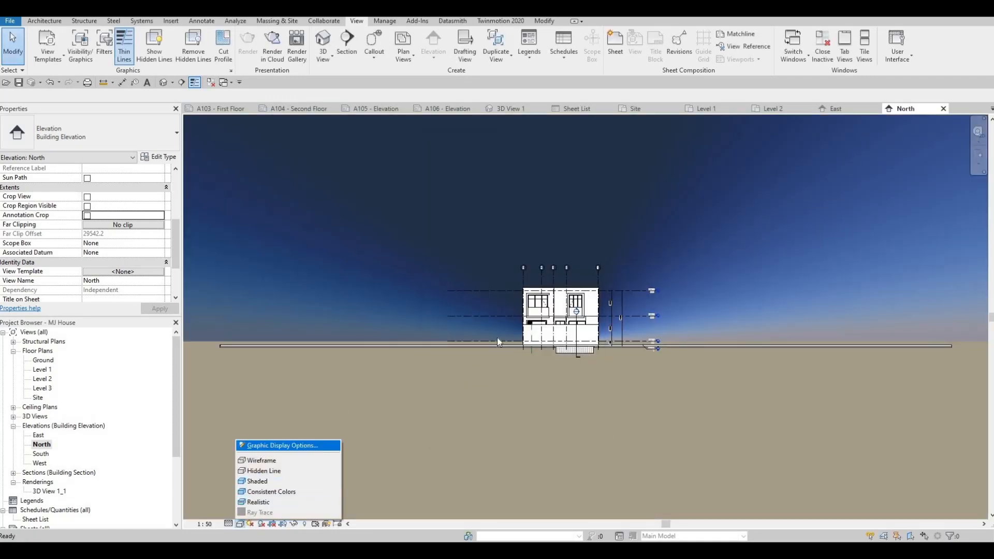
left_click(275, 444)
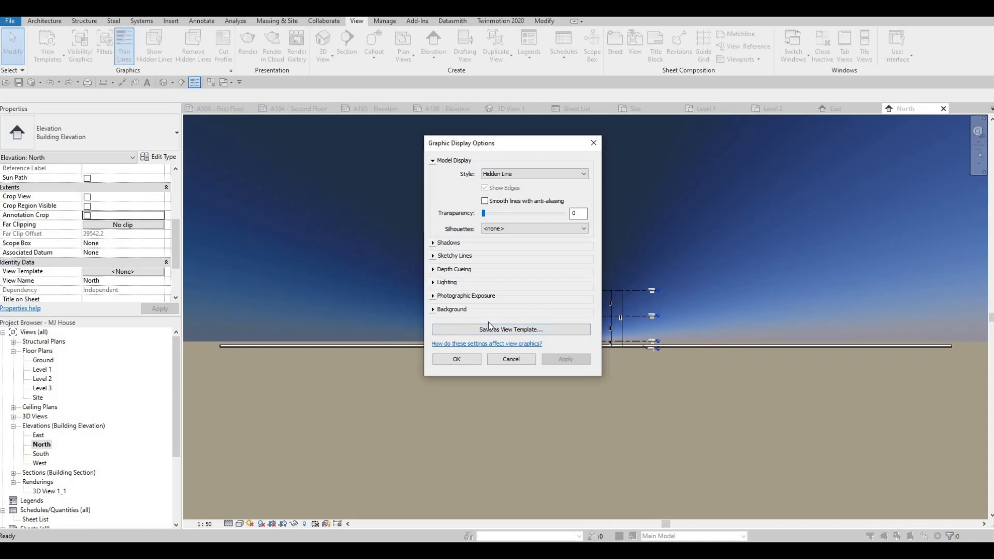
left_click(450, 309)
left_click(534, 325)
left_click(511, 347)
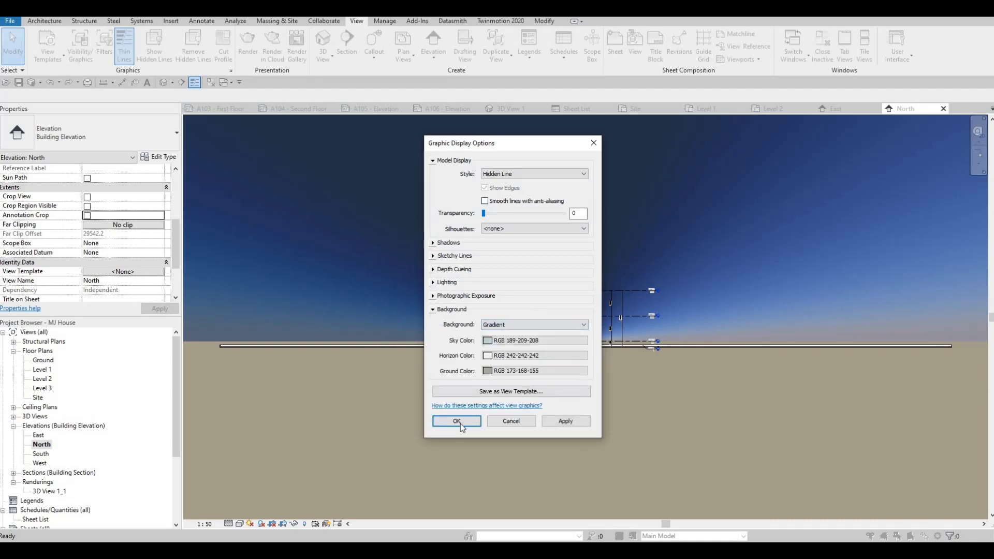
left_click(457, 420)
Turn on Crop View, Crop Region Visible and Annotation Crop for the North elevation
scroll(562, 272, "down", 3)
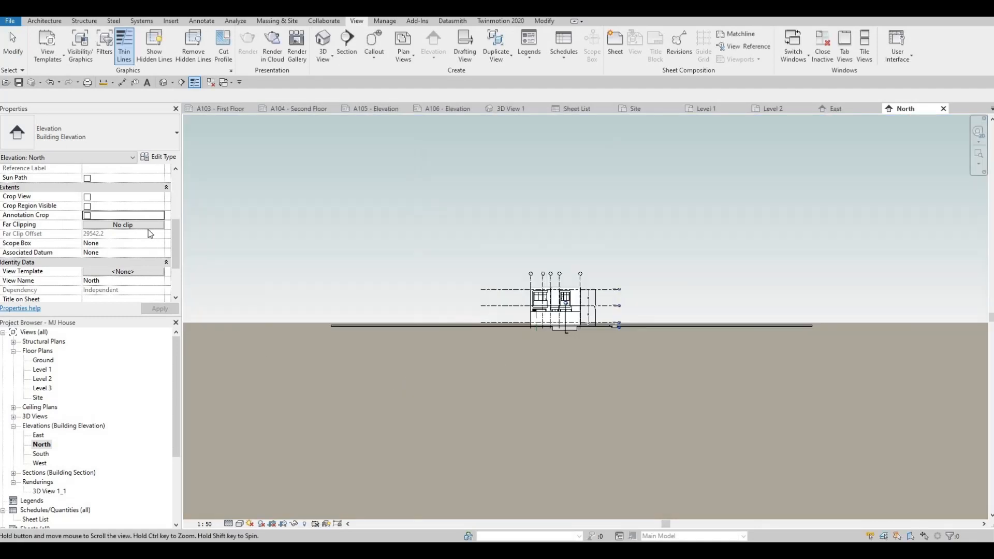
left_click(87, 197)
left_click(87, 206)
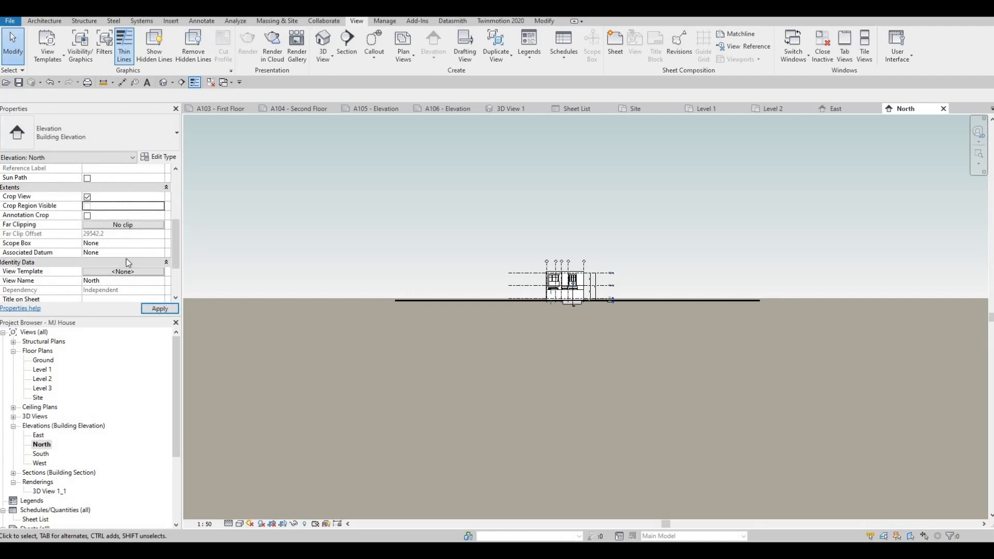
scroll(396, 314, "down", 3)
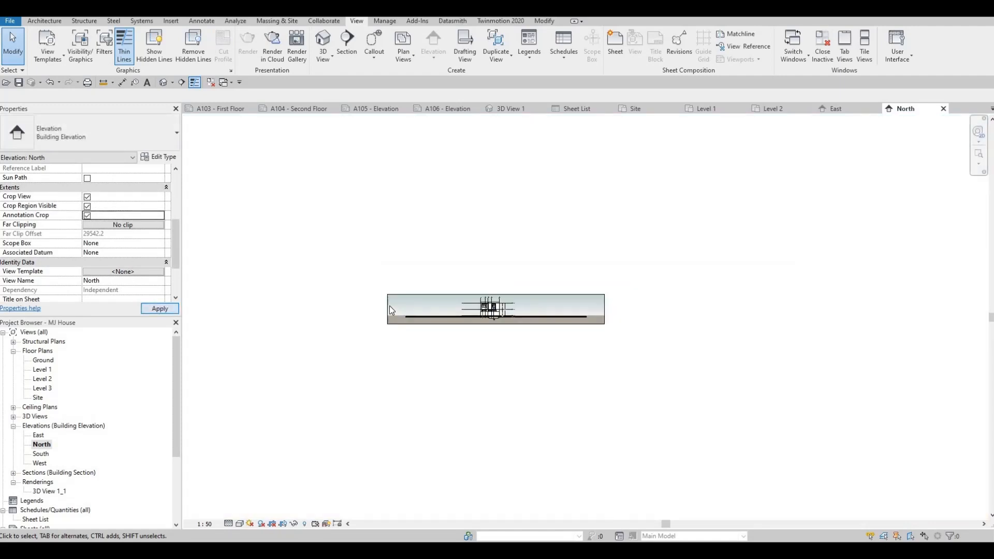
Narrow the North elevation's crop region on both sides around the house and turn off Crop Region Visible
scroll(392, 310, "up", 2)
left_click(390, 313)
scroll(398, 318, "up", 2)
left_click_drag(539, 318, 580, 318)
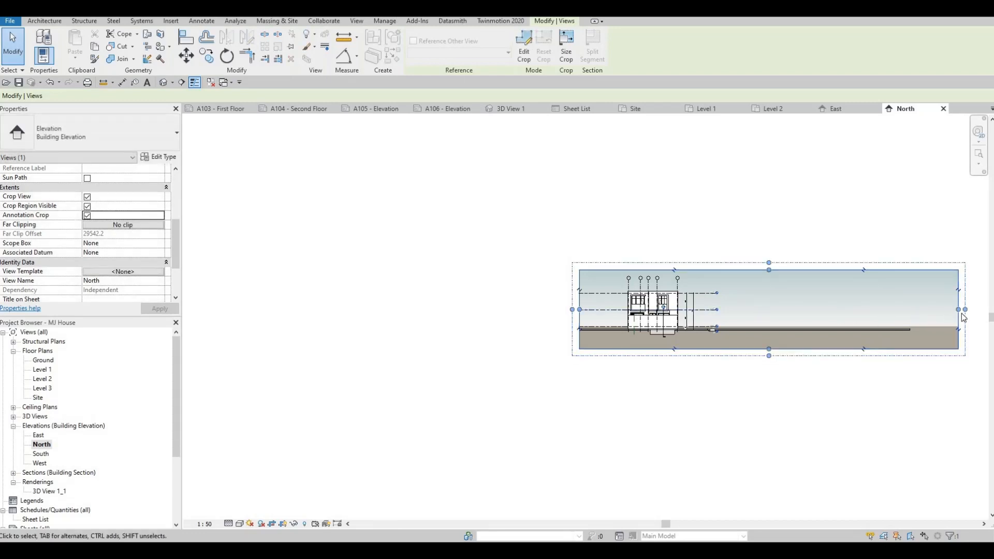
left_click(734, 304)
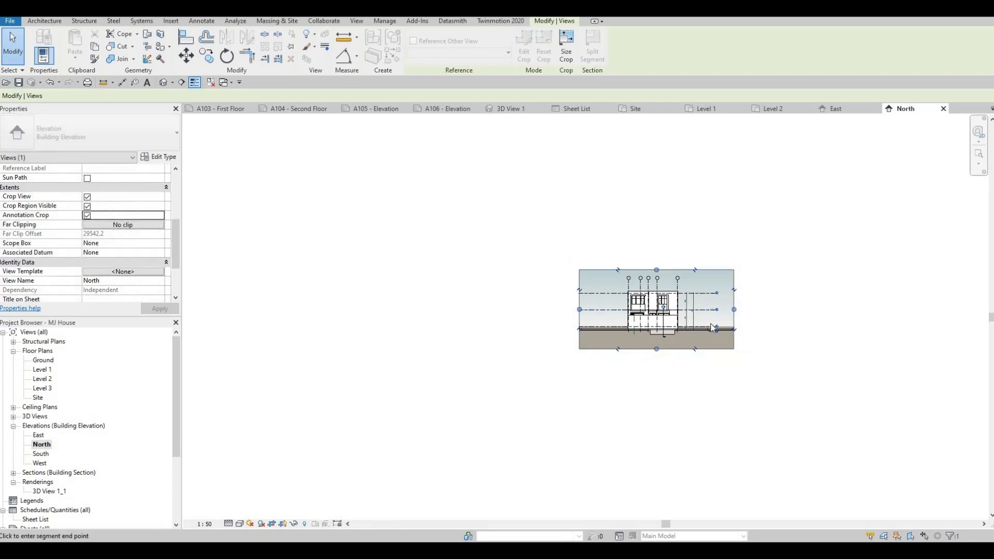
left_click(87, 206)
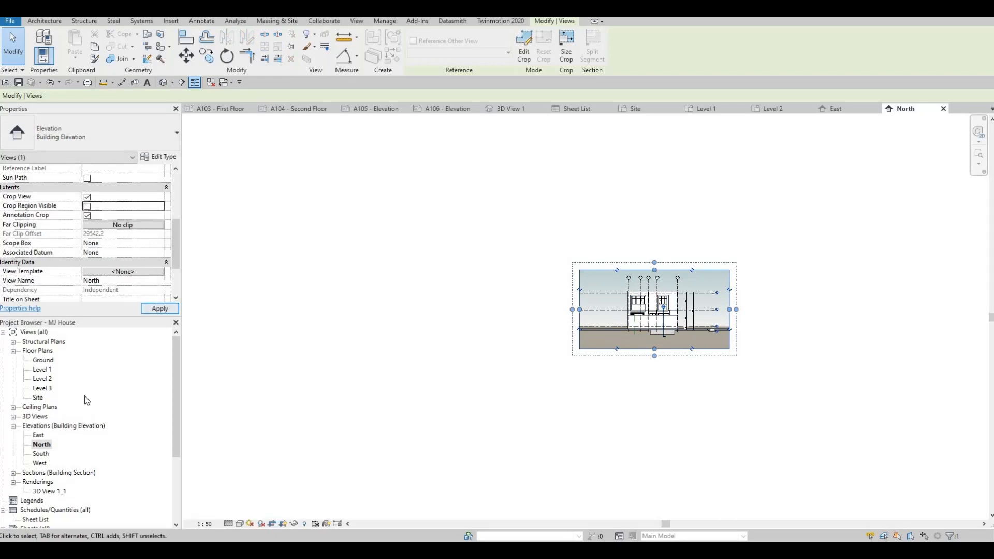
Revisit the East elevation before opening the South elevation and setting its visual style to Hidden Line
double_click(38, 436)
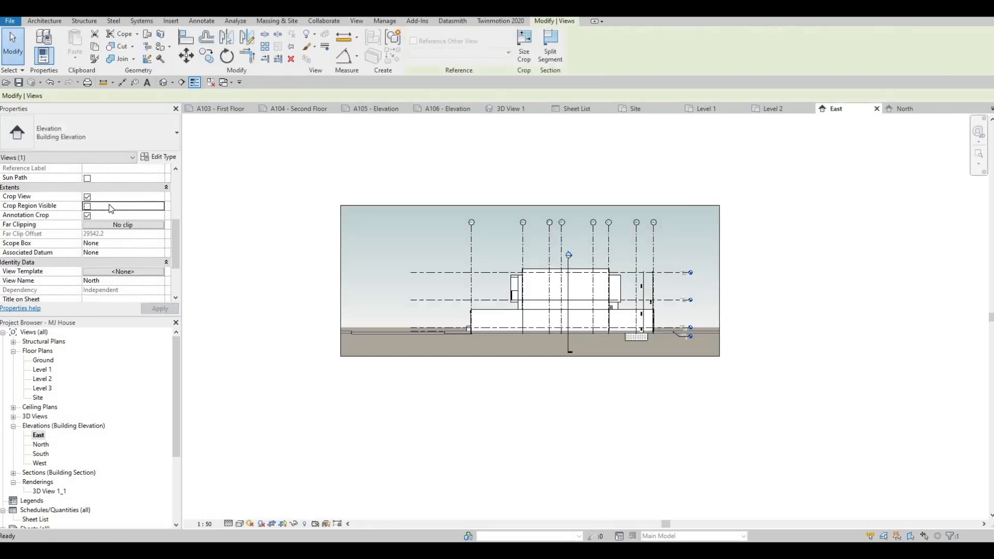
double_click(41, 454)
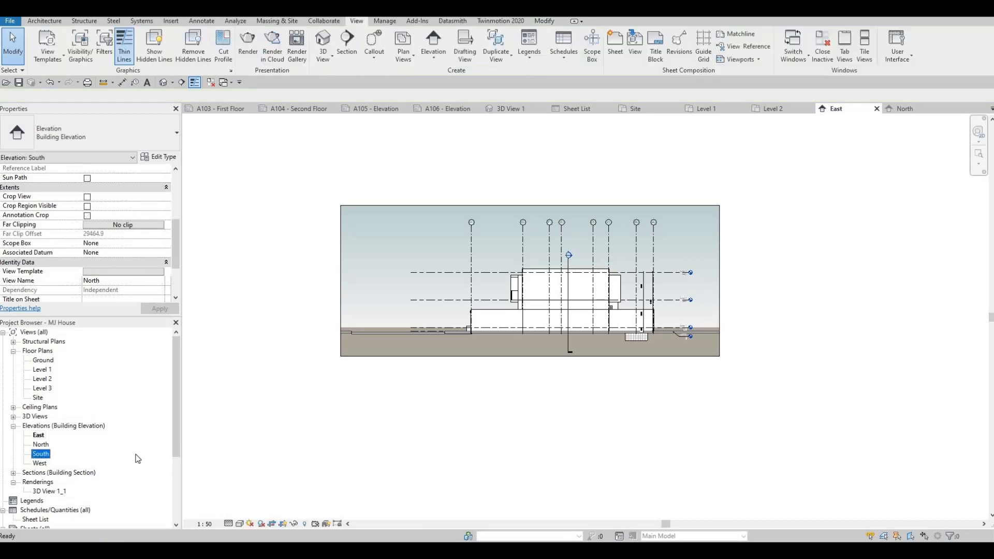
scroll(524, 359, "down", 4)
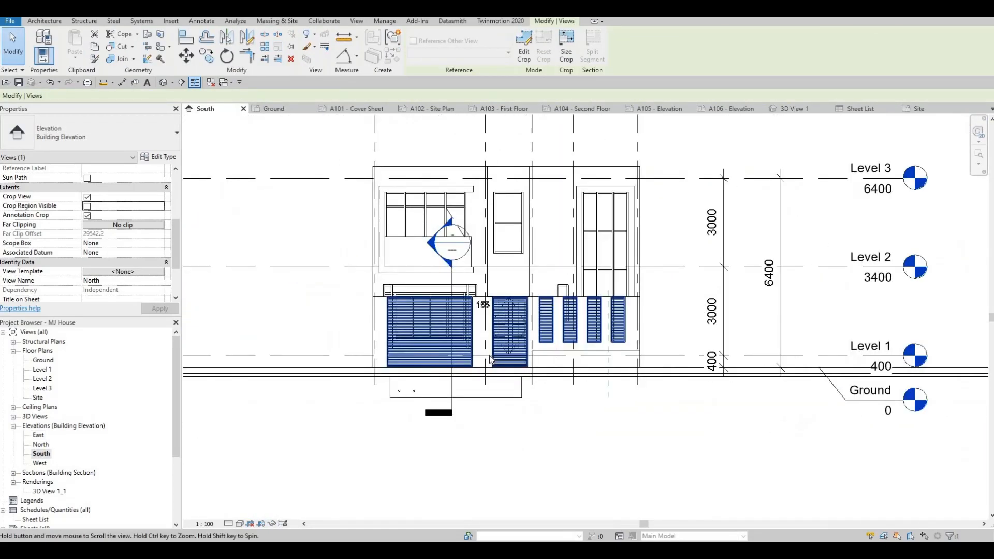
left_click(240, 525)
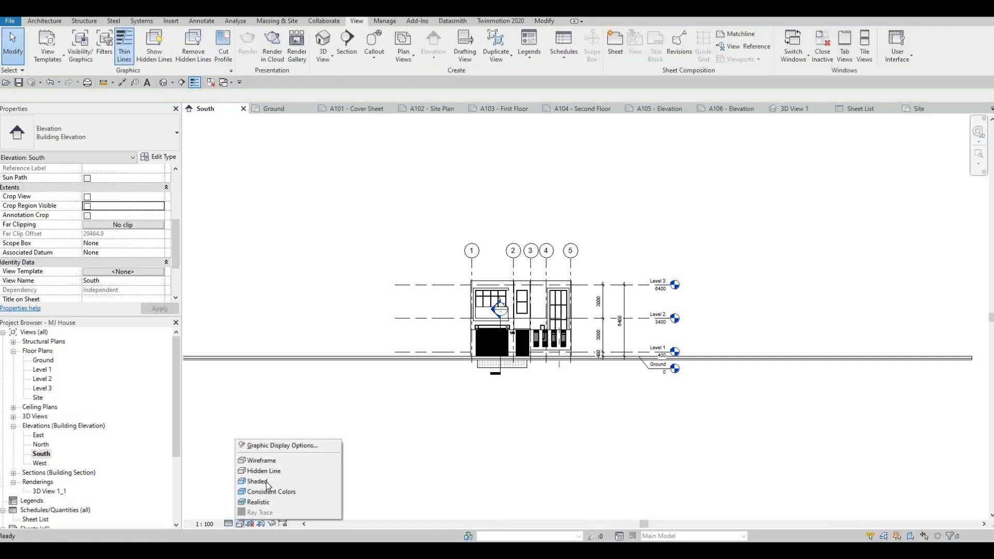
left_click(256, 471)
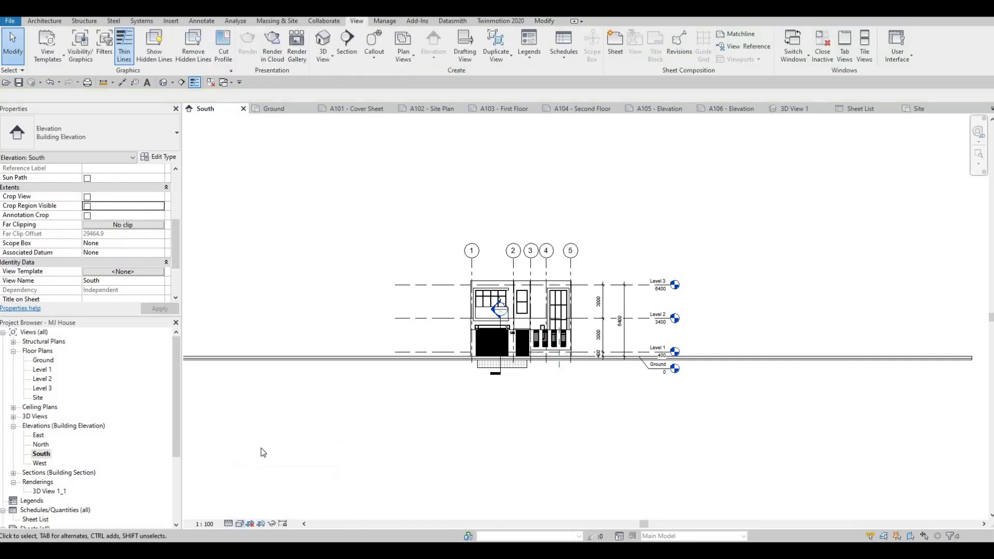
Give the South elevation a Gradient background with its default colors in the Graphic Display Options
left_click(240, 525)
left_click(275, 444)
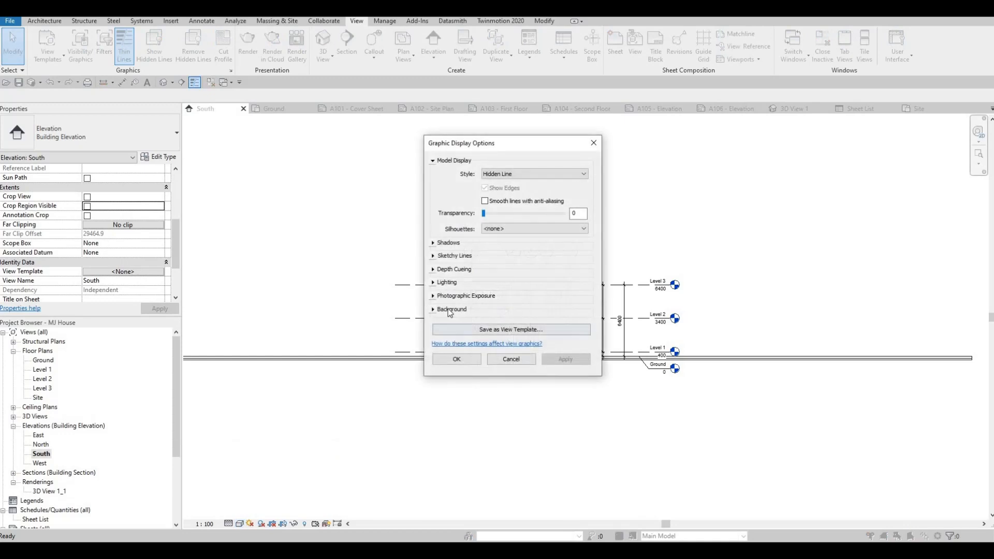
left_click(490, 310)
left_click(495, 326)
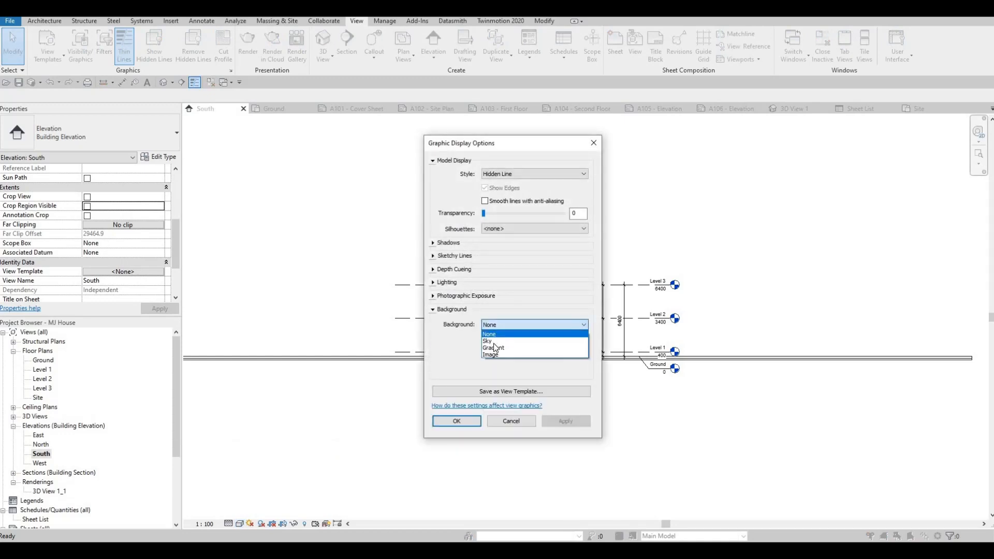
left_click(565, 424)
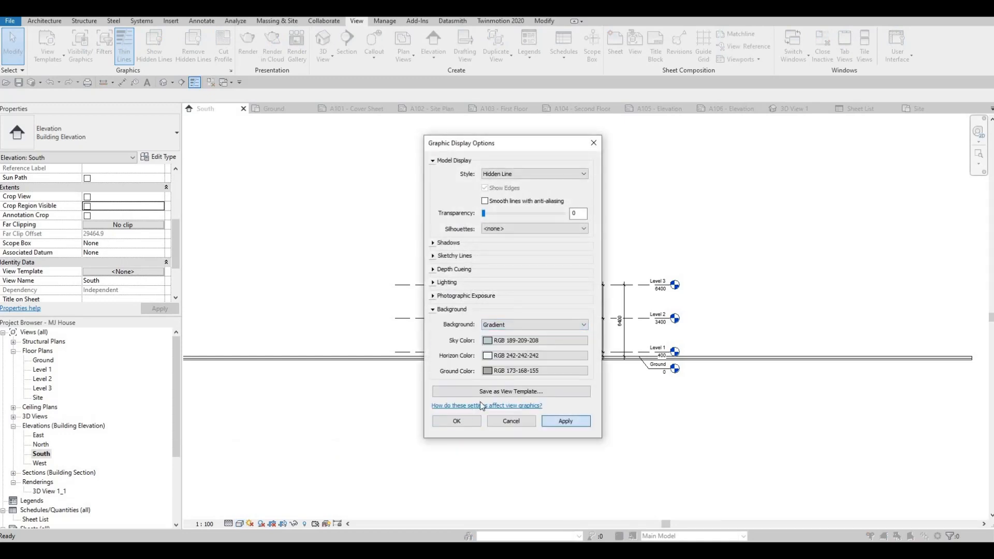
left_click(457, 421)
Turn on Crop View, Crop Region Visible and Annotation Crop for the South elevation and apply the settings
scroll(386, 396, "down", 2)
middle_click_drag(386, 396, 559, 327)
scroll(560, 327, "down", 5)
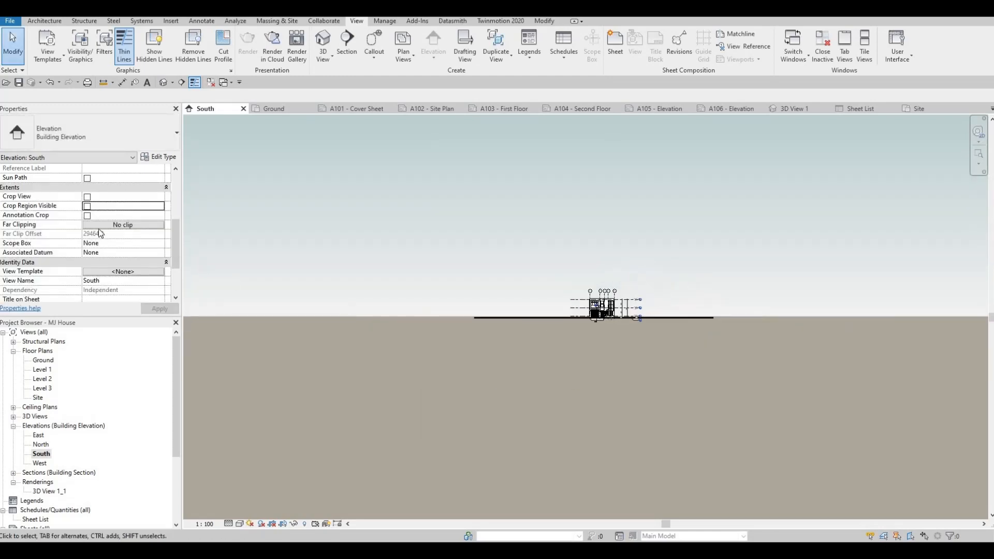
left_click(87, 207)
left_click(87, 197)
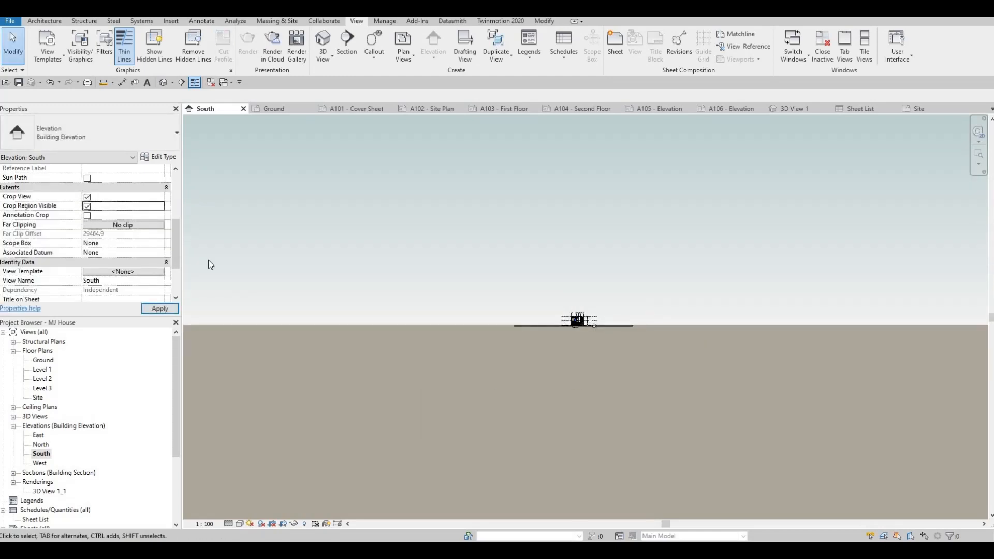
left_click(159, 309)
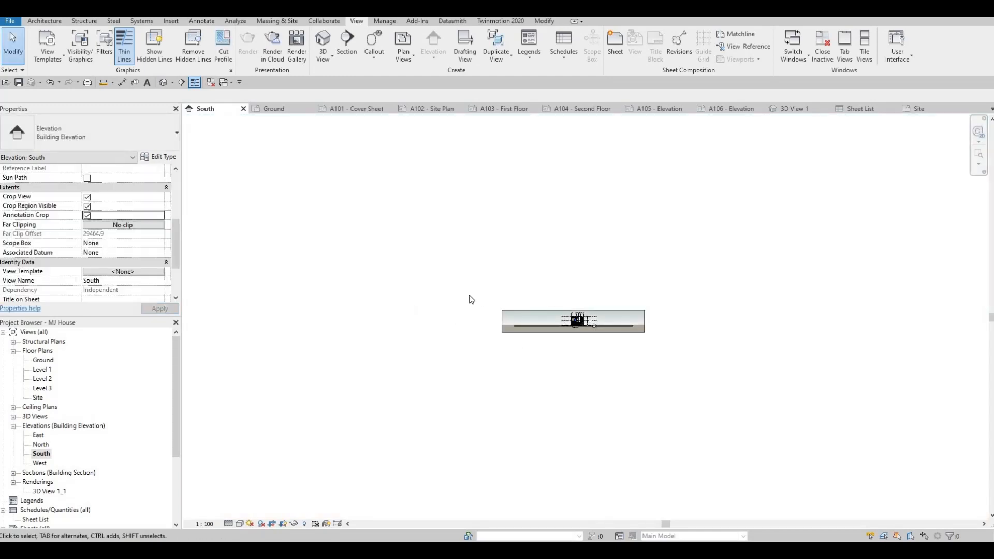
Narrow the South elevation's crop region on both sides so that it closely frames the house and its level markers
scroll(471, 299, "up", 3)
left_click(409, 311)
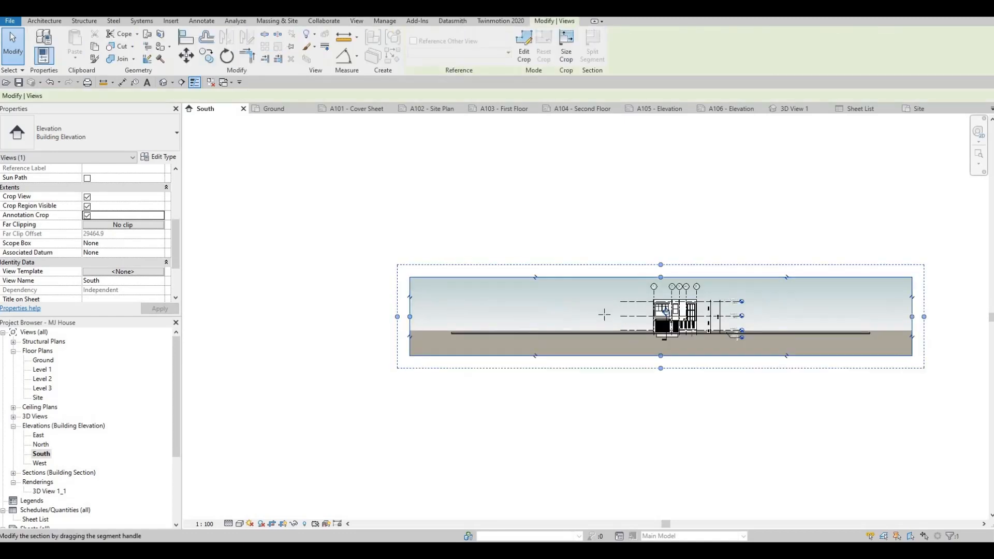
left_click_drag(608, 314, 605, 316)
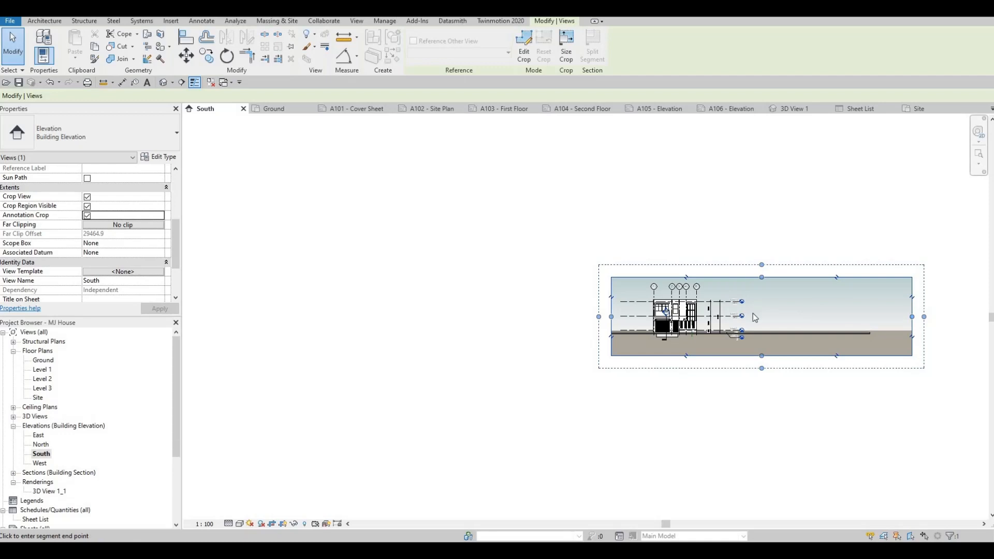
left_click_drag(755, 318, 754, 317)
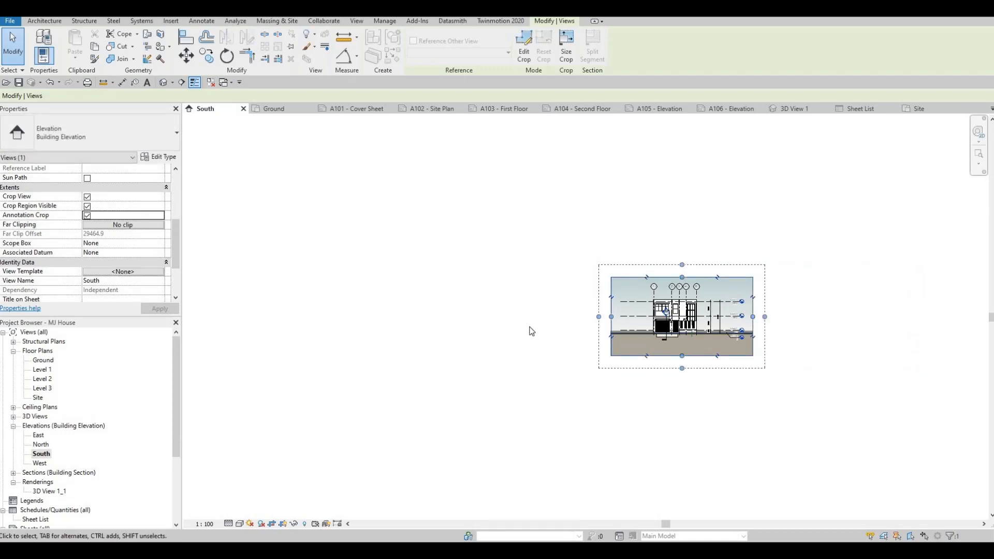
scroll(704, 318, "up", 2)
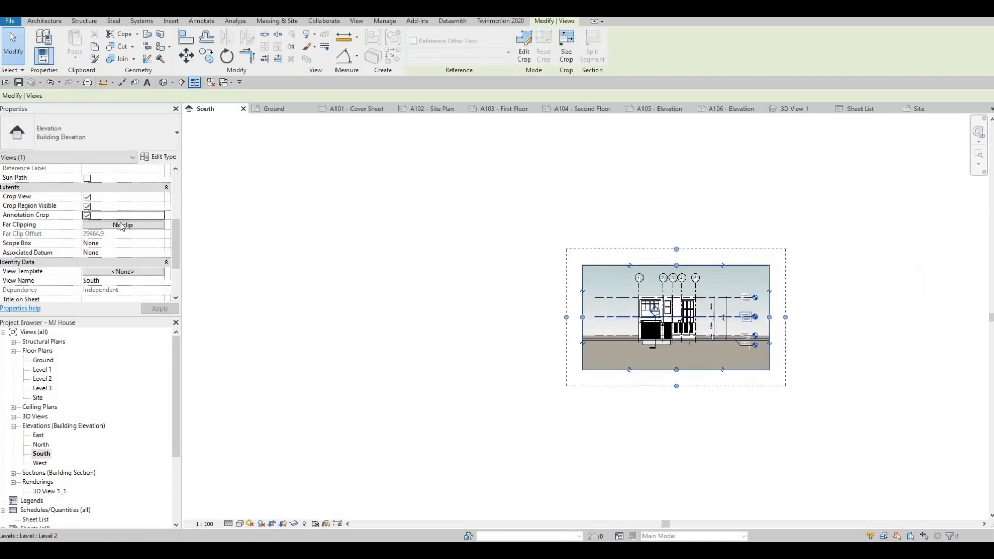
Hide the South elevation's crop region boundary and set the view scale to 1:50
left_click(153, 309)
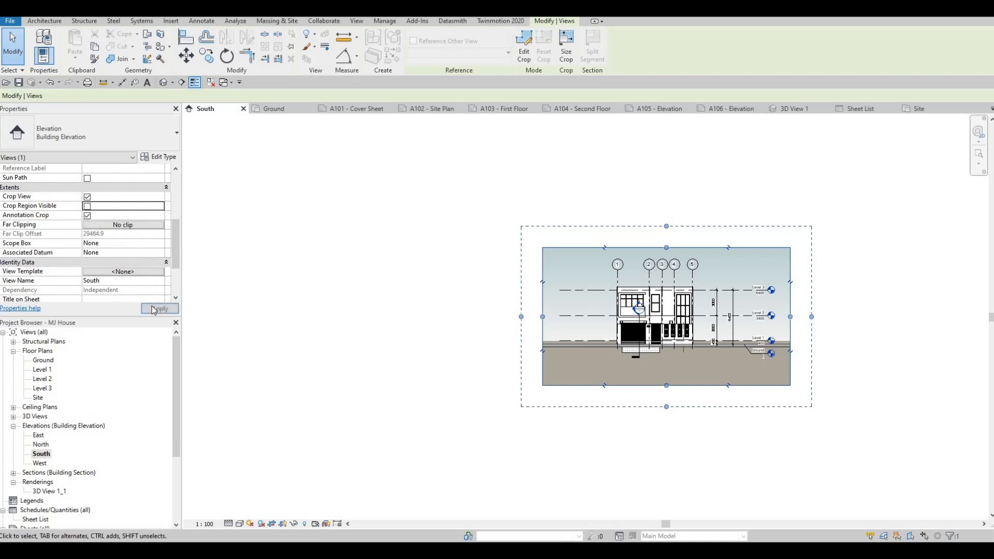
middle_click_drag(487, 332, 380, 312)
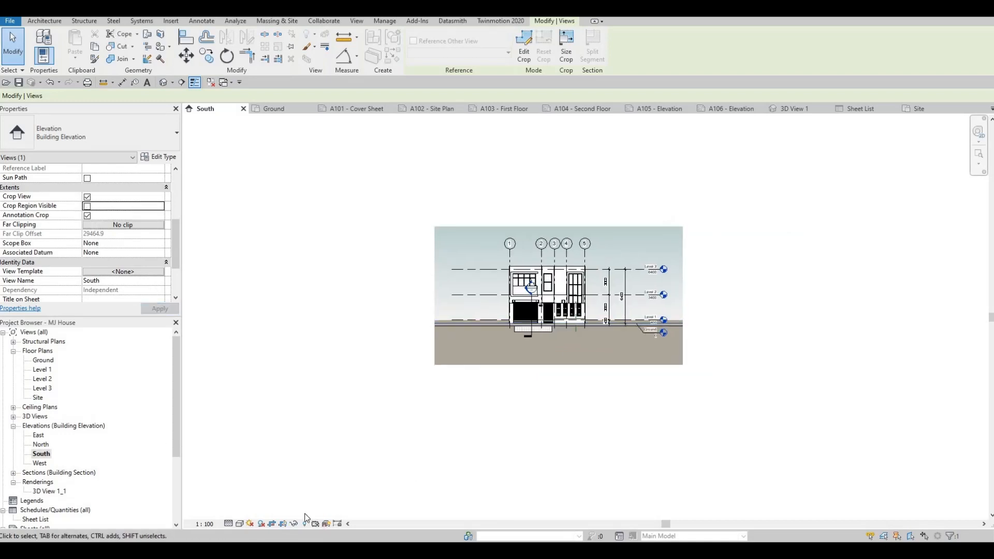
left_click(204, 525)
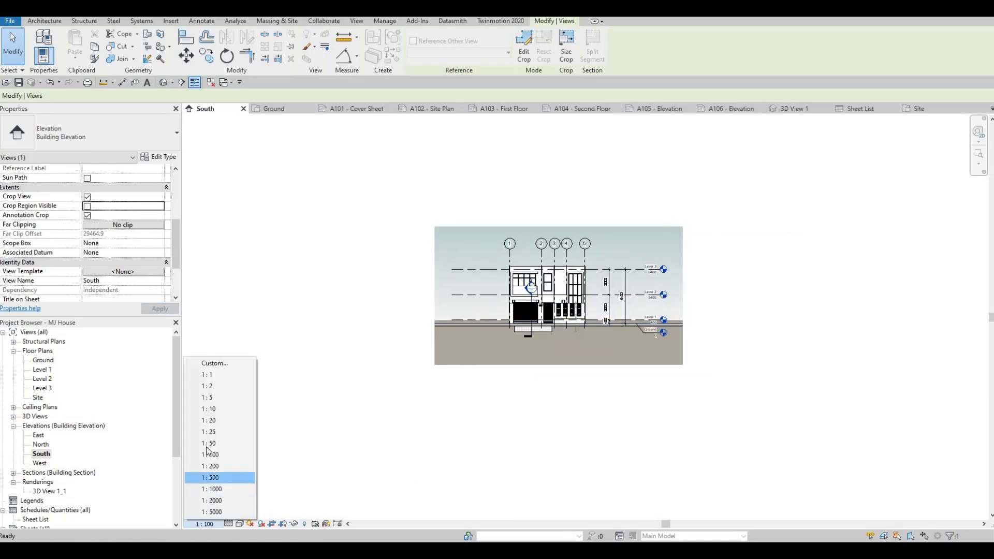
left_click(208, 443)
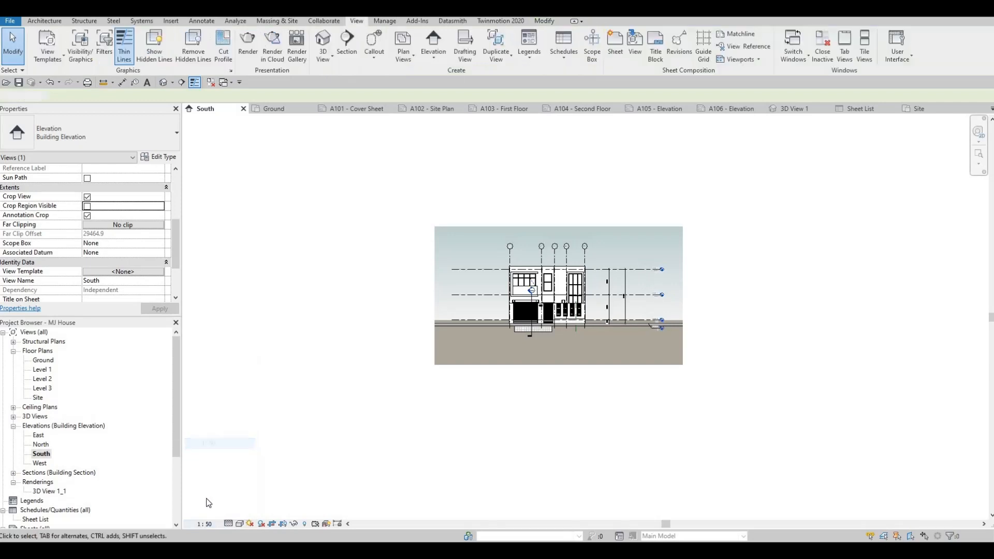
Open the West elevation and set its view scale to 1:50
left_click(36, 464)
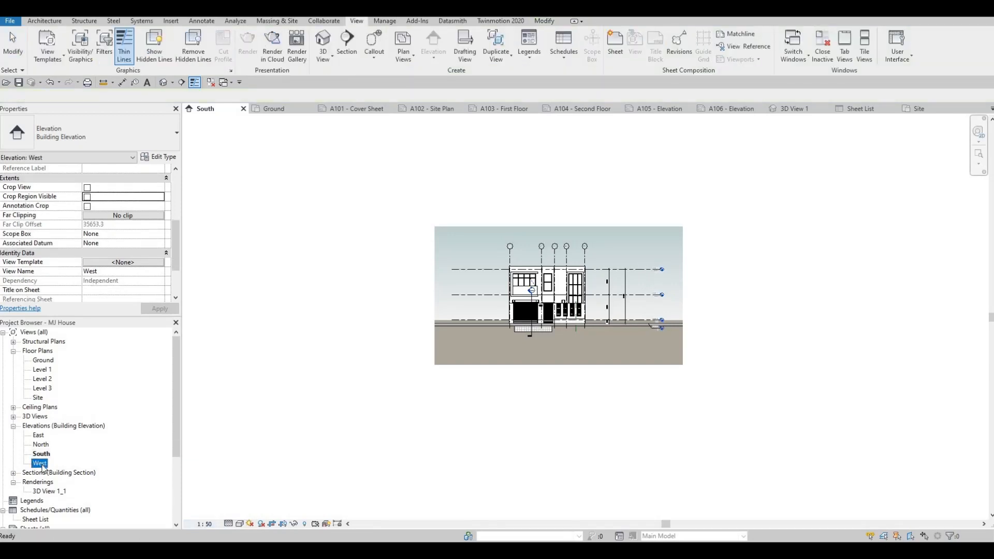
double_click(40, 464)
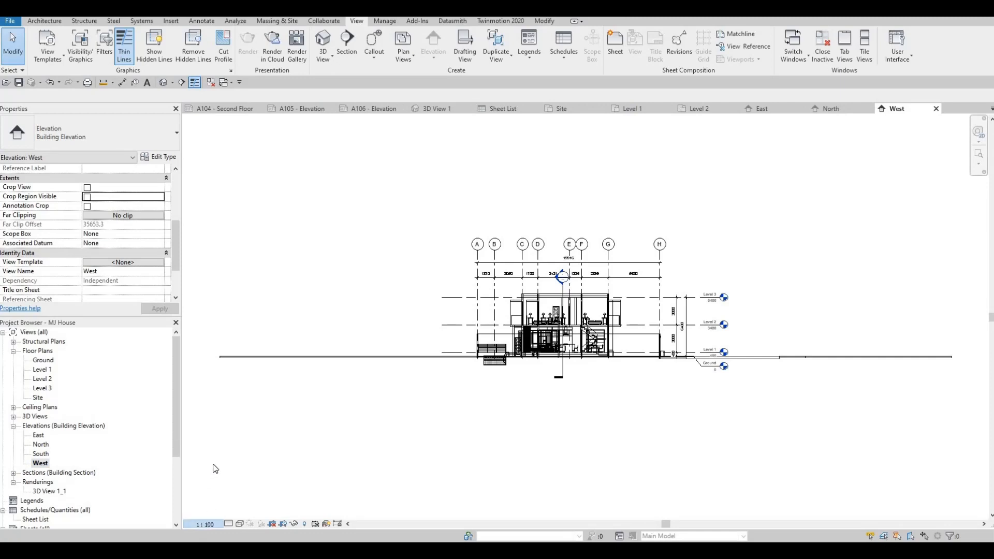
left_click(204, 524)
left_click(221, 449)
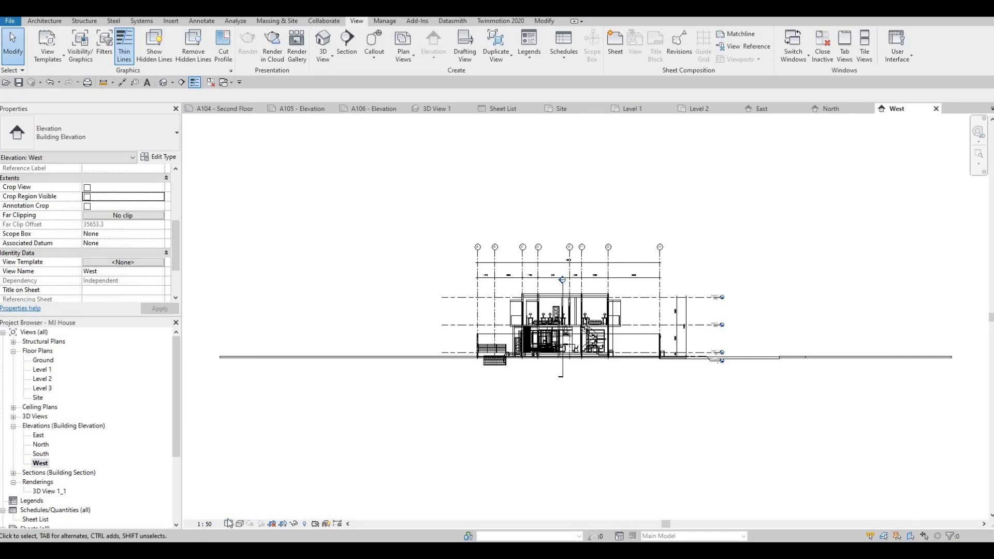
Set the West elevation's detail level to Fine and its visual style to Hidden Line
left_click(228, 524)
left_click(239, 512)
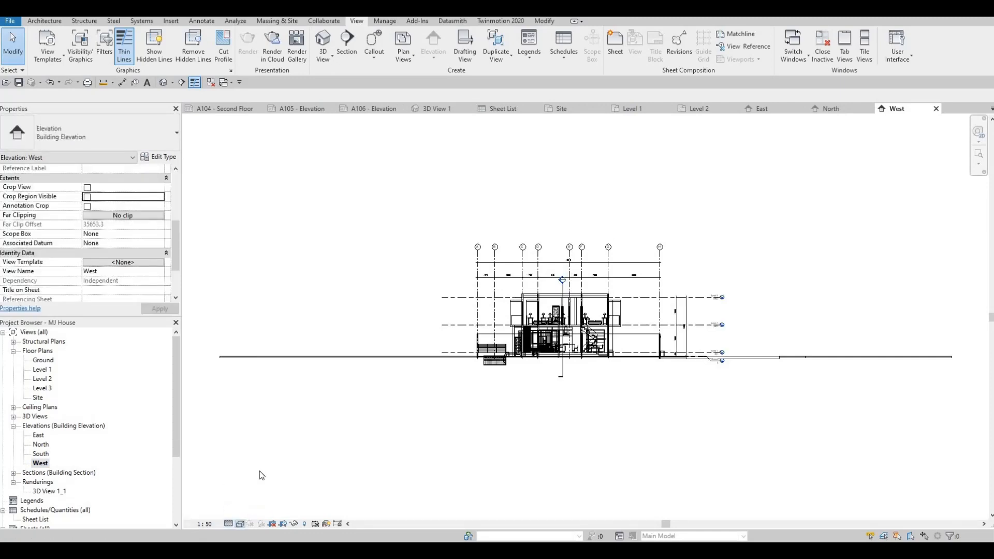
left_click(239, 525)
left_click(261, 471)
Give the West elevation a Gradient background with its default colors in the Graphic Display Options
left_click(240, 524)
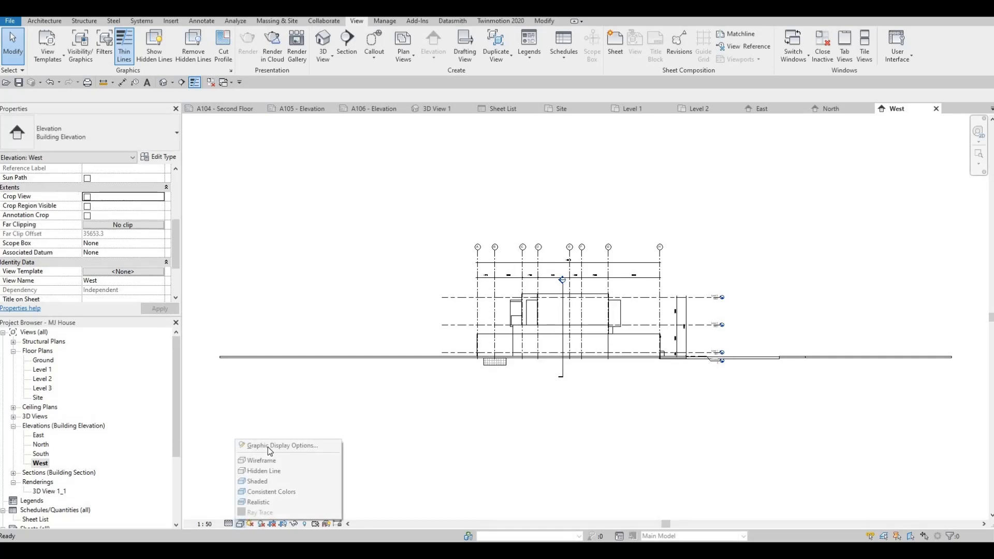
left_click(268, 446)
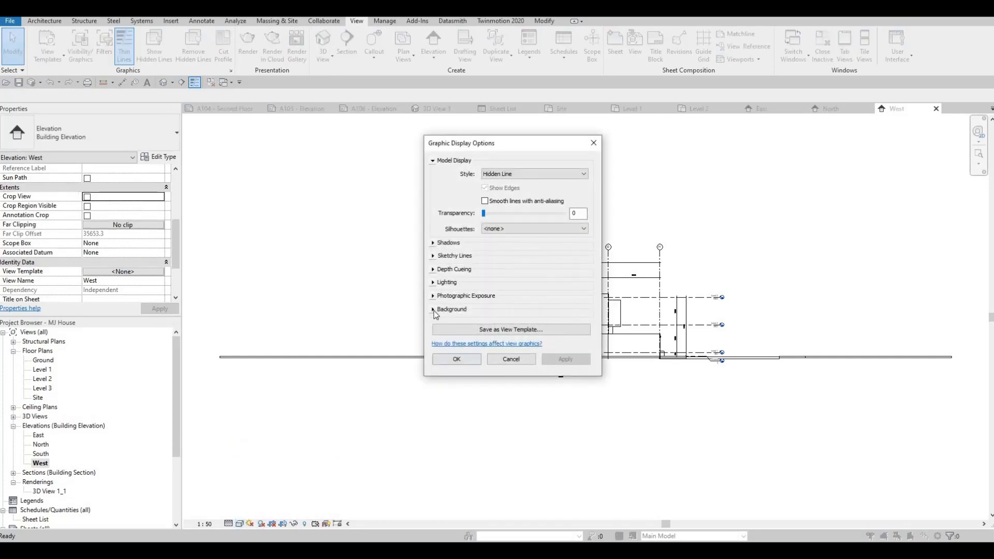
left_click(451, 309)
left_click(501, 329)
left_click(496, 347)
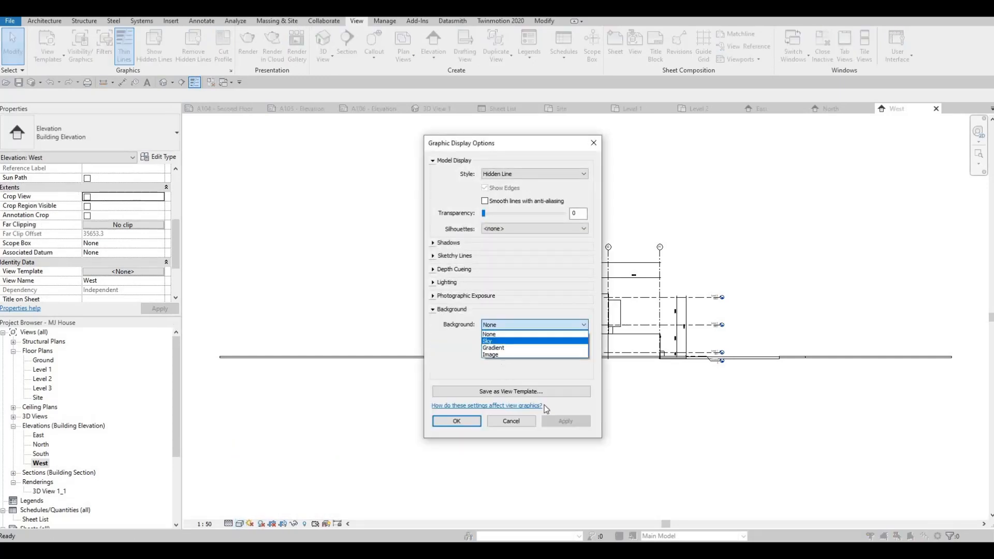
left_click(456, 420)
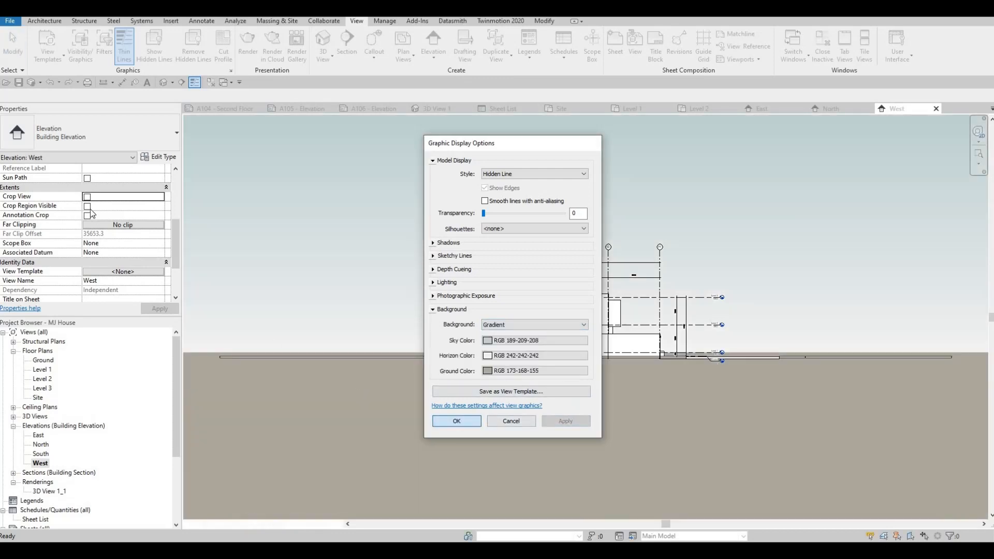
Turn on Crop View, Crop Region Visible and Annotation Crop for the West elevation
left_click(87, 206)
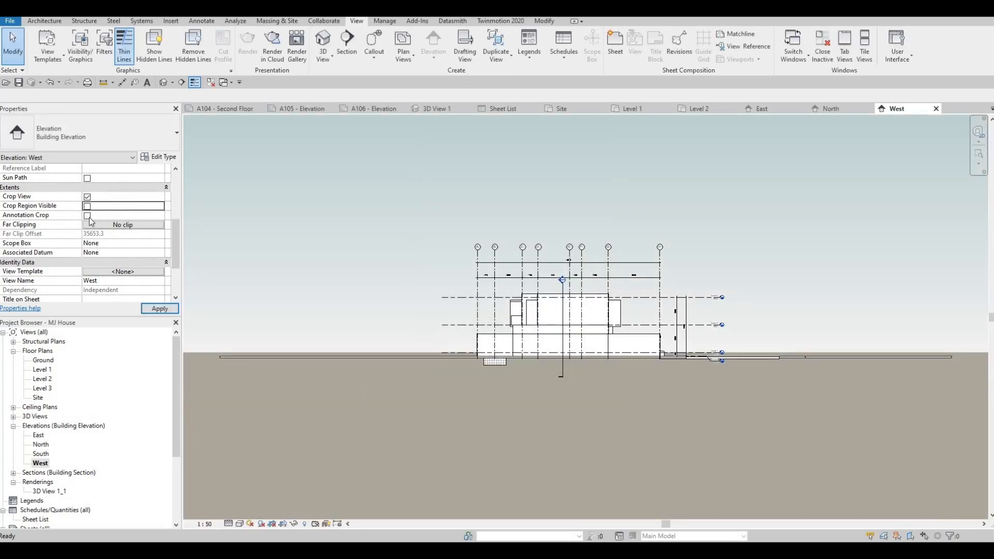
left_click(87, 215)
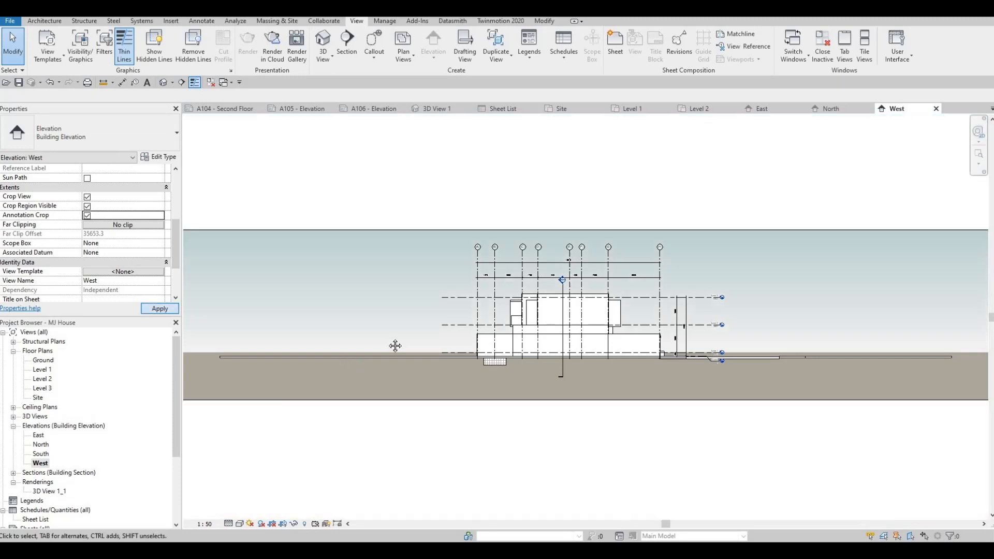
Narrow the West elevation's crop region on both sides to closely frame the house and level markers, and hide the crop boundary
scroll(347, 358, "down", 2)
middle_click_drag(272, 314, 319, 298)
left_click(266, 315)
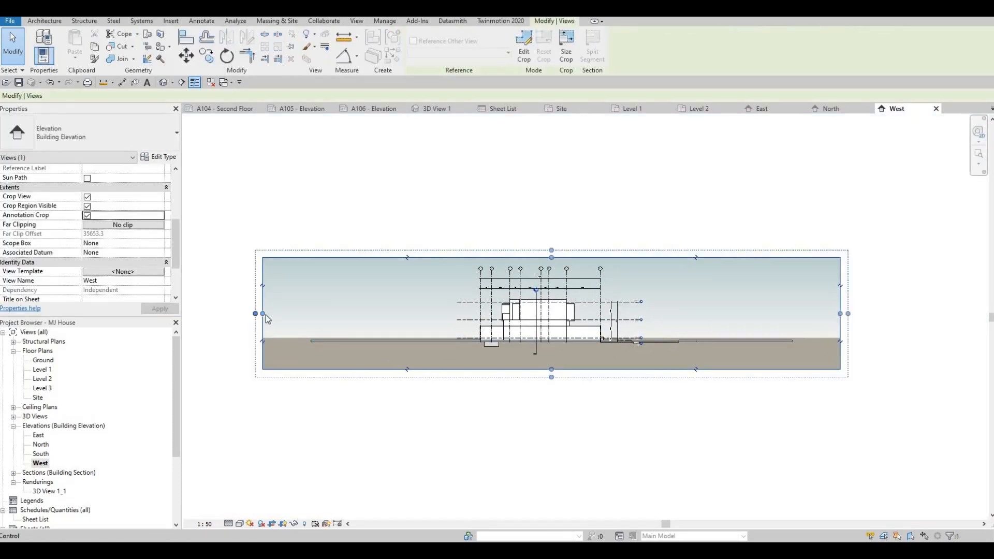
left_click_drag(460, 314, 456, 314)
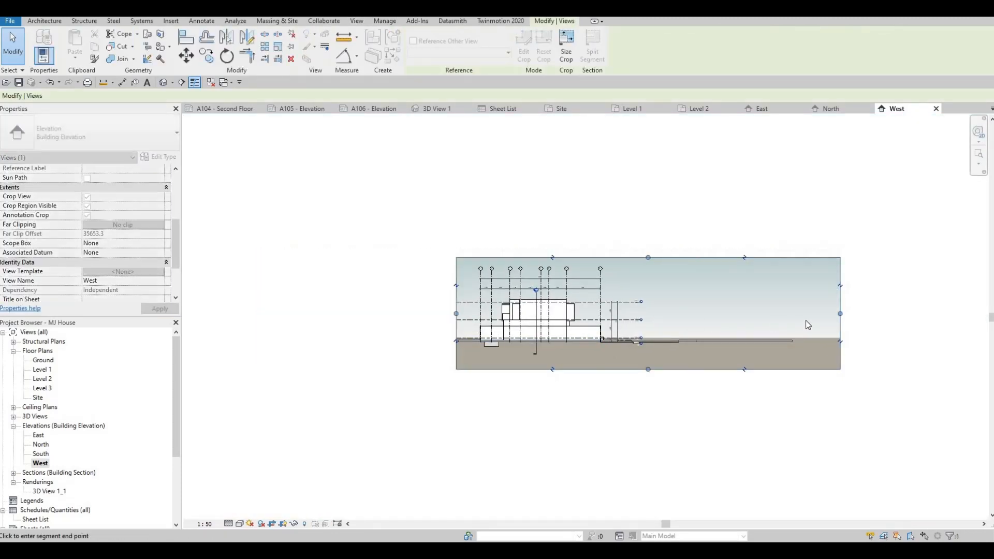
left_click_drag(680, 304, 650, 309)
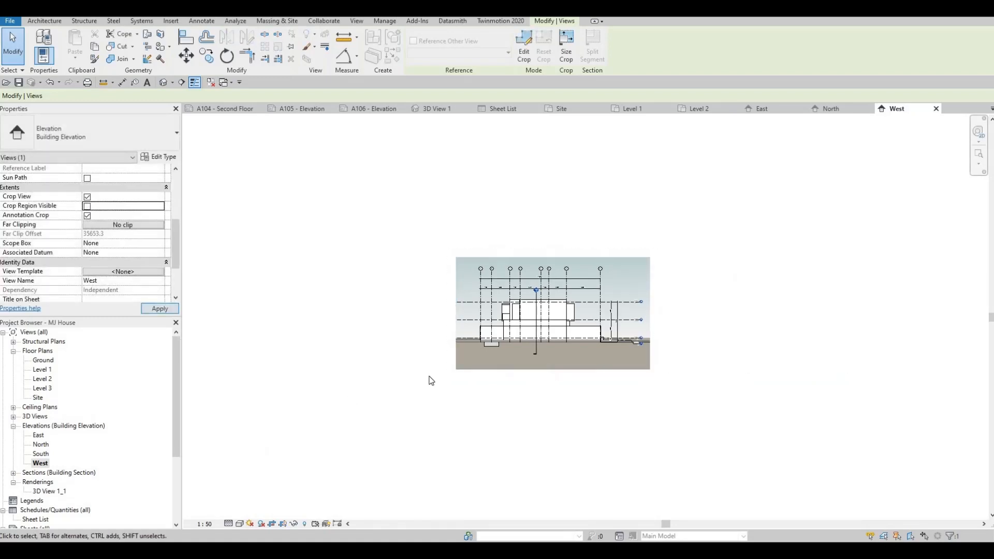
left_click(239, 525)
key("Escape")
scroll(350, 361, "up", 3)
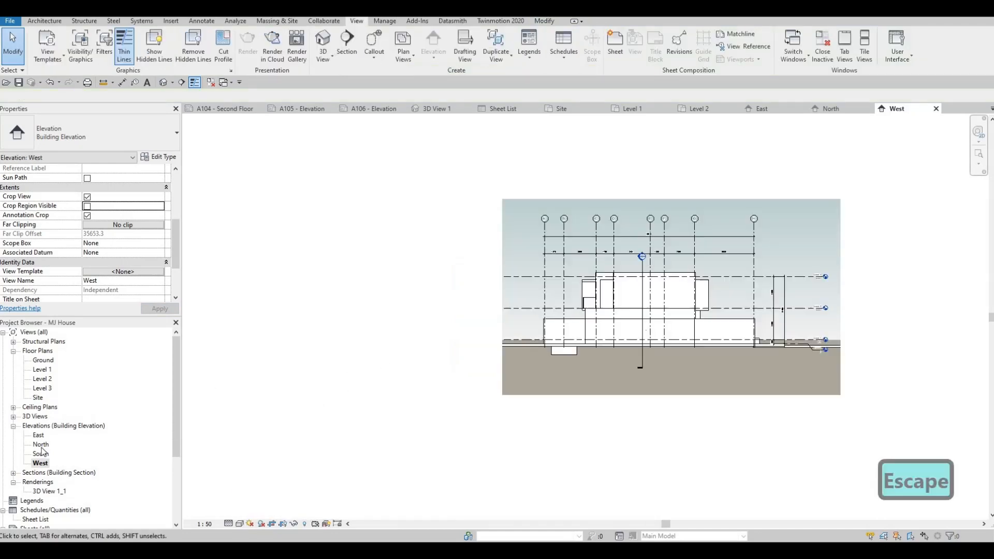
Place the East elevation on the upper half of sheet A105 - Elevation and the North elevation centred below it
left_click(302, 109)
left_click(38, 436)
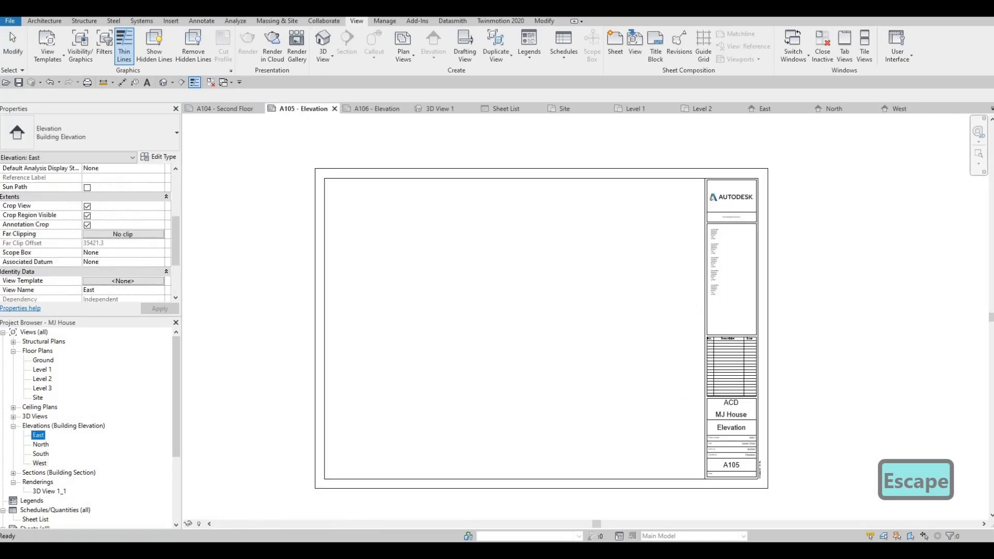
left_click(511, 261)
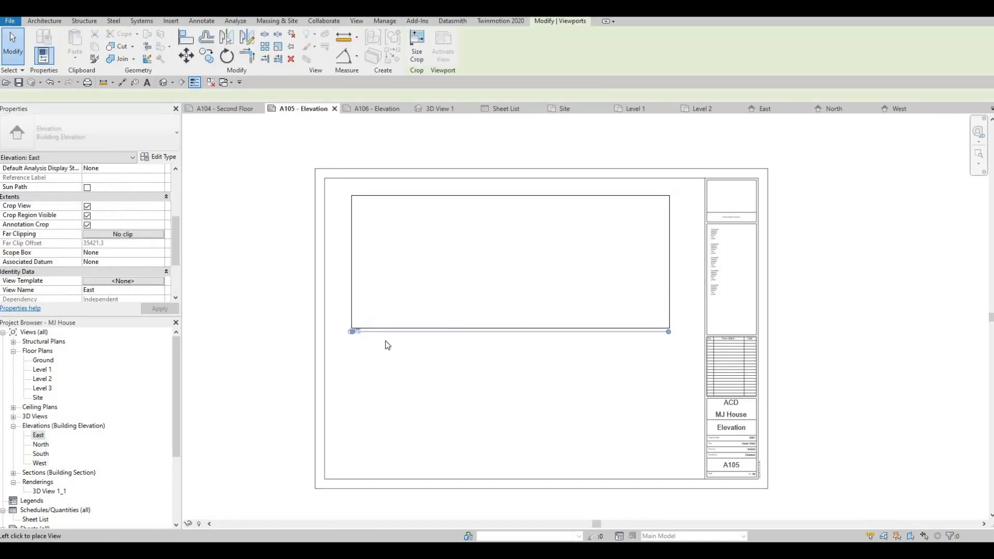
left_click(40, 444)
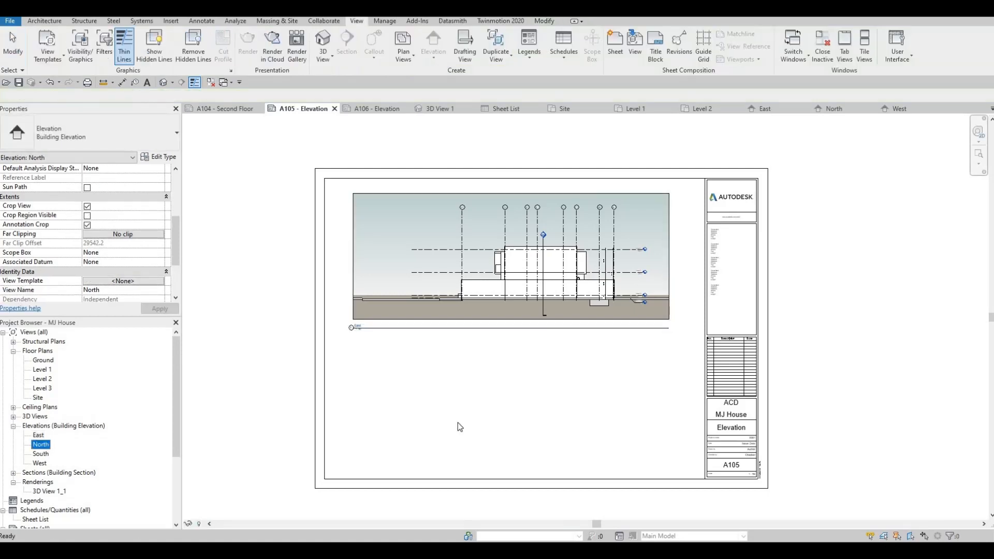
left_click(525, 401)
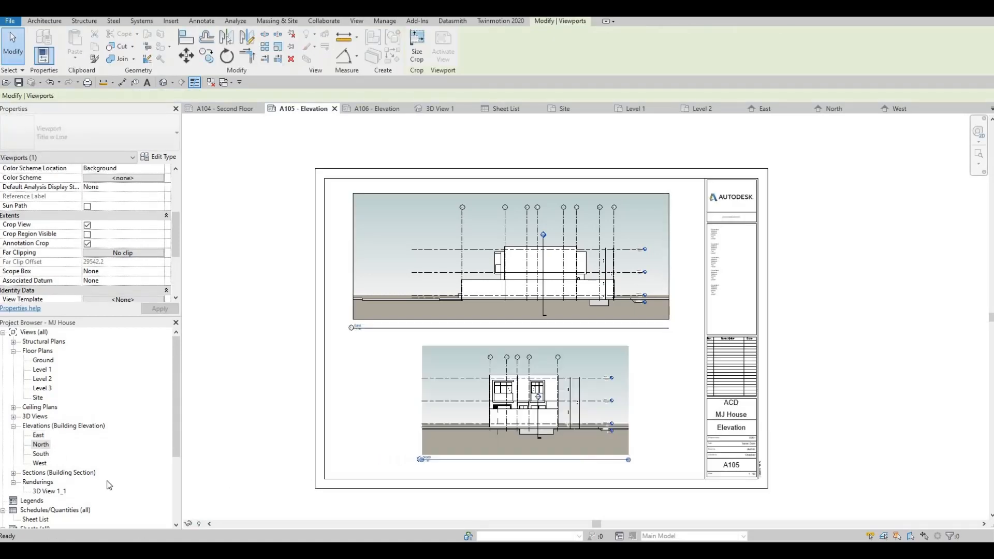
Place the South elevation on the upper half of sheet A106 - Elevation and the West elevation directly below it
left_click(366, 110)
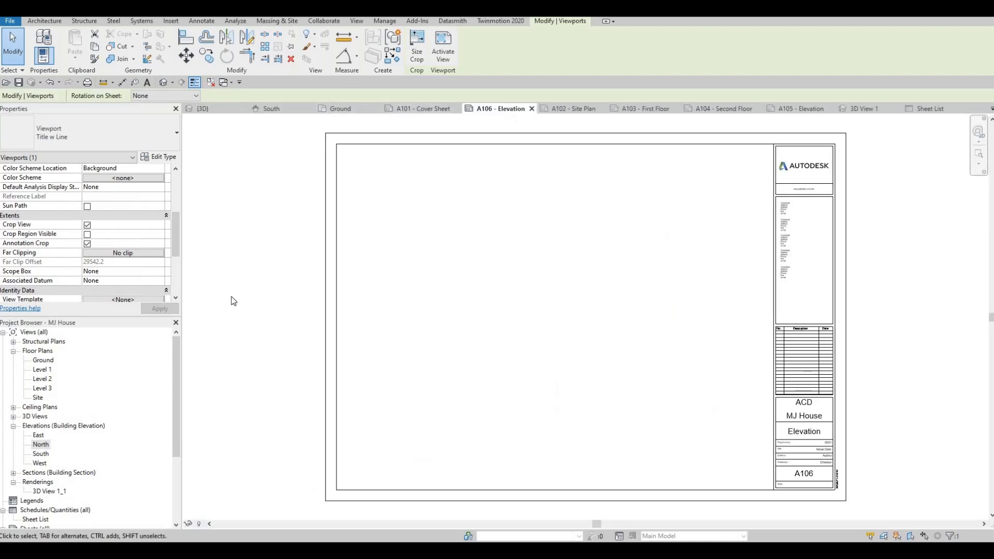
left_click(41, 454)
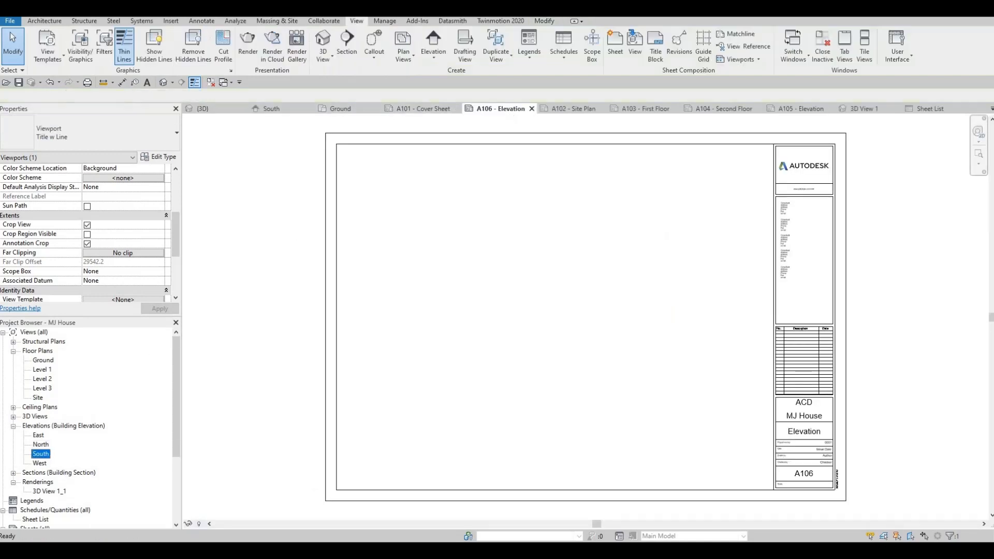
left_click(564, 238)
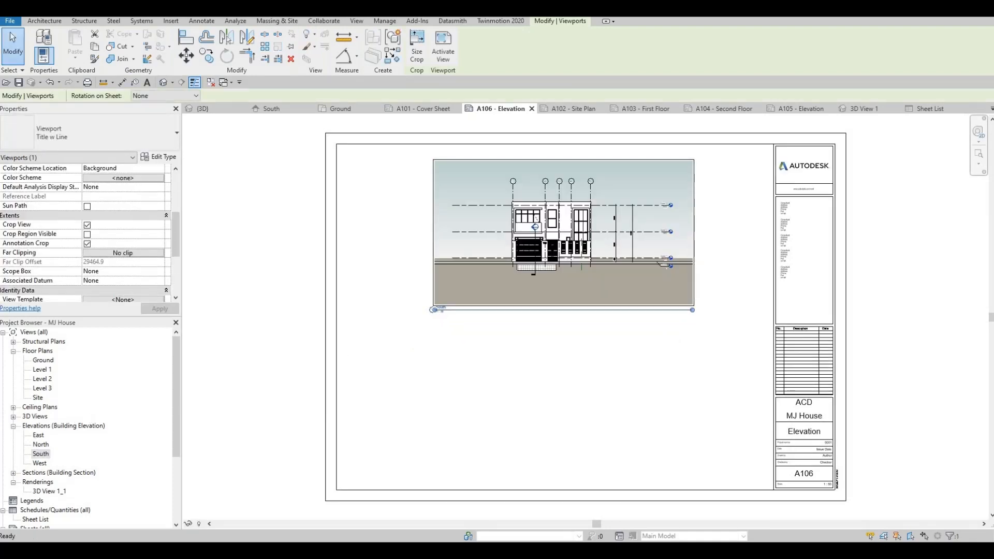
left_click_drag(40, 463, 512, 429)
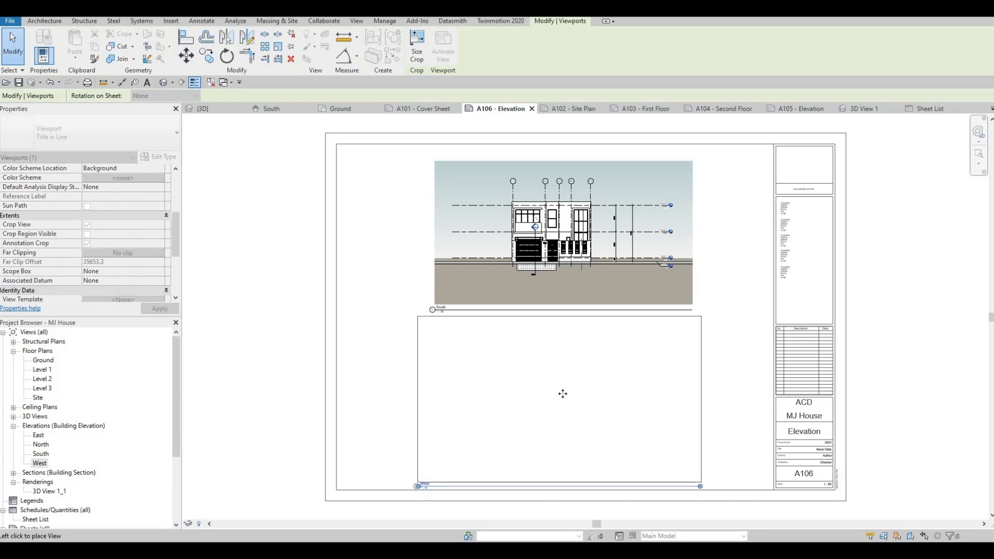
left_click(560, 400)
key("Escape")
middle_click_drag(563, 339, 557, 278)
scroll(557, 278, "down", 1)
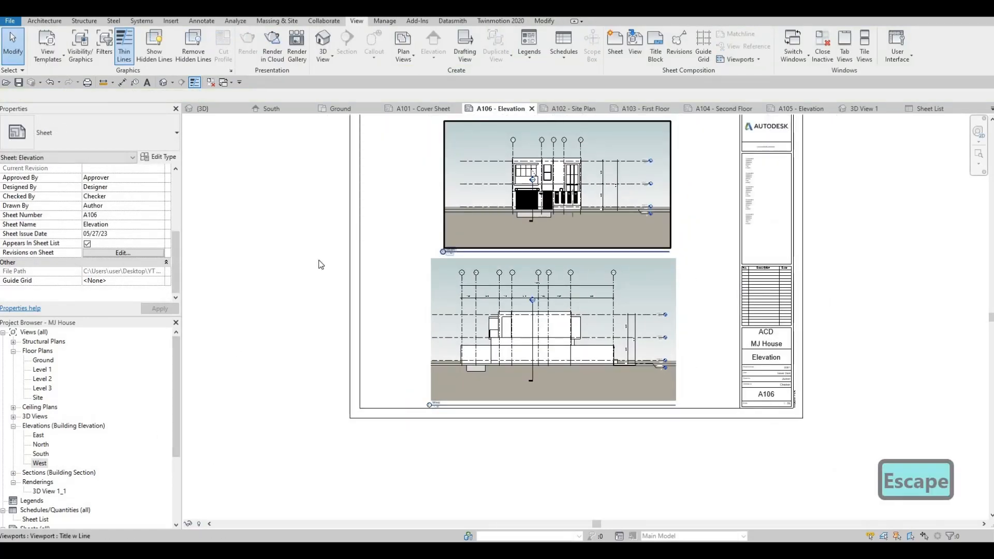
Open sheet A107 - Sections and expand the list of building section views in the project
scroll(72, 447, "down", 4)
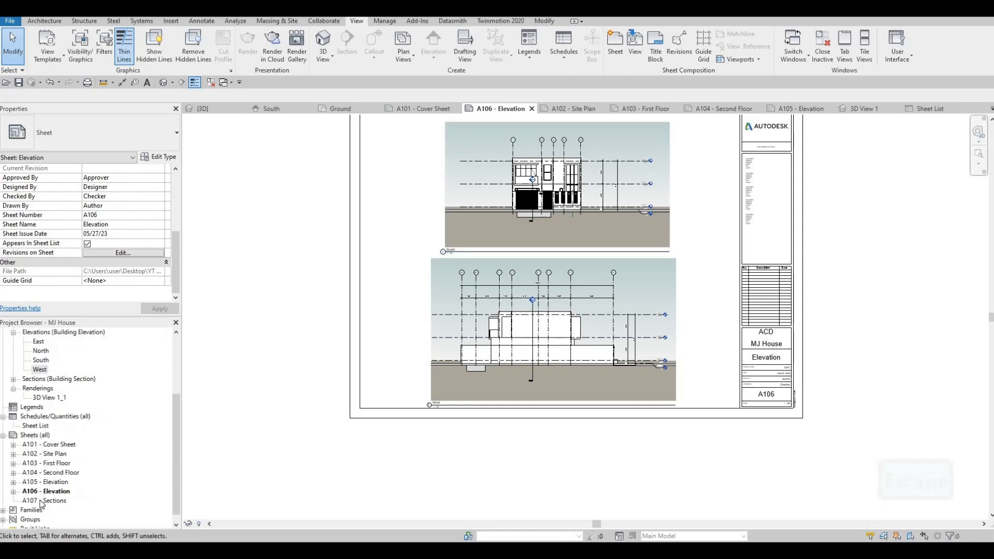
double_click(41, 501)
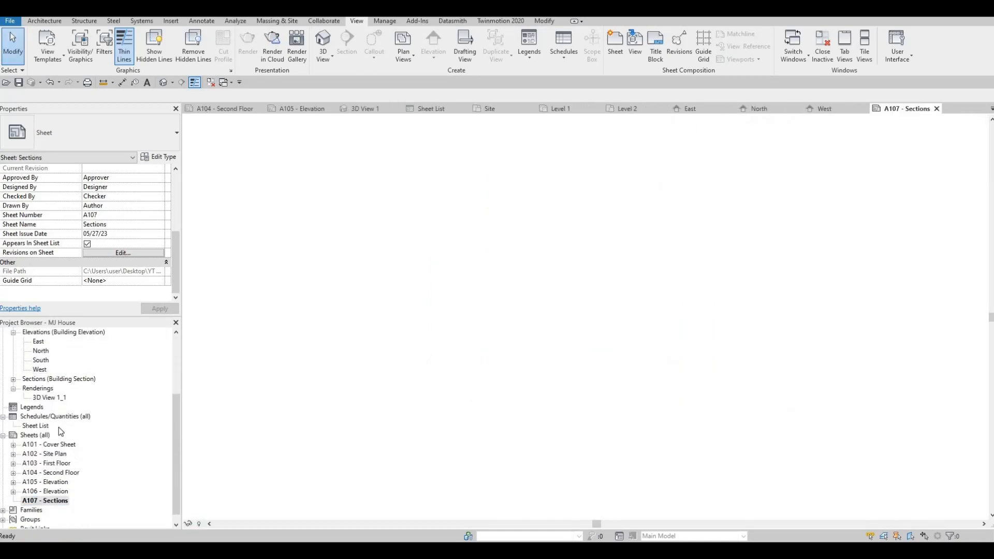
scroll(15, 414, "up", 1)
left_click(13, 408)
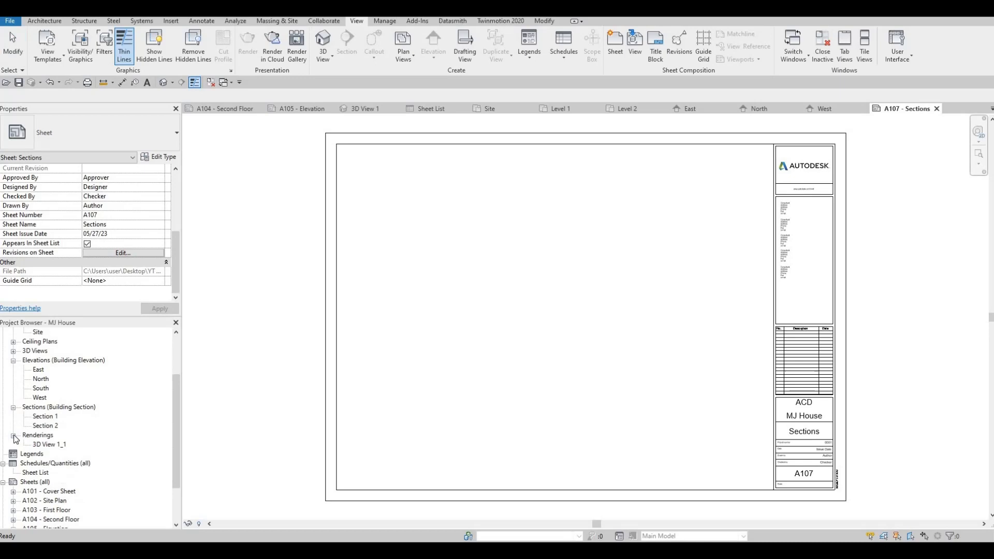
Open the Section 1 view and set its view scale to 1:50
double_click(45, 417)
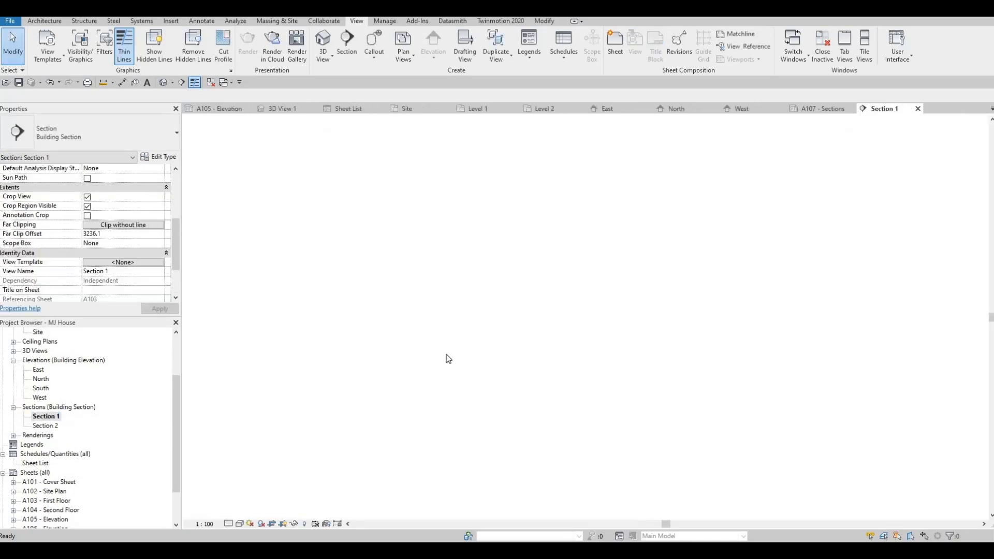
scroll(396, 350, "down", 3)
middle_click_drag(266, 433, 361, 374)
scroll(361, 374, "down", 2)
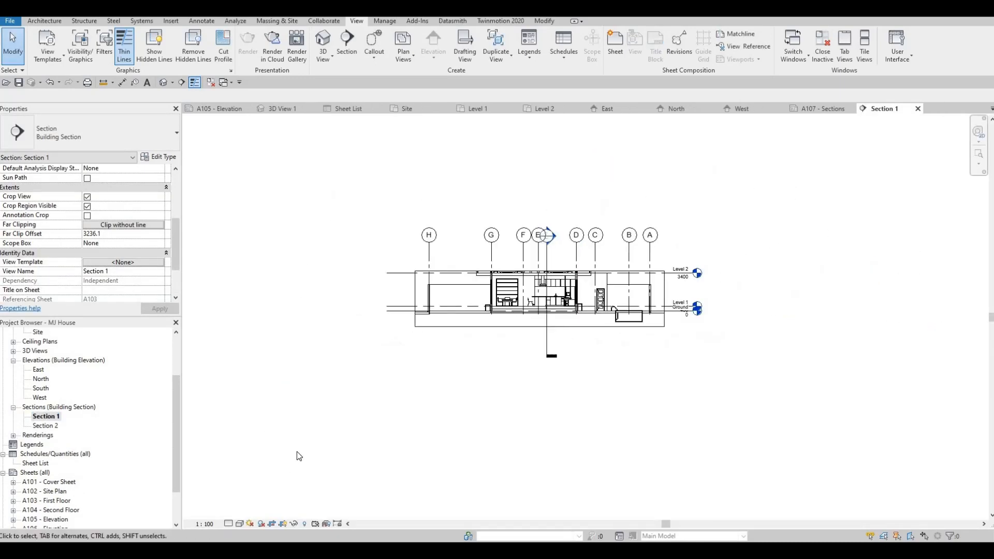
left_click(205, 524)
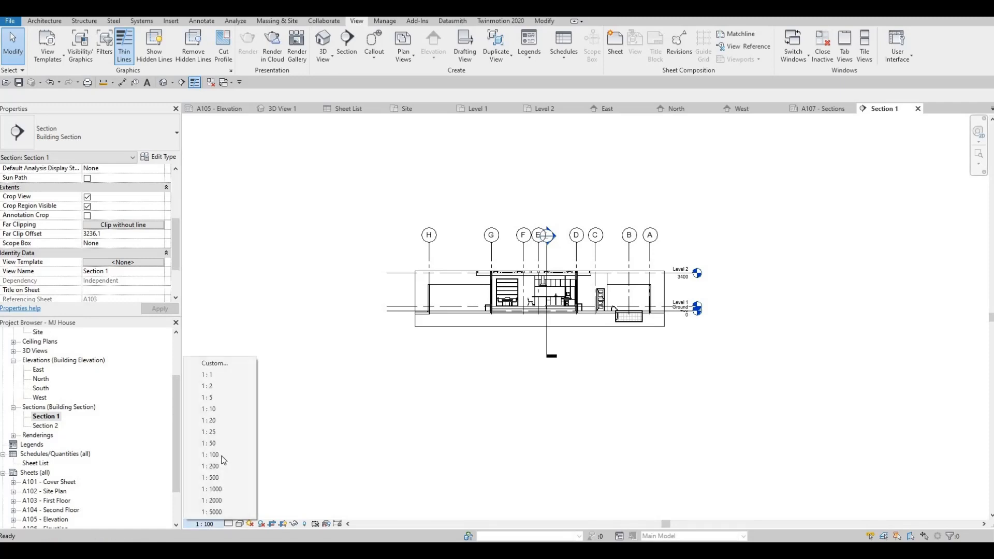
left_click(238, 444)
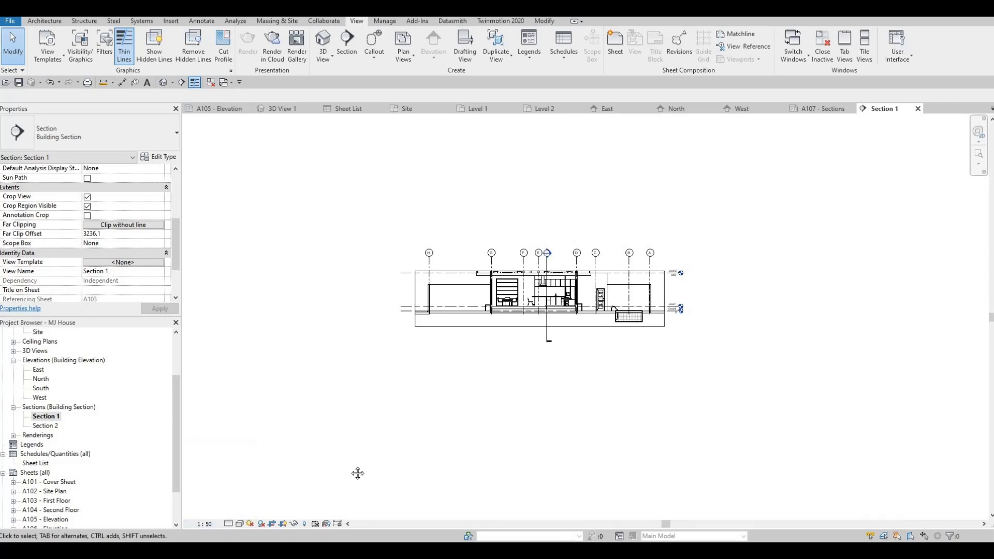
Extend the top of Section 1's crop region upward past Level 3 to include the whole upper floor and roof
middle_click_drag(443, 308, 436, 338)
left_click(457, 302)
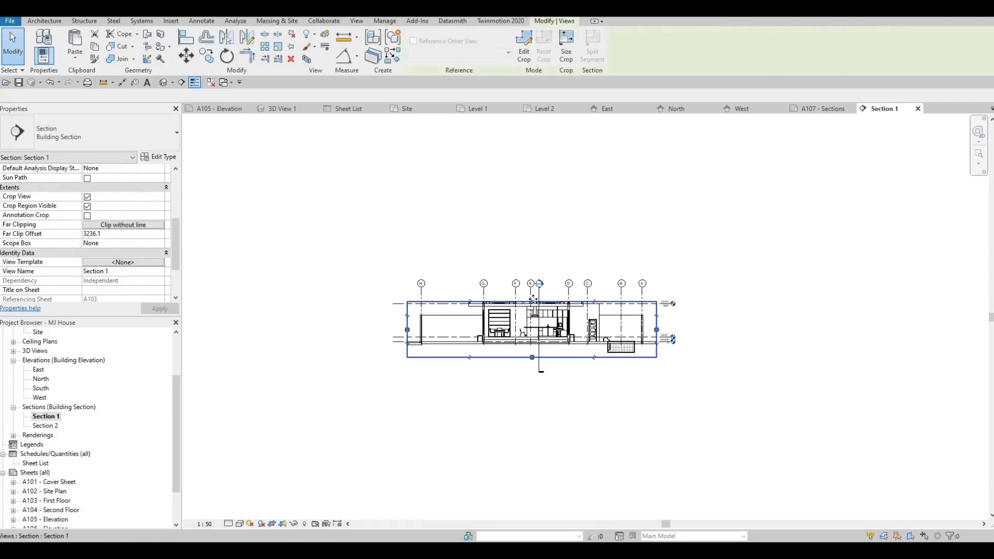
left_click_drag(532, 301, 533, 228)
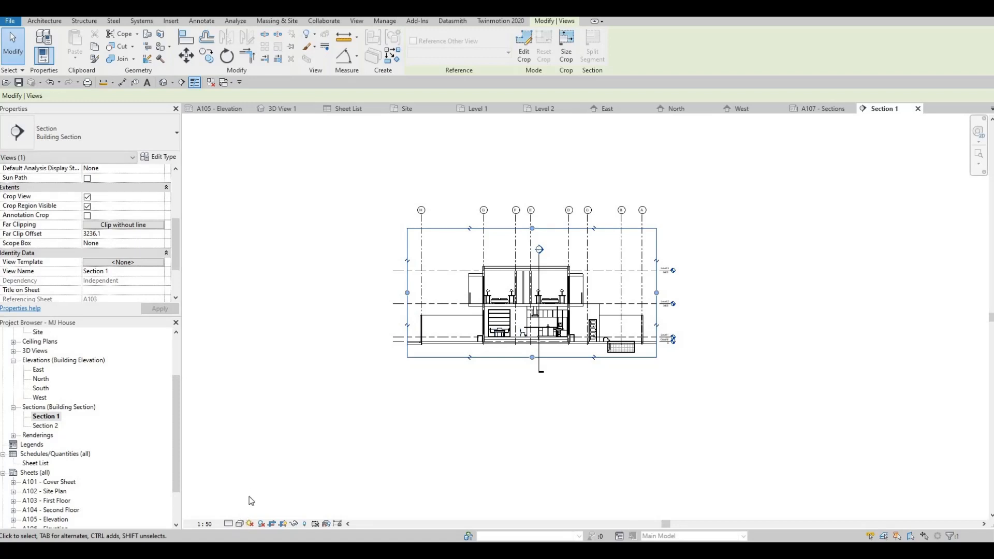
Set the Section 1 view to Fine detail level with the Hidden Line visual style
left_click(239, 524)
left_click(228, 524)
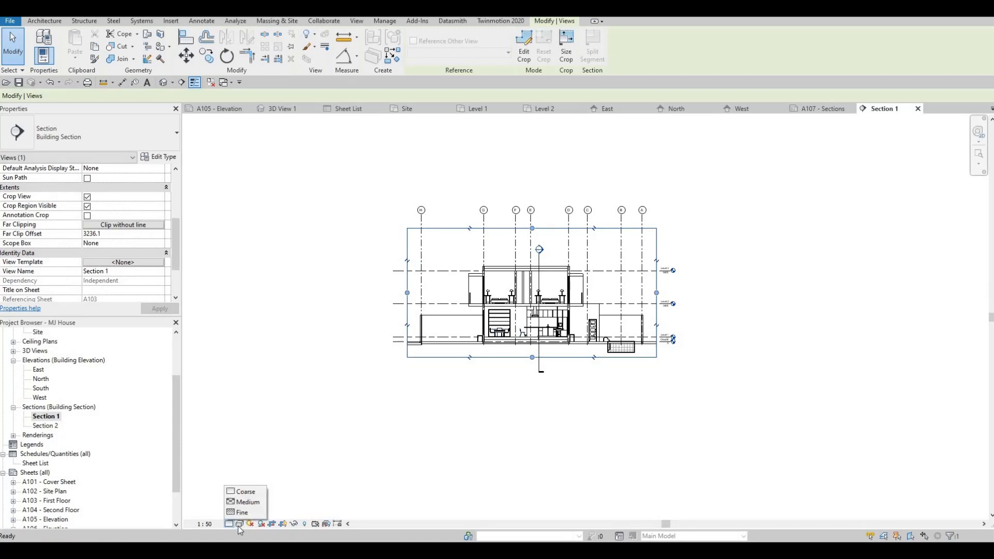
left_click(242, 512)
left_click(253, 473)
left_click(240, 524)
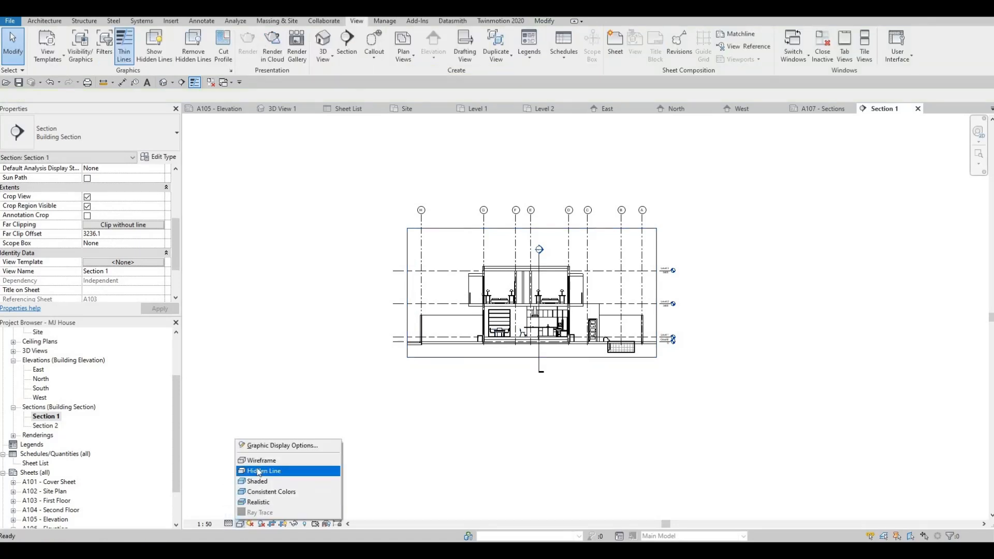
left_click(239, 523)
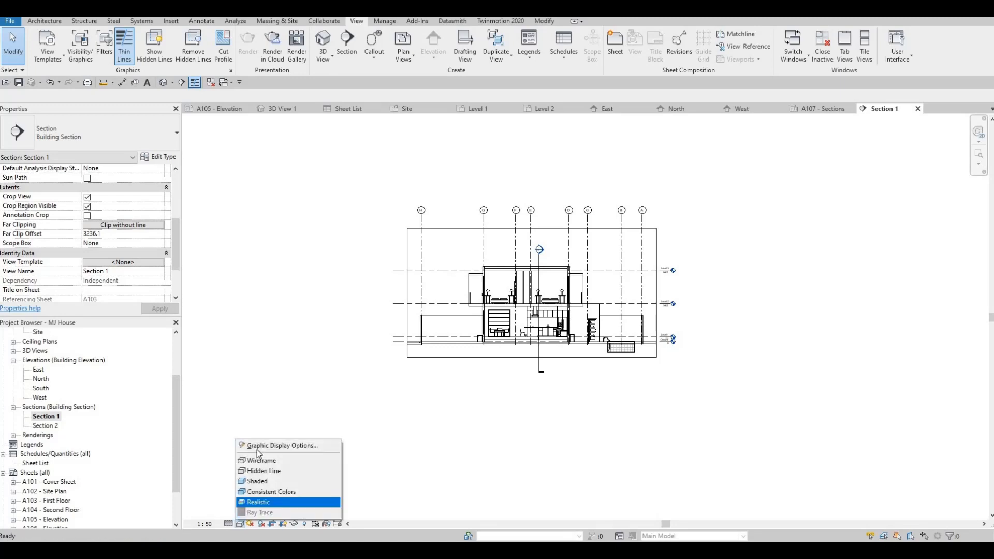
Apply a Gradient background to the Section 1 view through its graphic display options
left_click(257, 445)
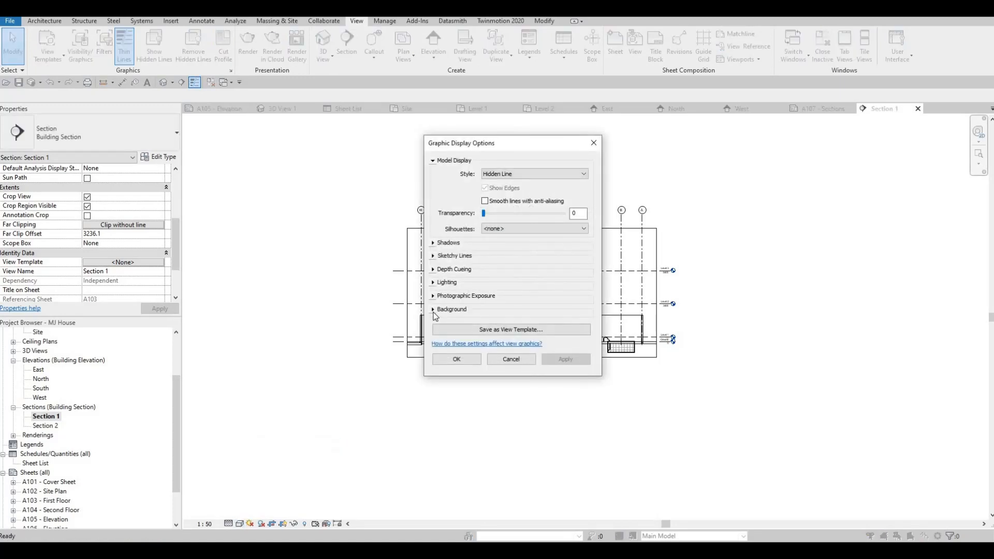
left_click(499, 309)
left_click(518, 325)
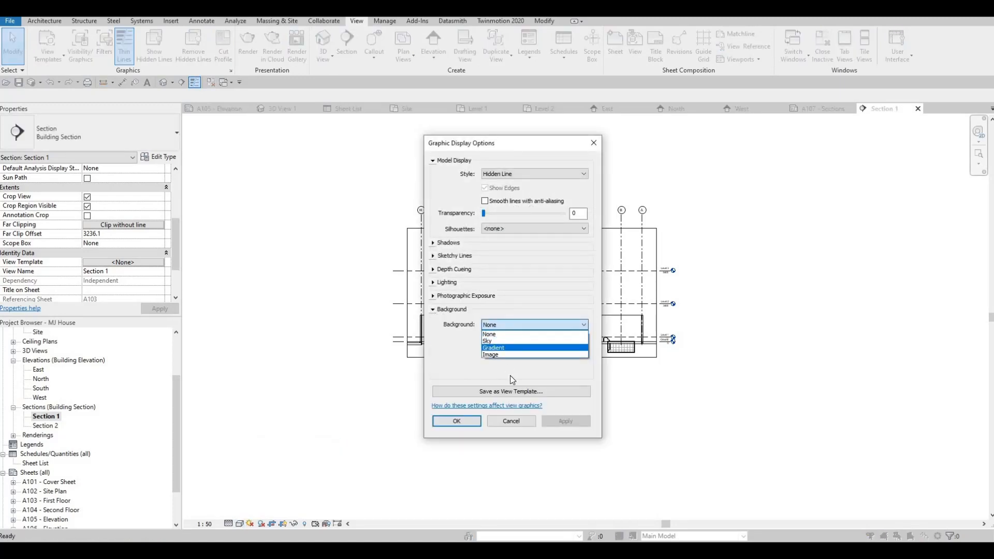
left_click(518, 344)
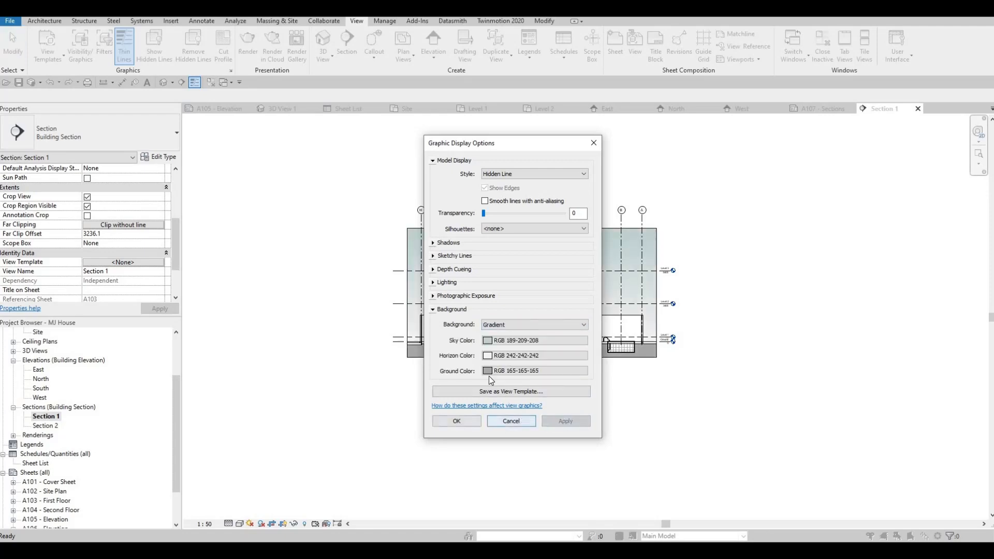
scroll(478, 344, "up", 7)
middle_click_drag(478, 344, 454, 391)
scroll(451, 391, "down", 2)
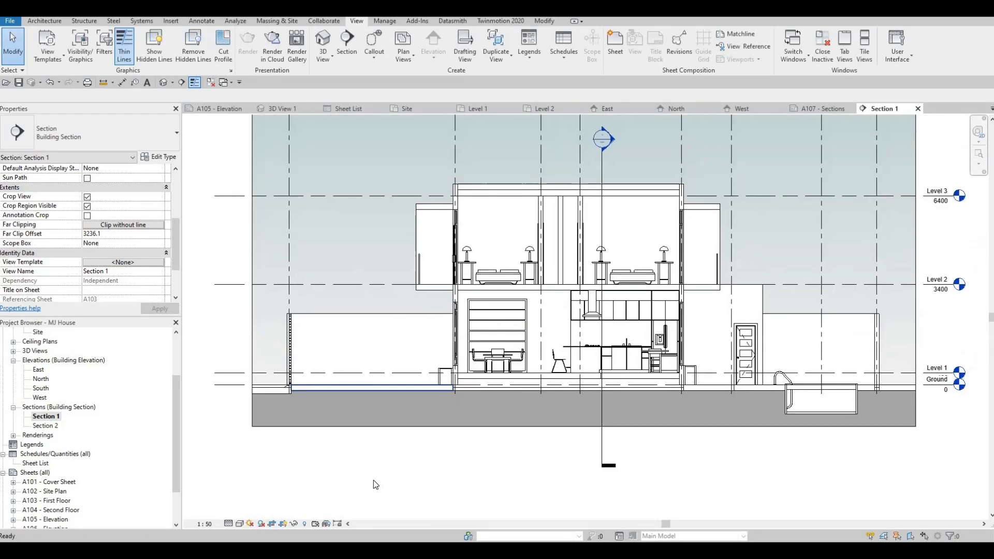
Try displaying shadows in the Section 1 view
left_click(261, 524)
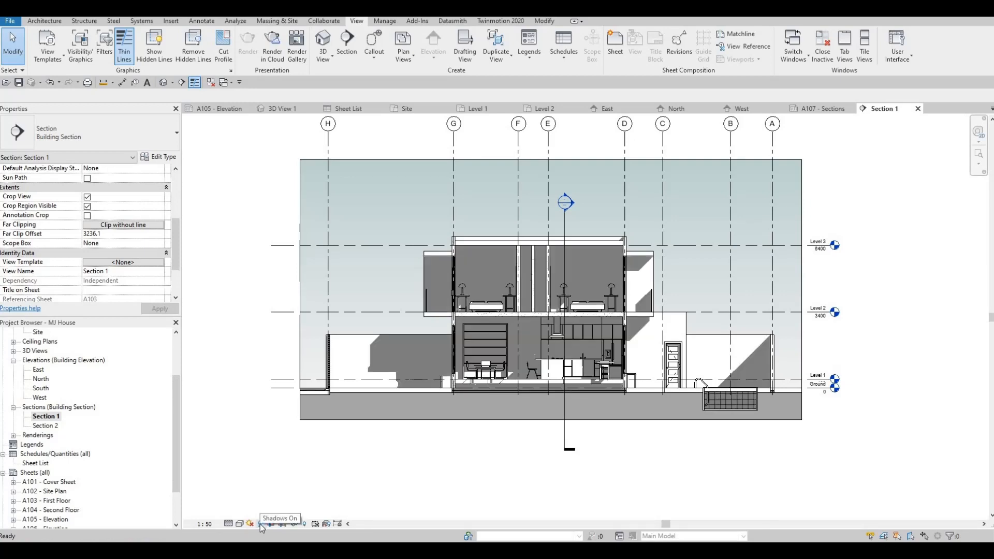
left_click(272, 524)
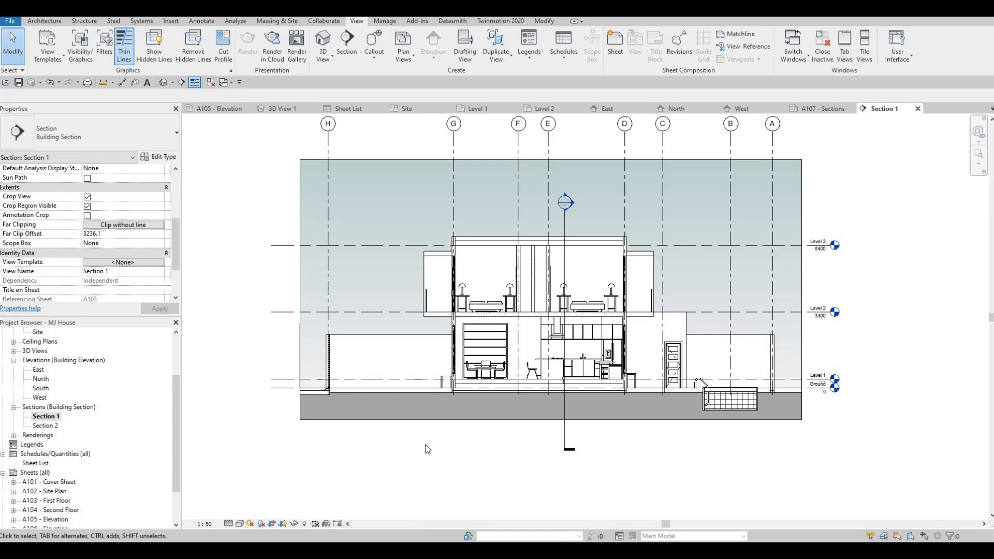
Enable the annotation crop for Section 1 and hide its crop region
scroll(392, 435, "down", 3)
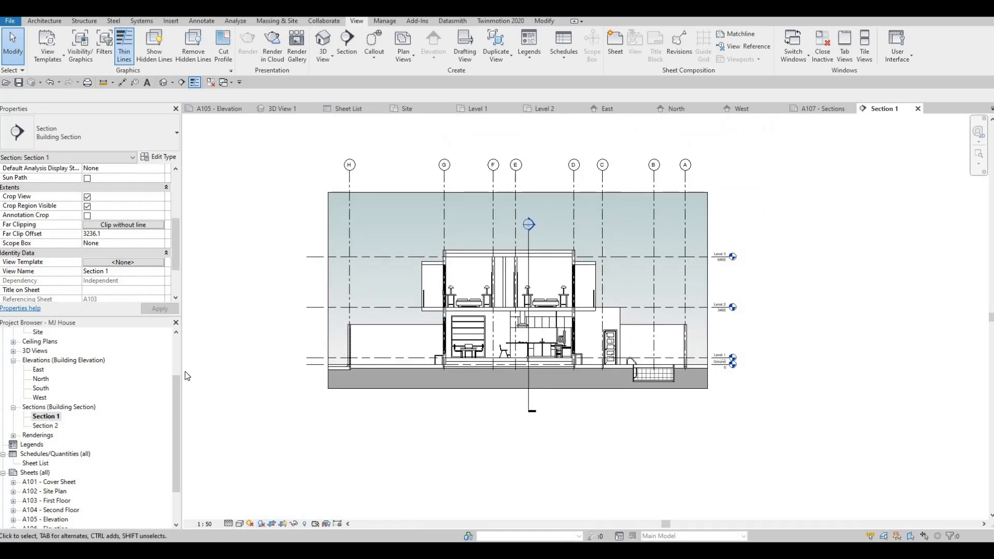
left_click(87, 215)
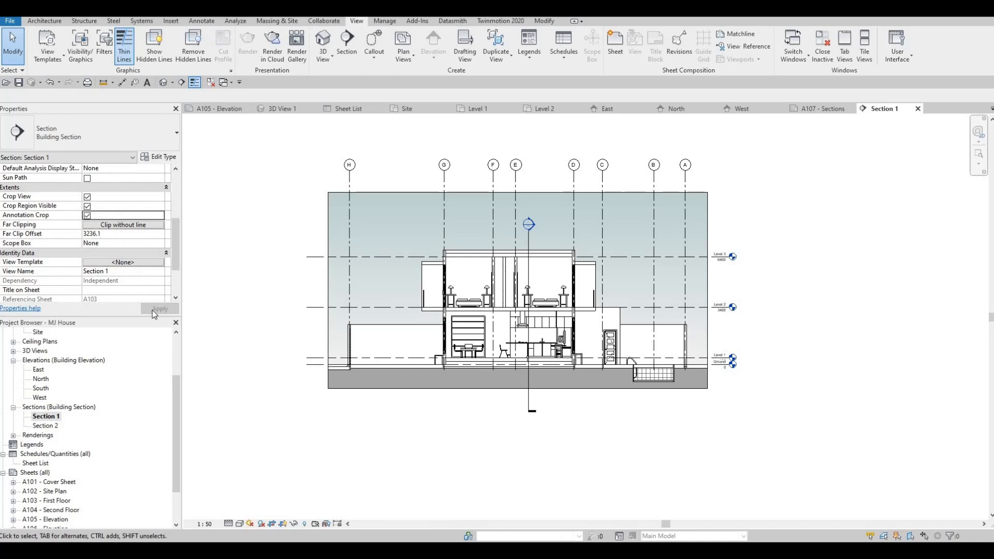
left_click(88, 206)
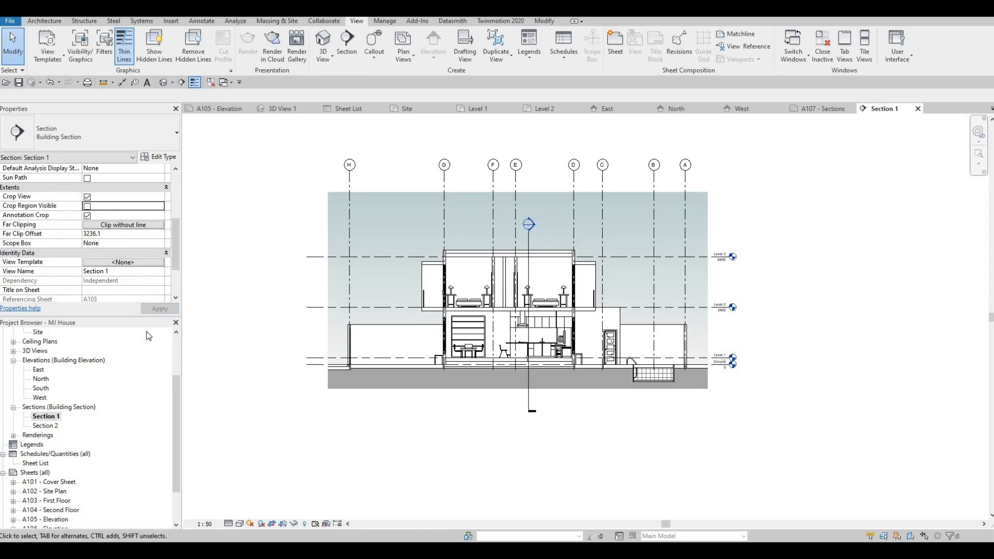
In the Section 2 view, widen the crop region on the grid 1 side and enable the annotation crop
double_click(45, 426)
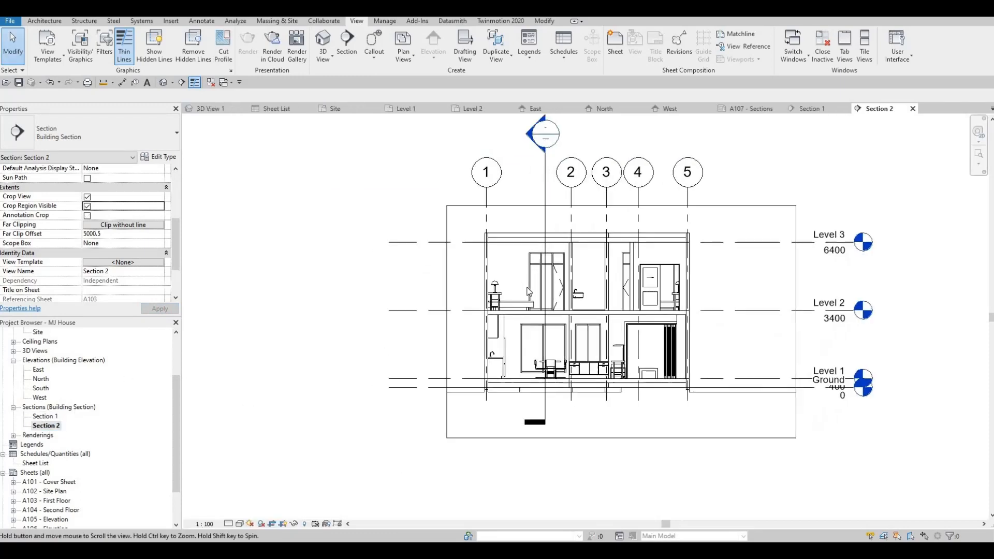
key("Escape")
key("Escape")
left_click(446, 288)
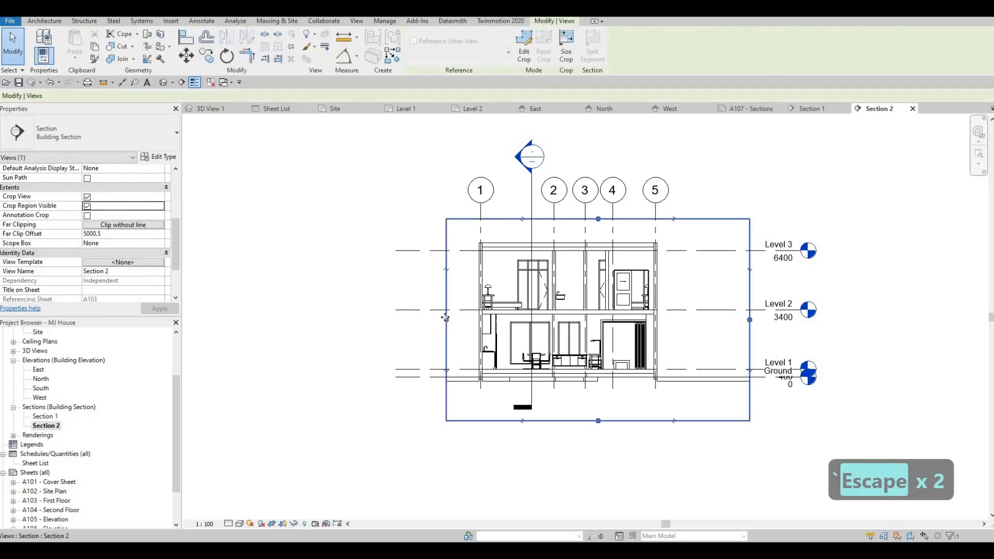
left_click_drag(447, 320, 426, 320)
left_click(87, 216)
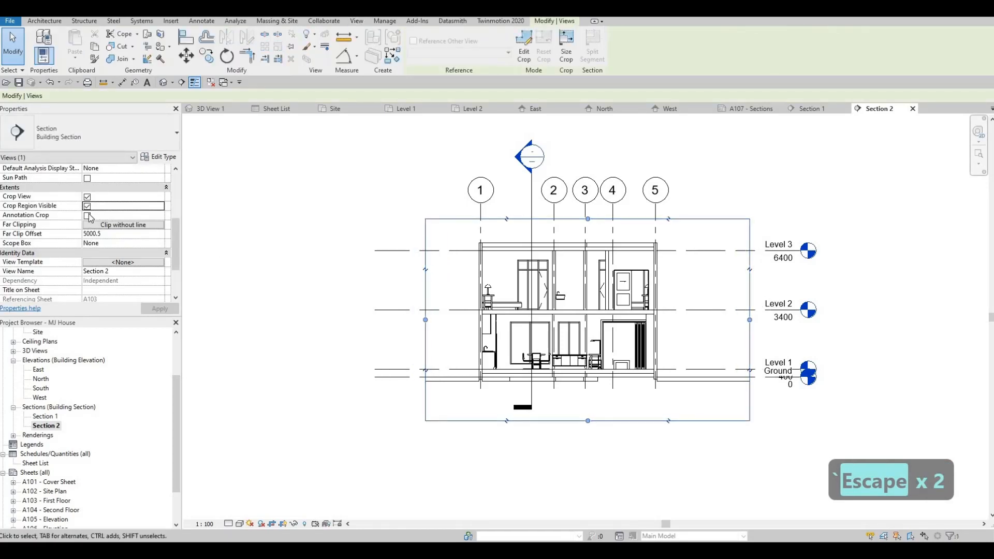
Set the Section 2 view to a scale of 1:50 and Fine detail level
left_click(206, 524)
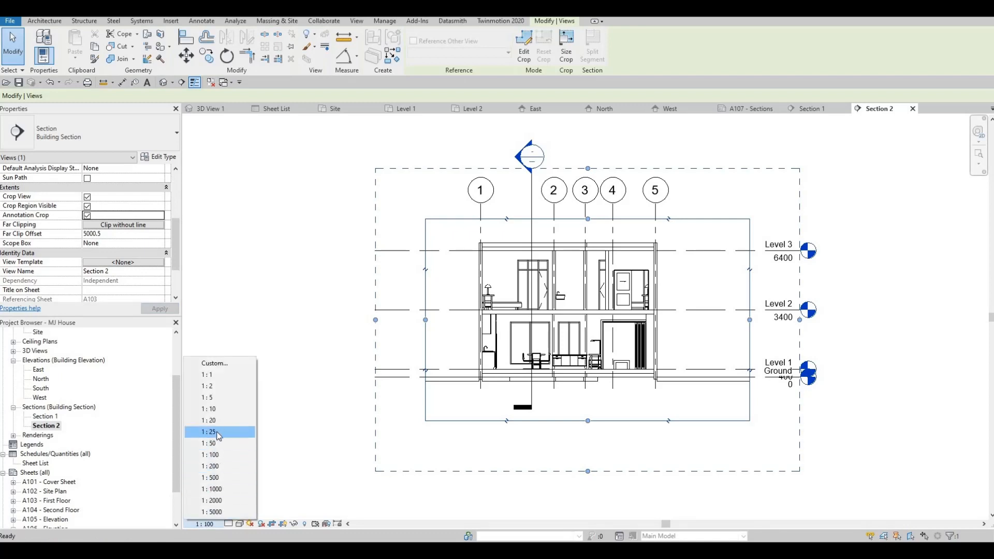
left_click(215, 443)
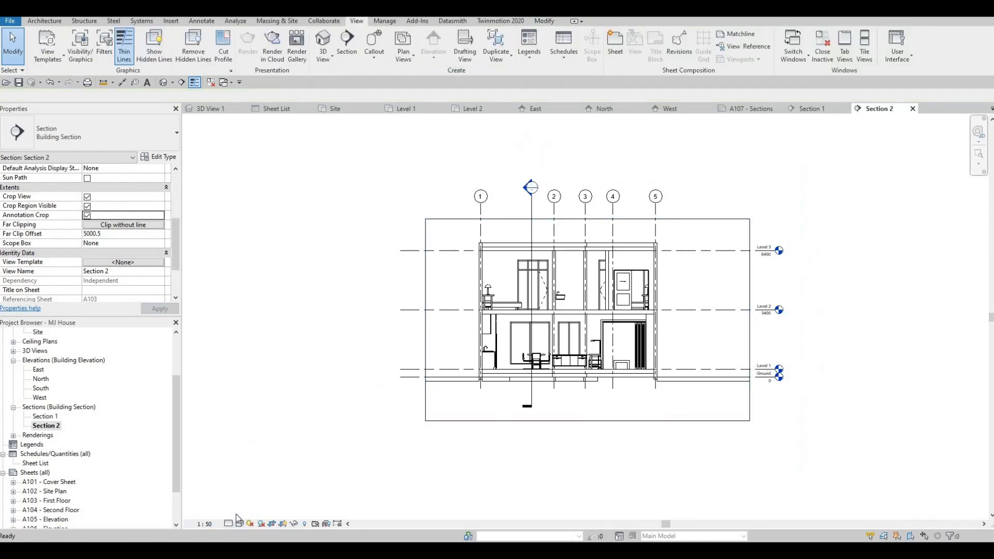
left_click(228, 524)
left_click(243, 512)
Apply a Gradient background to the Section 2 view and hide its crop region
left_click(239, 524)
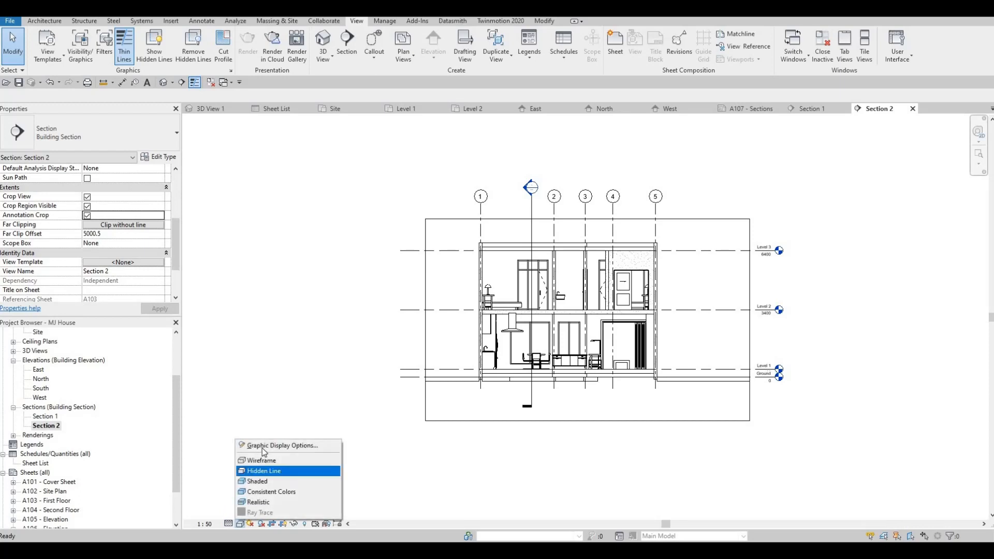
left_click(280, 446)
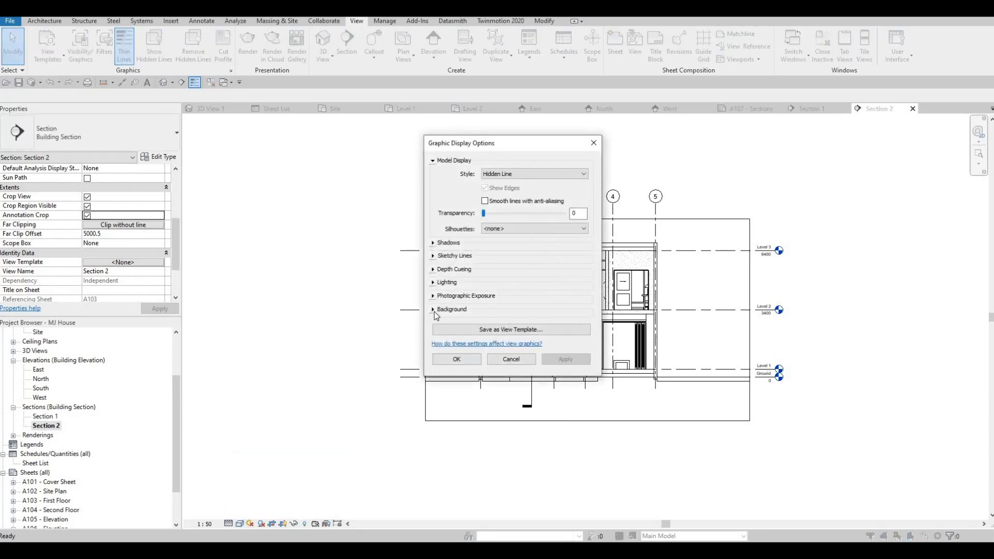
left_click(451, 309)
left_click(533, 324)
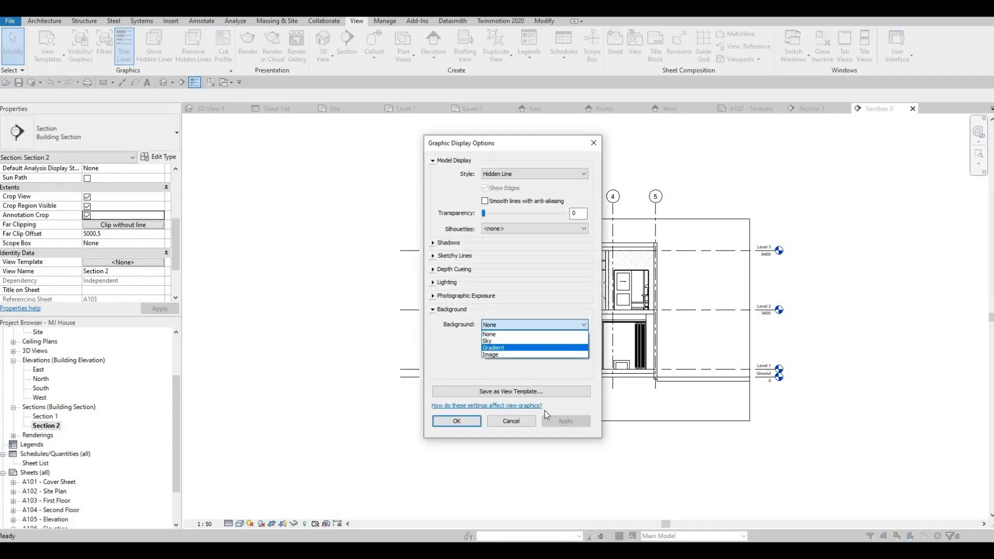
left_click(513, 346)
left_click(566, 421)
left_click(443, 424)
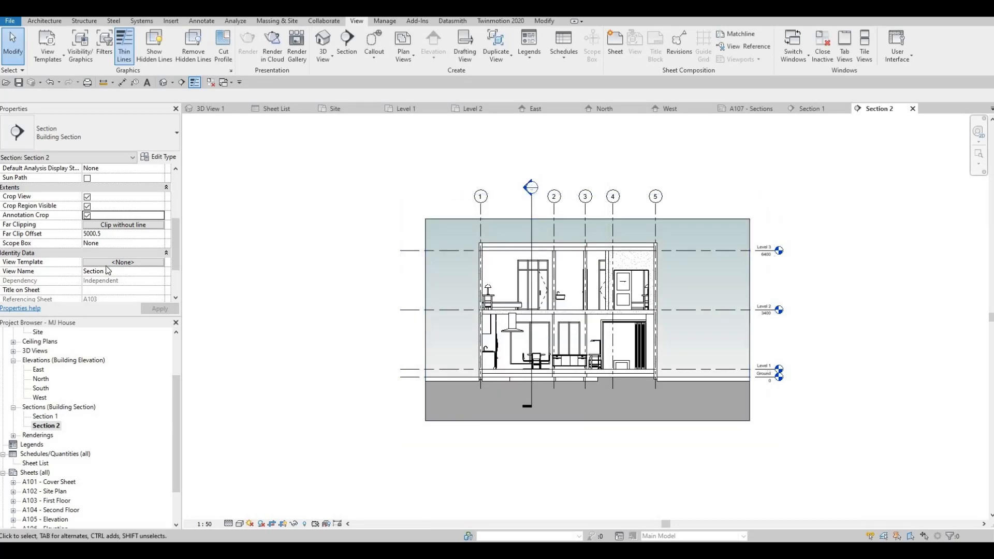
left_click(87, 206)
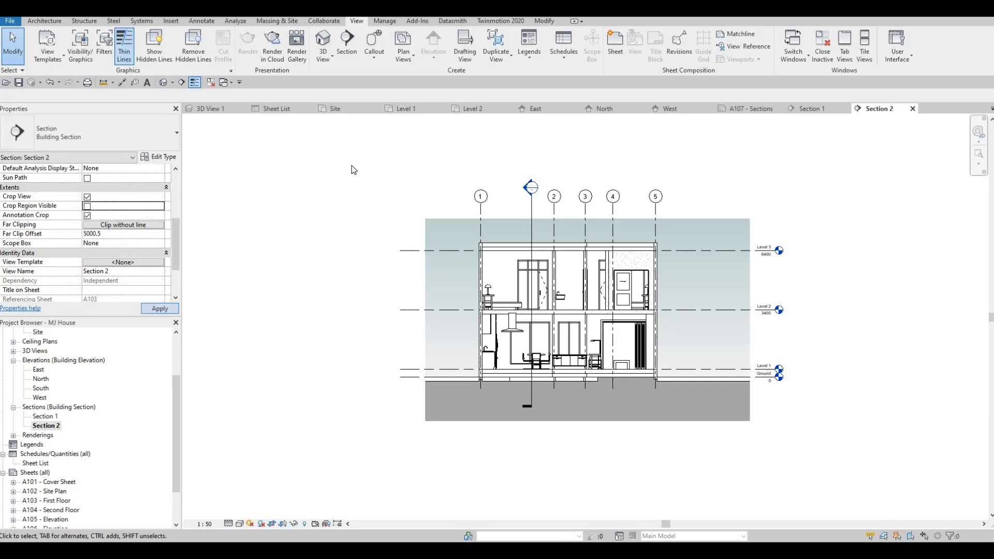
Place Section 1 on the upper half of sheet A107 - Sections and Section 2 centred below it
left_click(756, 108)
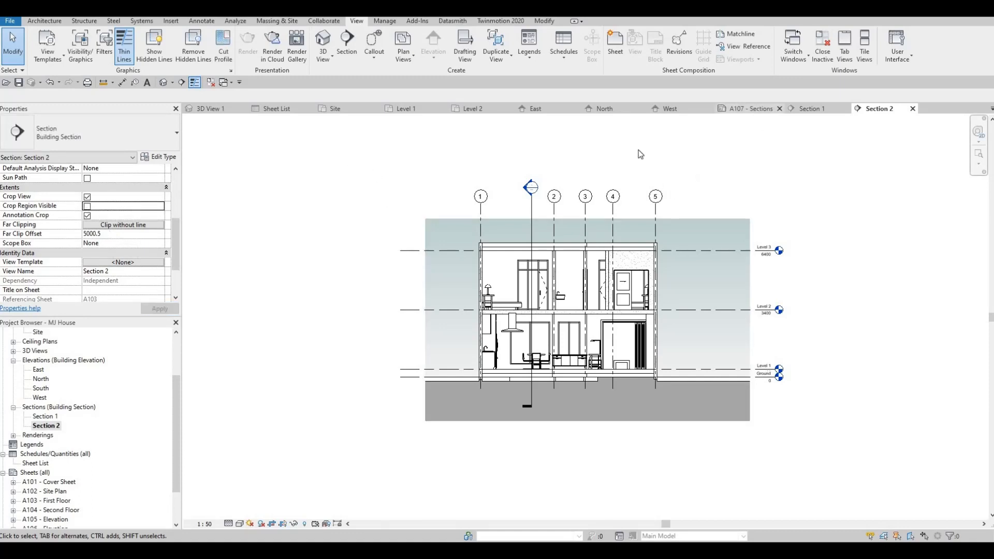
left_click(44, 417)
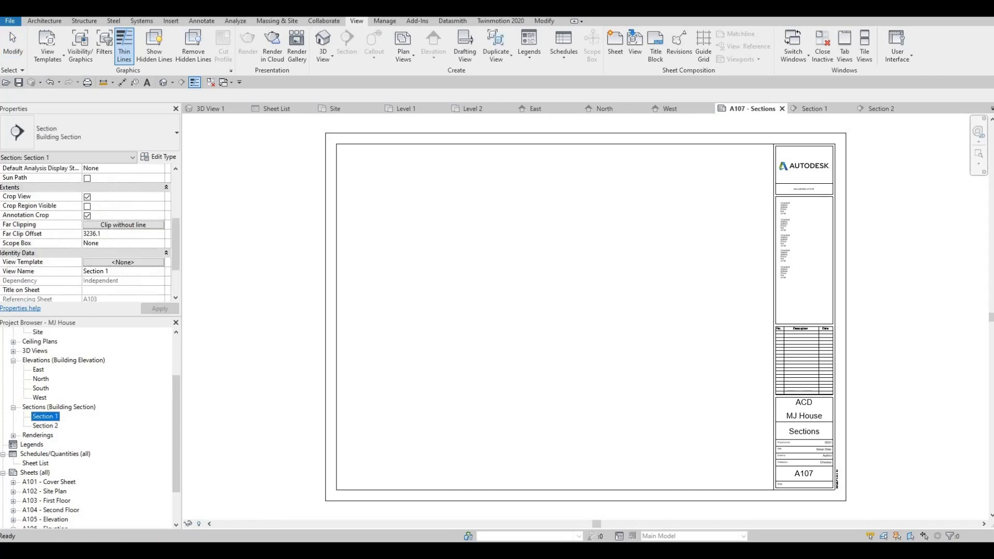
left_click_drag(563, 238, 558, 238)
left_click(558, 238)
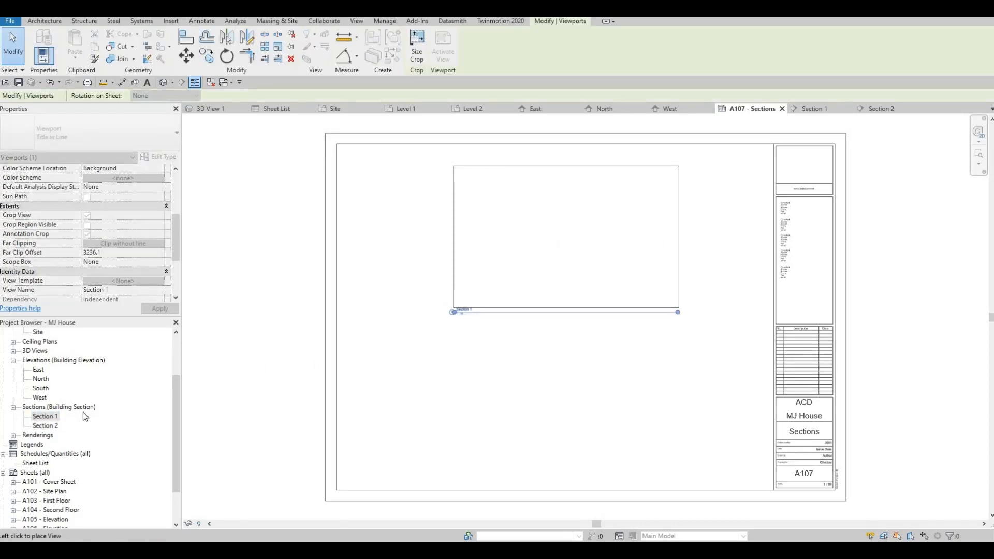
left_click_drag(53, 430, 567, 396)
left_click(570, 399)
key("Escape")
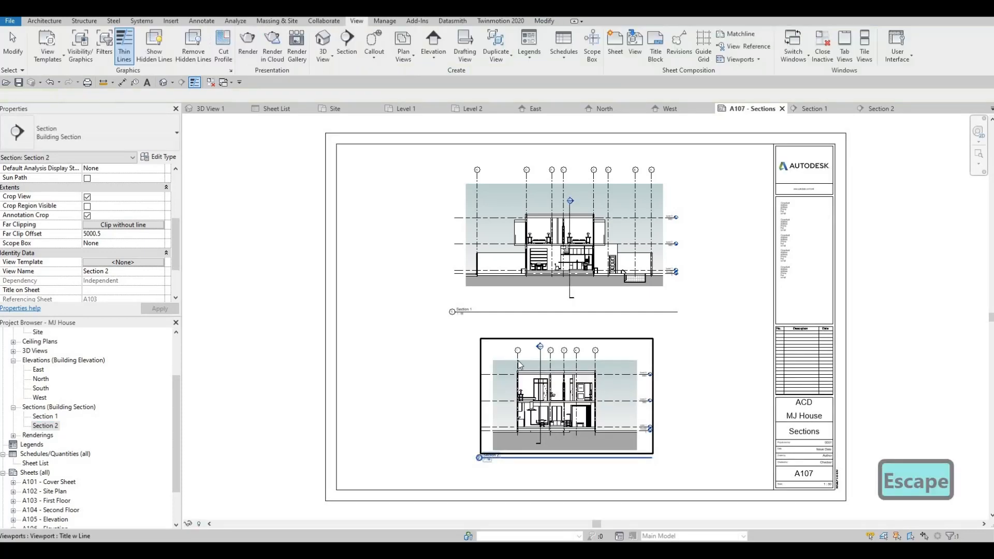
mouse_move(358, 277)
middle_mouse_down()
mouse_move(307, 242)
mouse_move(364, 268)
middle_mouse_up()
scroll(363, 268, "down", 1)
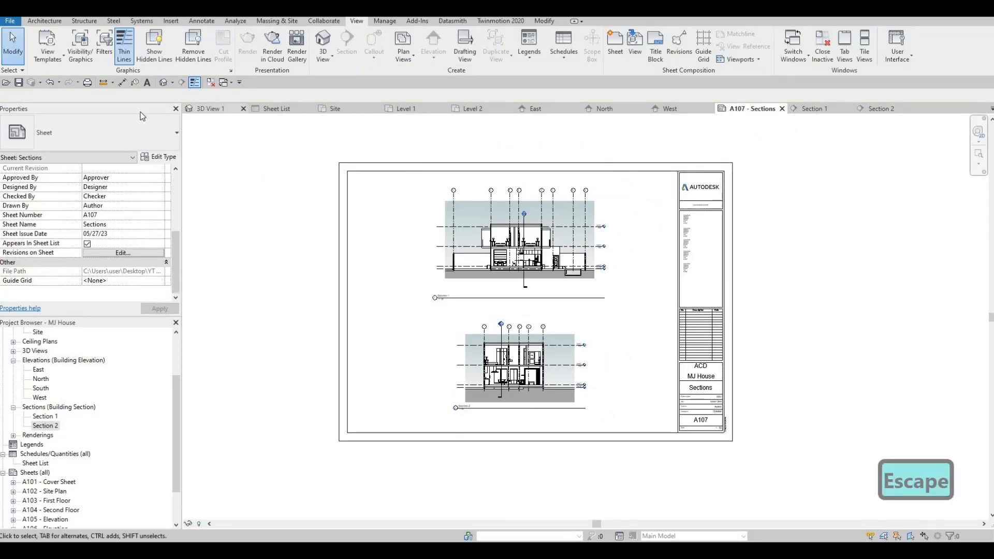
Check the print setup for sheet A107 - Sections and the type properties of its title block
left_click(88, 83)
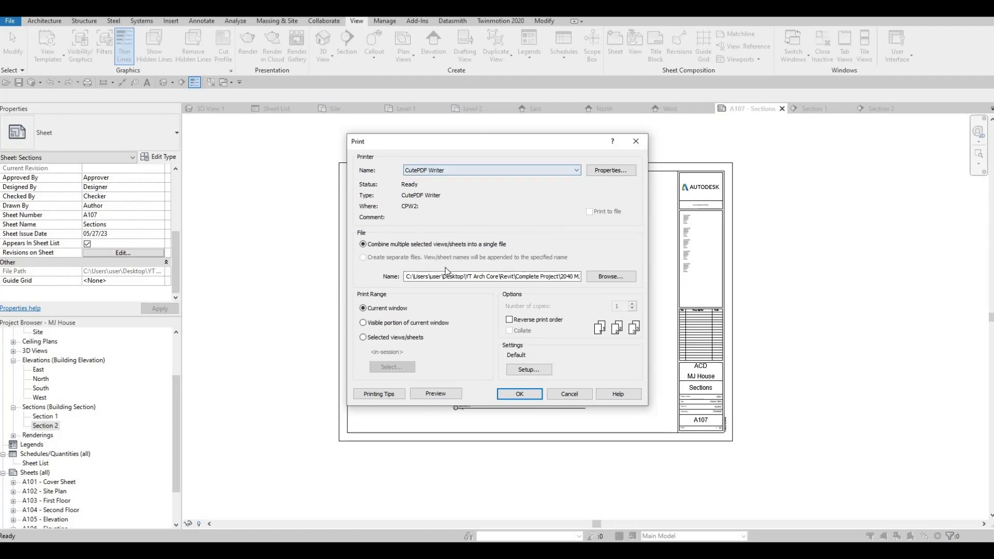
left_click(527, 369)
key("Escape")
key("Escape")
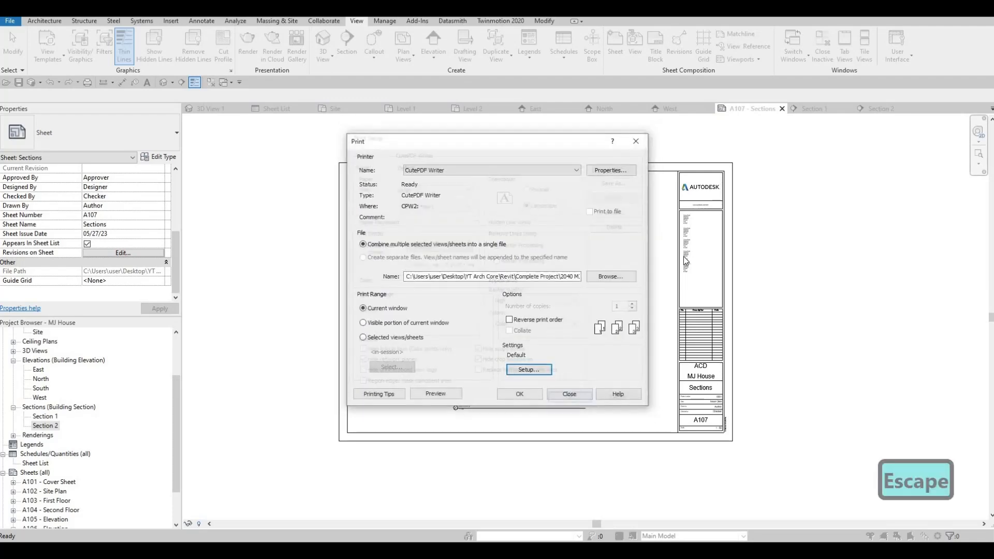
left_click(690, 259)
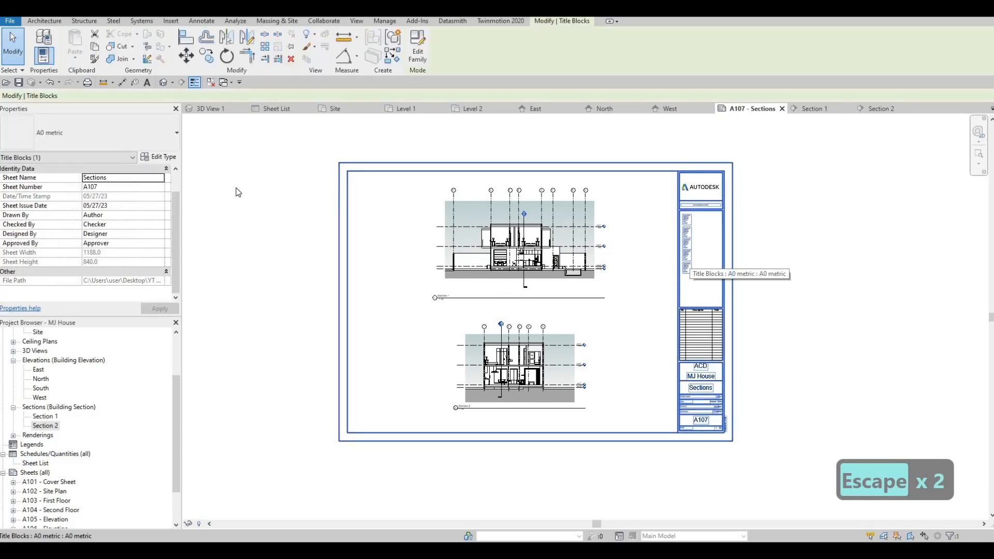
left_click(165, 157)
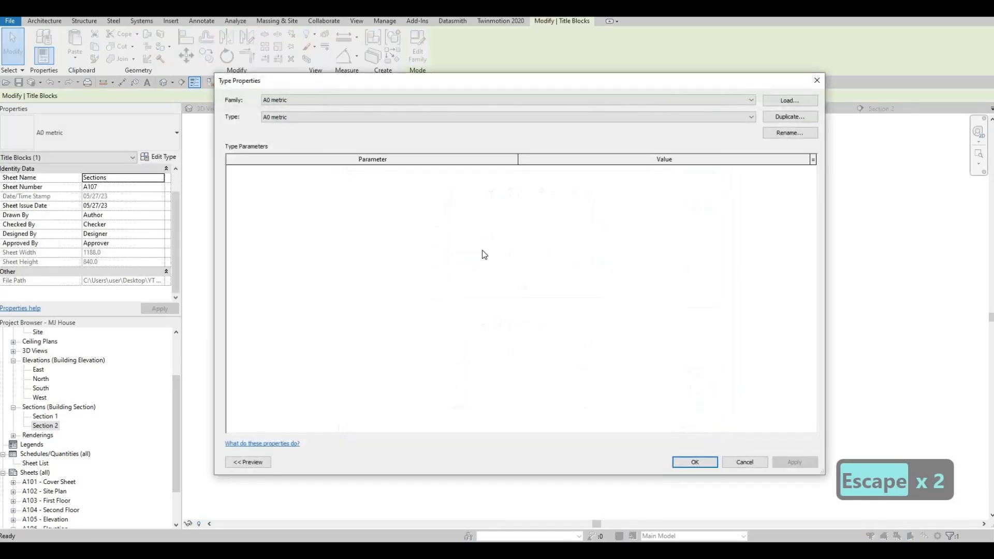
key("Escape")
key("Escape")
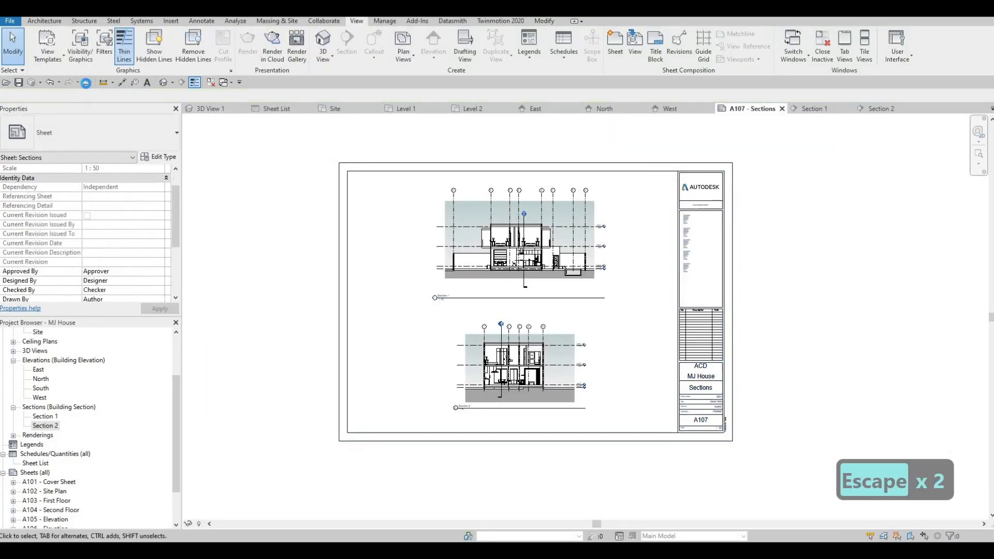
Set up a print of selected views/sheets combined into a single file with CutePDF Writer
left_click(88, 82)
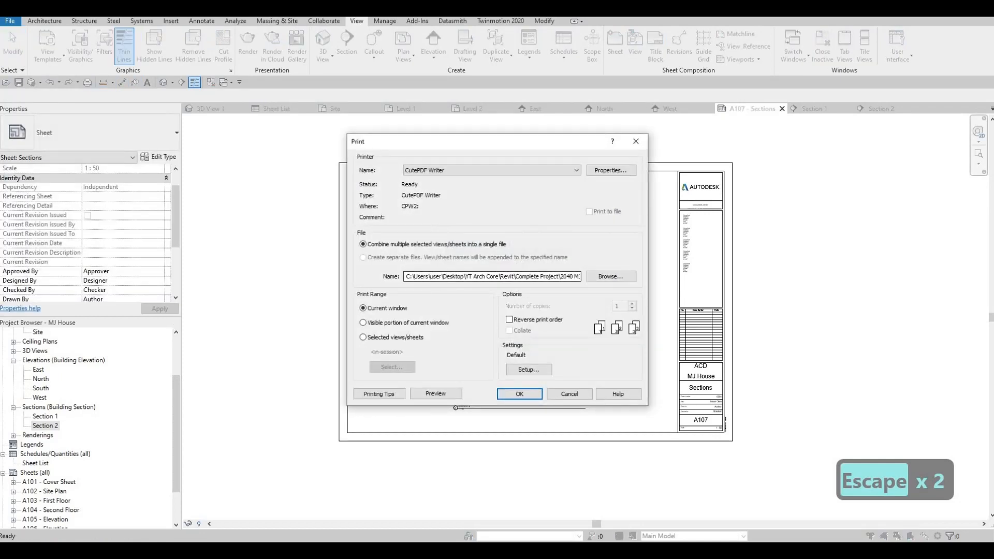
left_click(363, 337)
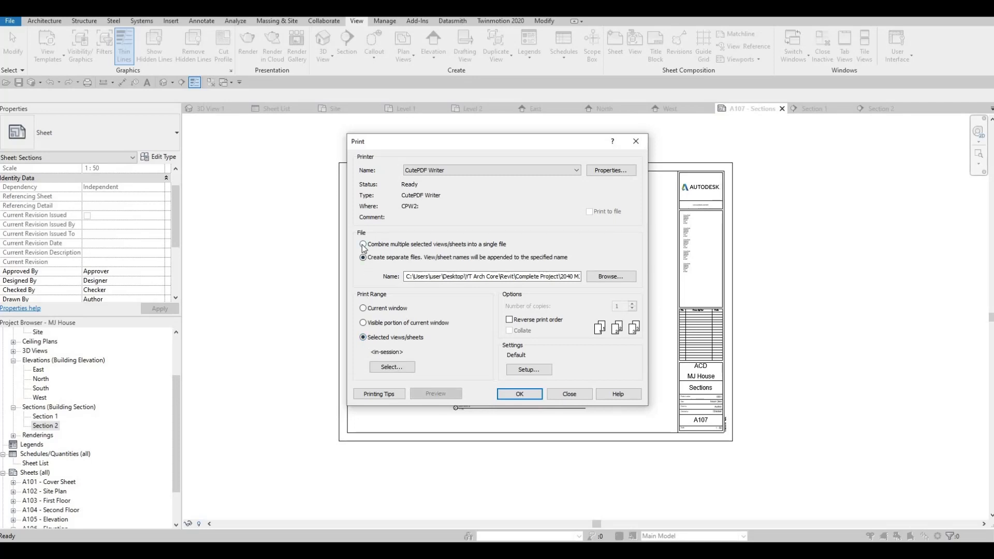
left_click(389, 246)
Limit the print selection to sheets only, include all sheets A101 to A107, and save the selection as the set FULL SET
left_click(392, 367)
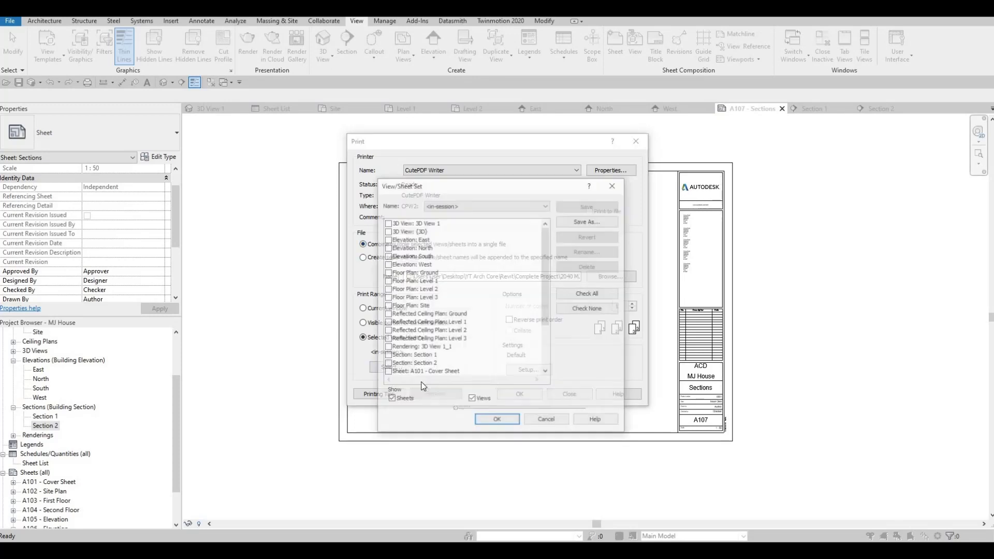
left_click(471, 400)
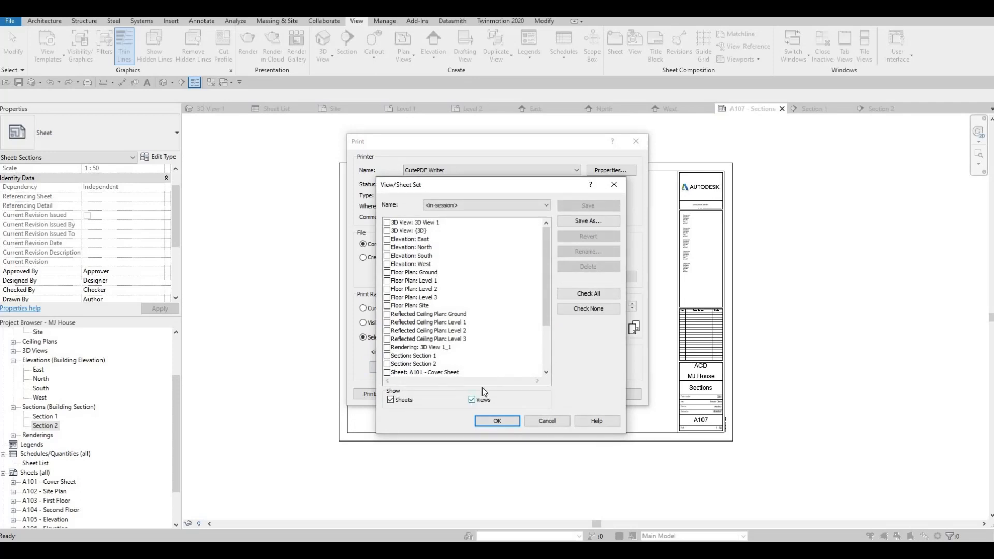
left_click(589, 295)
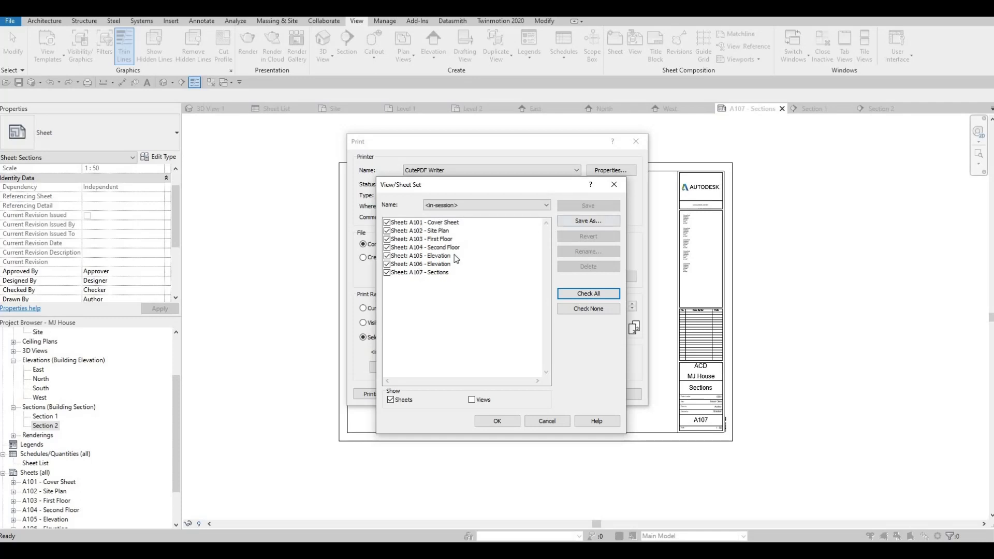
left_click(583, 219)
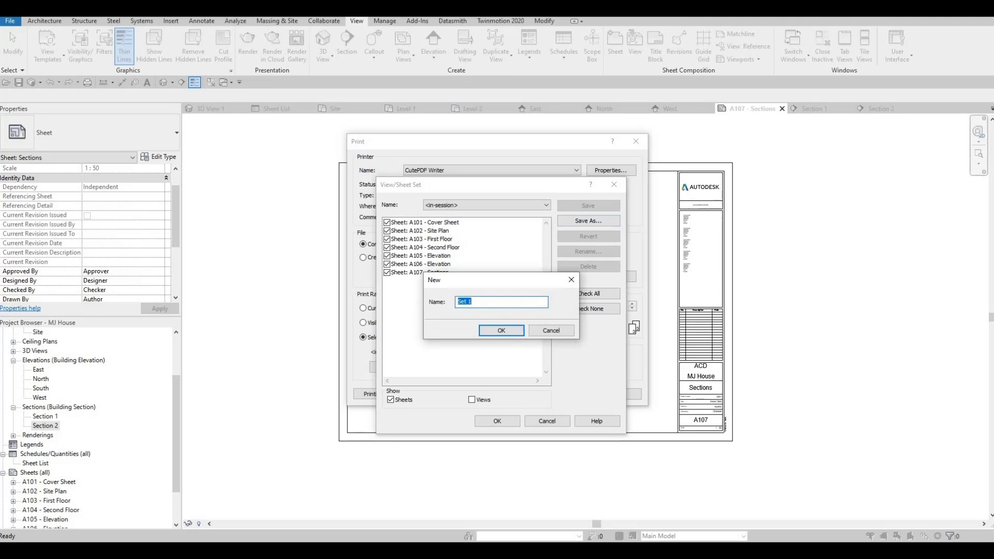
type("FULL SET")
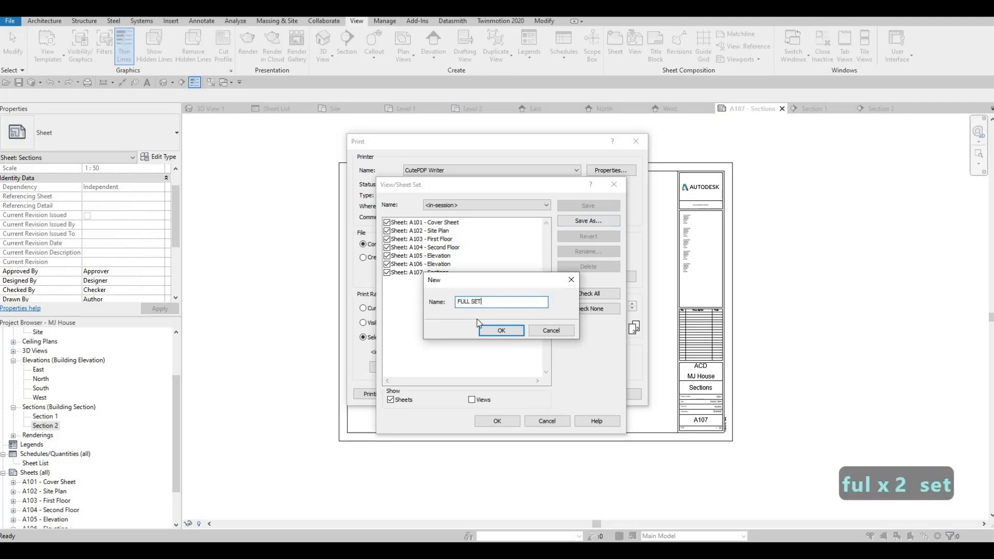
key("Return")
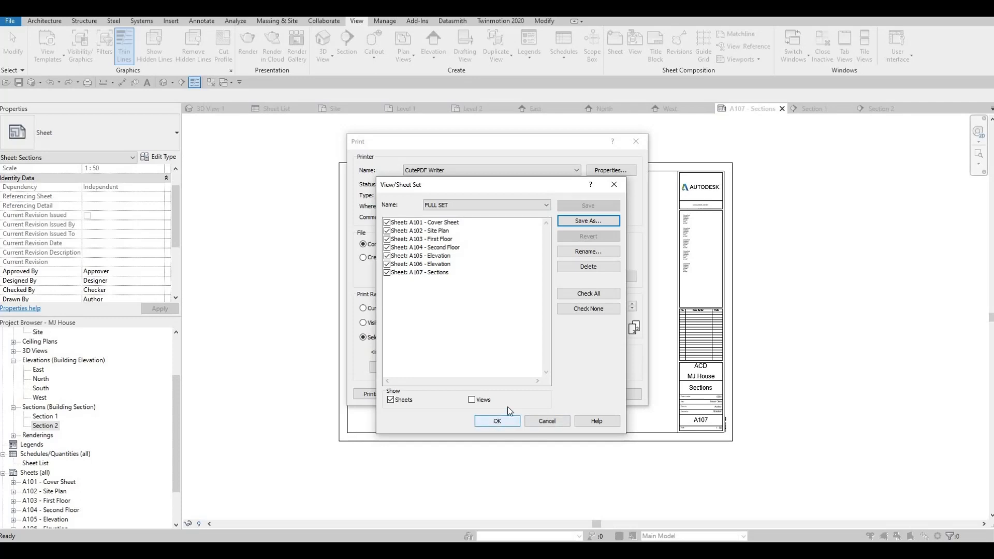
left_click(500, 421)
Print the sheet set, suppress further raster printing notices, and save the PDF as MJ House in the Revit File folder
left_click(518, 395)
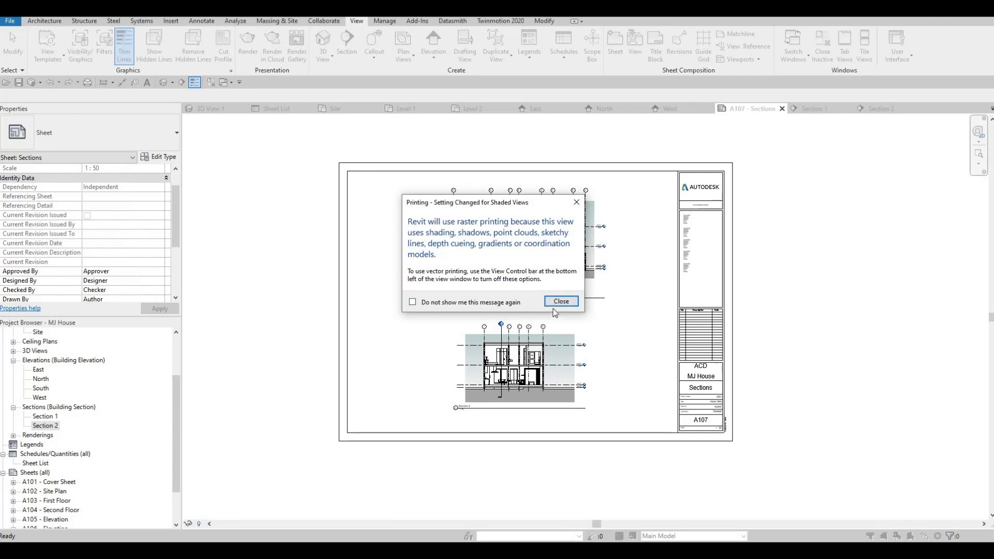
left_click(413, 302)
key("Return")
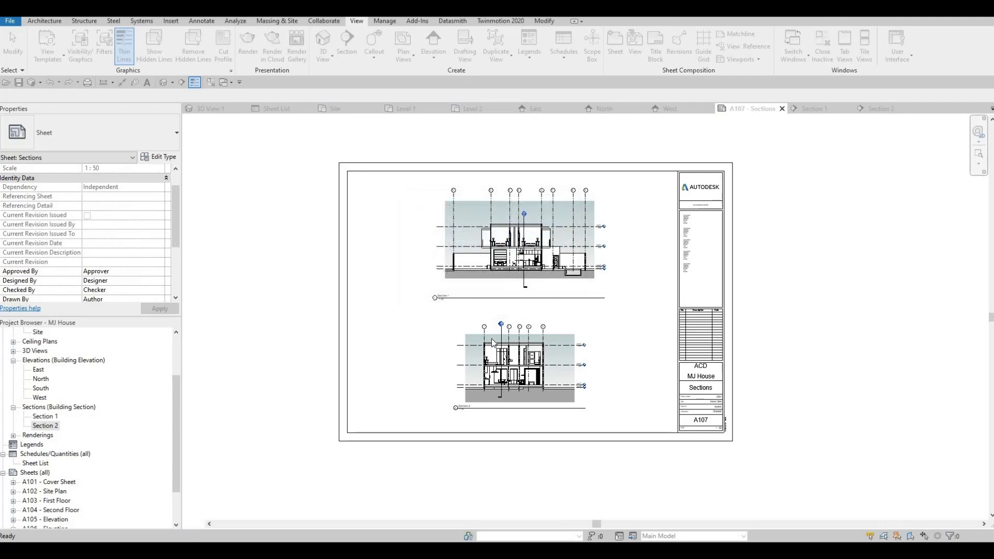
left_click(482, 340)
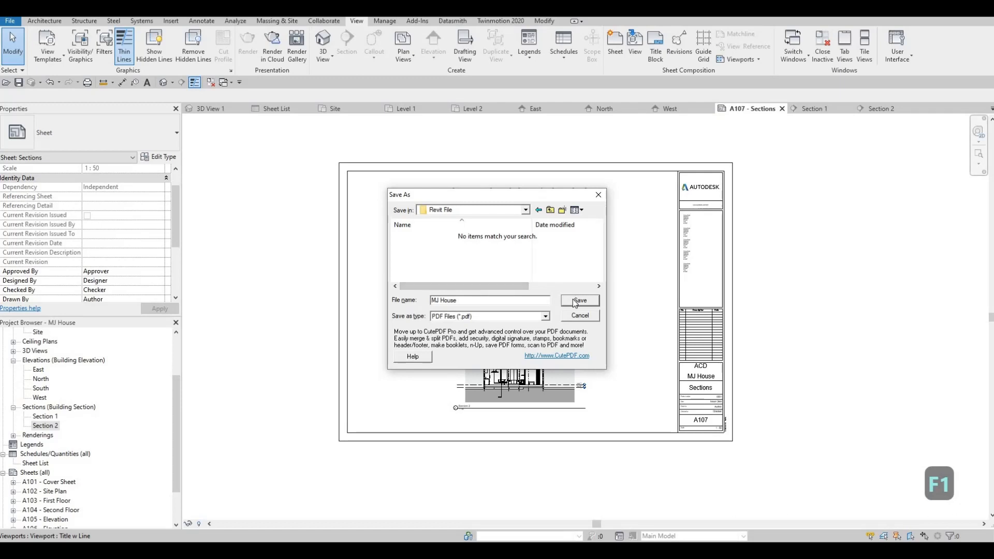
left_click(575, 302)
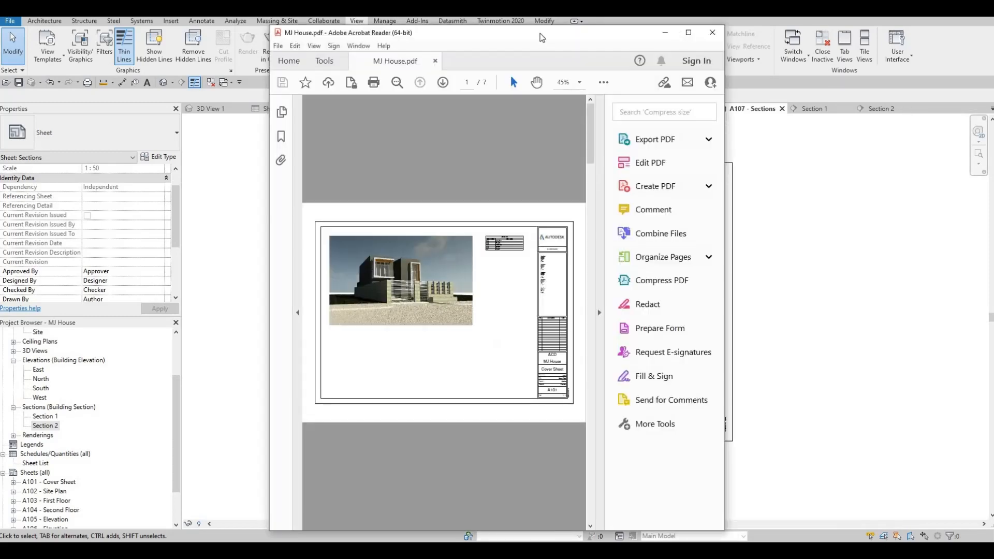
Review the printed pages of MJ House.pdf in Adobe Acrobat Reader, from the cover sheet rendering through the plans, elevations and sections
double_click(542, 37)
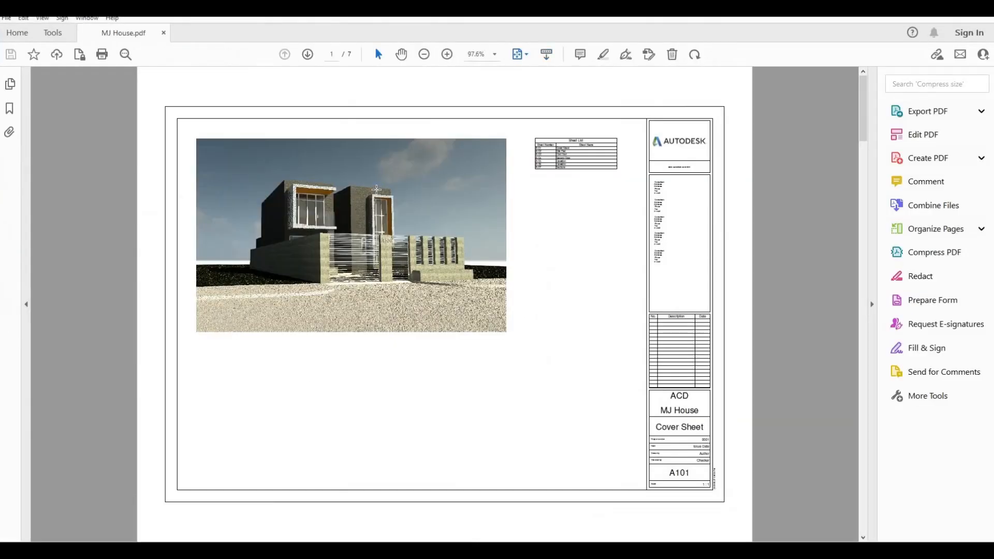
scroll(371, 202, "down", 1)
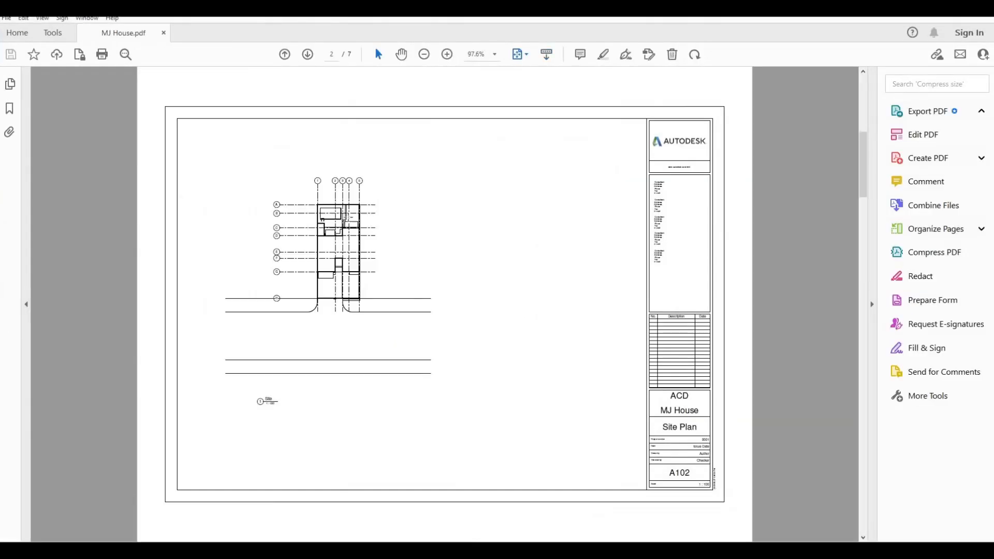
scroll(350, 220, "up", 1)
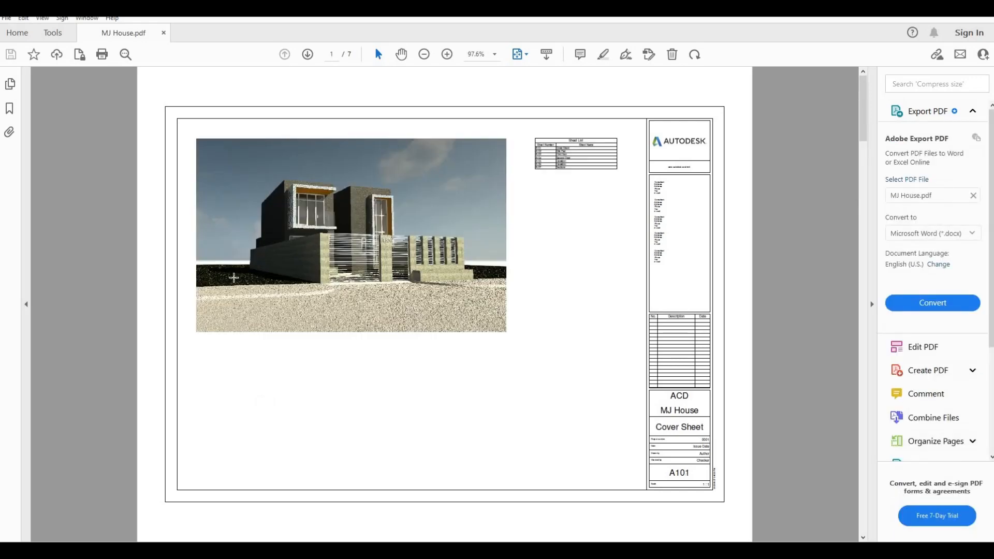
scroll(164, 228, "up", 3, "ctrl")
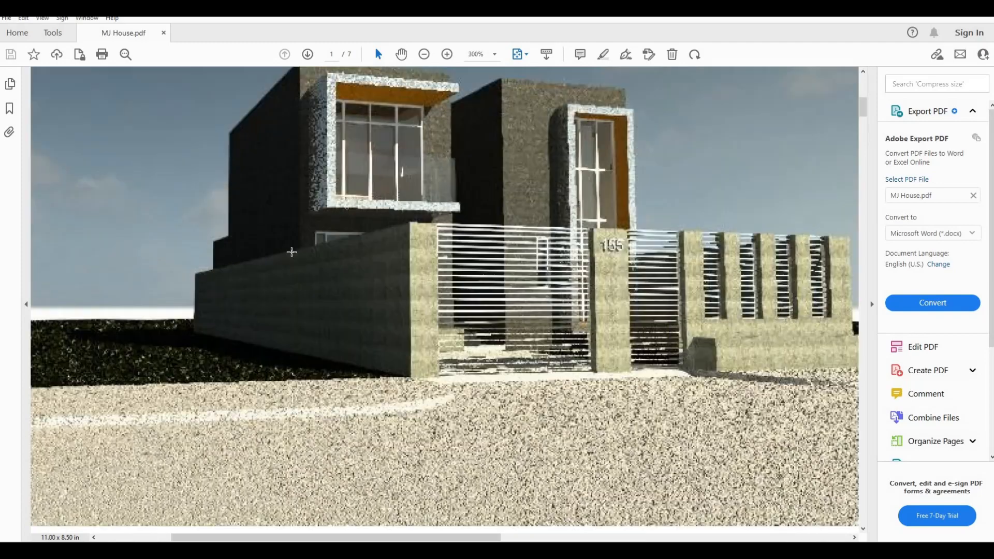
scroll(291, 250, "down", 3, "ctrl")
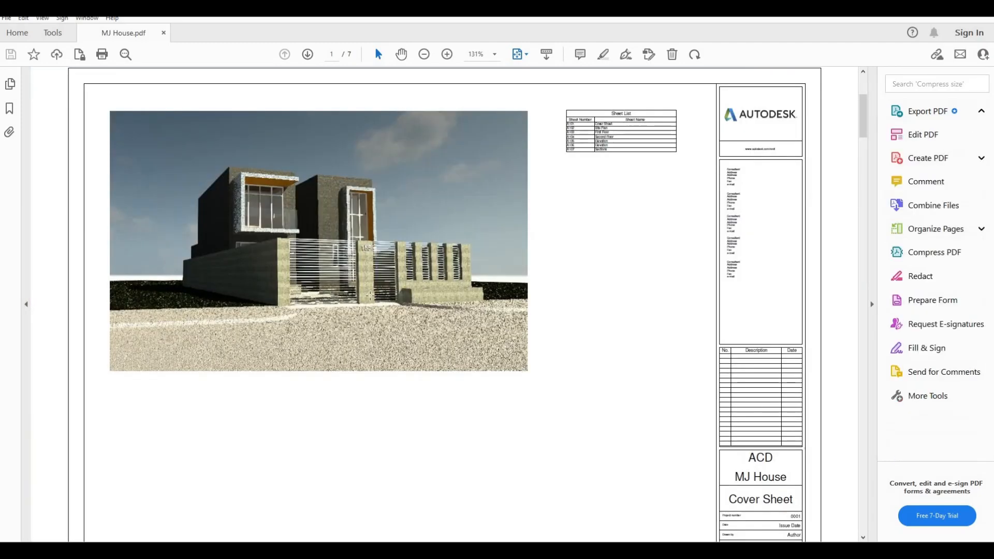
scroll(397, 281, "down", 1)
scroll(397, 281, "down", 1)
scroll(417, 272, "down", 2, "ctrl")
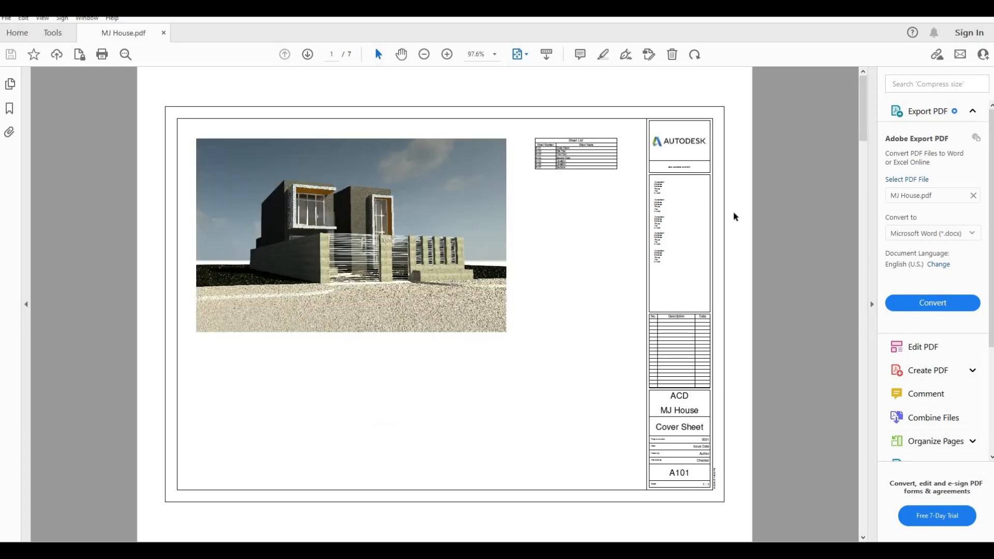
scroll(731, 216, "down", 1)
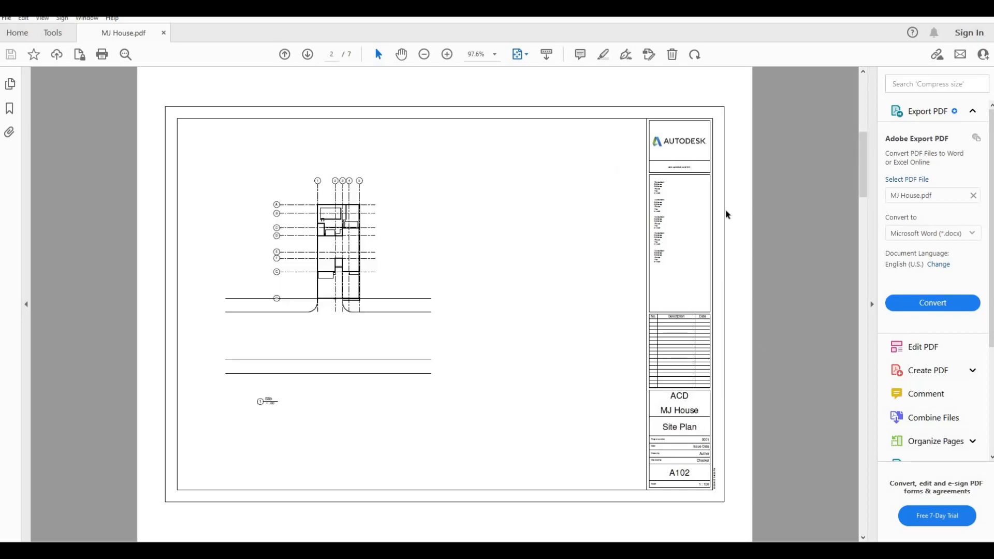
scroll(727, 215, "down", 1)
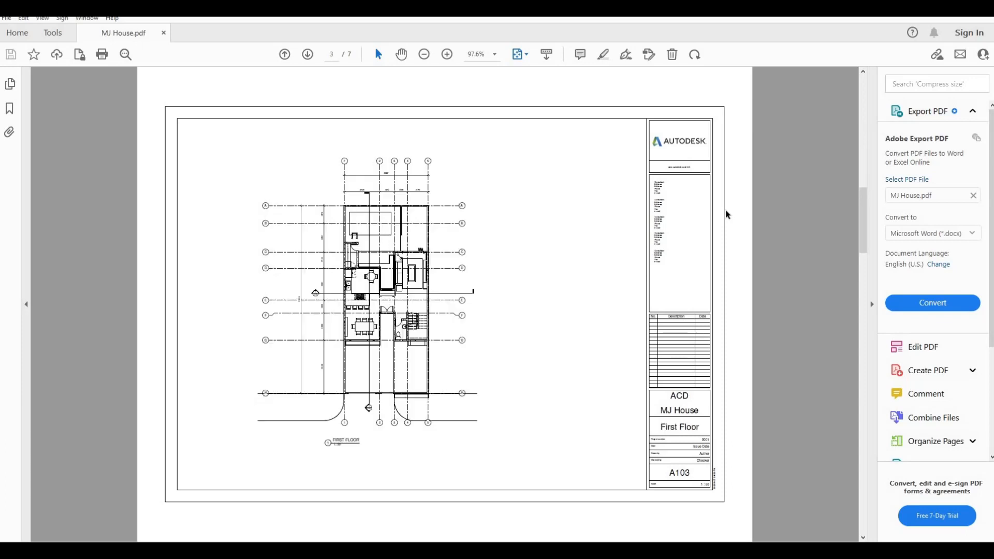
scroll(727, 215, "down", 2)
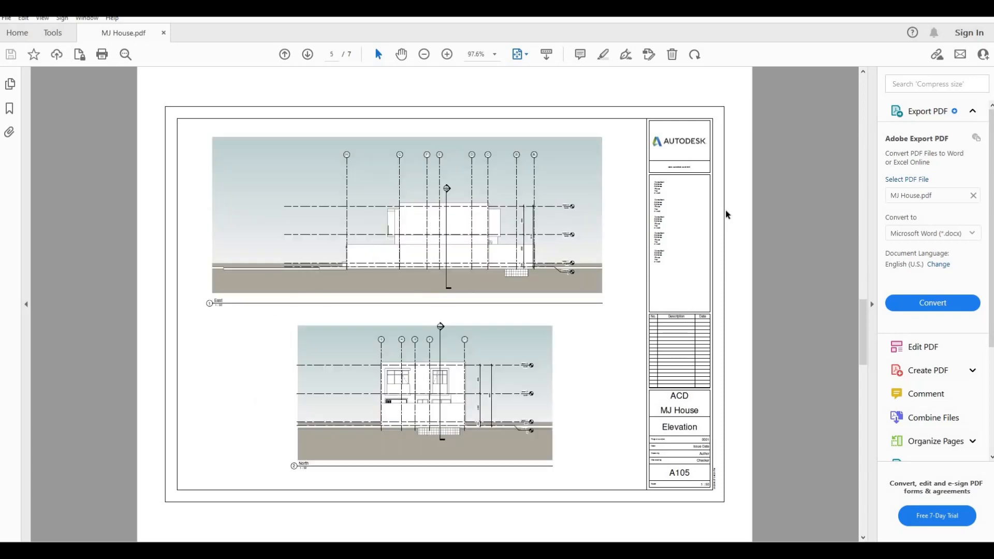
scroll(727, 215, "down", 1)
scroll(727, 215, "down", 1)
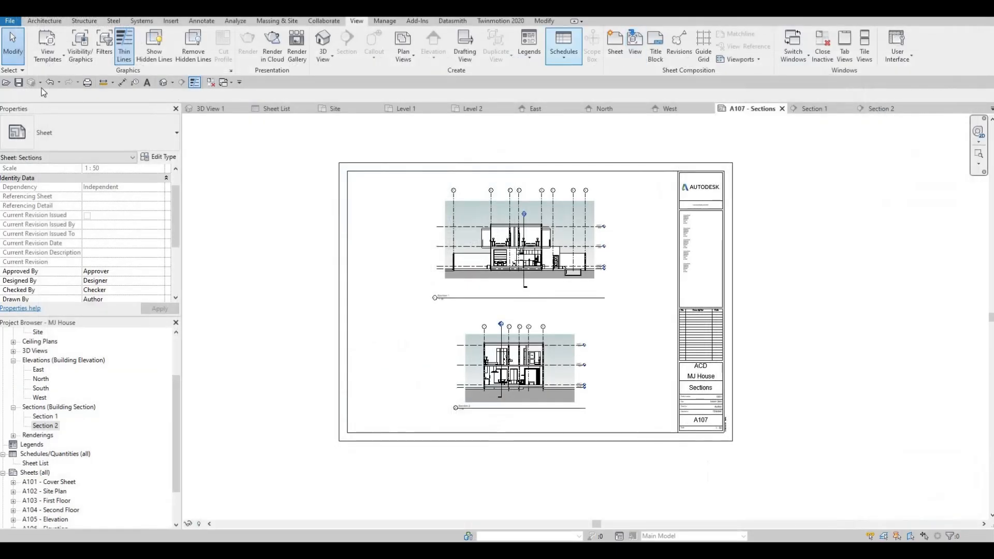
Switch back to Revit and save the MJ House project
left_click(18, 82)
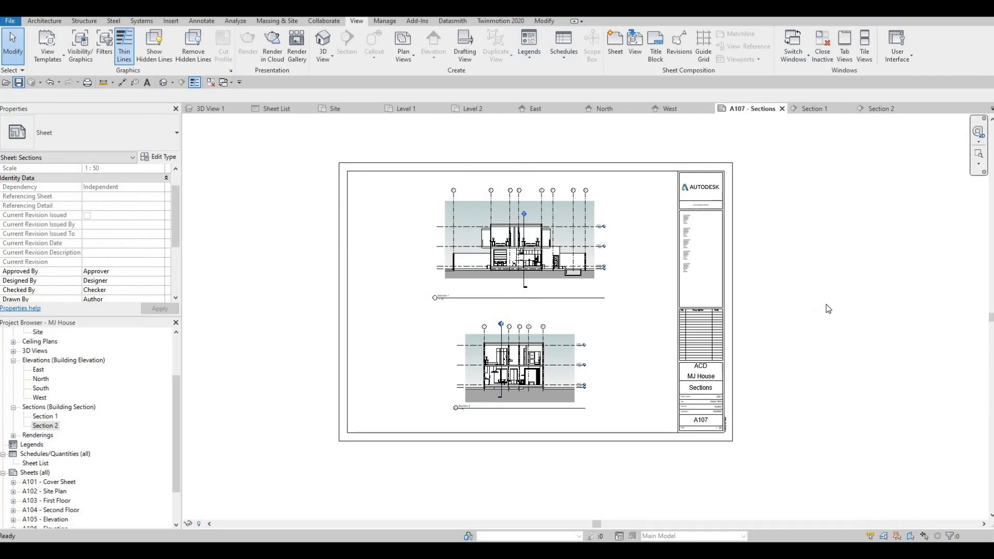